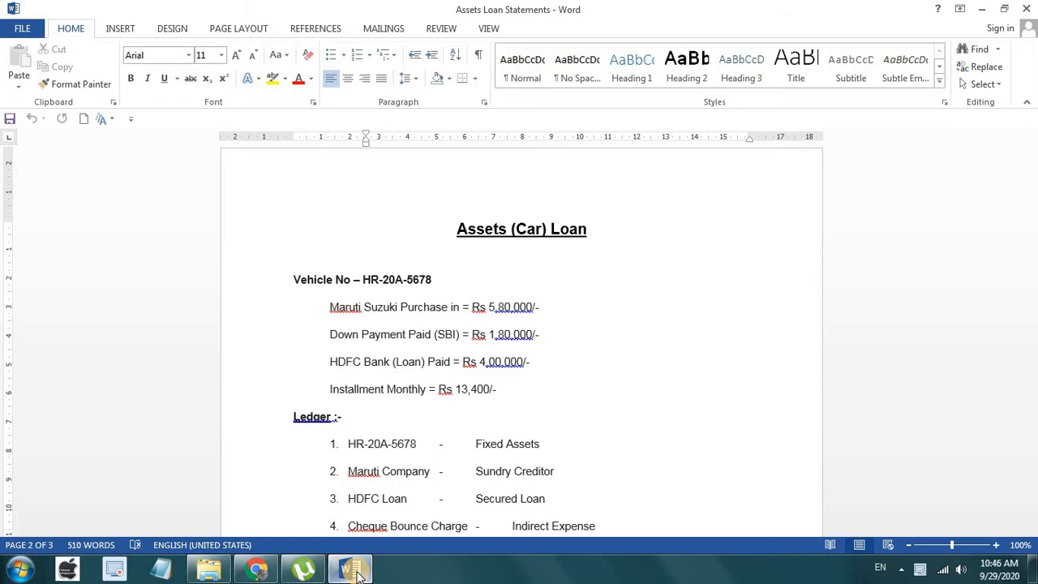
Step: Scroll back up to the Assets Loan Statement title and its seven-item bullet list
scroll(359, 576, up, 13)
scroll(360, 574, up, 4)
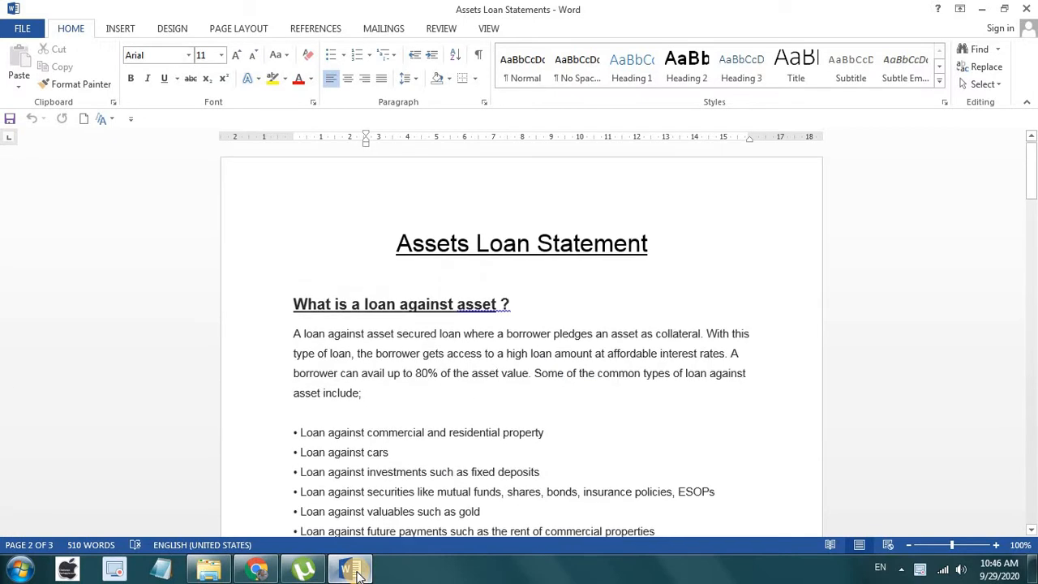
scroll(360, 574, down, 1)
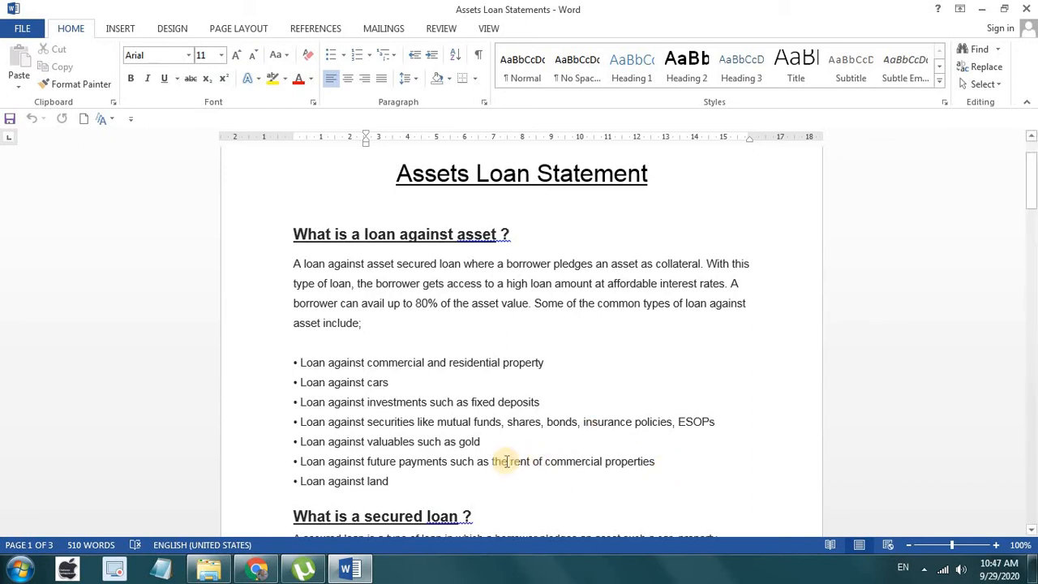
Step: Scroll down to the 'What is a secured loan ?' paragraph and the seven secured loan types
scroll(493, 466, down, 4)
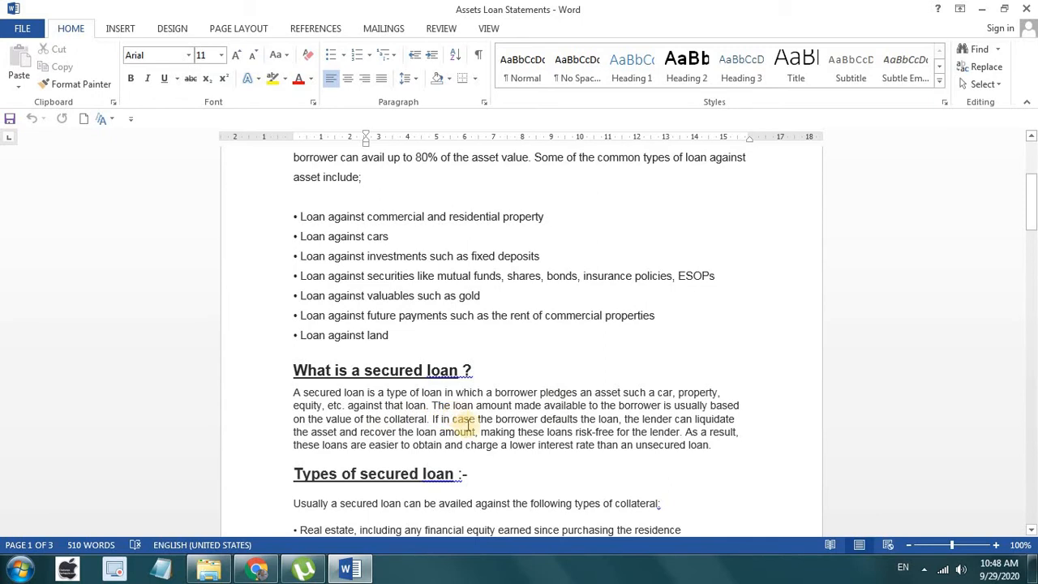
scroll(572, 427, down, 2)
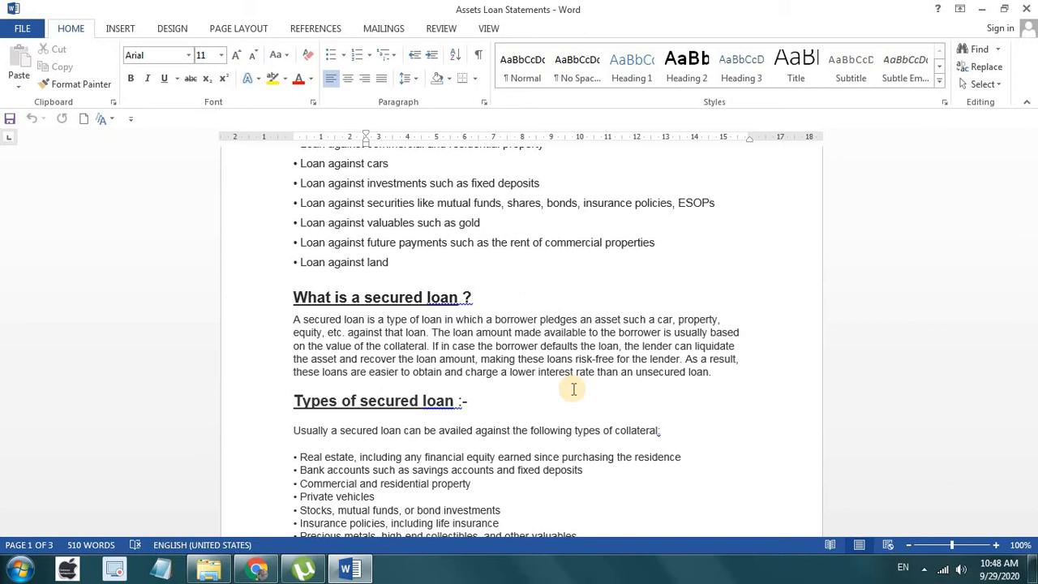
scroll(505, 426, down, 2)
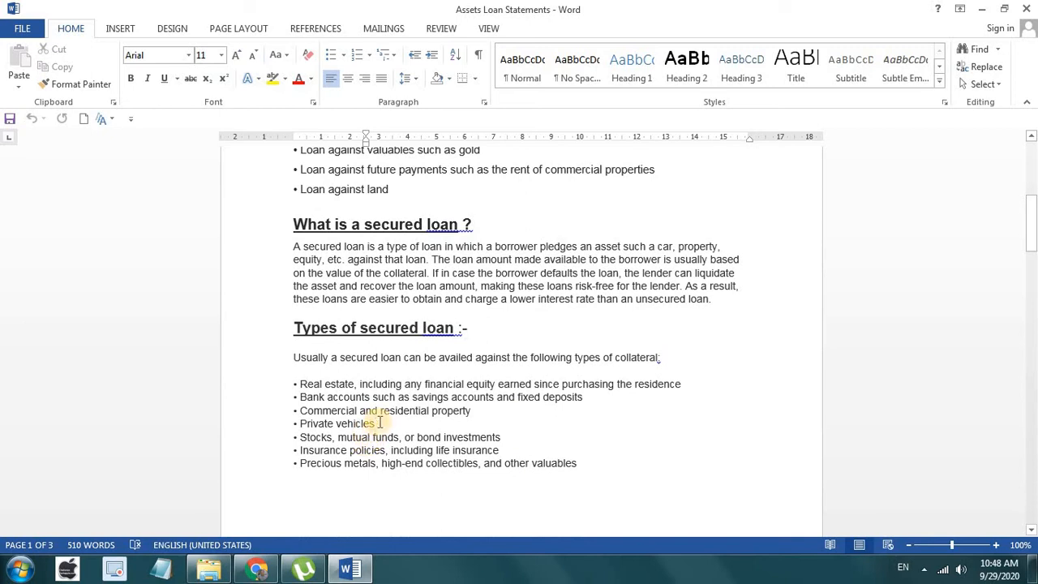
Step: Move down to page 2's Assets (Car) Loan section with the Rs 13,400/- monthly installment
click(375, 423)
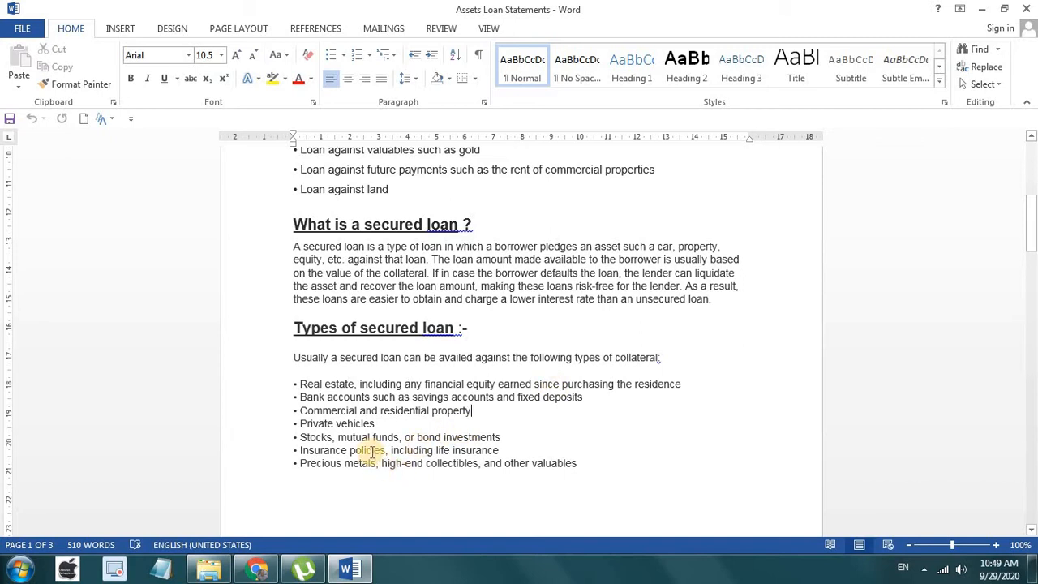
scroll(383, 437, down, 2)
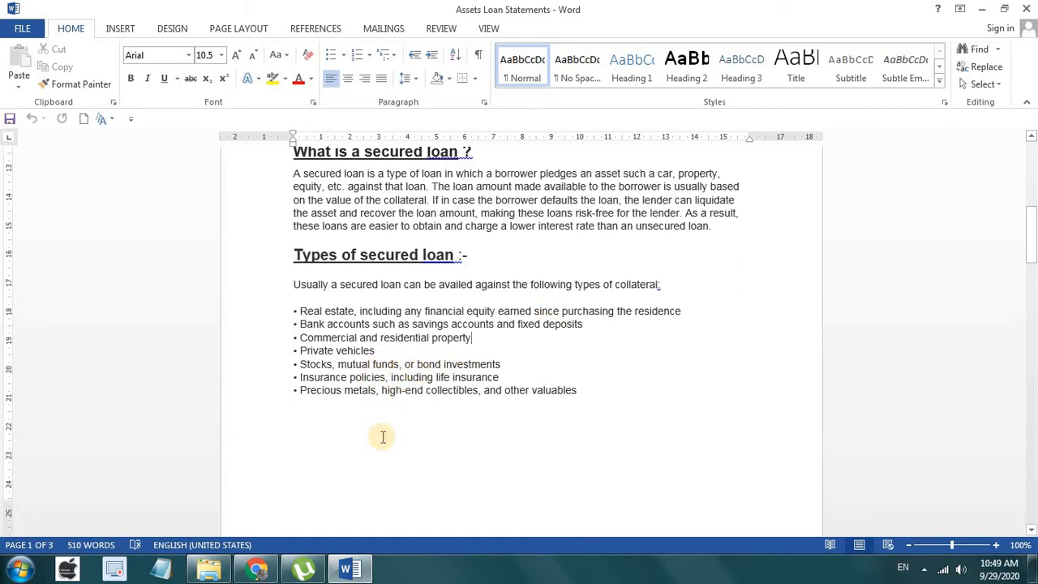
scroll(382, 437, down, 10)
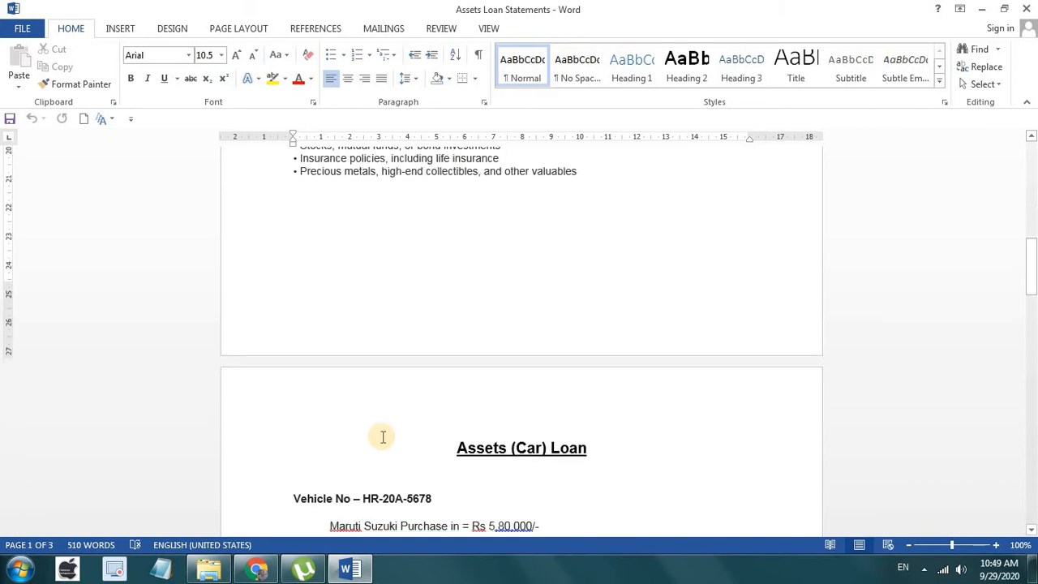
scroll(382, 437, down, 2)
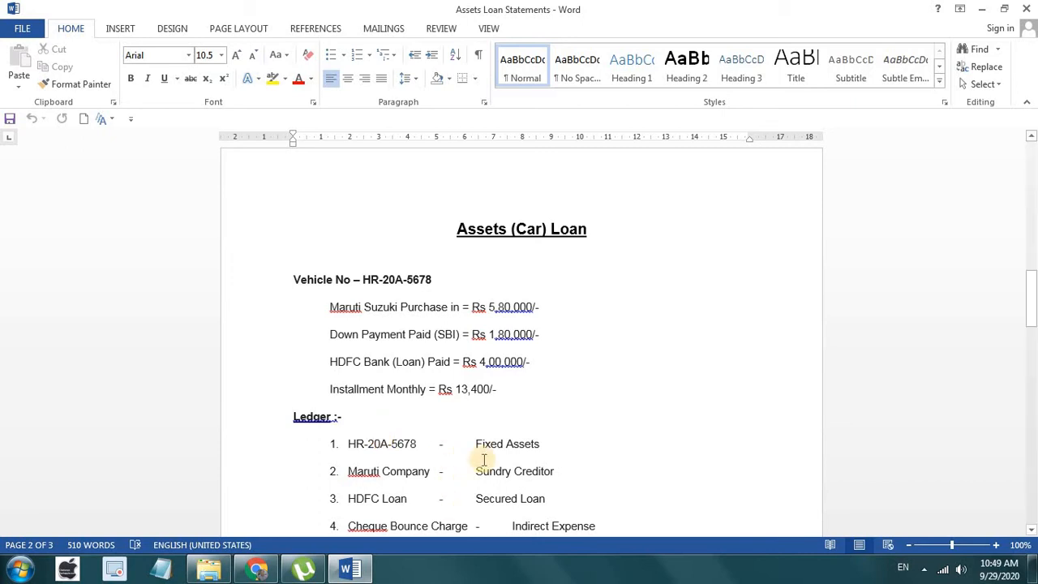
drag(541, 362, 480, 363)
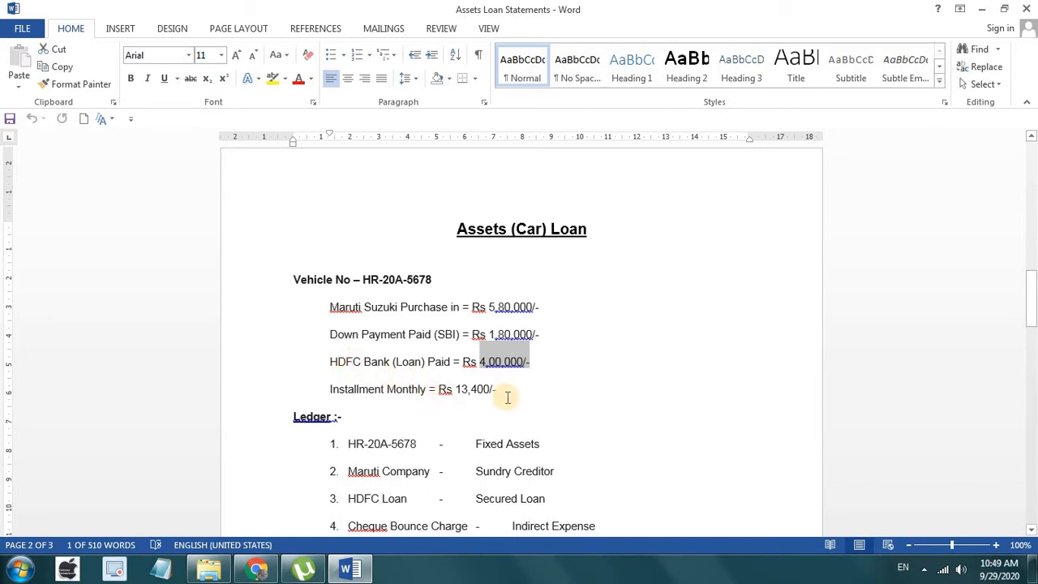
drag(498, 389, 333, 392)
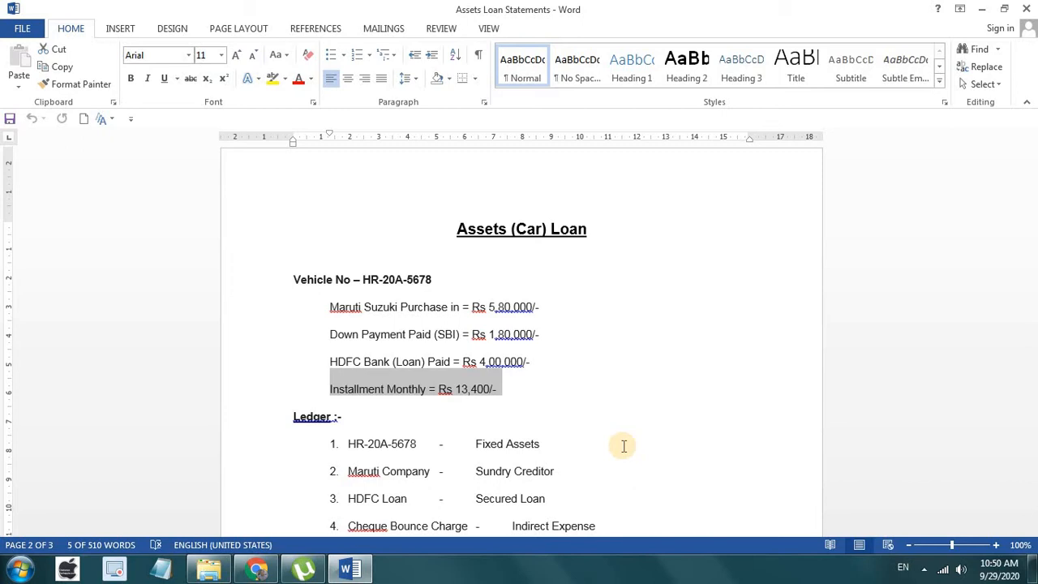
scroll(535, 421, down, 3)
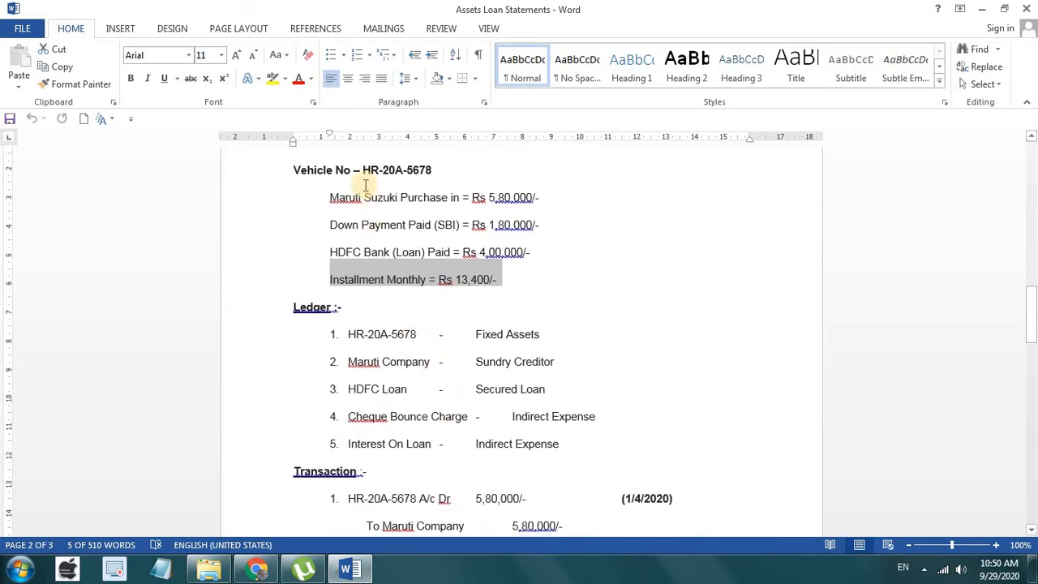
drag(538, 185, 335, 197)
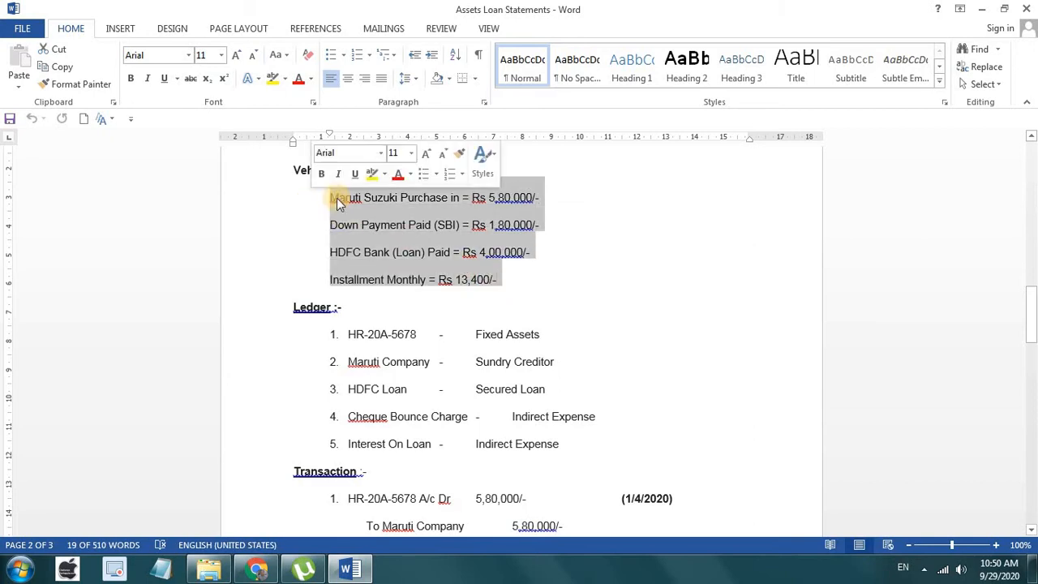
click(550, 233)
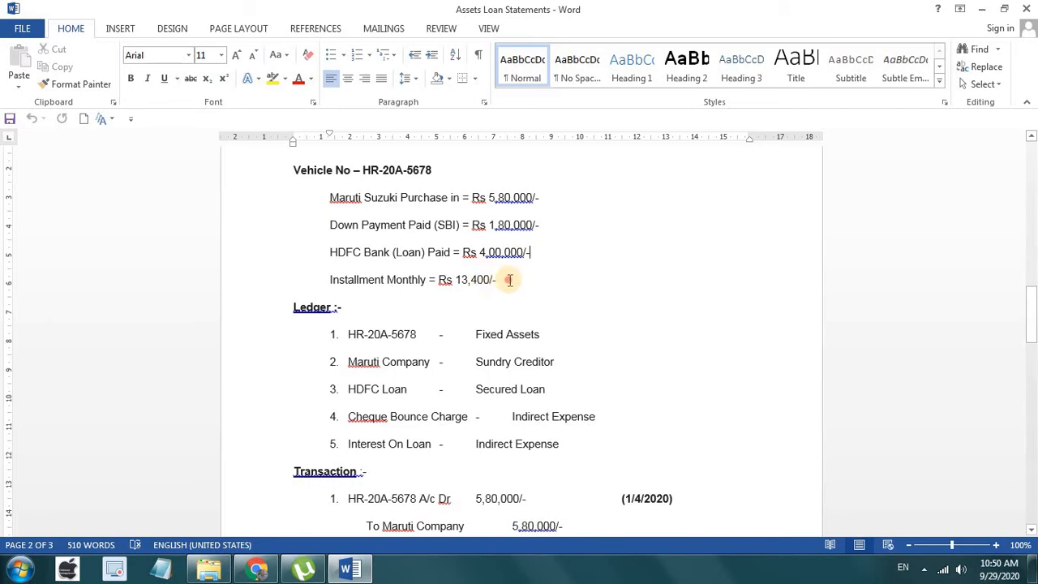
click(510, 279)
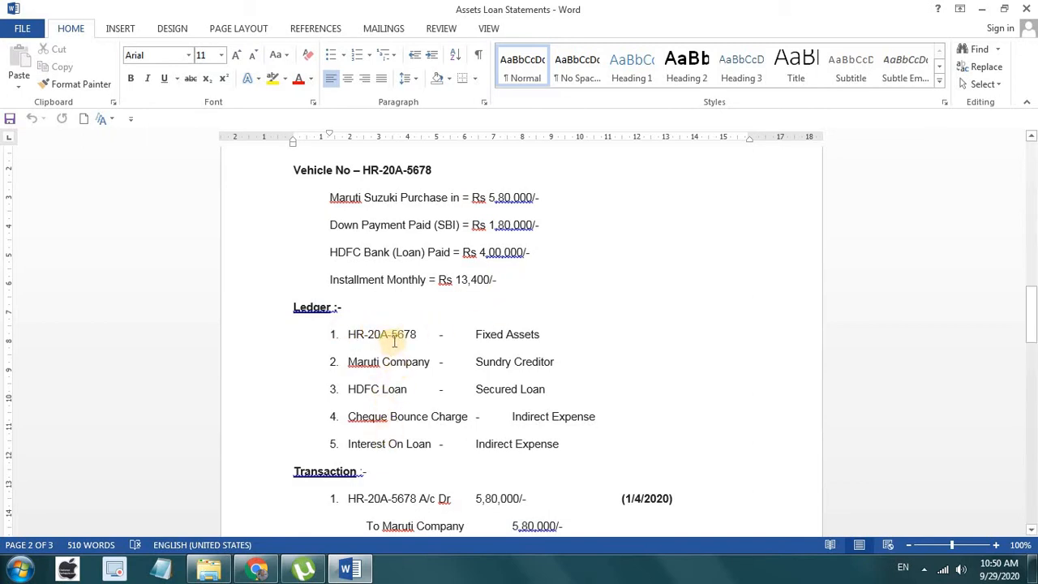
click(425, 335)
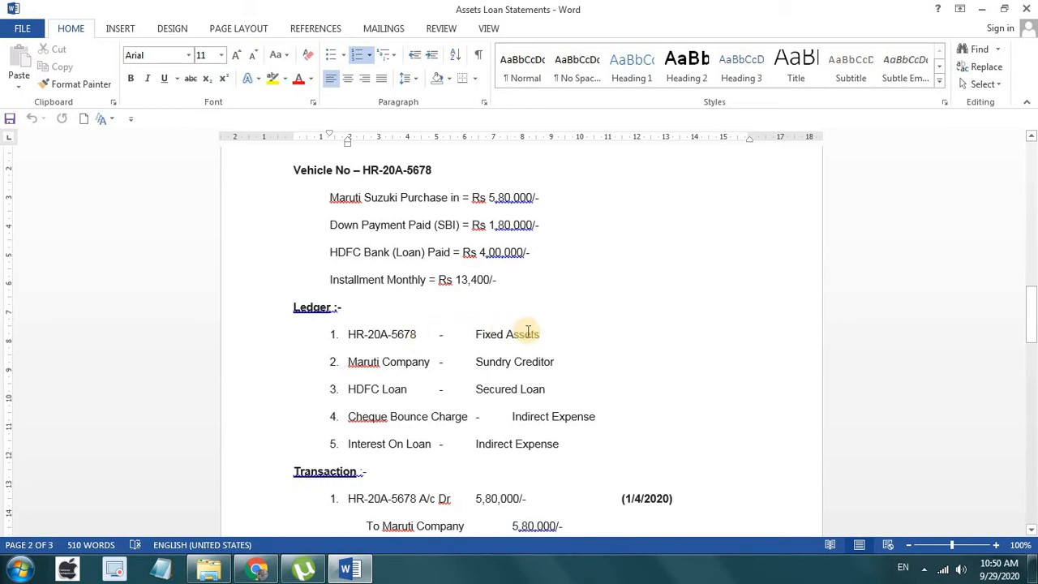
click(543, 335)
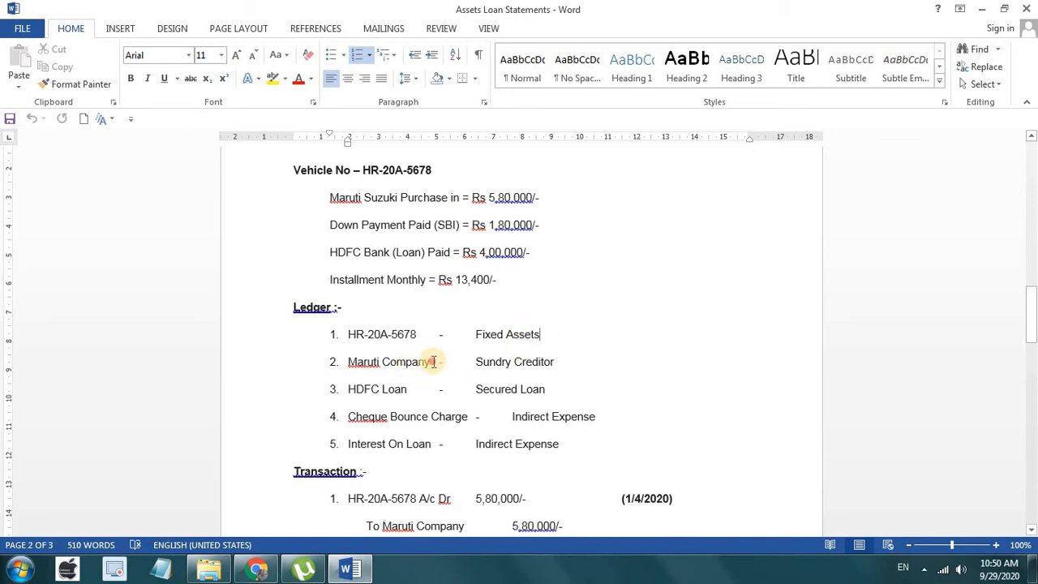
click(428, 362)
click(556, 363)
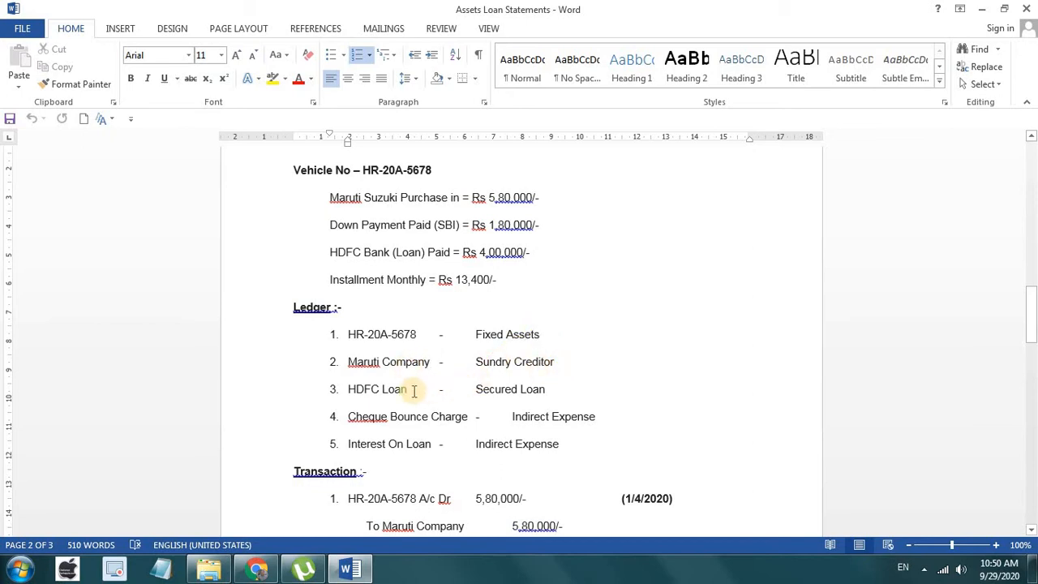
click(411, 389)
click(553, 391)
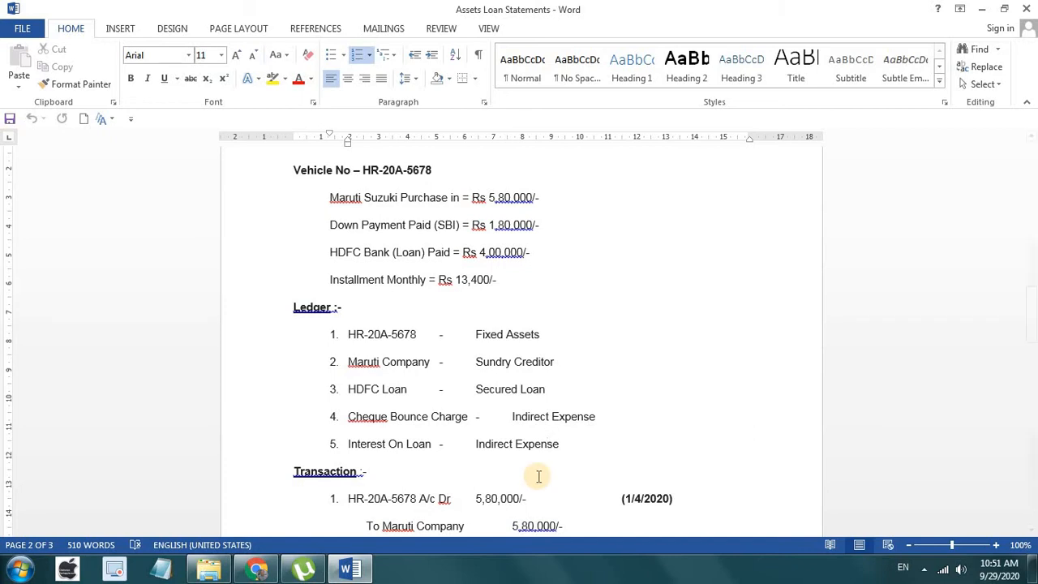
scroll(537, 477, down, 4)
scroll(676, 373, down, 3)
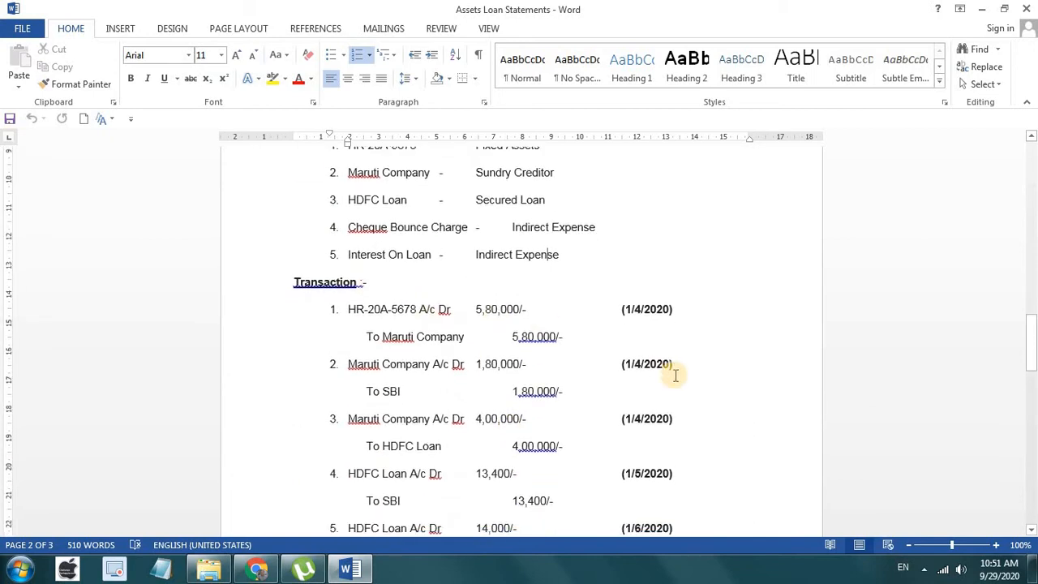
scroll(672, 372, up, 1)
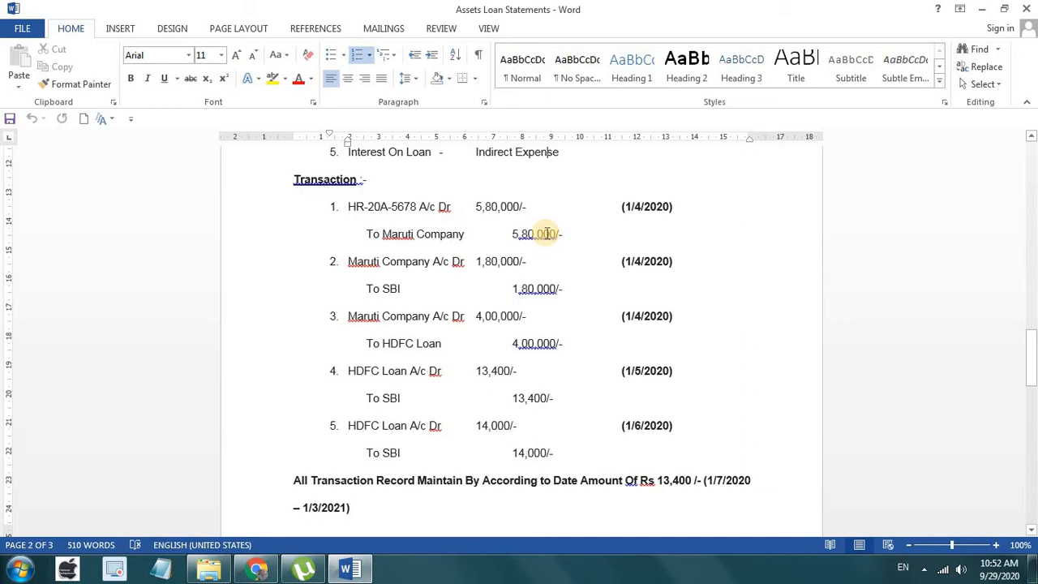
scroll(496, 287, up, 3)
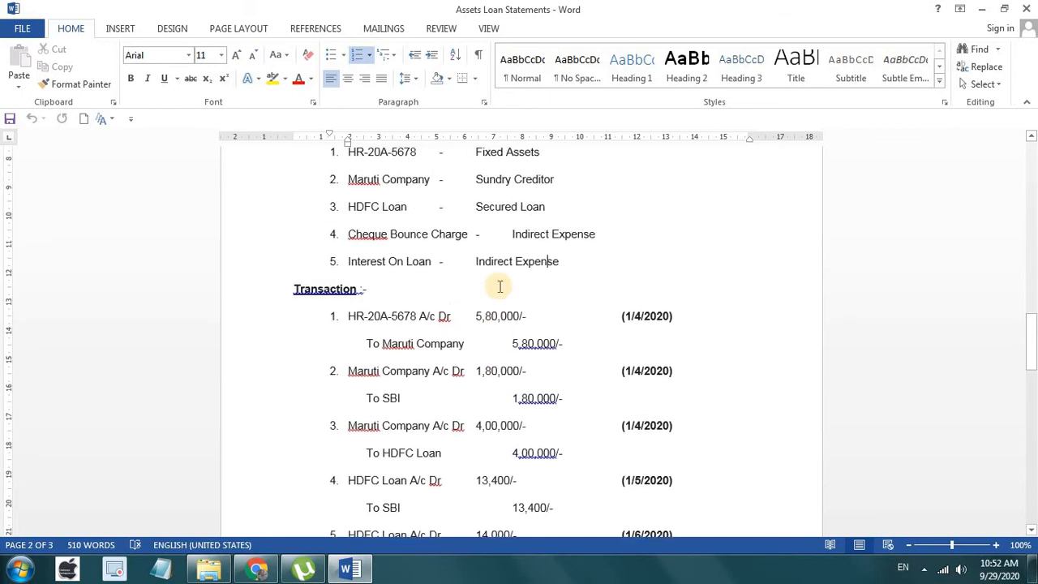
scroll(499, 286, down, 2)
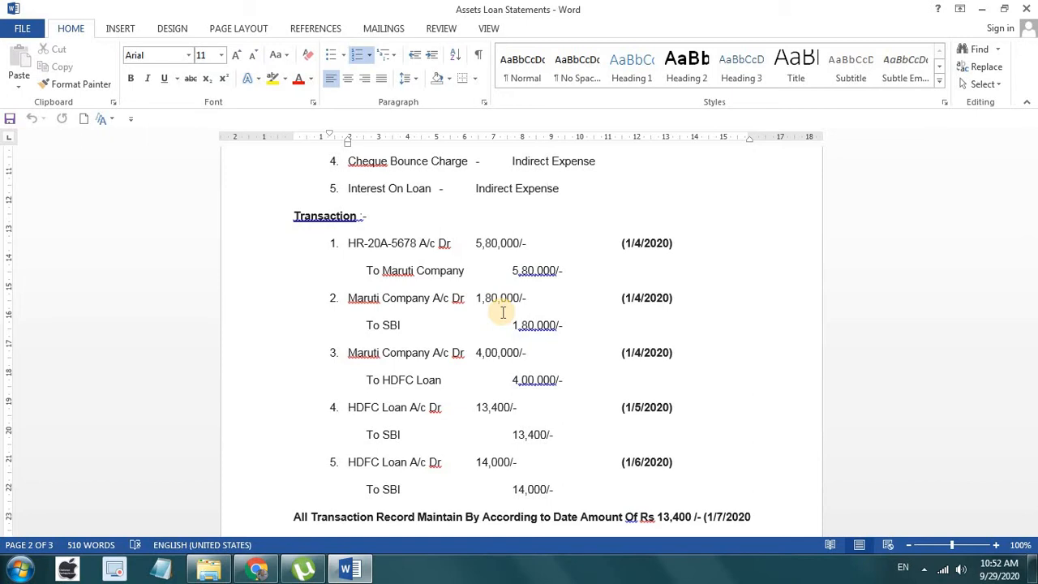
click(451, 378)
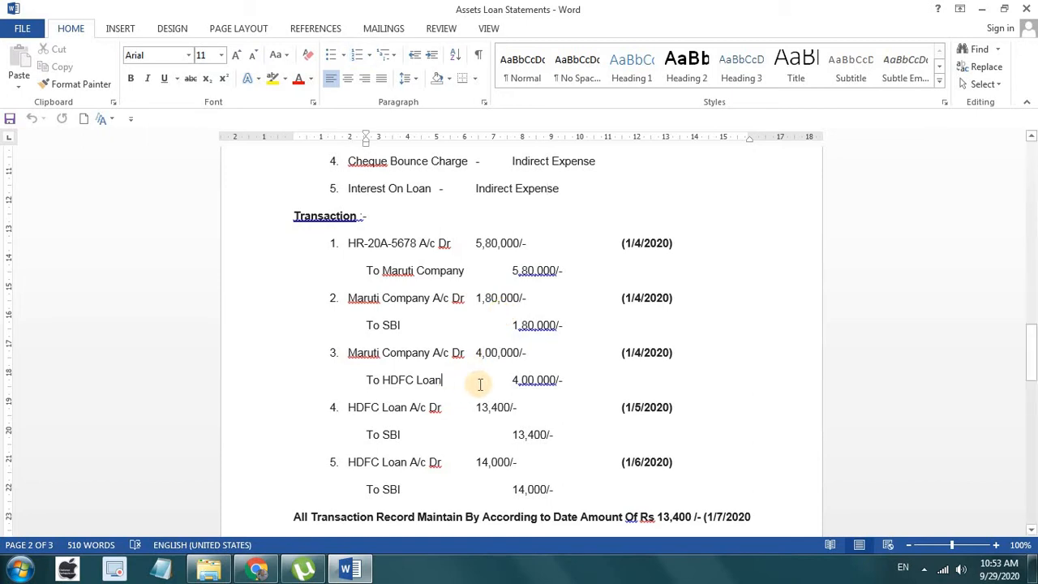
click(567, 379)
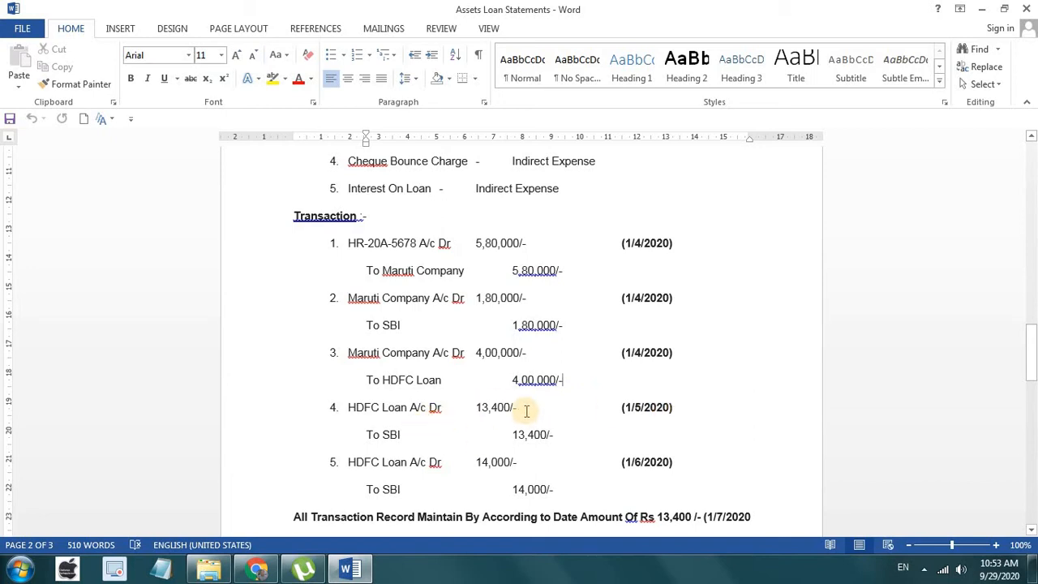
scroll(524, 471, down, 3)
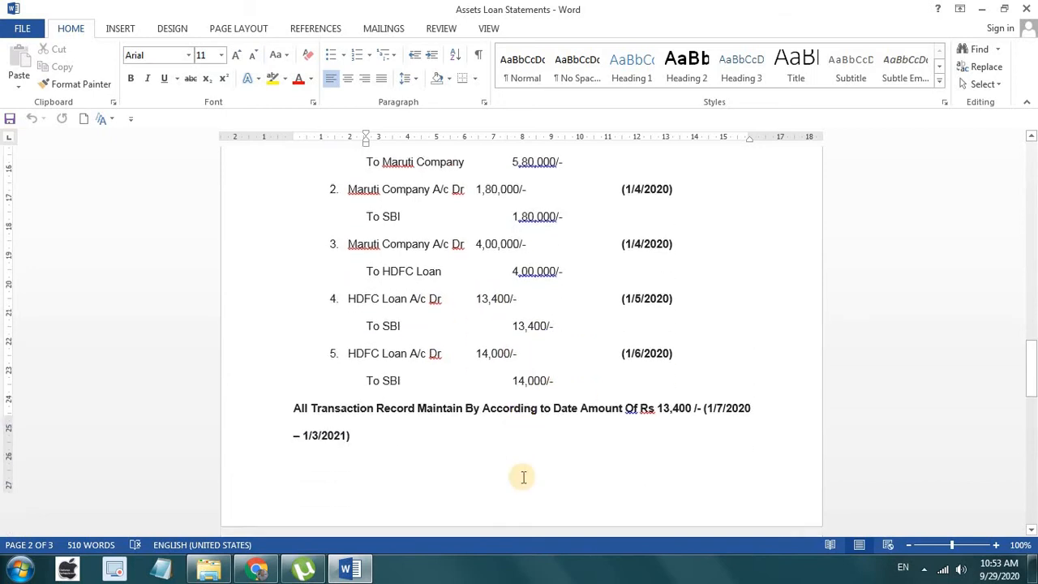
scroll(551, 292, up, 7)
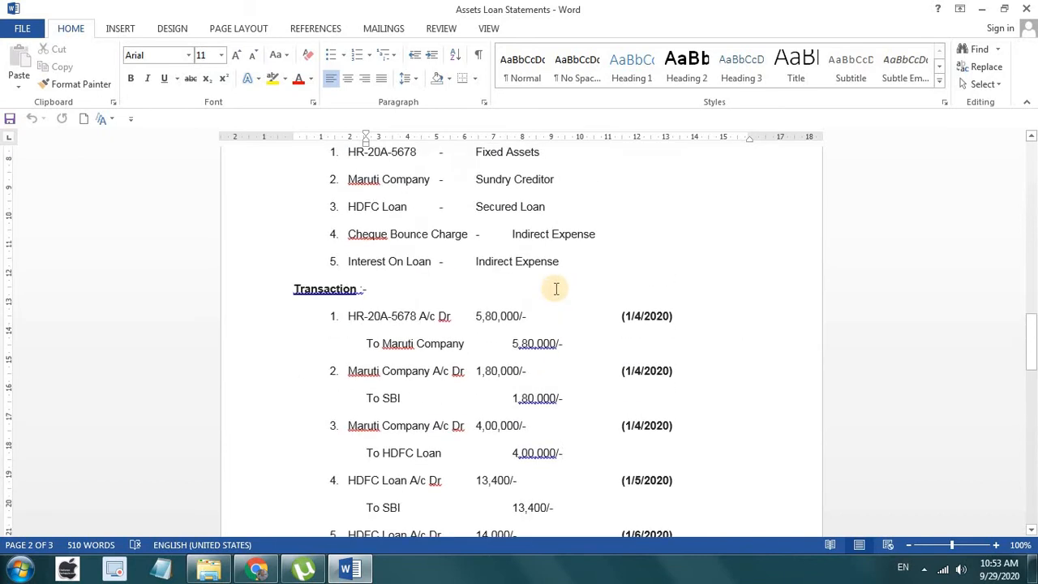
click(541, 285)
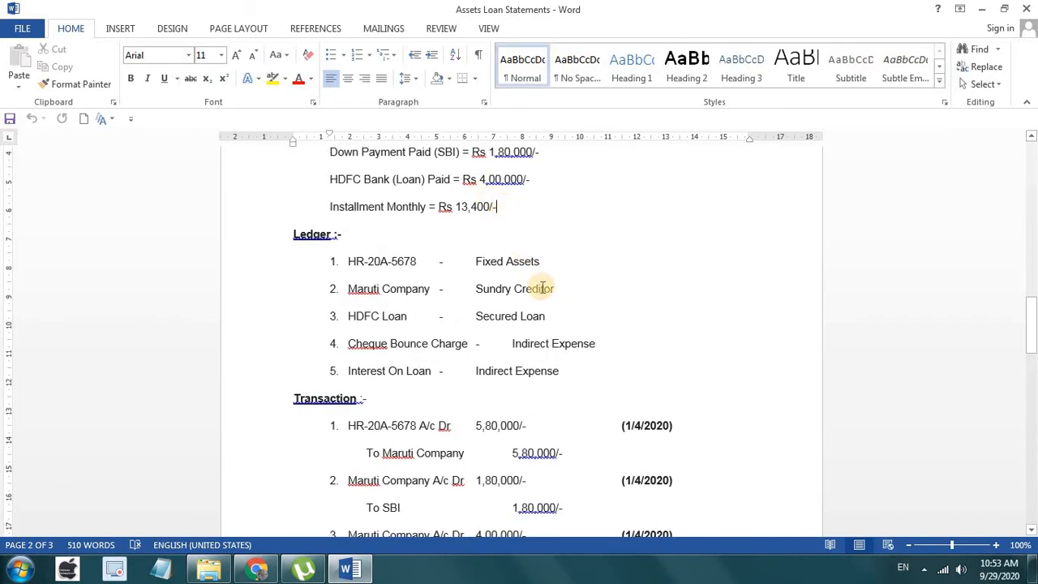
scroll(542, 285, down, 4)
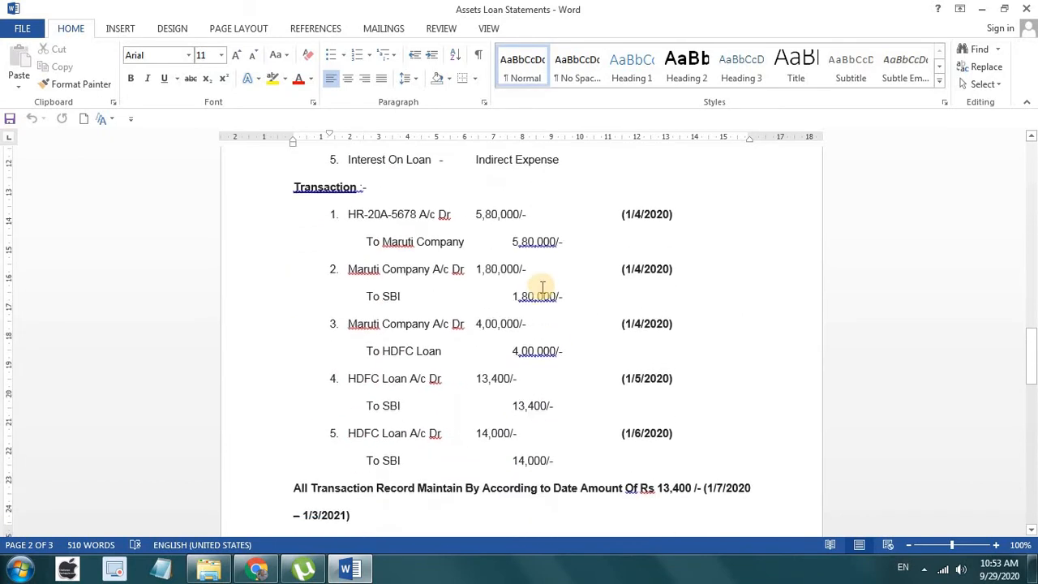
click(560, 403)
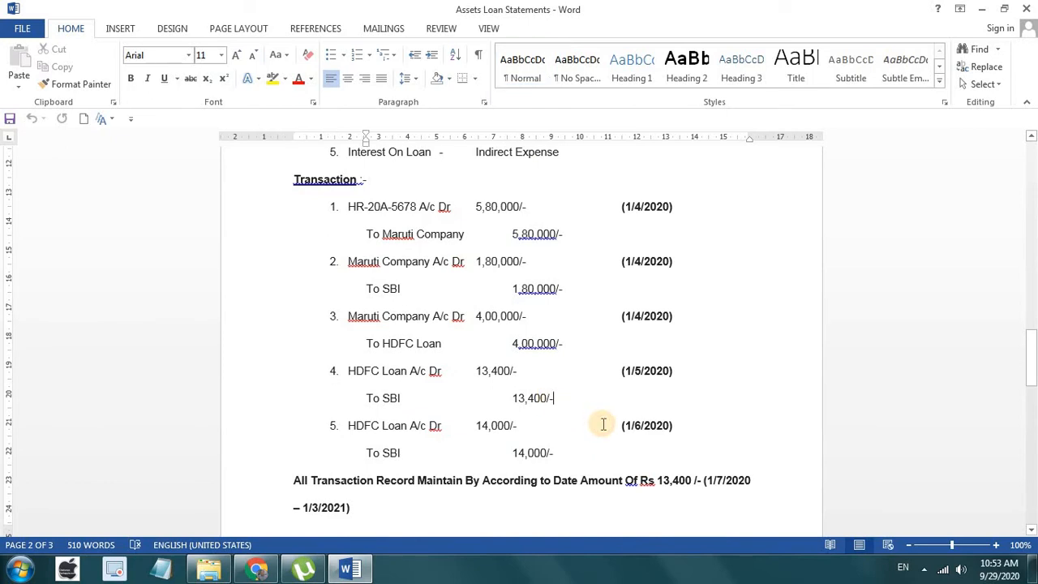
click(558, 453)
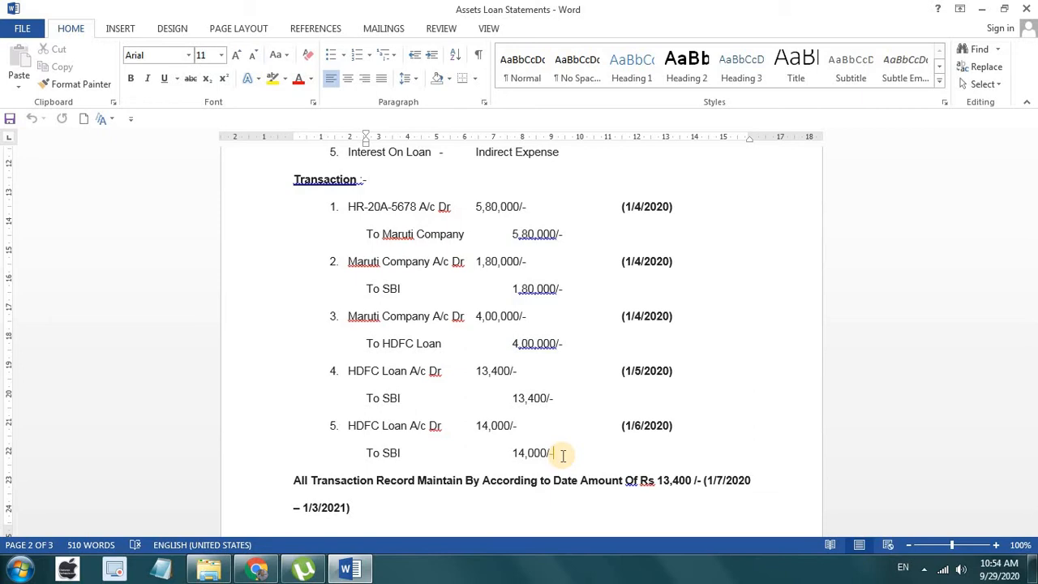
Step: Show the page 3 EMI table totalling 1,47,000 EMI, 1,00,100 basic and 47,300 interest
scroll(559, 455, down, 6)
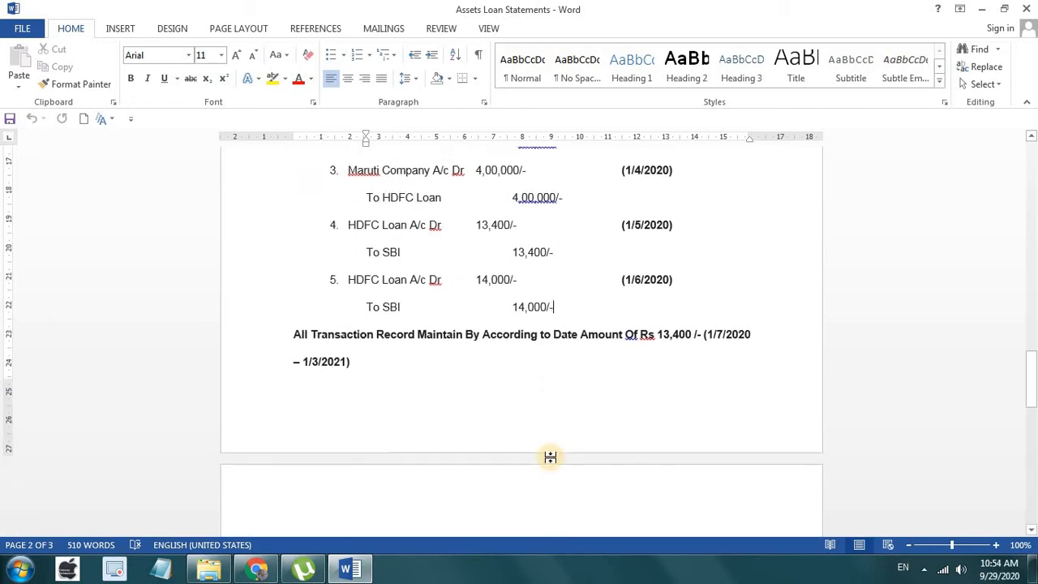
scroll(551, 456, down, 5)
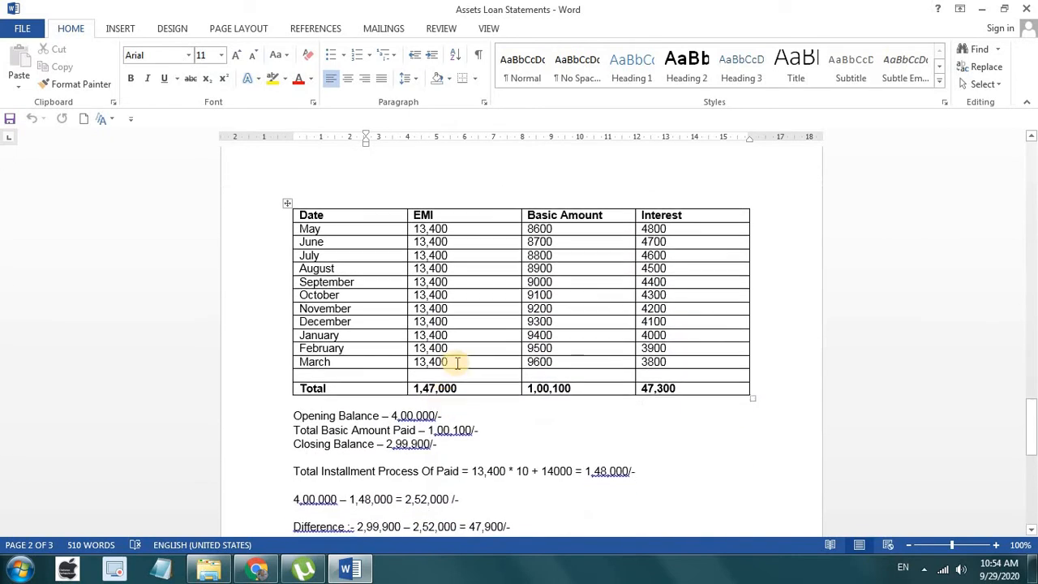
scroll(524, 321, up, 3)
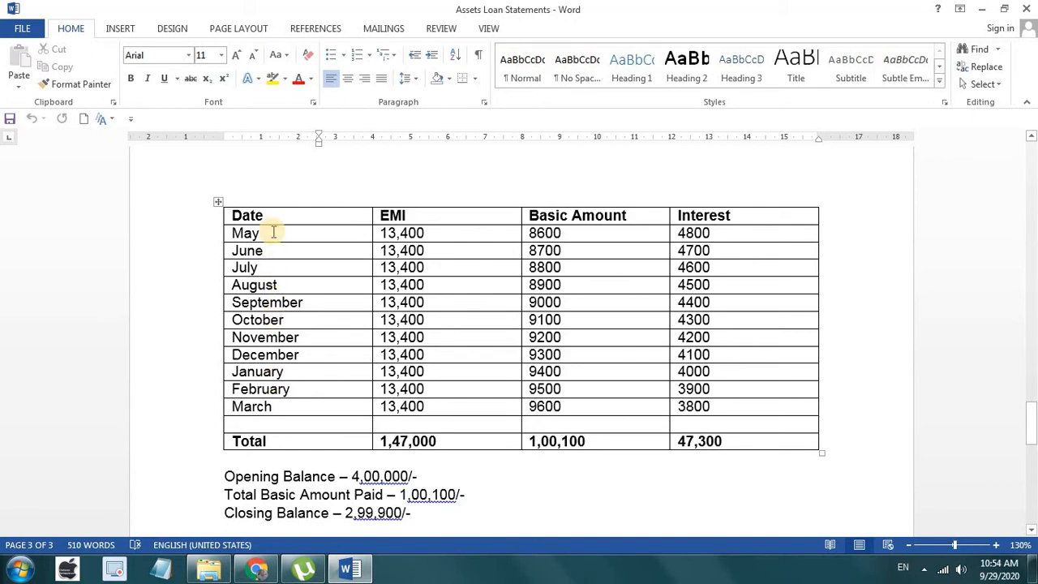
scroll(274, 232, up, 5)
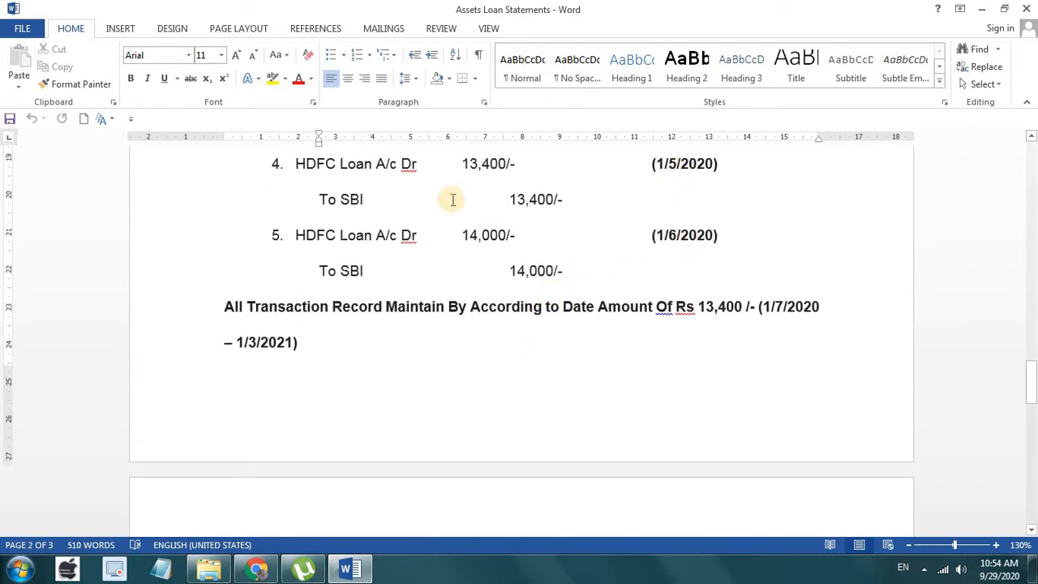
scroll(551, 203, down, 5)
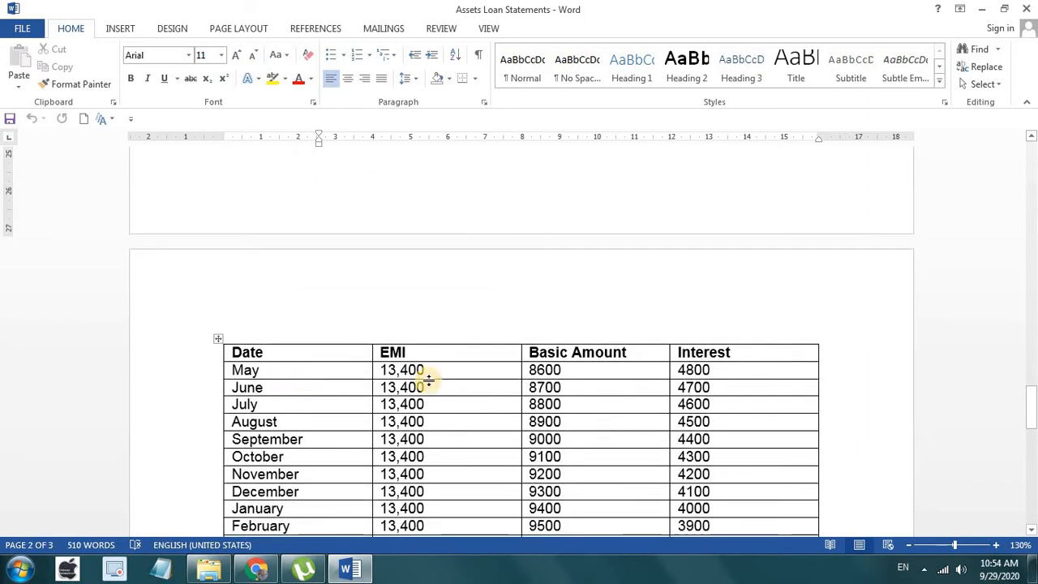
scroll(428, 380, down, 3)
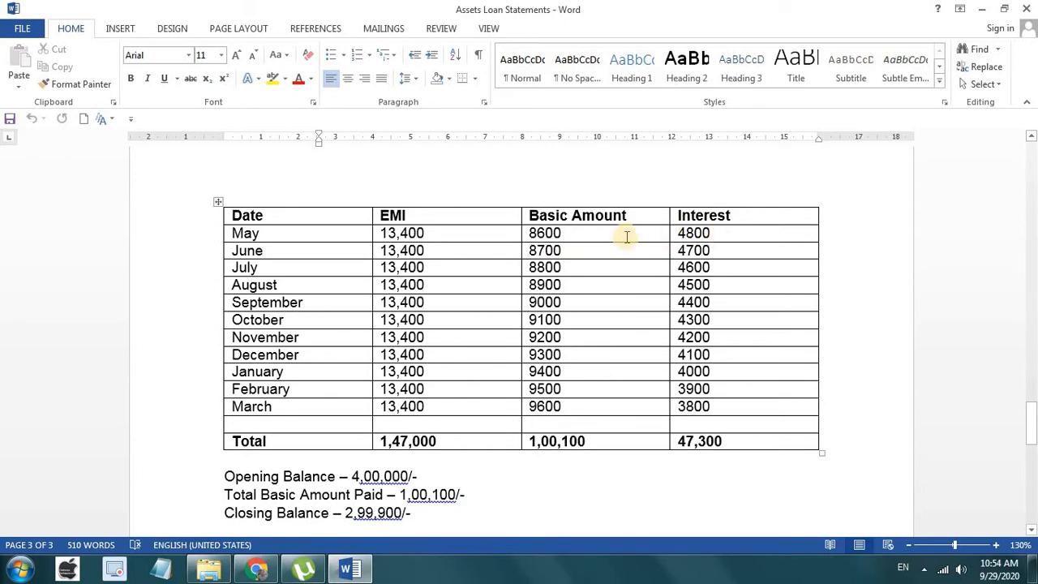
click(727, 236)
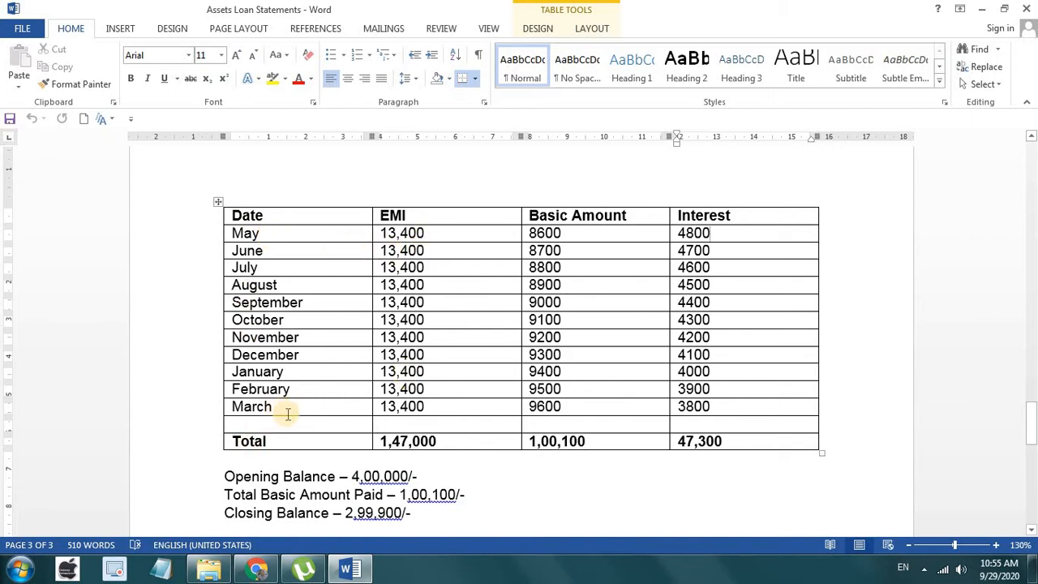
click(454, 444)
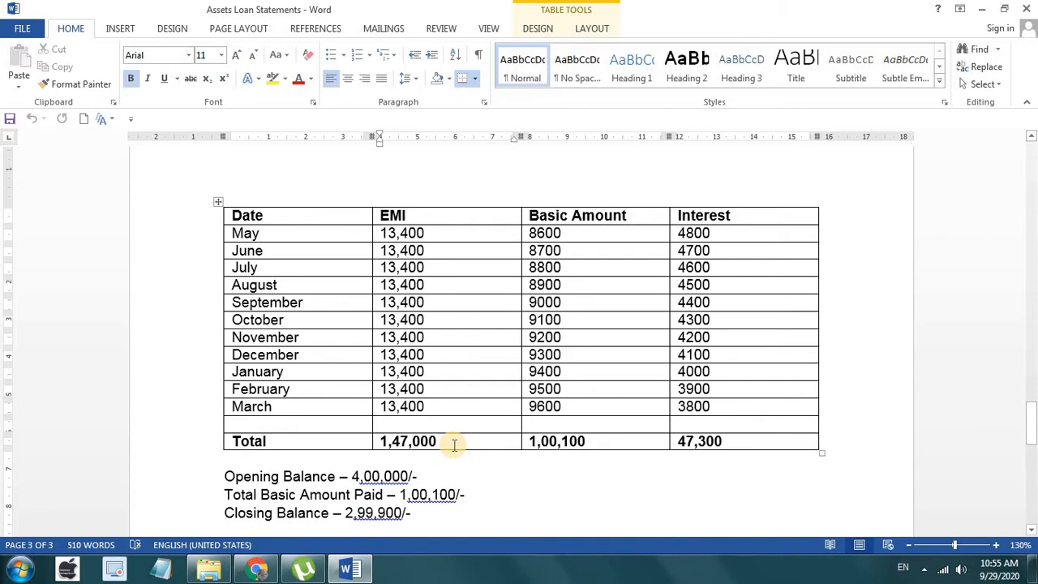
scroll(454, 444, down, 2)
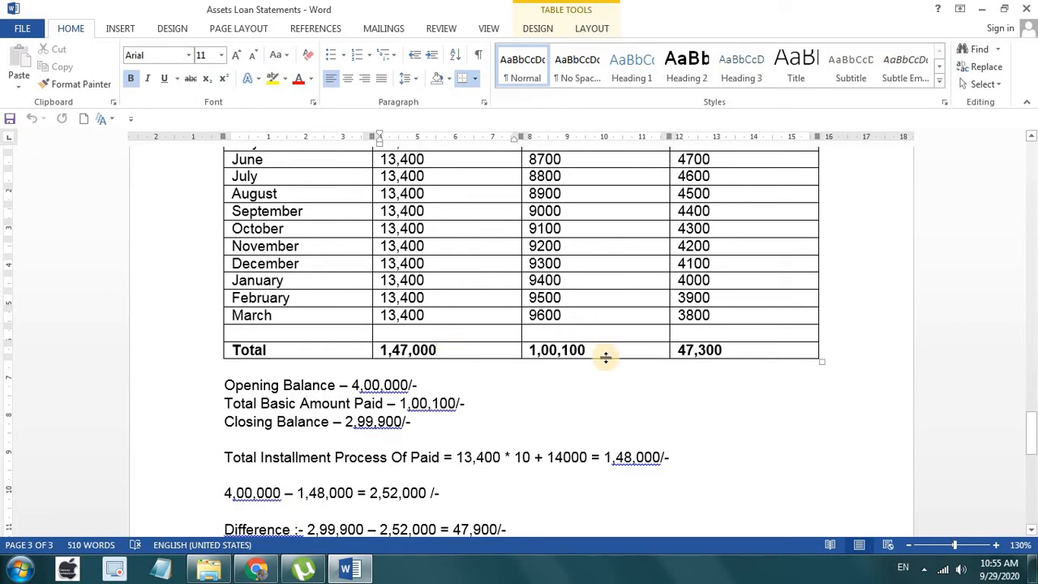
click(597, 351)
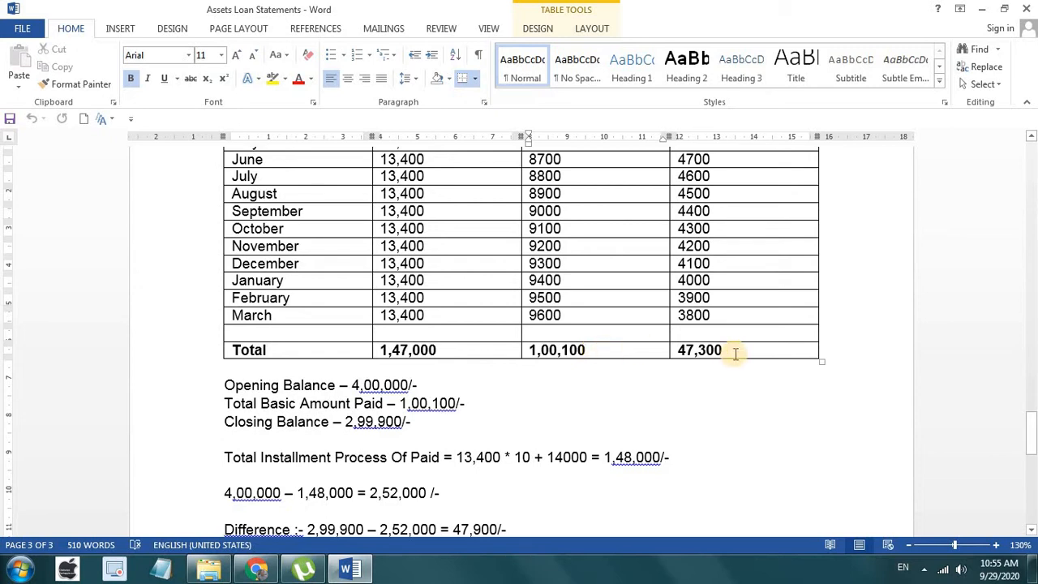
click(736, 351)
scroll(735, 349, up, 1)
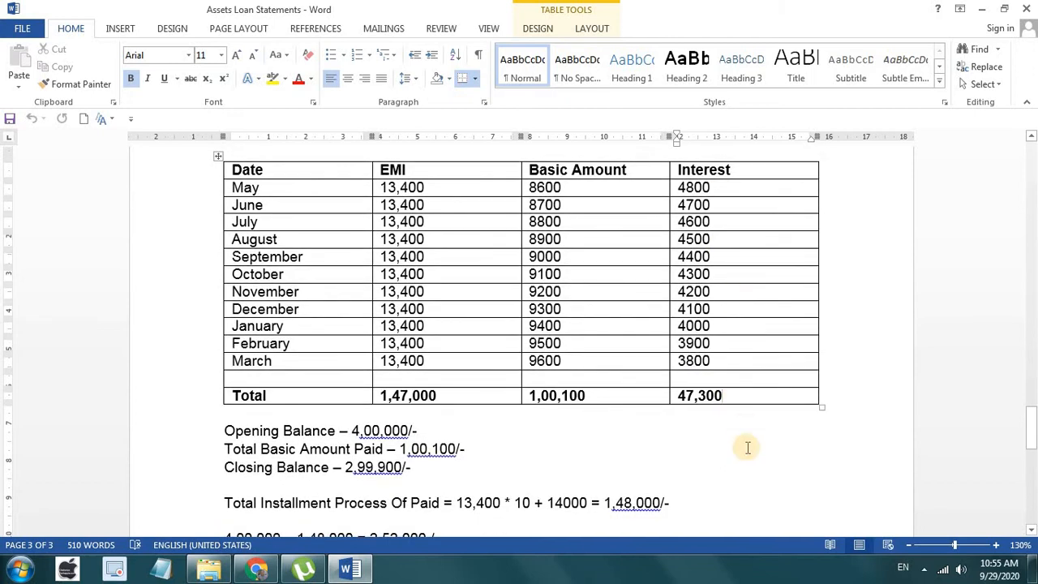
scroll(746, 446, down, 3)
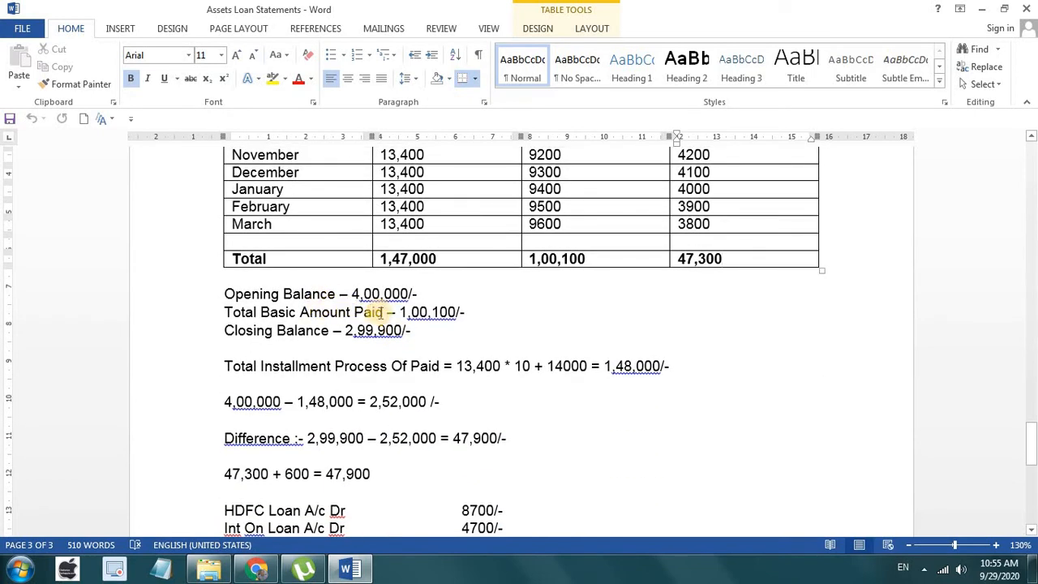
click(463, 313)
click(413, 331)
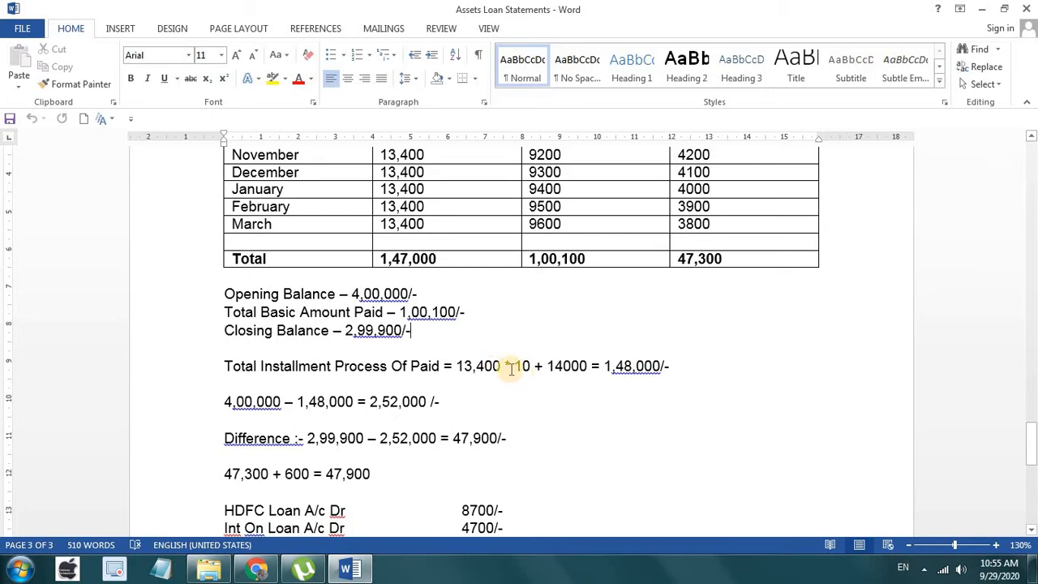
click(529, 365)
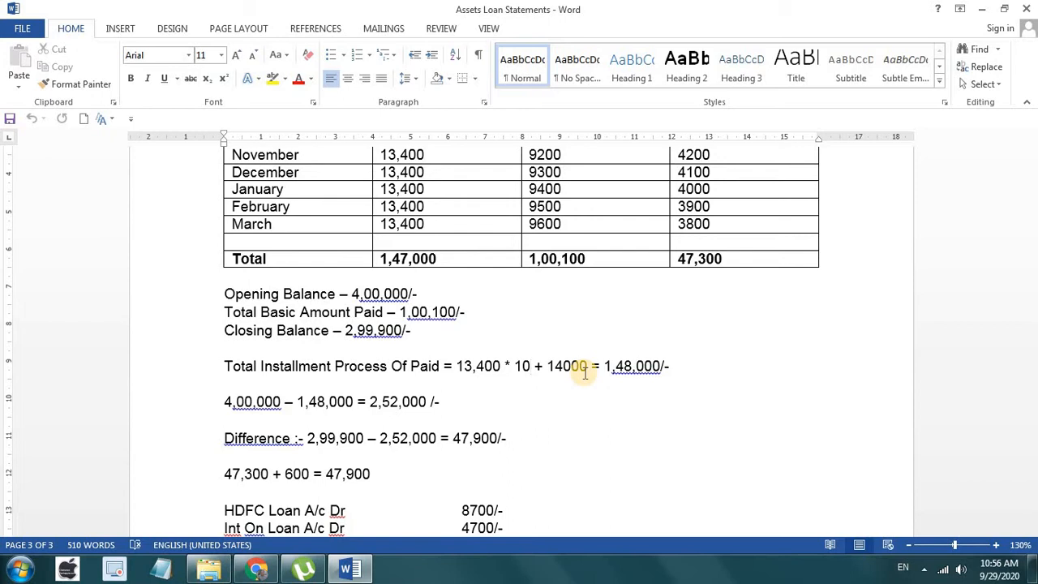
click(279, 402)
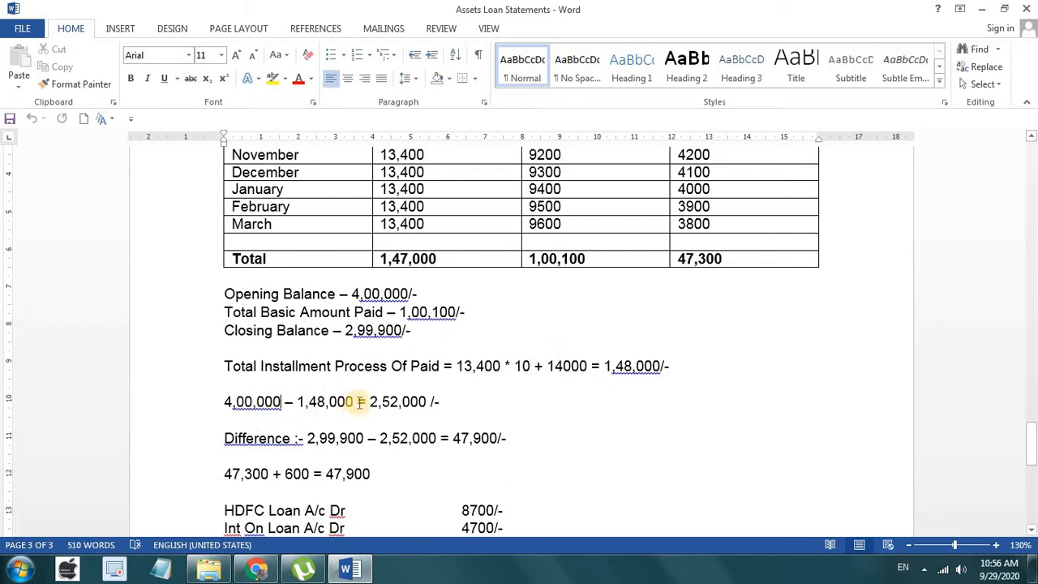
click(355, 401)
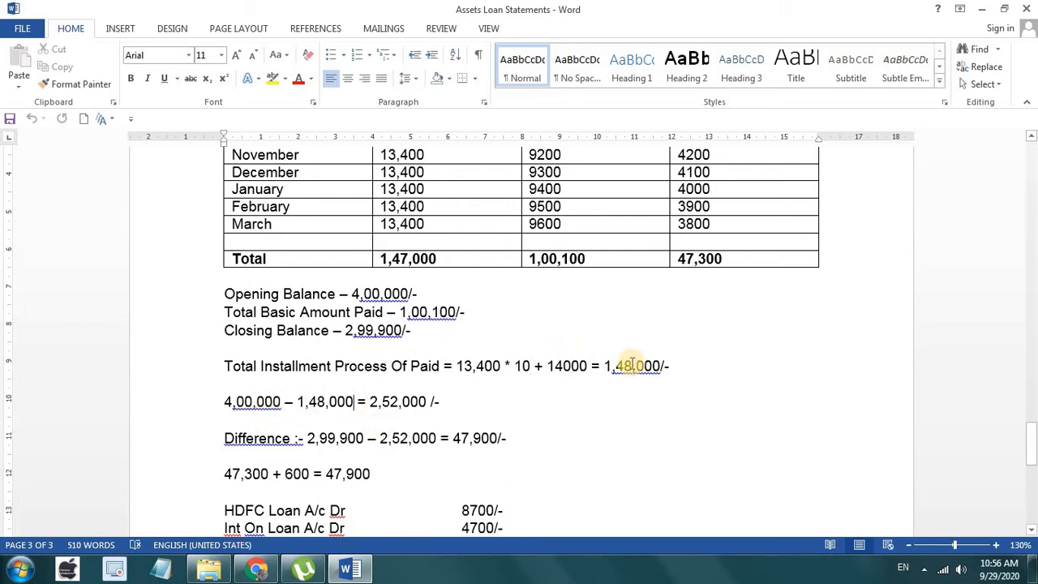
click(427, 401)
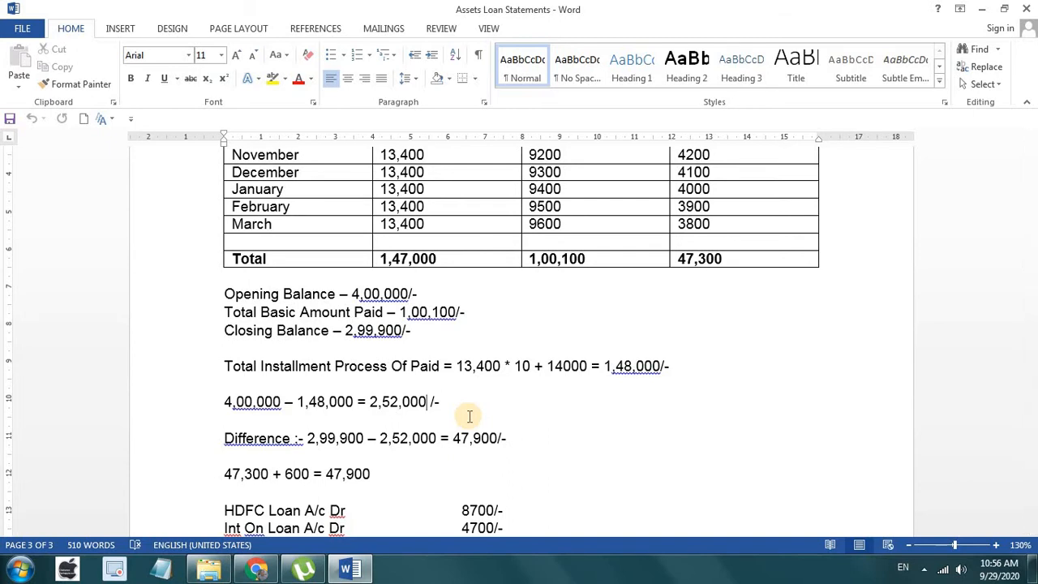
drag(361, 442, 313, 441)
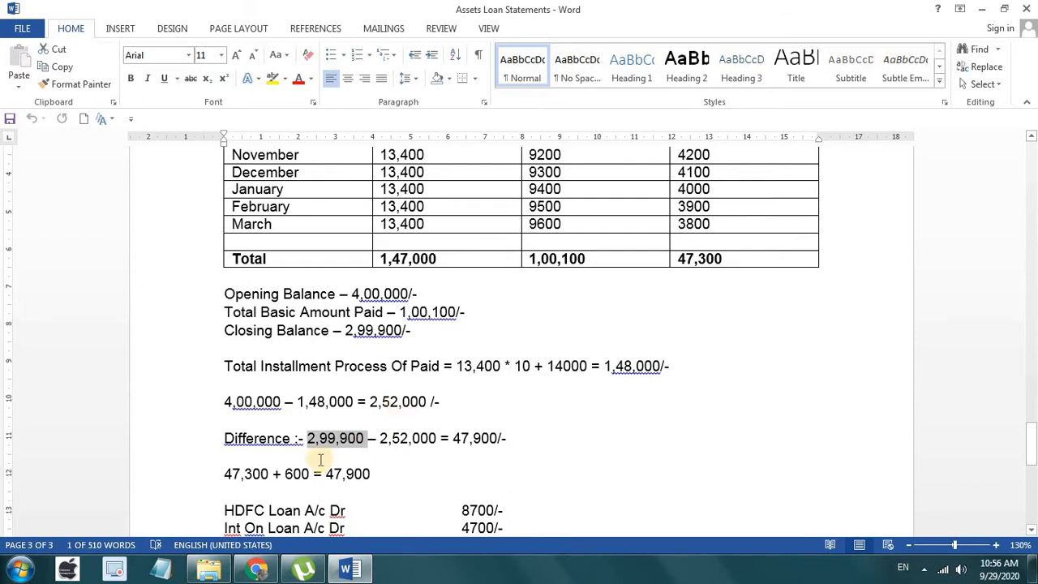
click(367, 437)
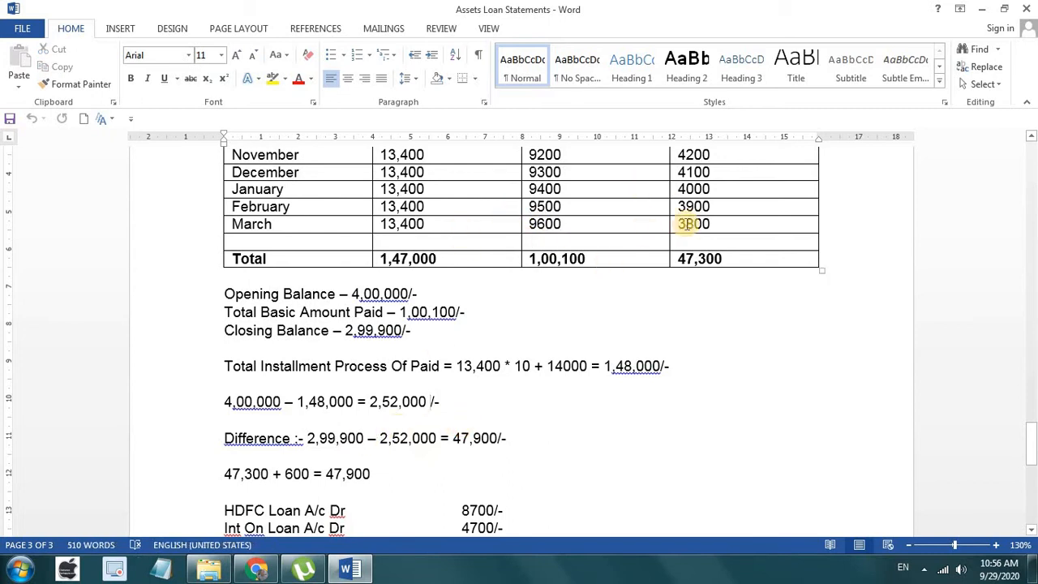
scroll(505, 284, up, 1)
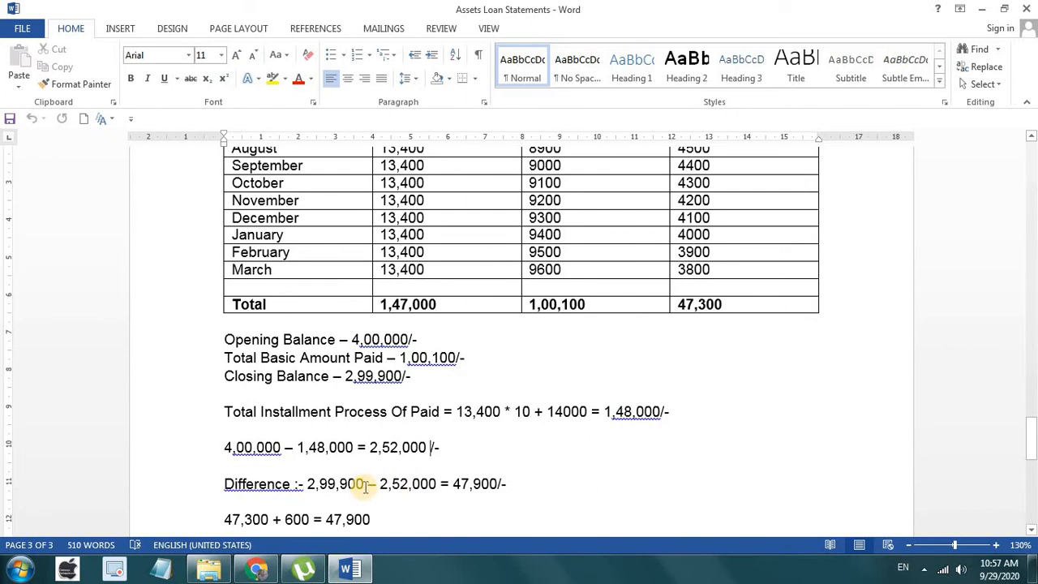
drag(363, 484, 301, 483)
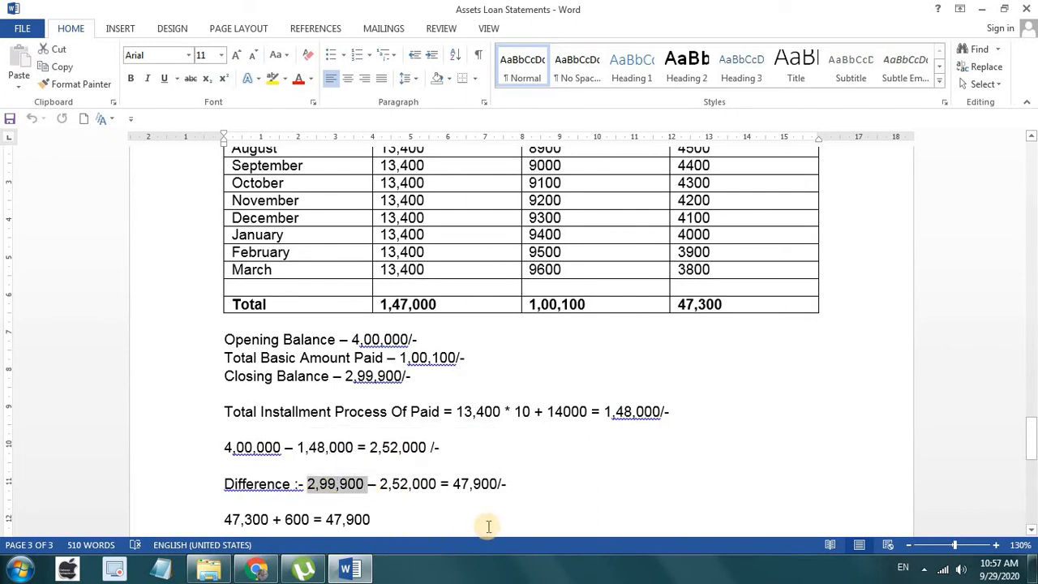
drag(439, 484, 382, 479)
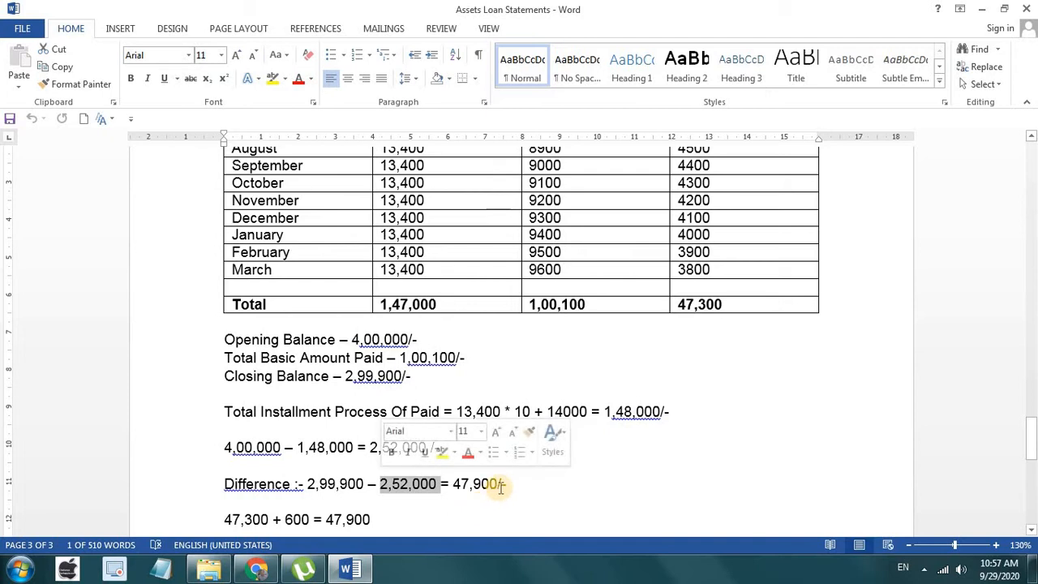
click(501, 484)
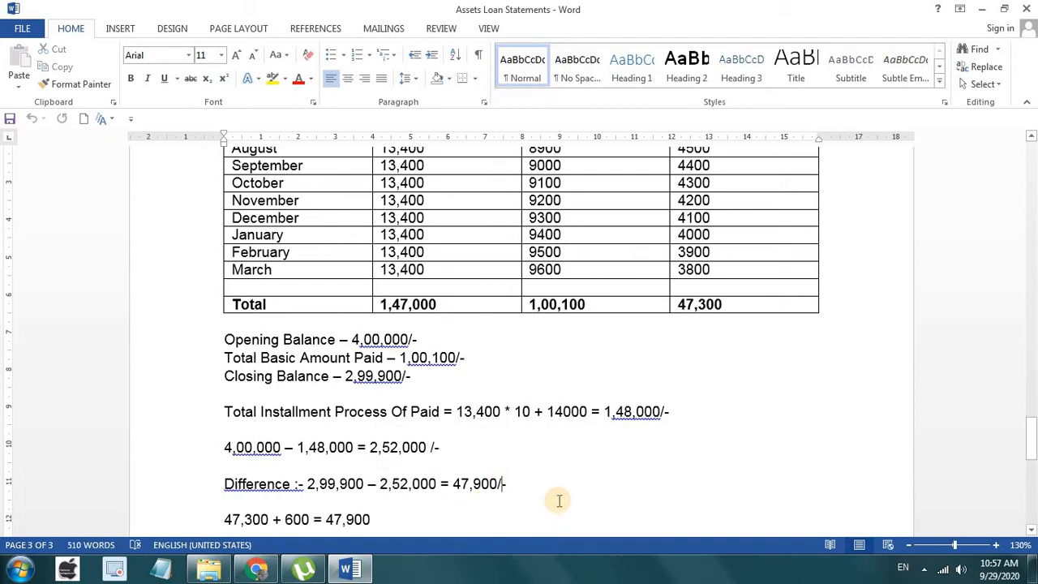
scroll(560, 497, down, 2)
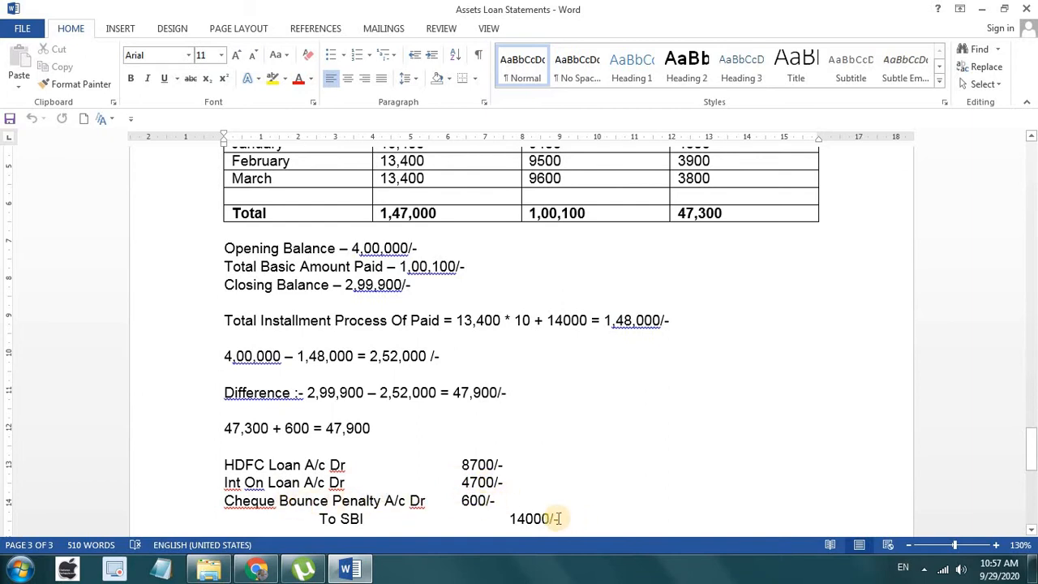
drag(559, 519, 209, 454)
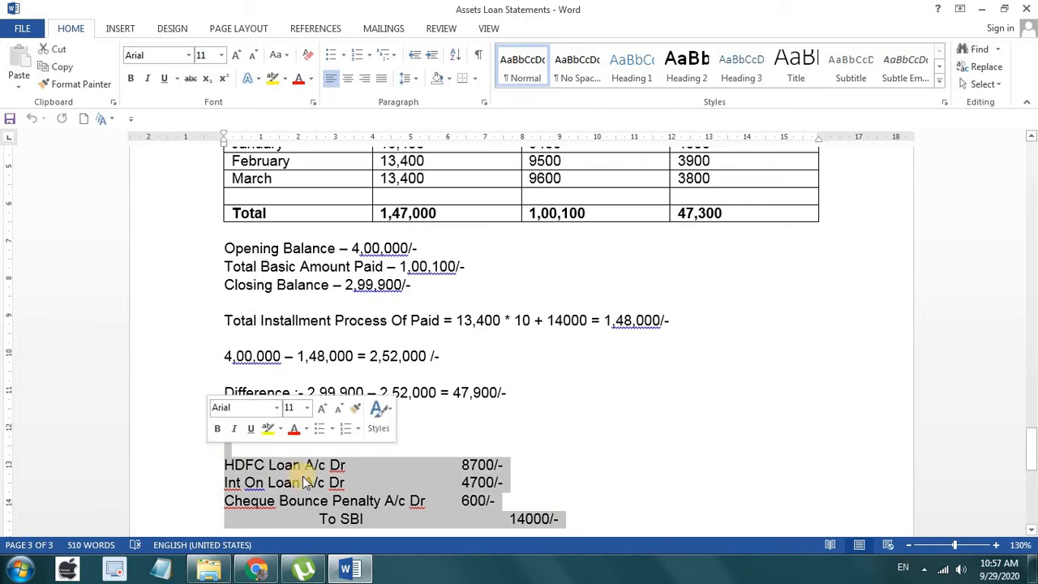
click(621, 495)
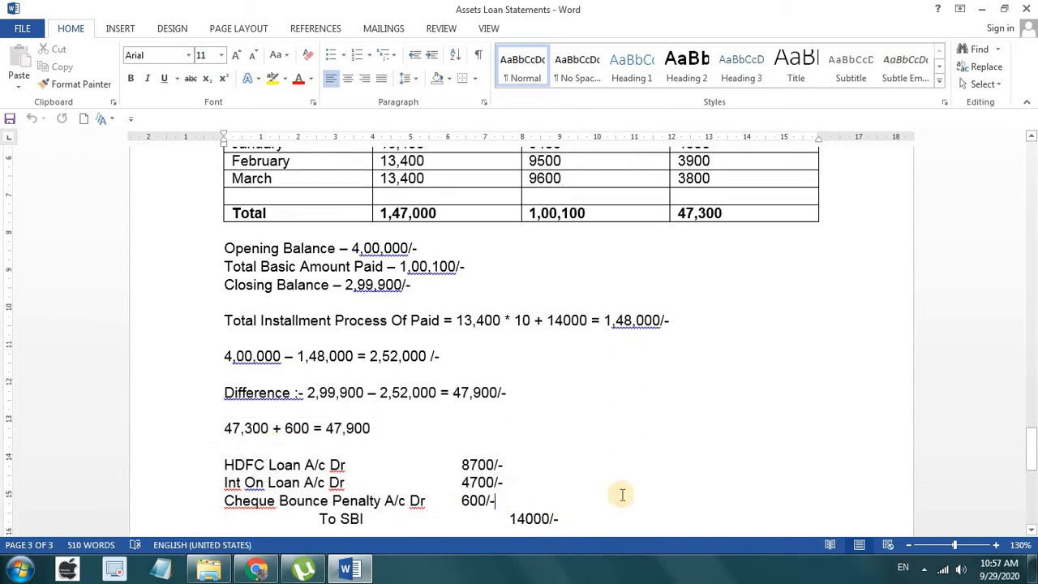
scroll(622, 495, down, 3)
scroll(622, 495, up, 3)
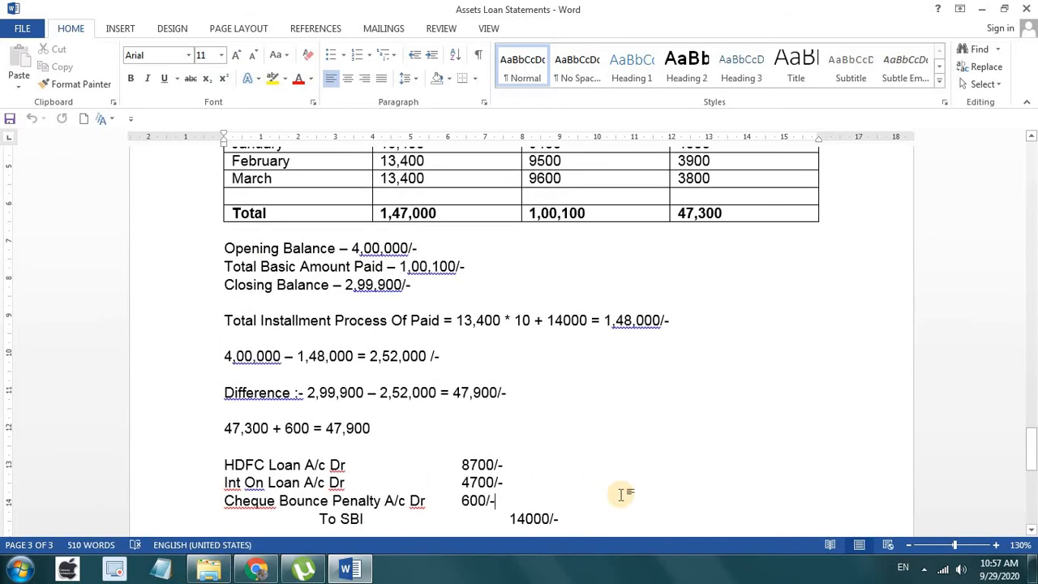
scroll(621, 491, up, 4)
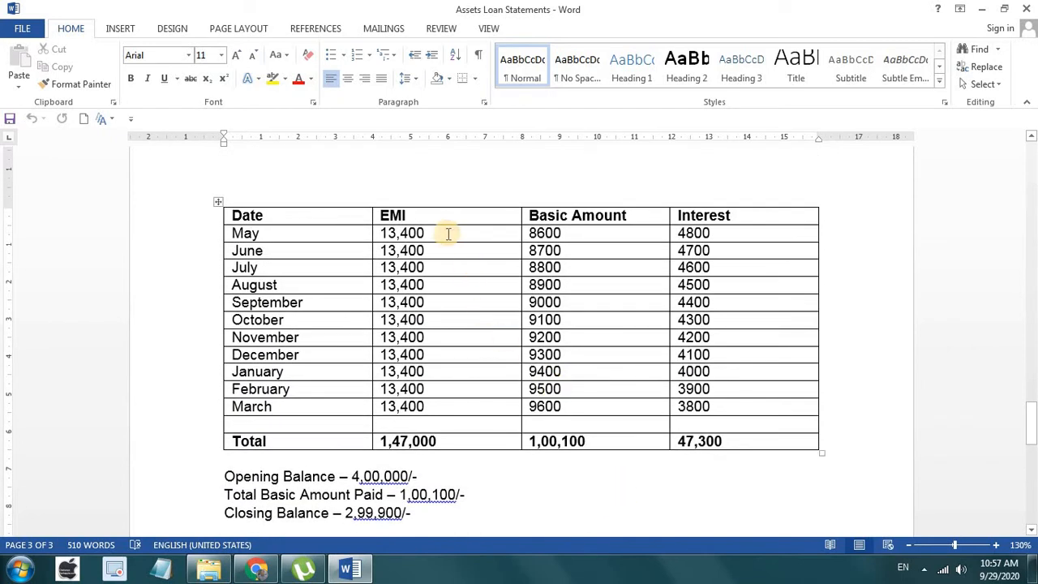
click(431, 232)
drag(431, 263, 421, 414)
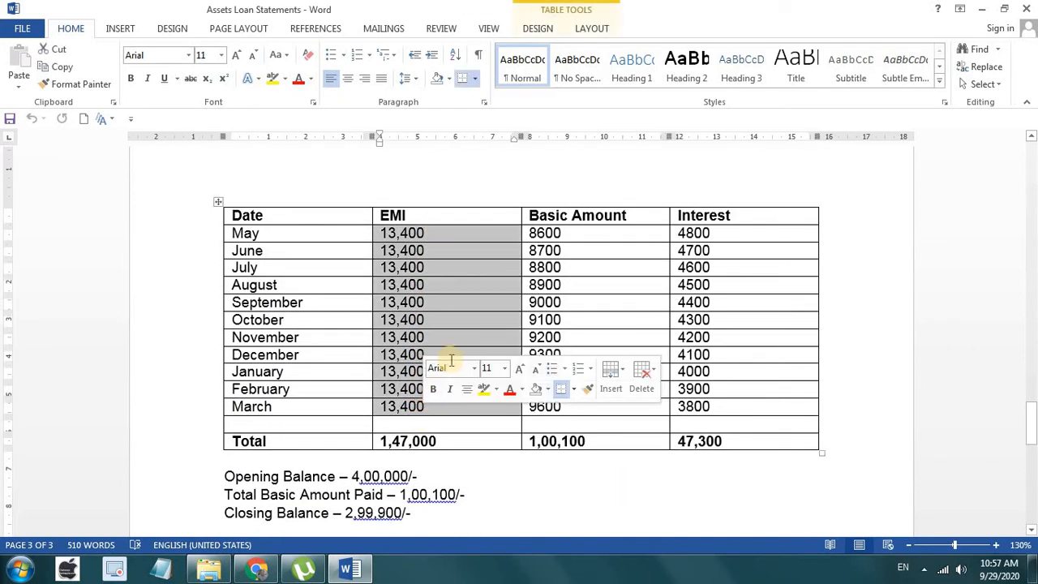
click(480, 445)
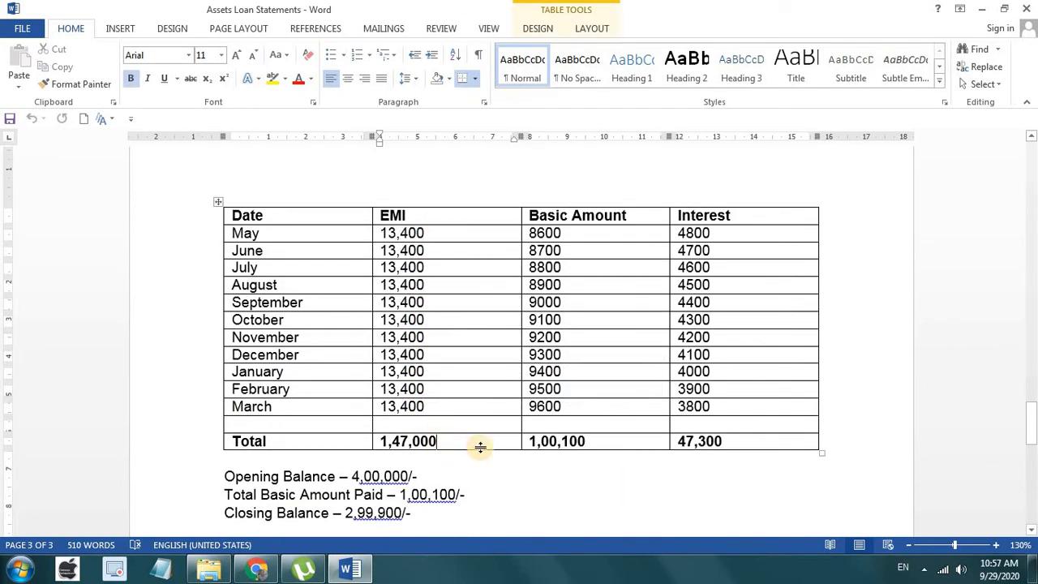
scroll(480, 448, down, 2)
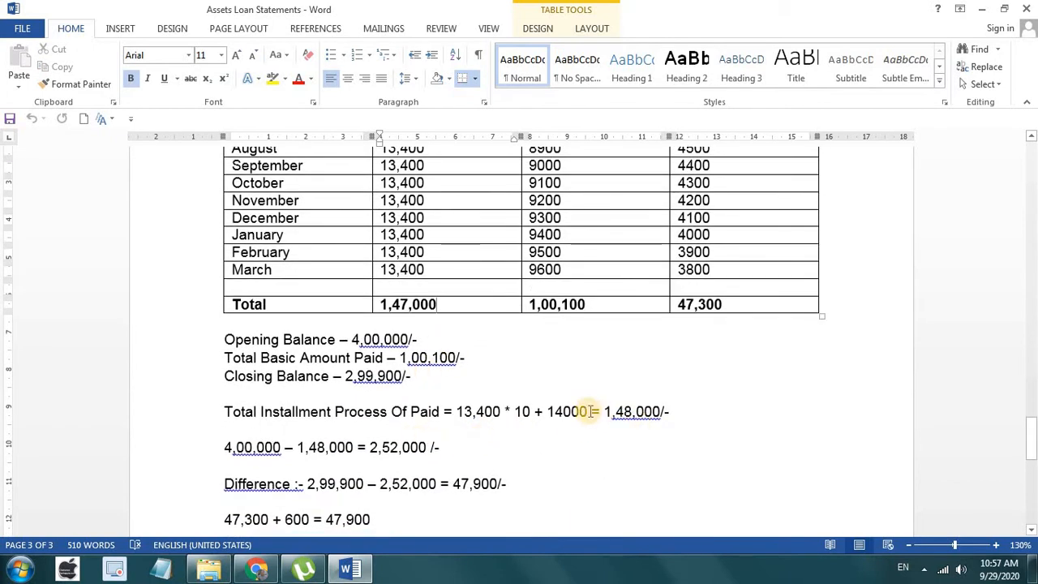
click(590, 412)
click(668, 411)
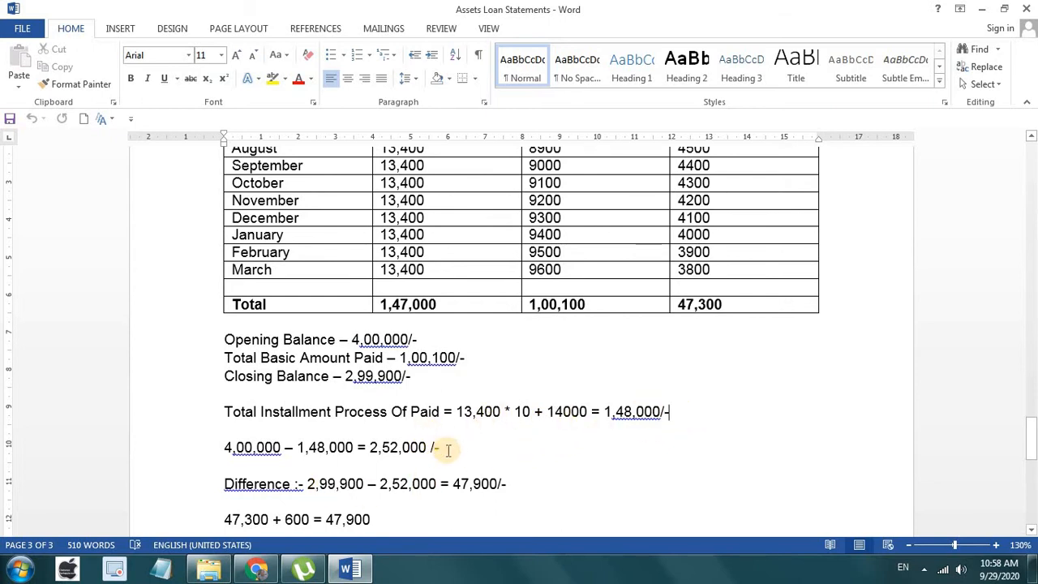
drag(444, 447, 367, 447)
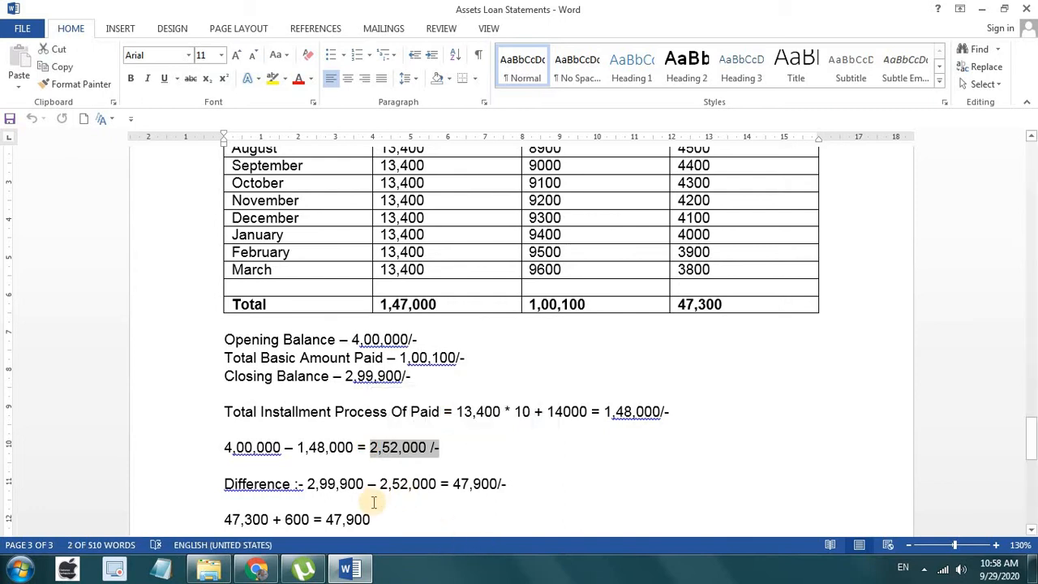
drag(365, 483, 308, 483)
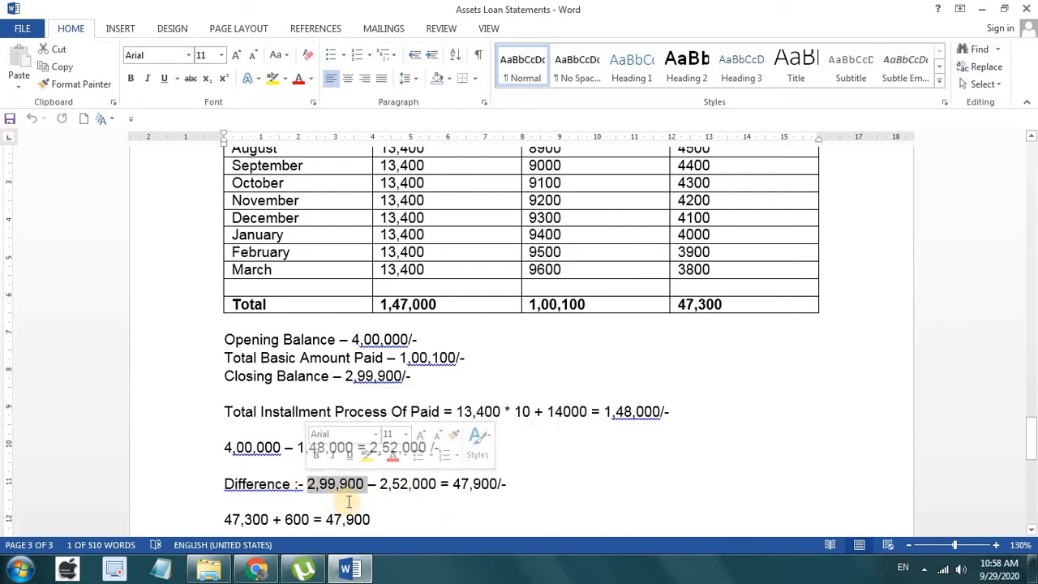
click(520, 485)
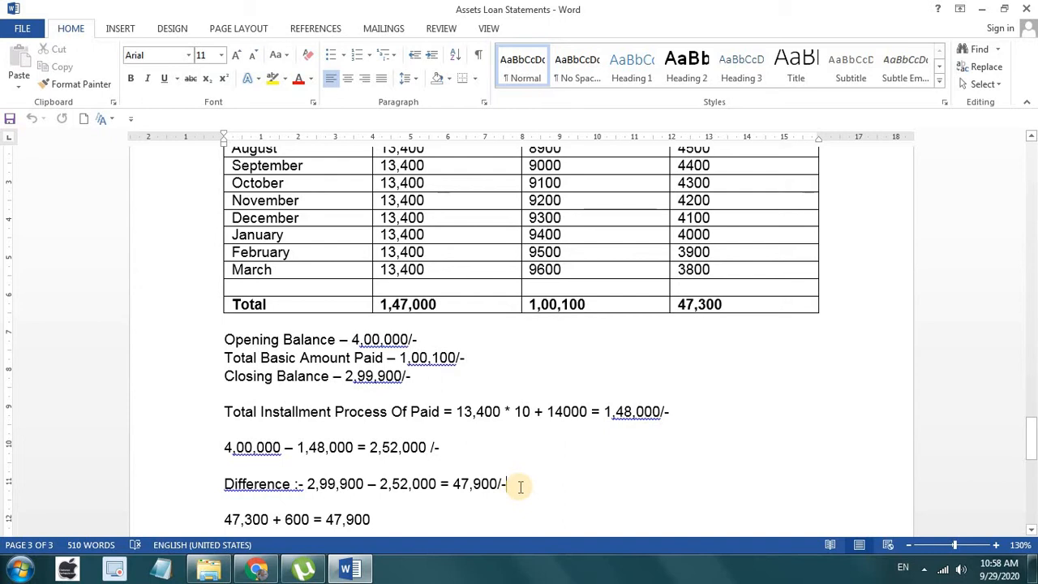
scroll(520, 486, up, 15)
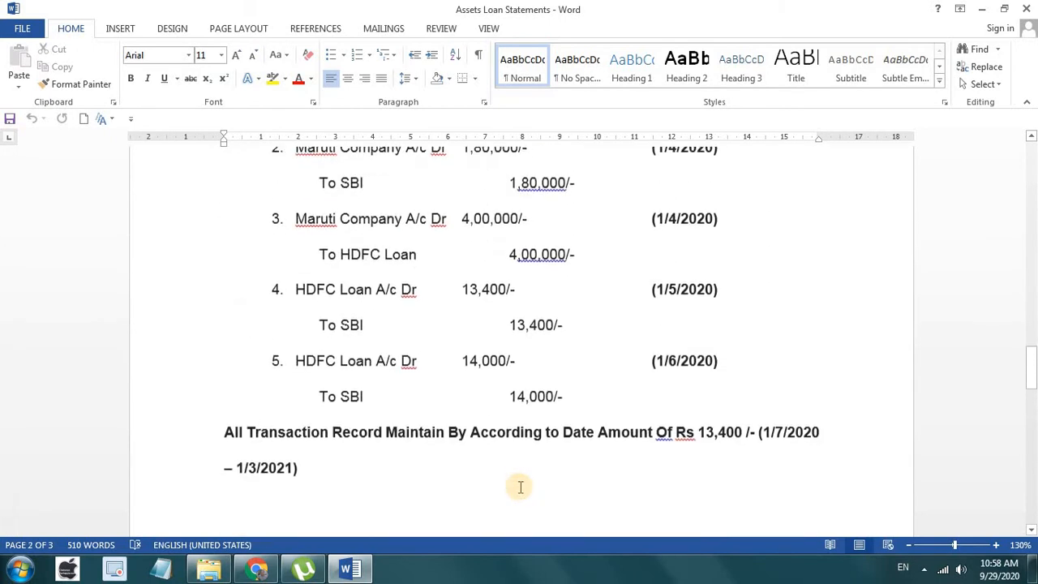
scroll(519, 485, up, 5)
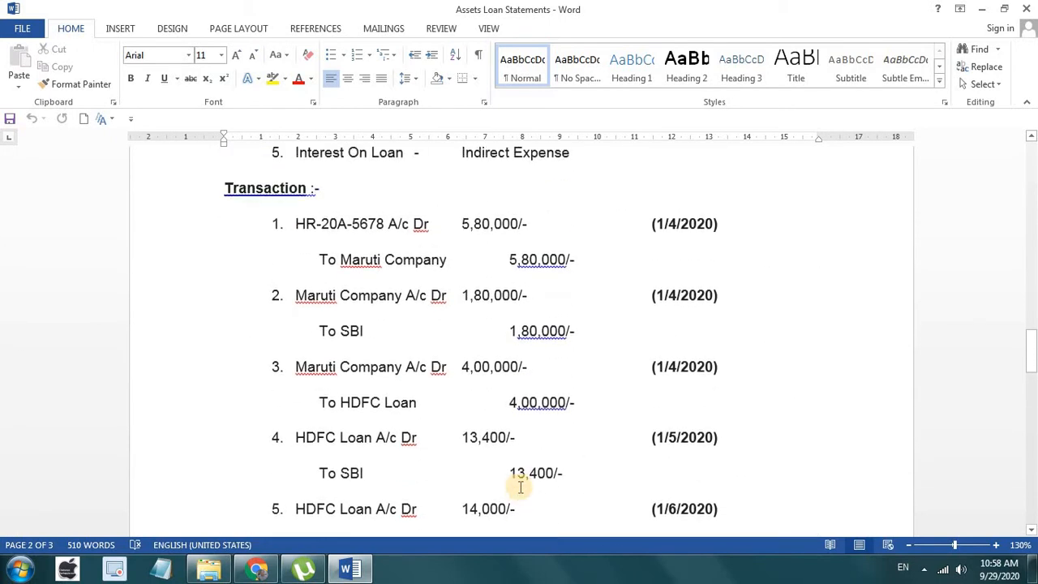
scroll(520, 486, up, 12)
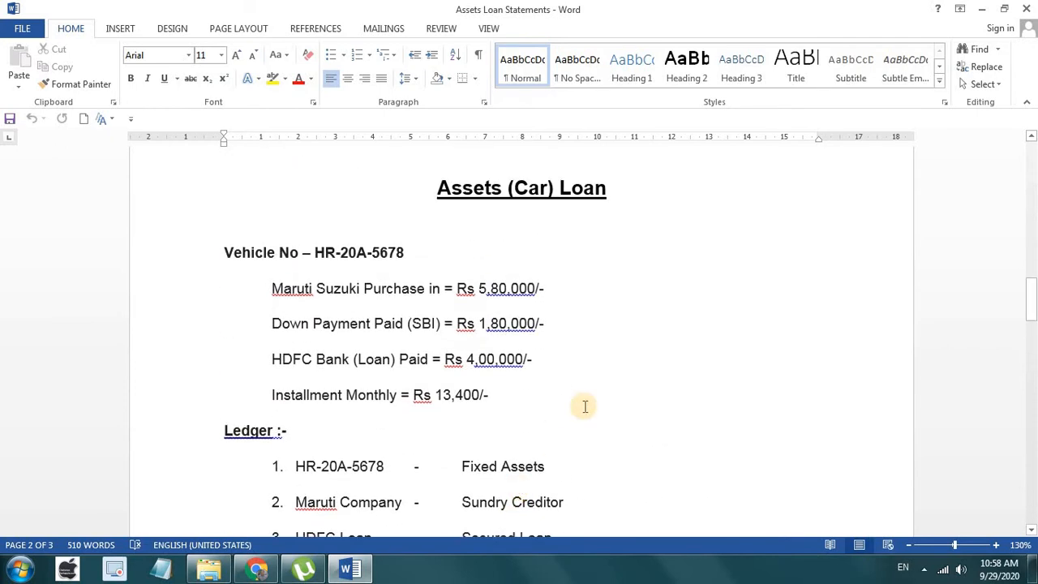
scroll(585, 407, down, 2)
scroll(585, 407, up, 1)
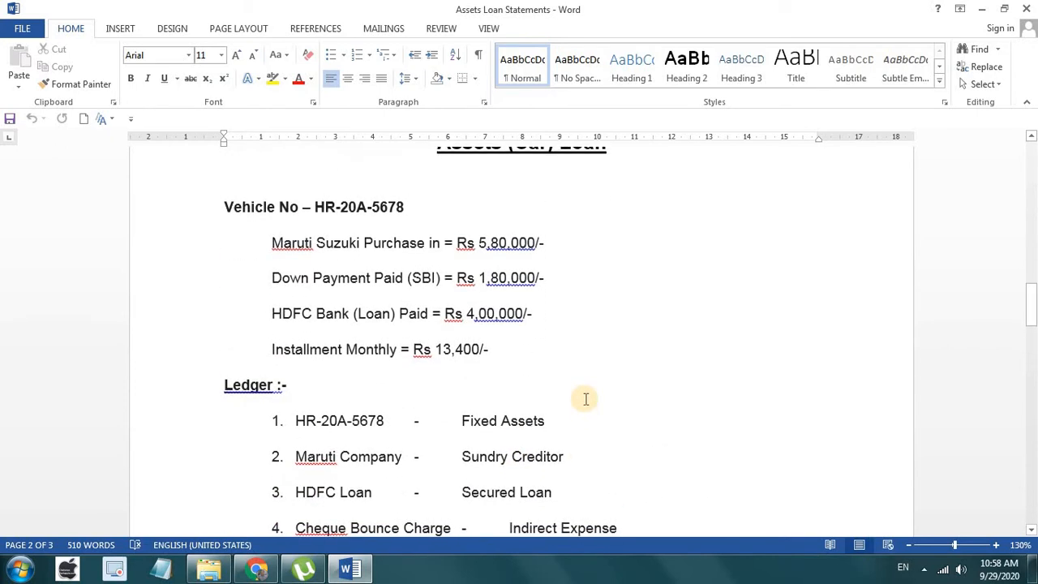
scroll(585, 398, up, 1)
click(474, 394)
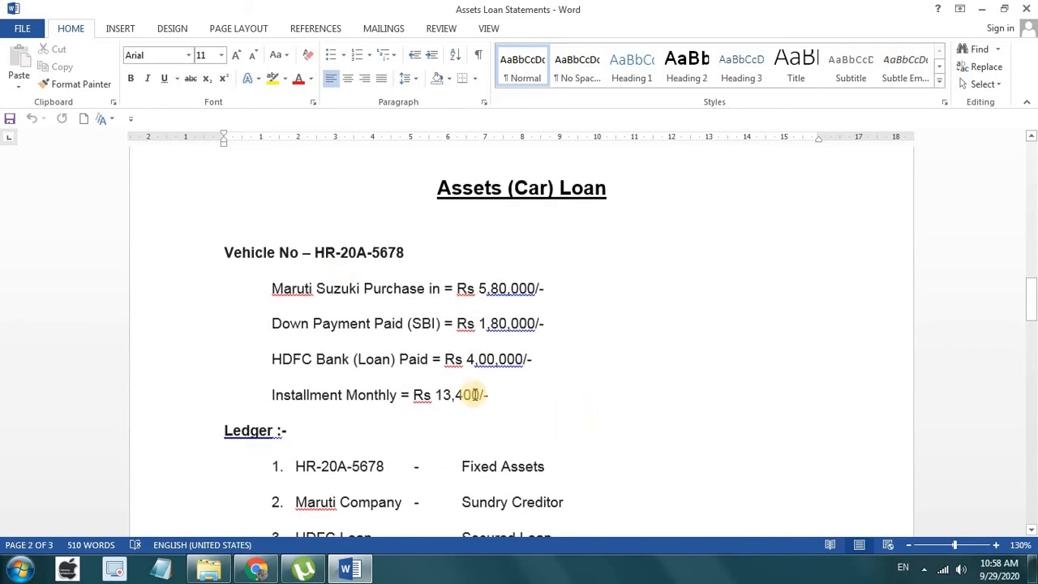
scroll(459, 394, down, 3)
scroll(528, 389, down, 2)
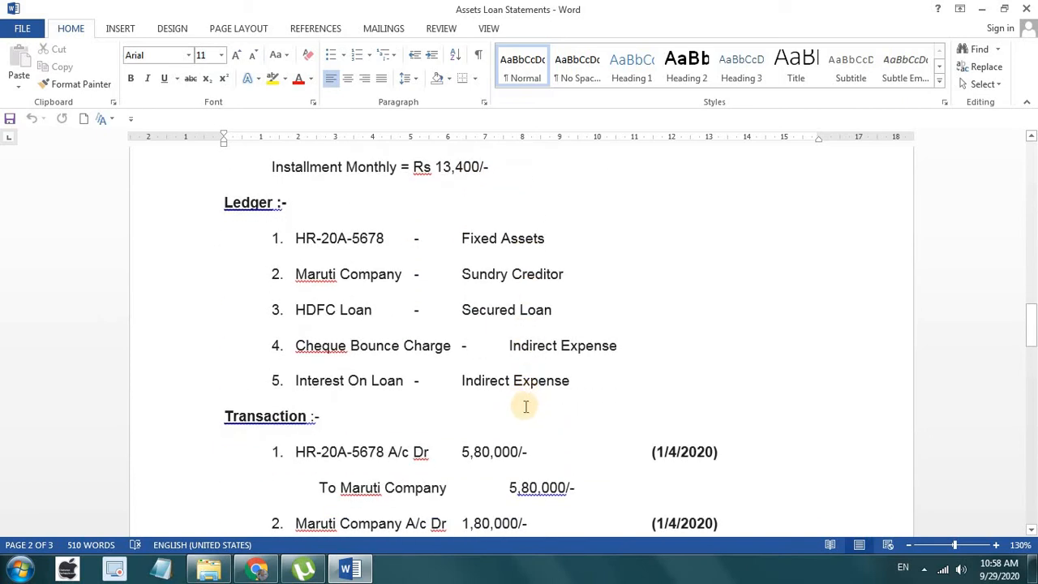
scroll(527, 405, down, 4)
scroll(568, 304, down, 2)
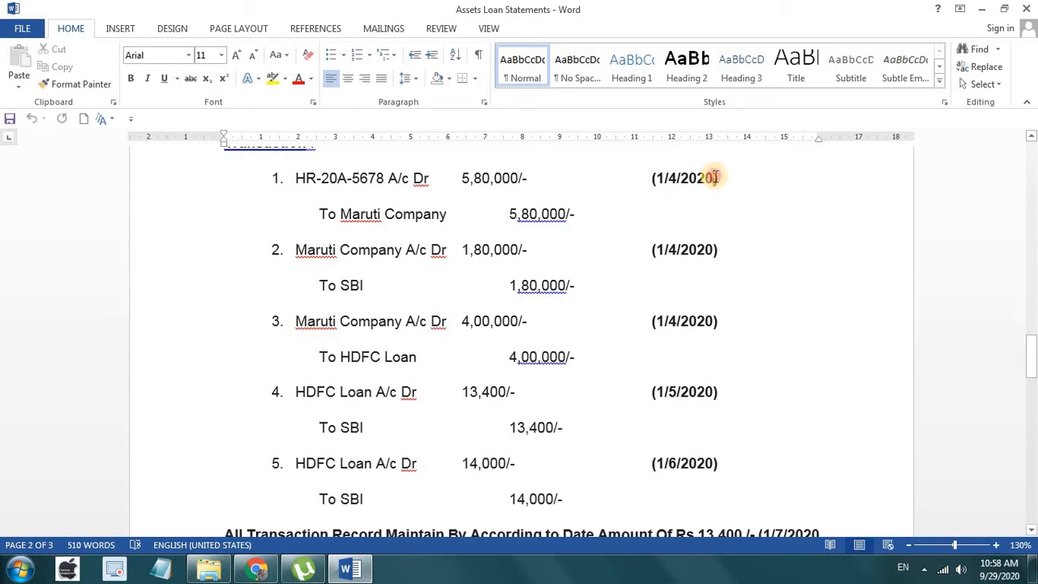
click(713, 178)
scroll(690, 417, down, 3)
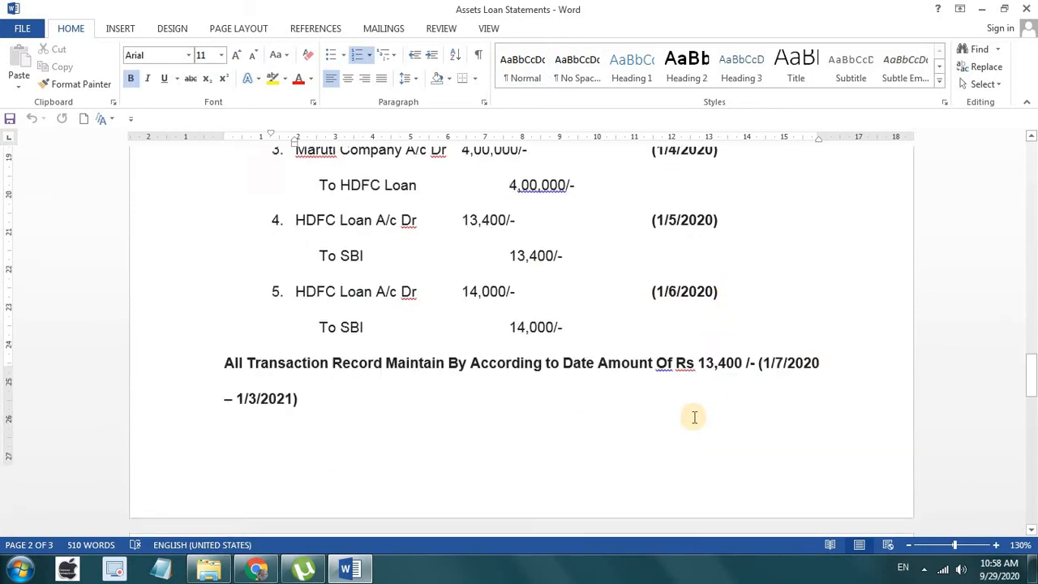
scroll(655, 378, down, 4)
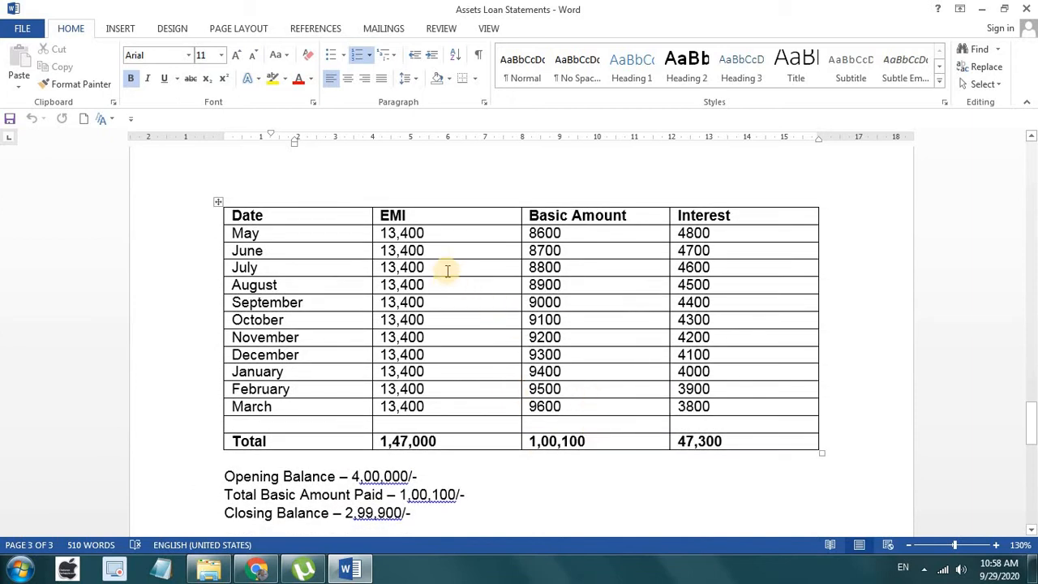
Step: Select the May-to-March EMI, Basic Amount and Interest figures in the table
drag(433, 233, 418, 406)
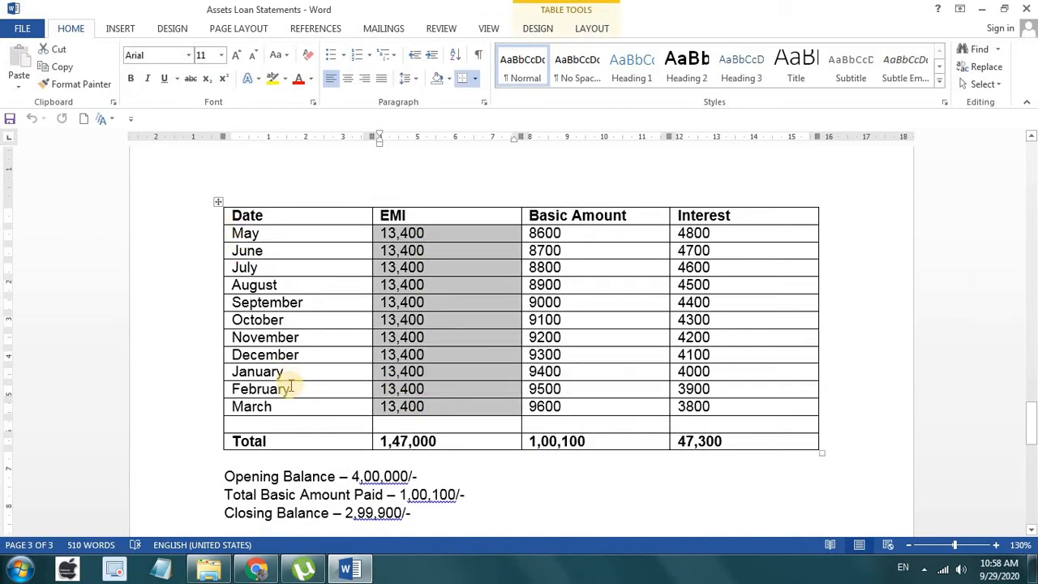
drag(598, 235, 579, 406)
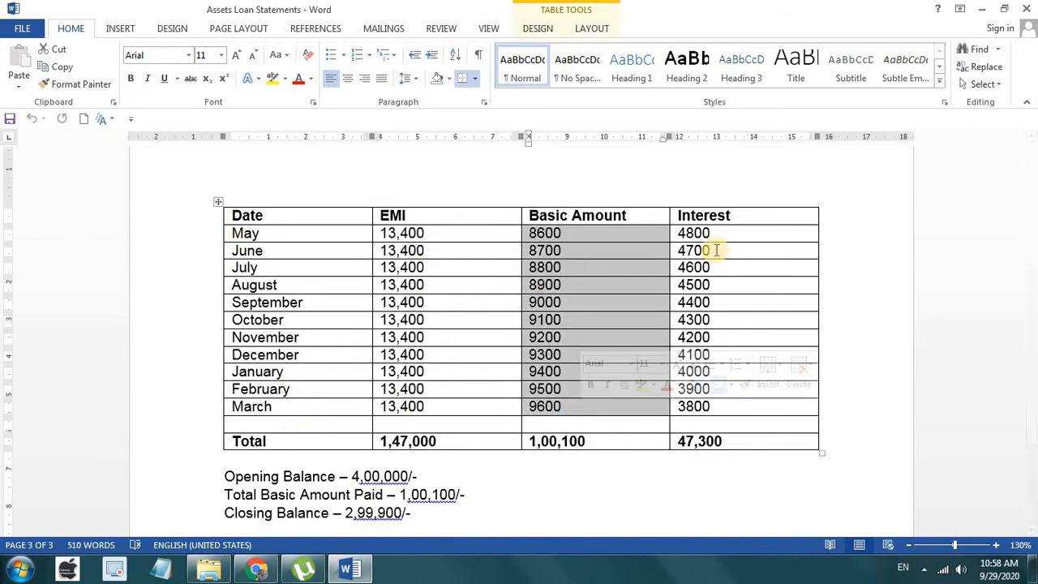
drag(707, 234, 718, 418)
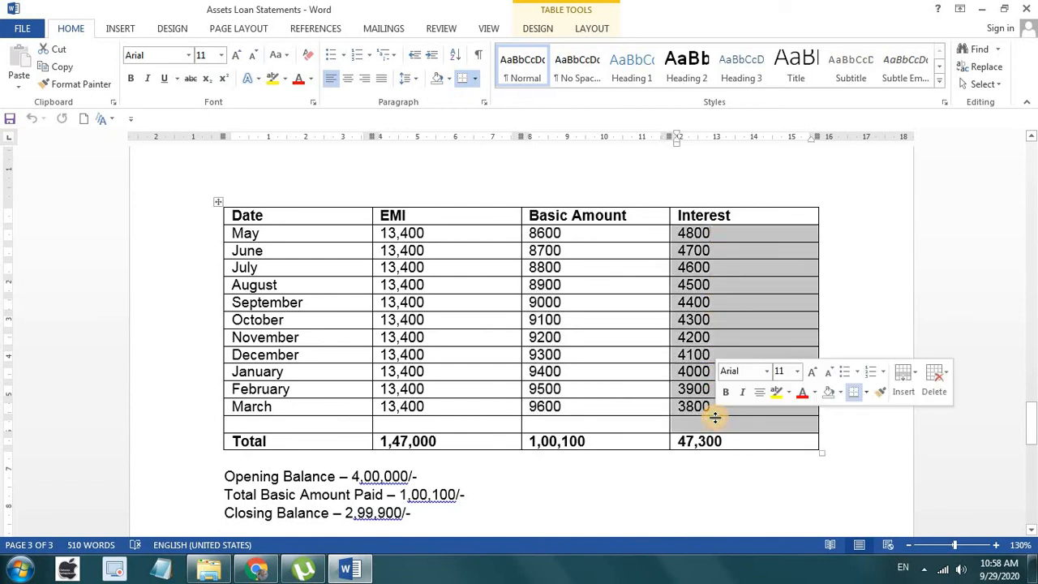
scroll(741, 463, down, 1)
scroll(741, 464, down, 4)
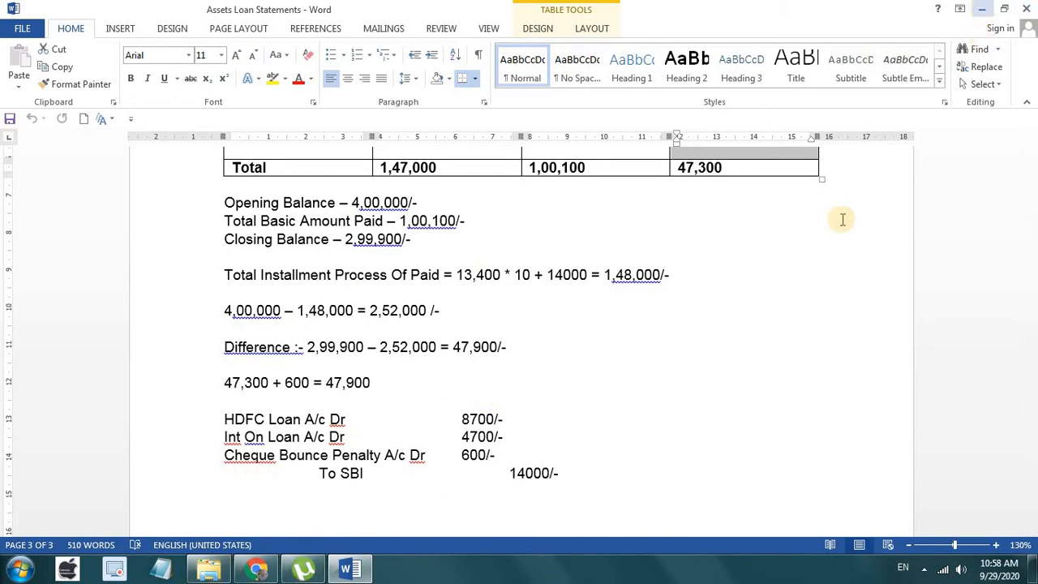
Step: Minimize the Word document and bring up Tally.ERP 9's Startup screen
scroll(688, 371, up, 9)
scroll(688, 366, up, 20)
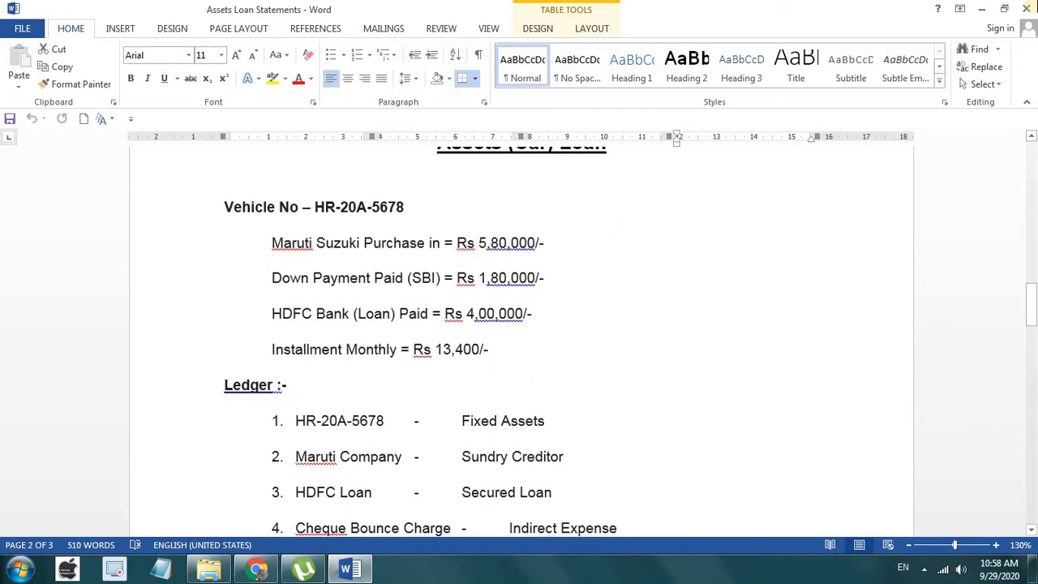
click(987, 8)
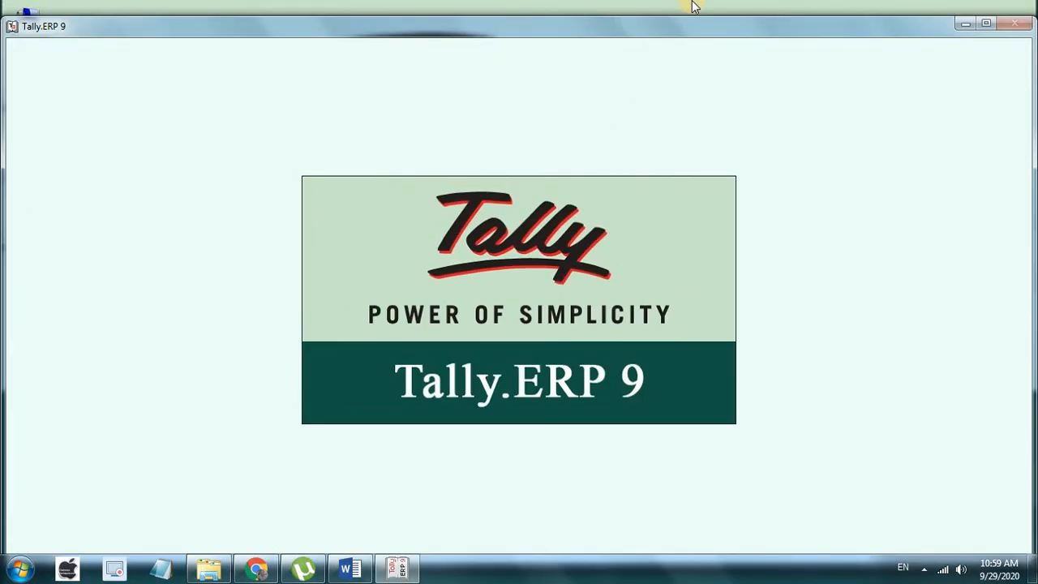
click(986, 26)
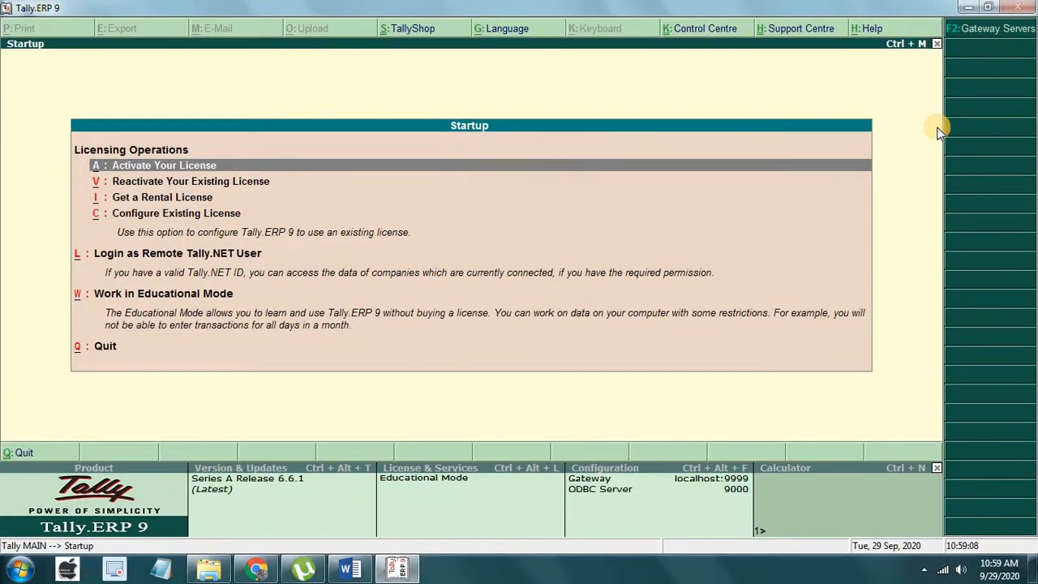
Step: Enter Educational Mode and create company 'Assets Loan' with country India and state Haryana
key(w)
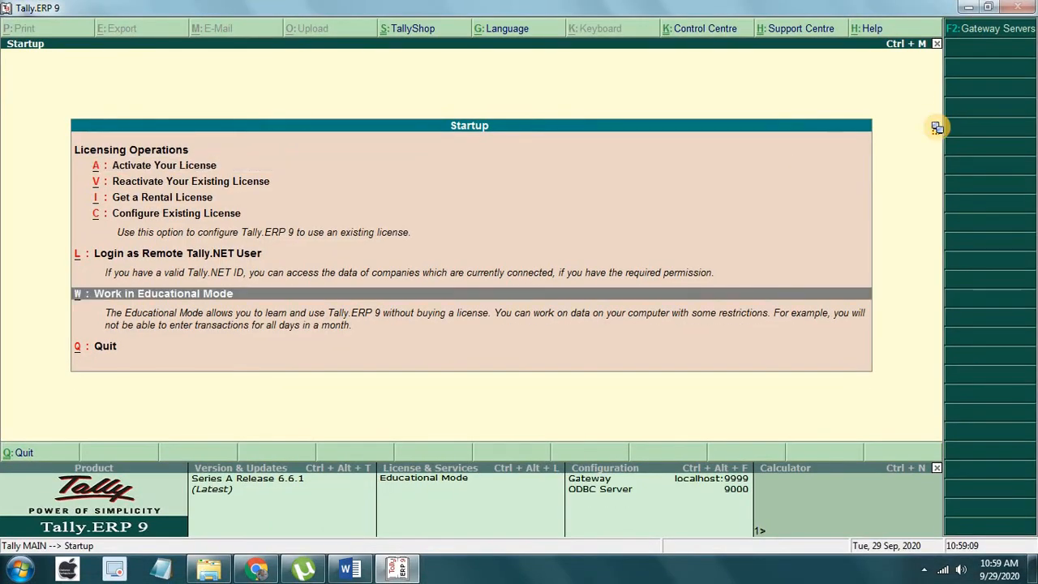
key(alt+F1)
key(Down)
key(Down)
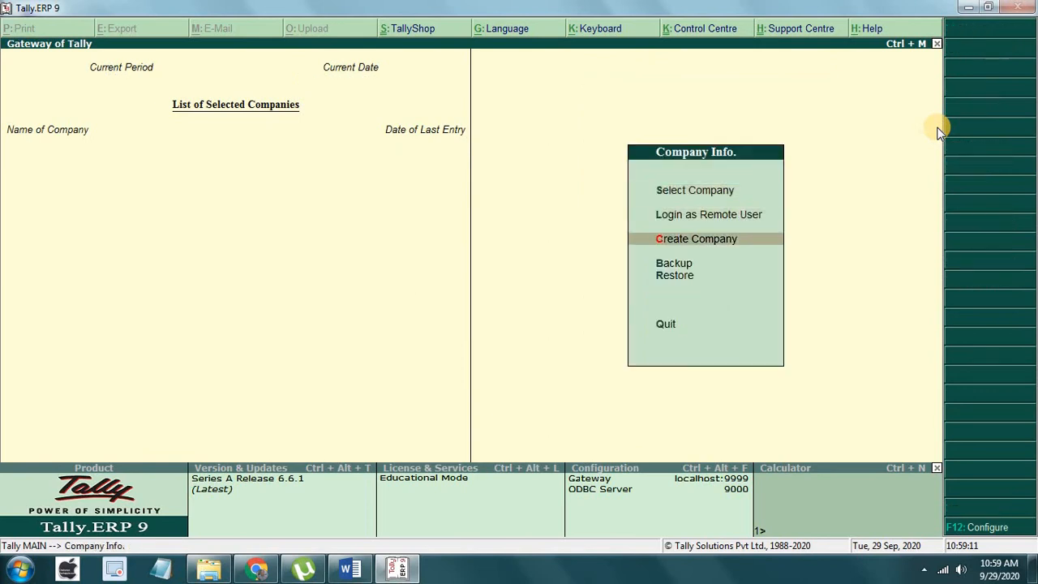
key(Return)
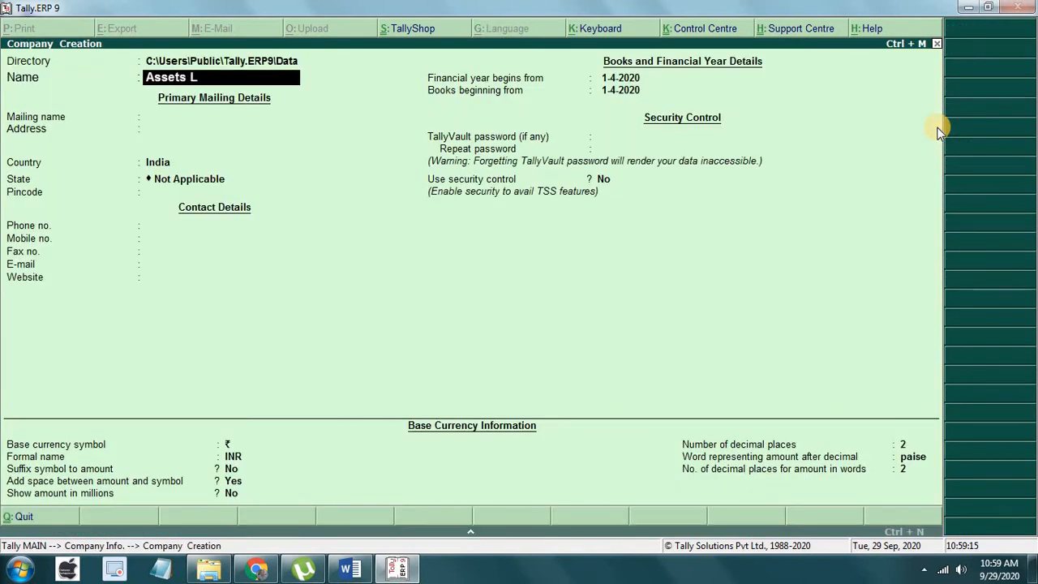
text(Assets Loan)
key(Return)
key(Return)
key(Return)
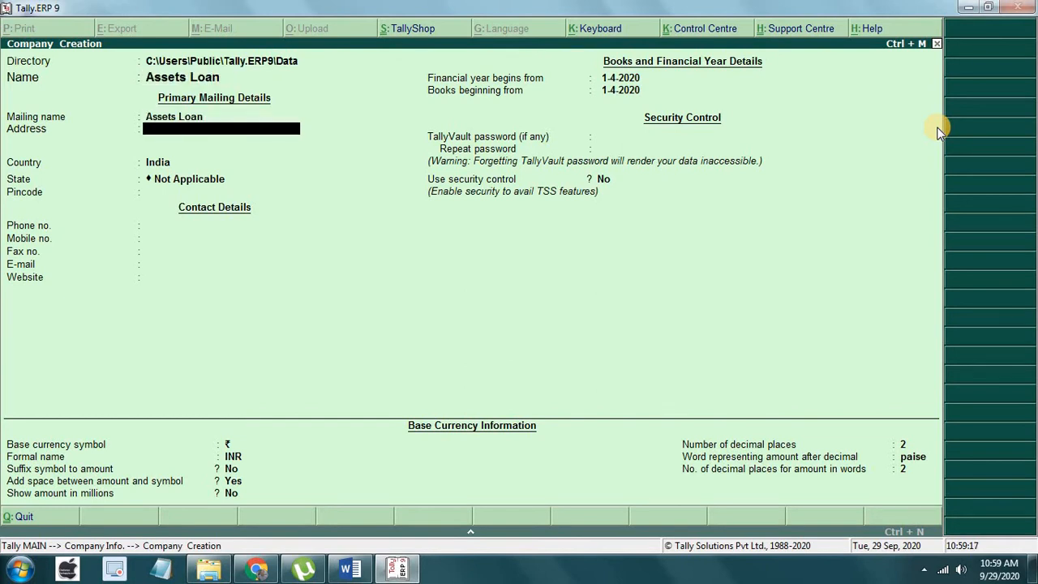
key(Return)
text(Ha)
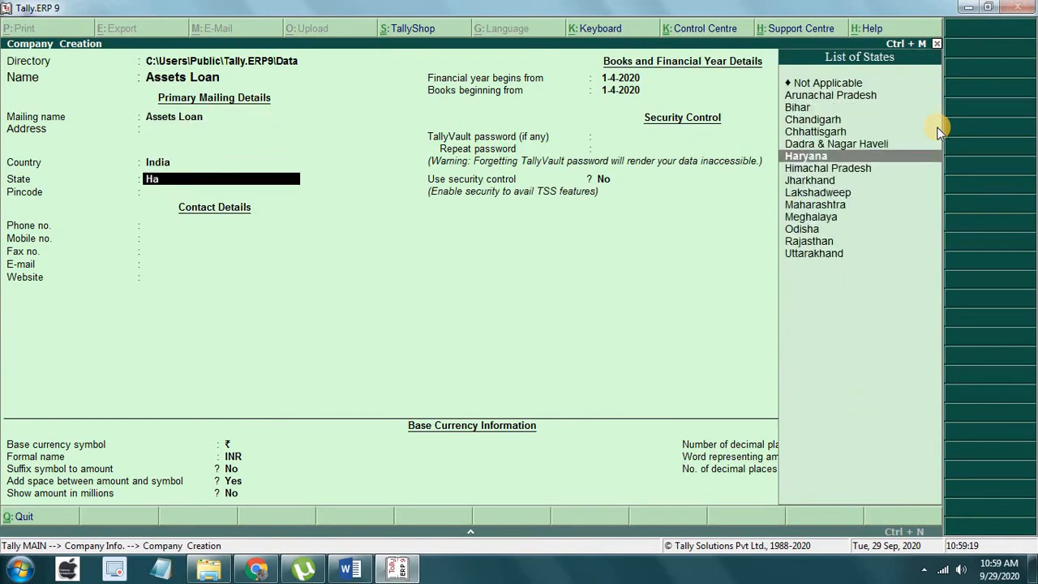
key(Return)
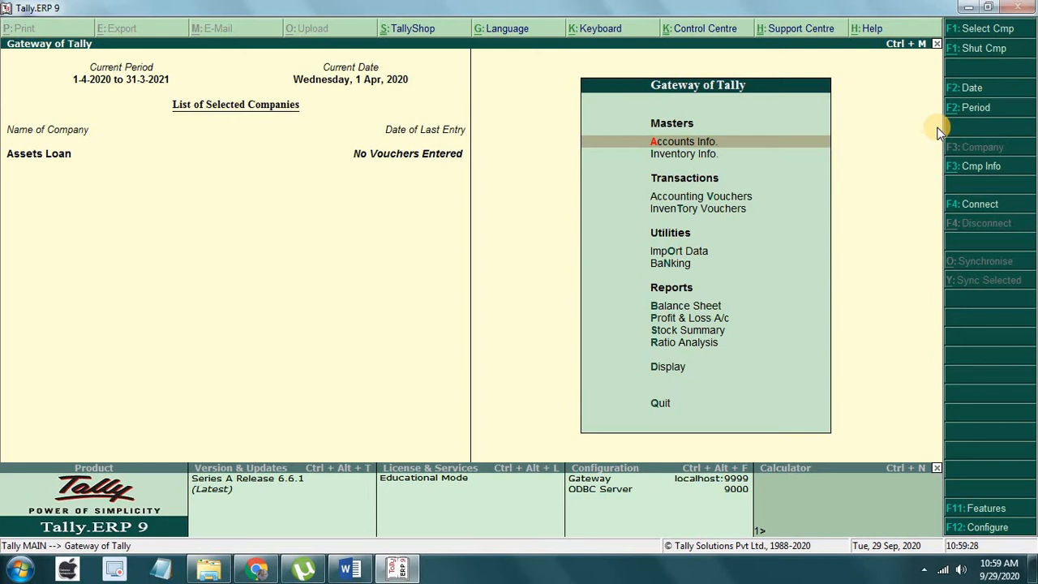
Step: Go to the Ledgers masters and start creating a single ledger
key(Return)
key(Down)
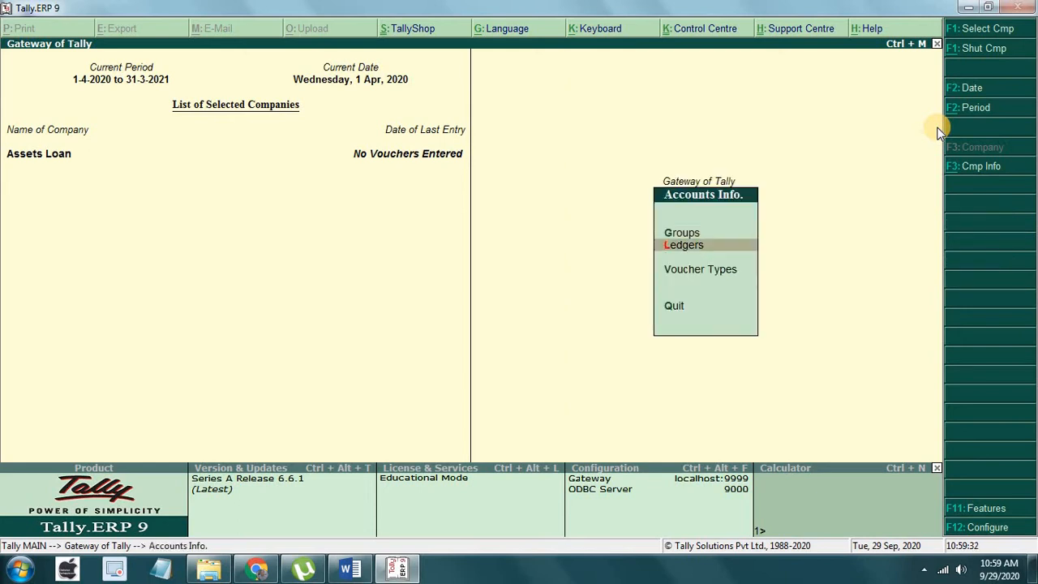
key(Escape)
key(Escape)
key(Escape)
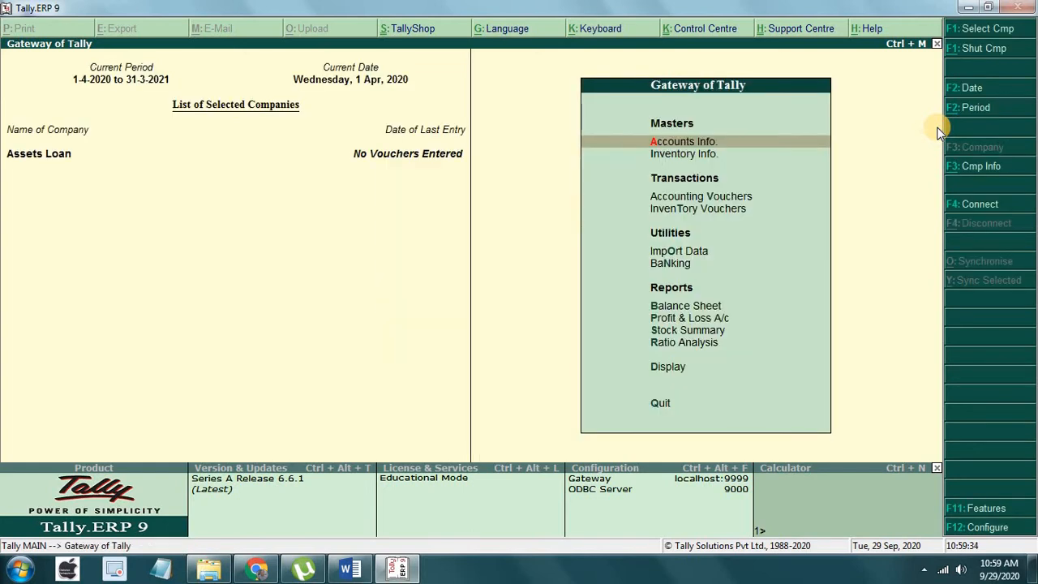
key(Return)
key(Down)
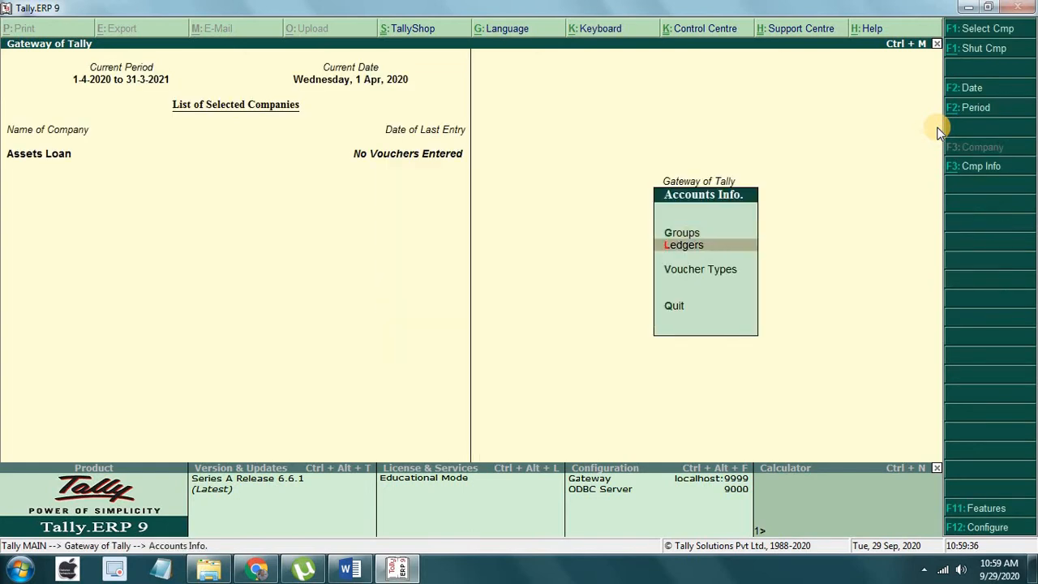
key(Return)
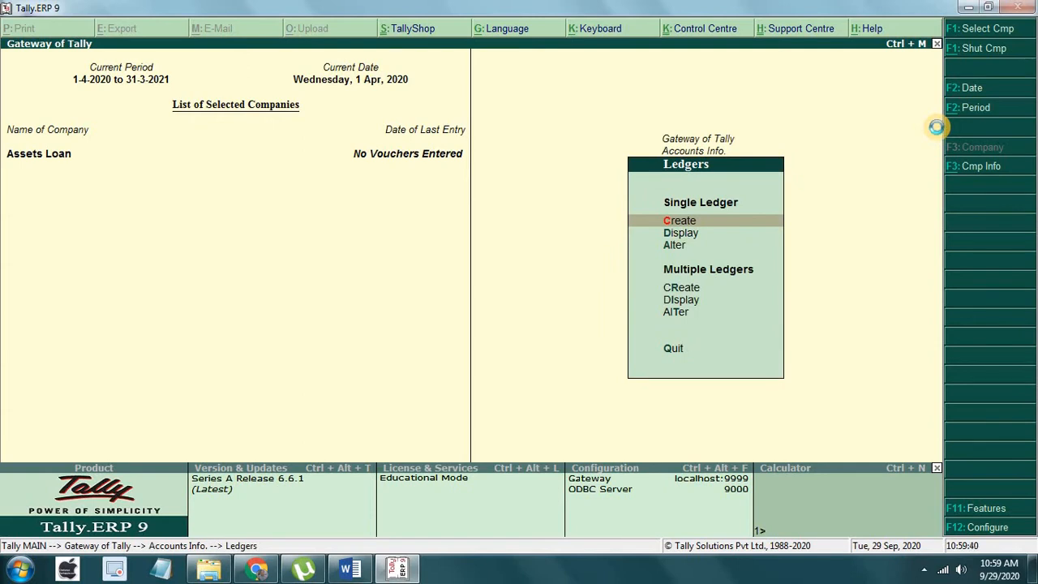
key(Return)
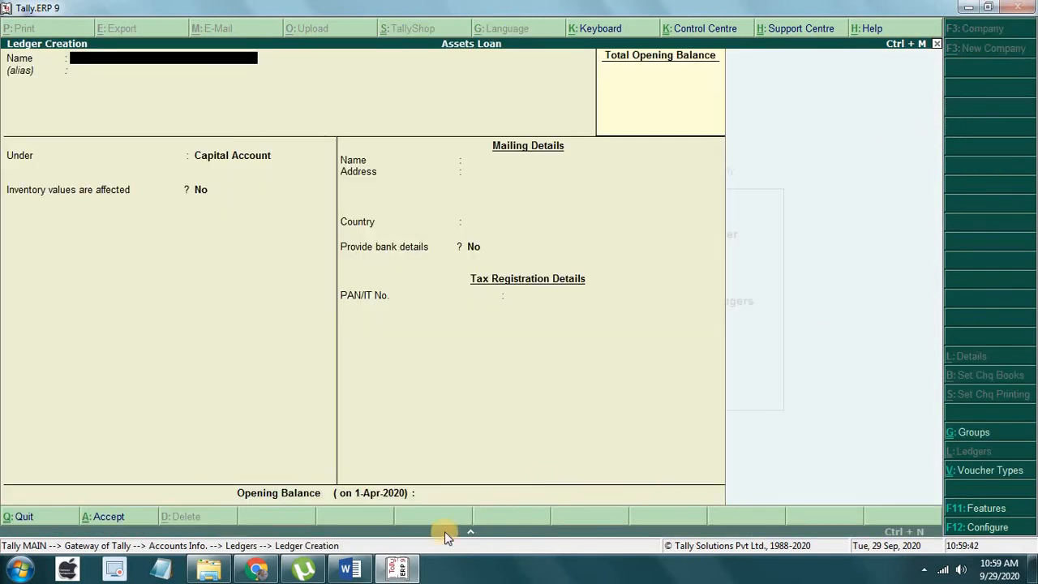
Step: Create ledger HR-20A-5678 under Fixed Assets and save it
click(349, 568)
scroll(456, 401, down, 3)
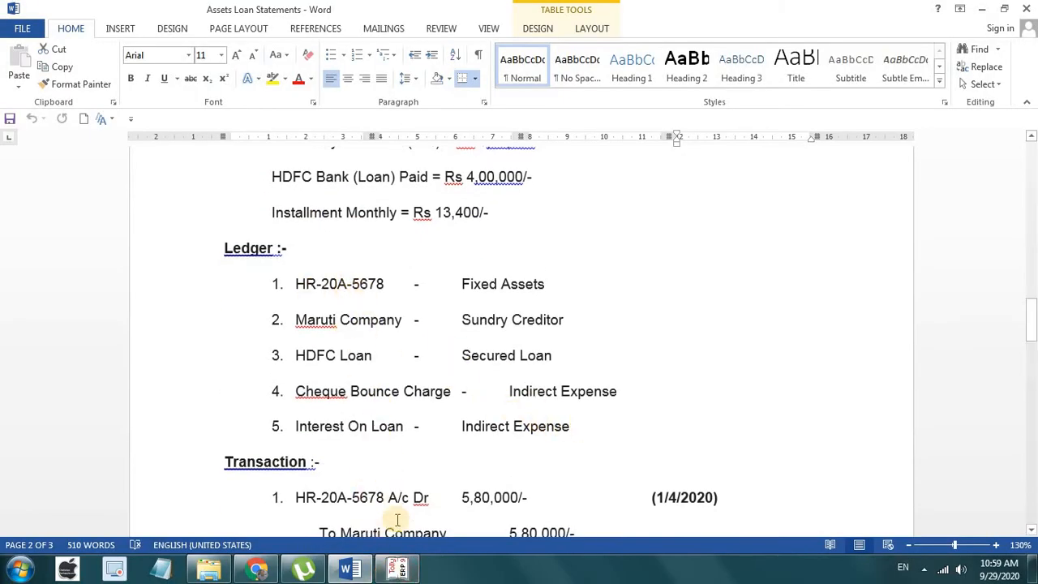
click(398, 568)
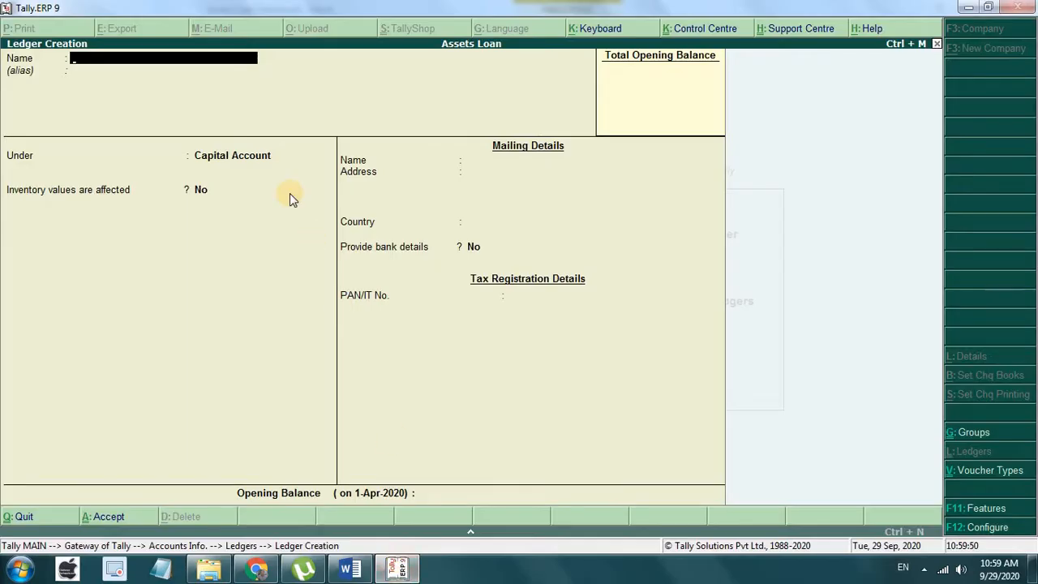
text(HR-20)
text(A-5678)
key(Return)
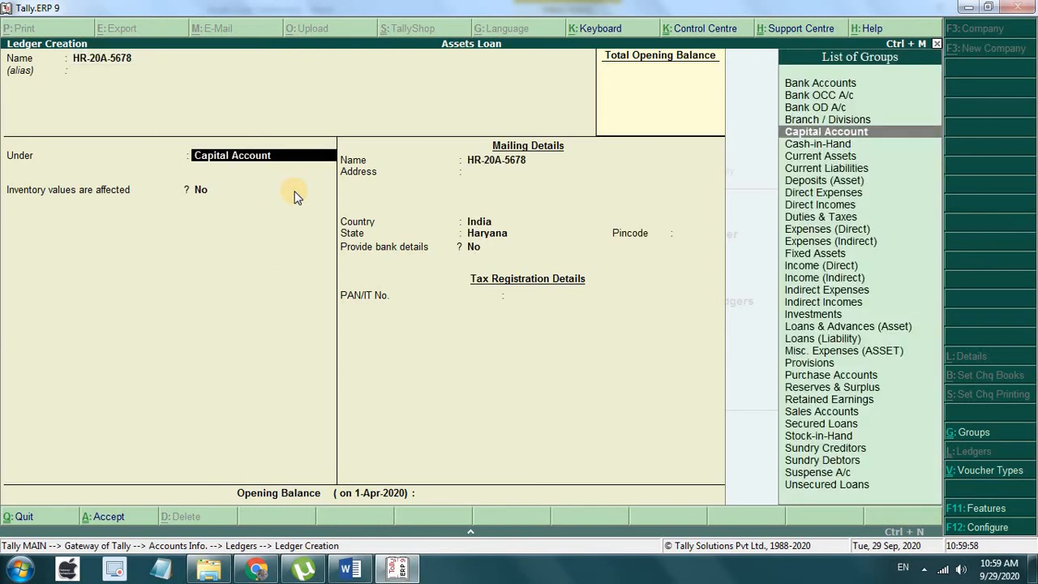
text(F)
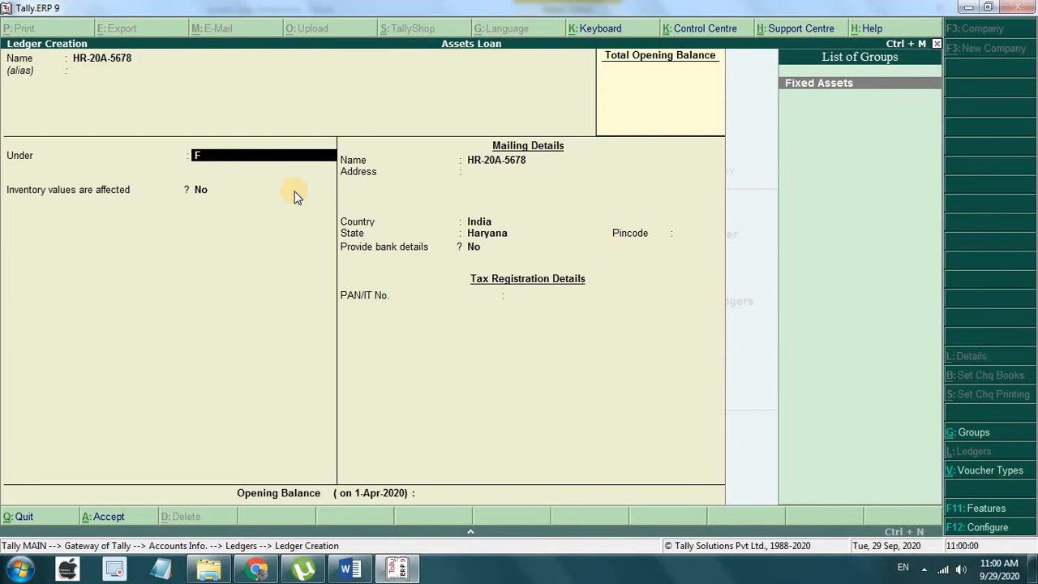
key(Return)
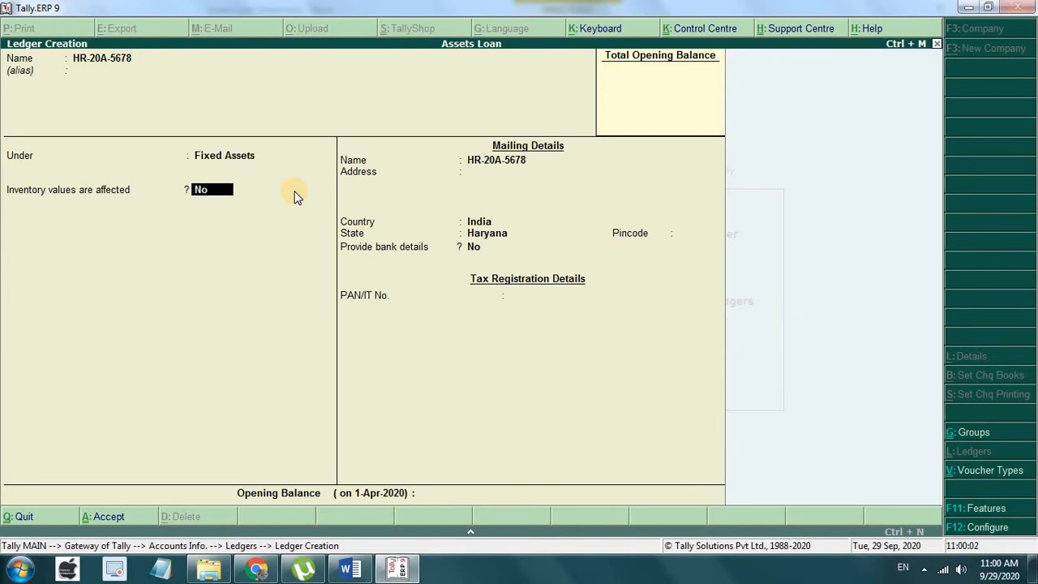
key(Return)
key(Return)
key(Return)
key(Return)
key(Return)
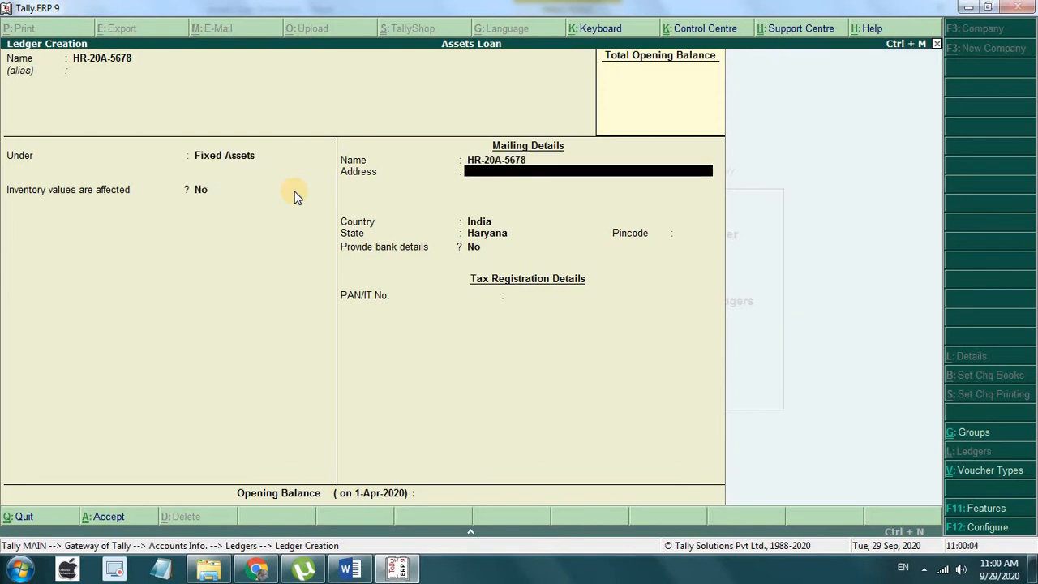
key(Return)
key(Return)
key(Return)
key(Return)
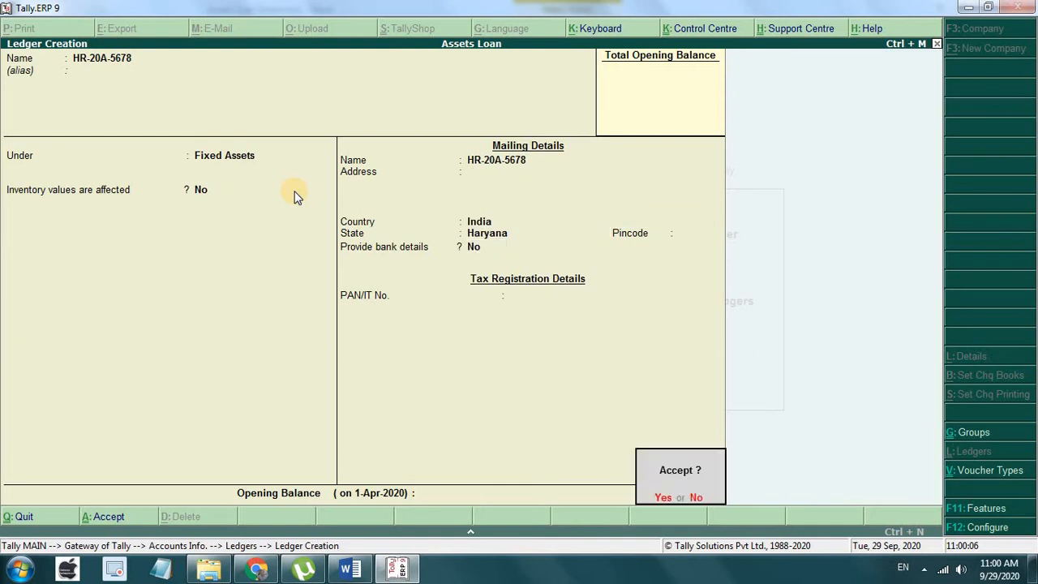
key(Return)
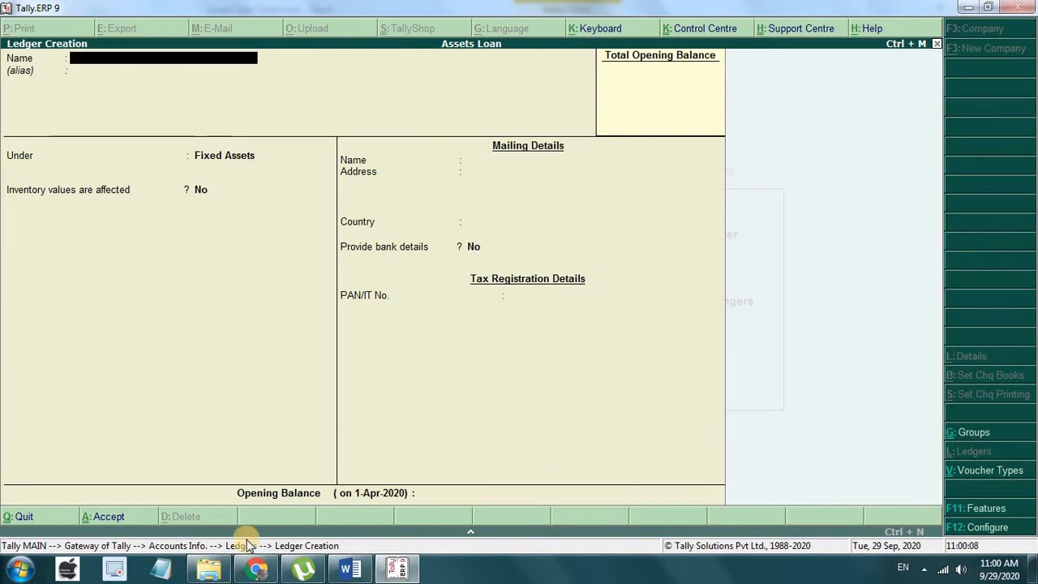
Step: Create ledger Maruti Company under Sundry Creditors
click(344, 570)
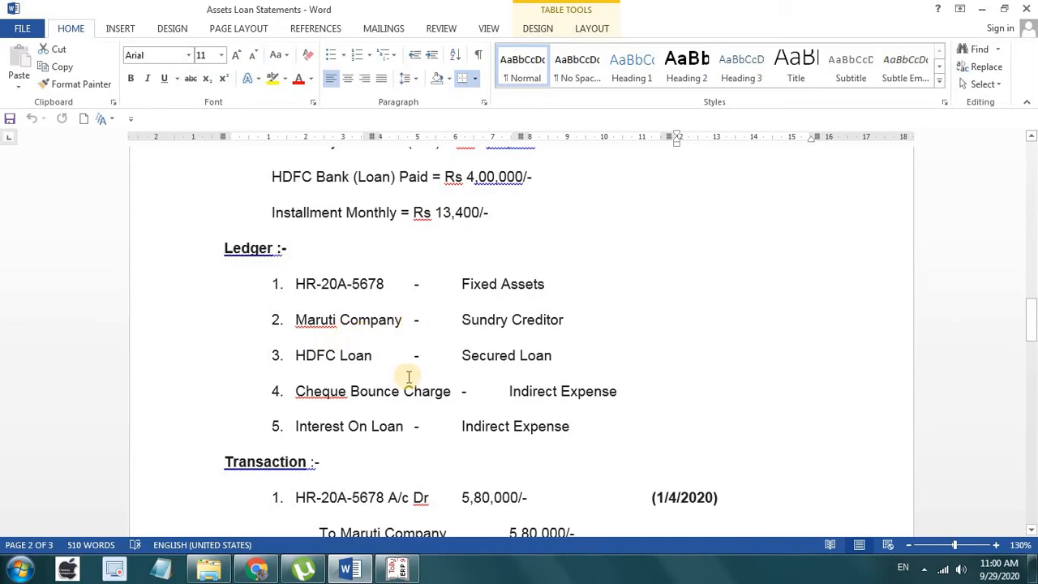
click(409, 572)
text(Mar)
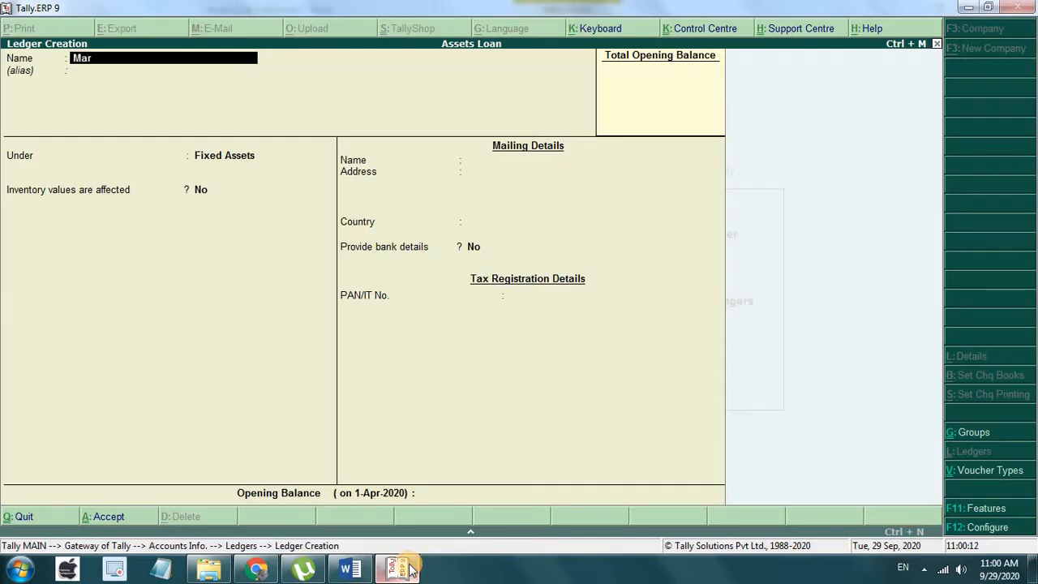
text(uti Company)
key(Return)
text(S)
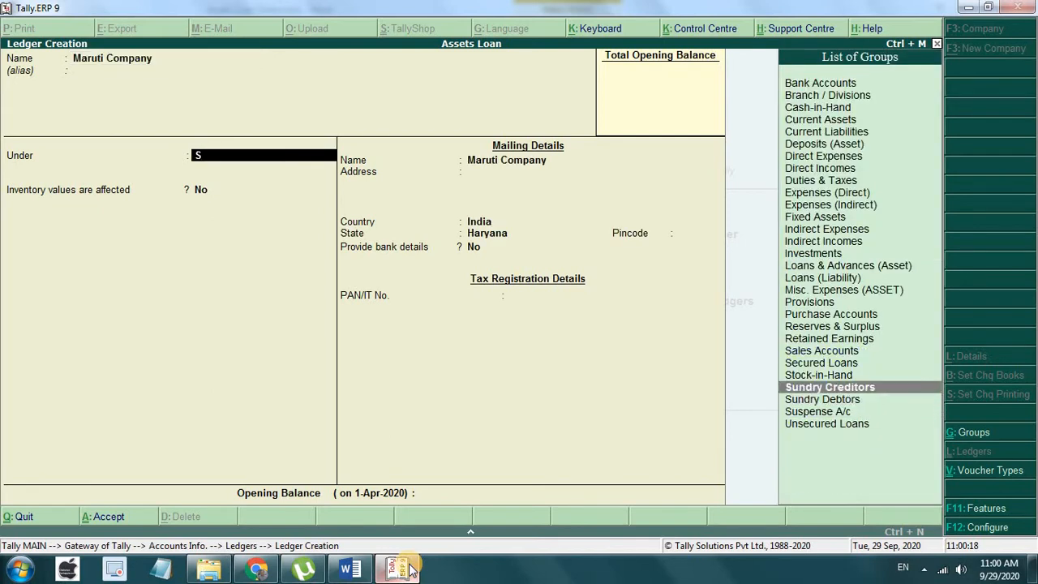
key(Return)
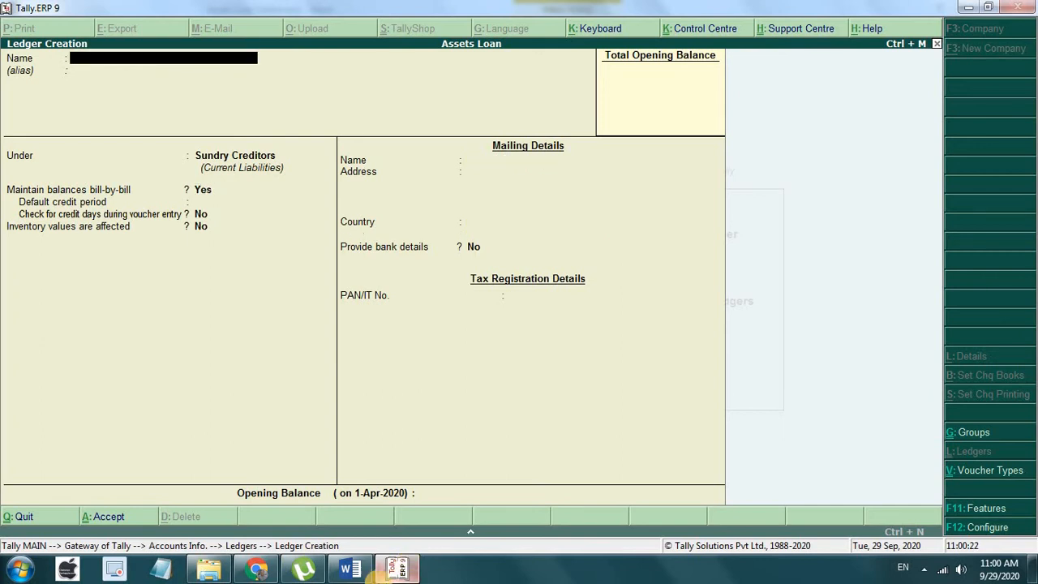
Step: Create ledger HDFC Loan under Secured Loans and save it
click(350, 570)
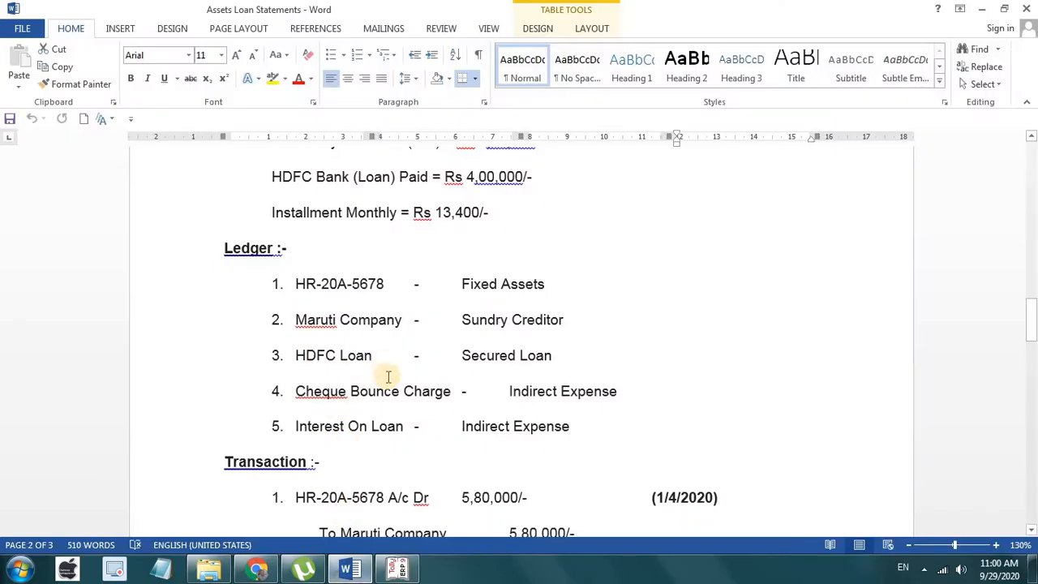
click(399, 570)
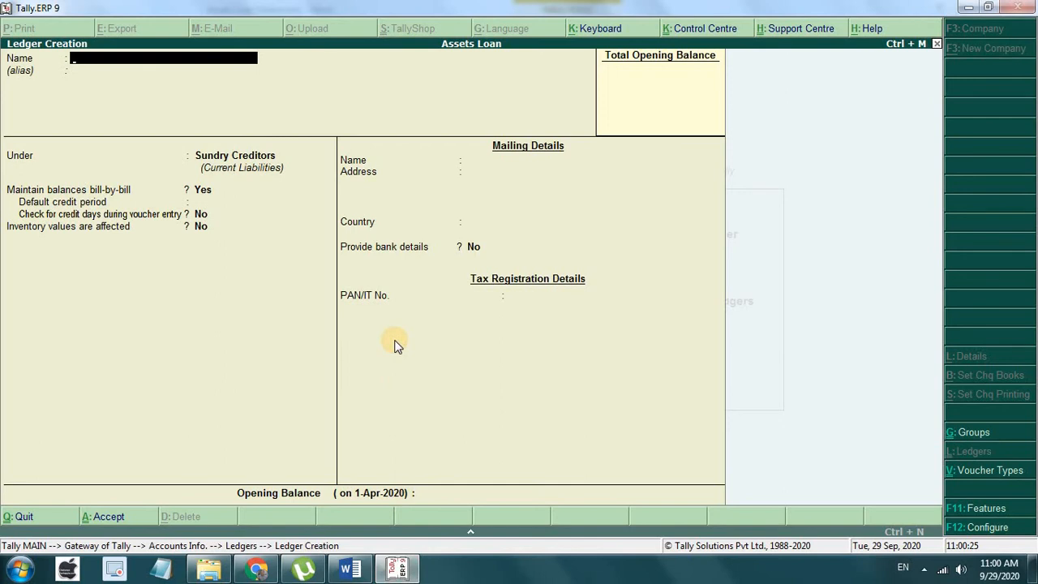
text(HDFC Loan)
key(Return)
text(S)
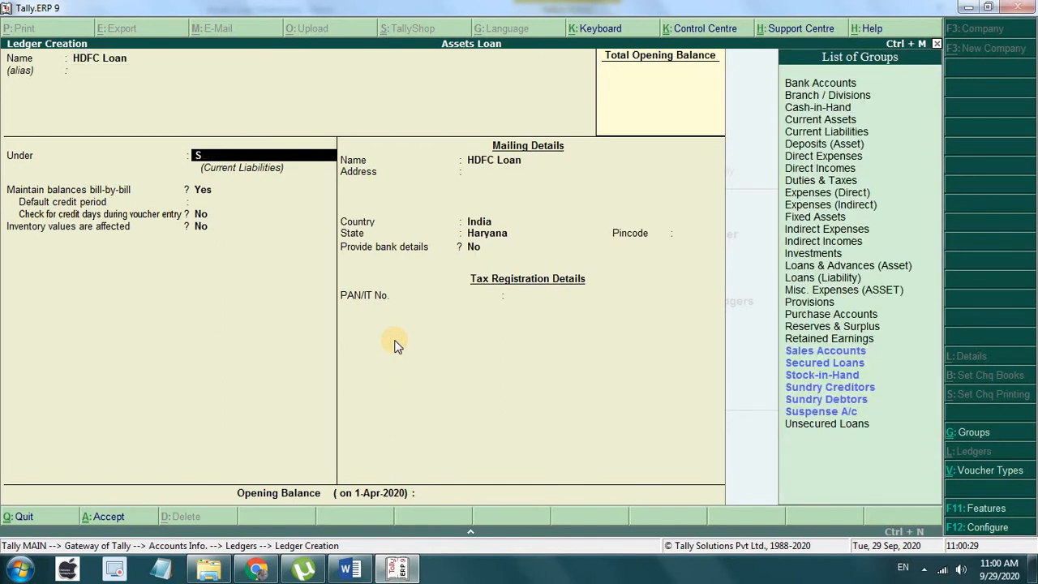
key(Up)
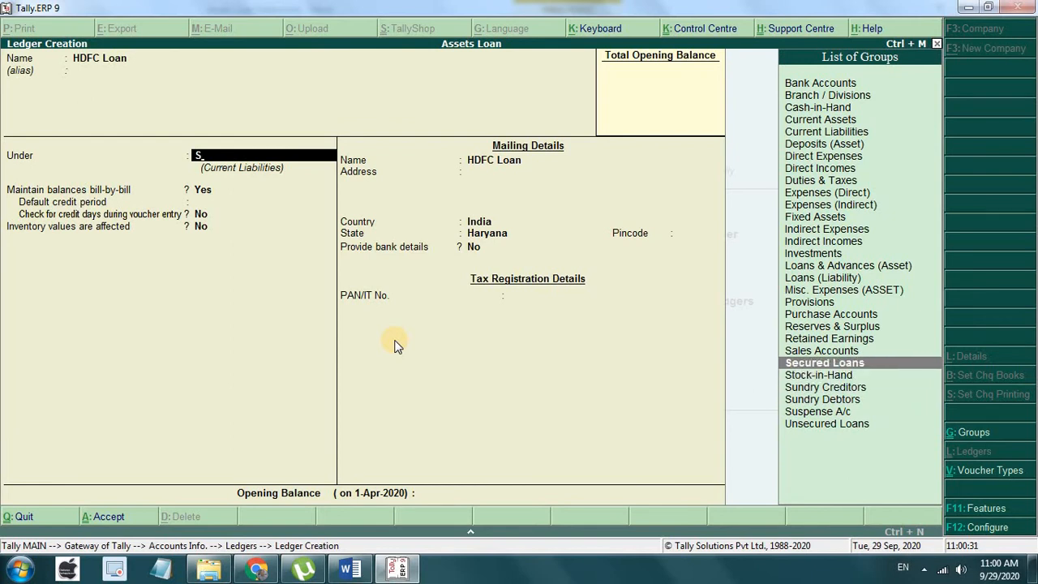
key(Return)
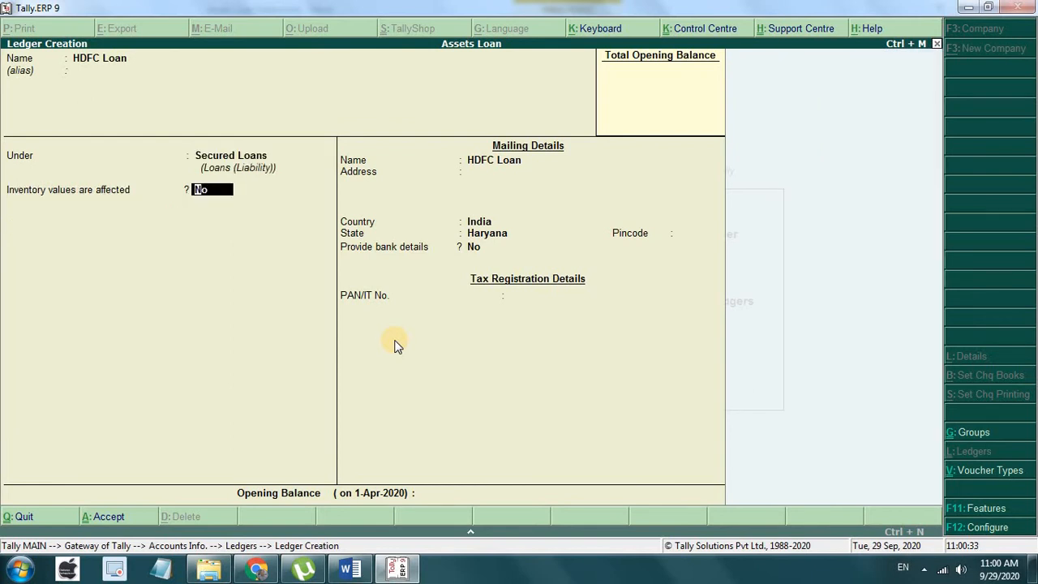
key(ctrl+a)
click(349, 569)
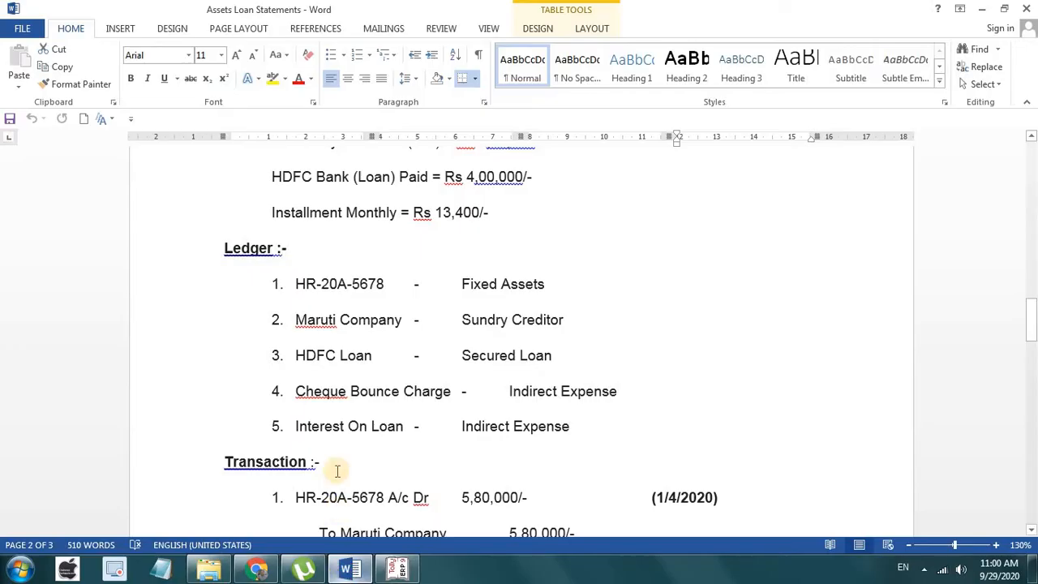
click(398, 570)
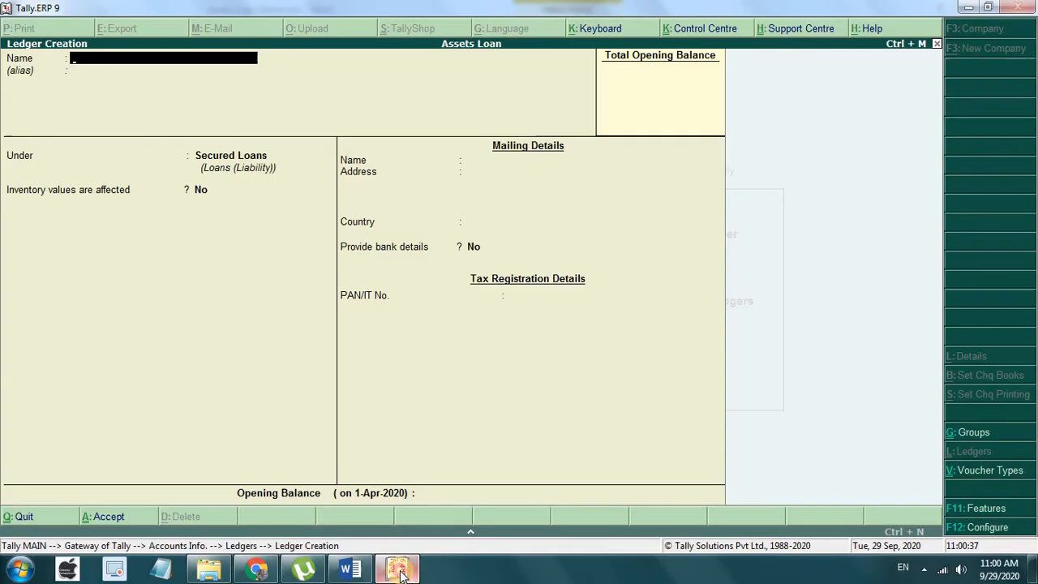
Step: Create ledger Cheque Bounce under Indirect Expenses
text(Cheque Bounce)
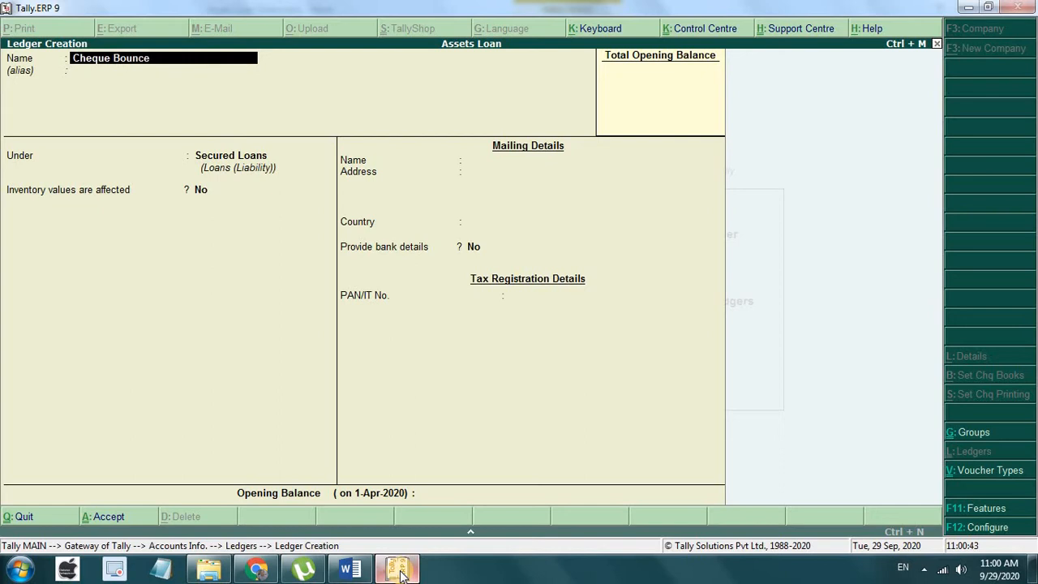
key(Return)
key(Return)
text(In)
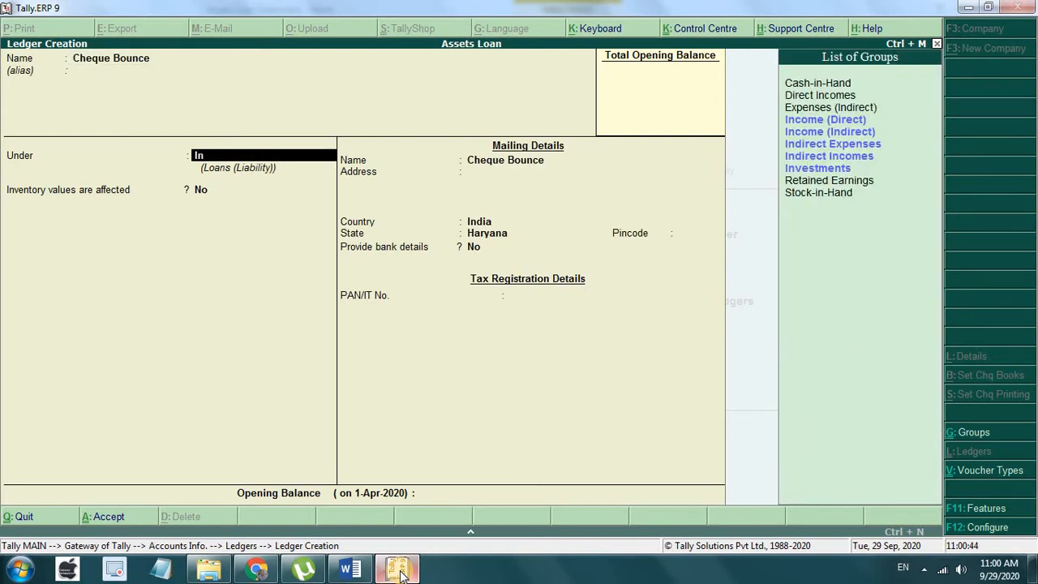
key(Down)
key(Down)
key(Down)
key(Return)
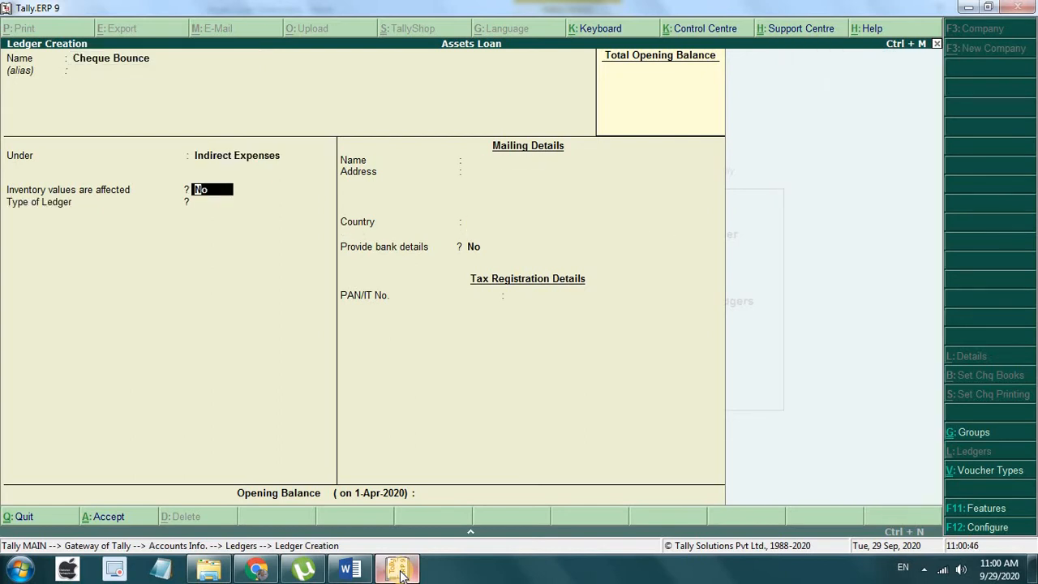
key(Return)
key(Return)
Step: Create ledger Int on Loan under Indirect Expenses with ledger type Not Applicable
key(Return)
key(Return)
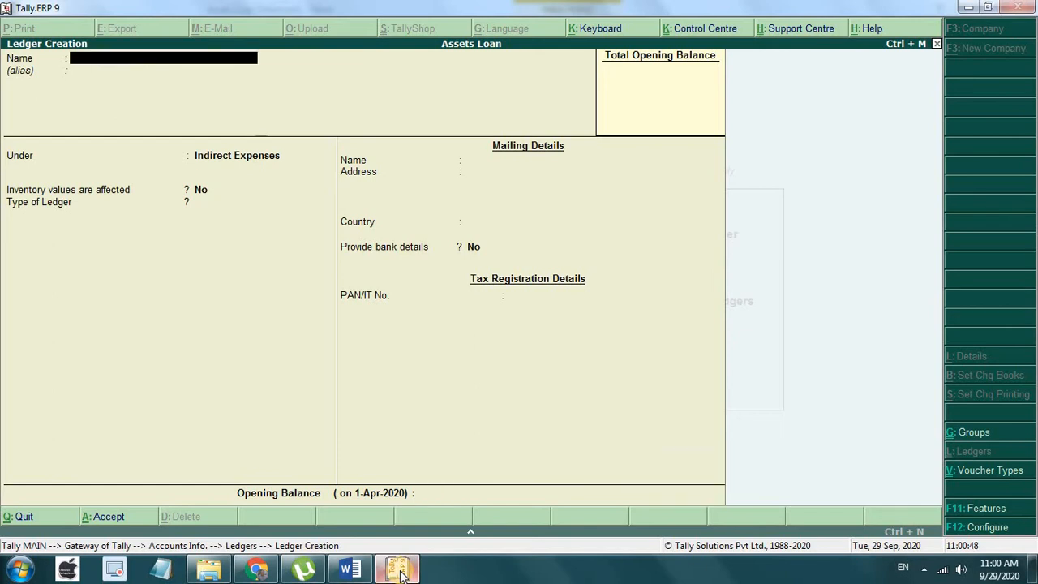
text(Int on Loan)
key(Return)
key(Return)
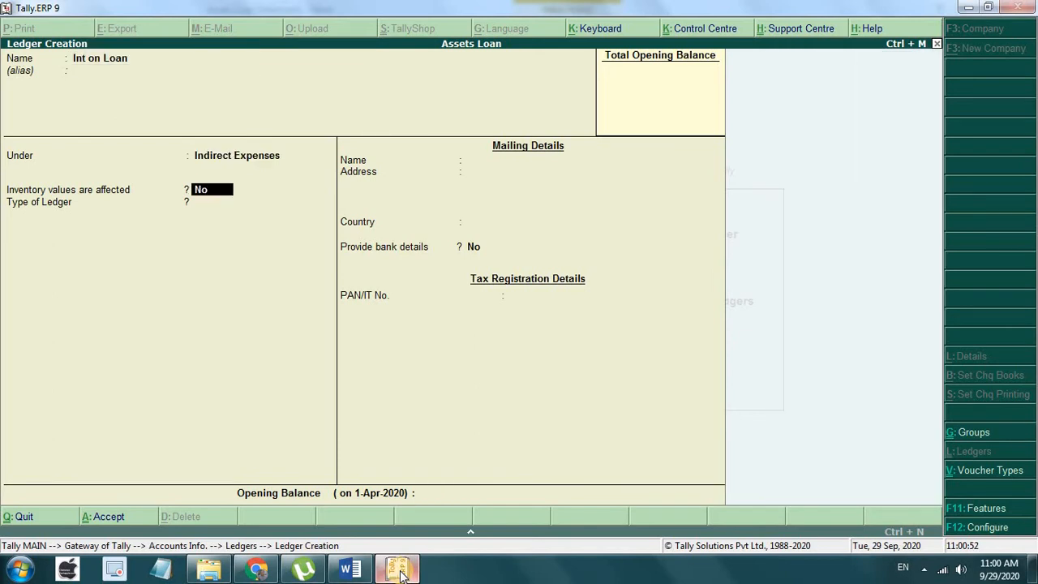
key(Return)
key(Return)
key(Return)
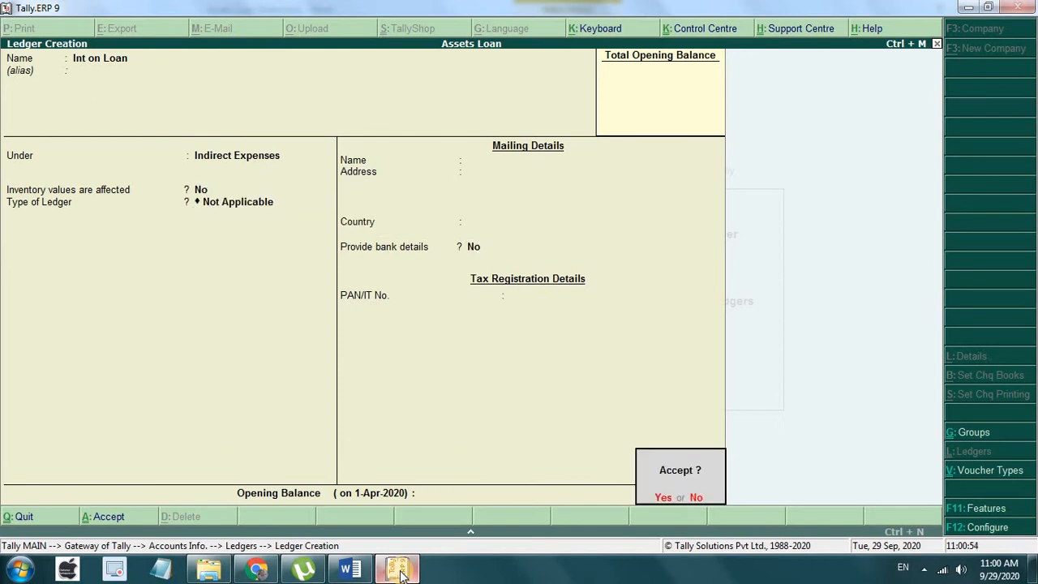
key(Return)
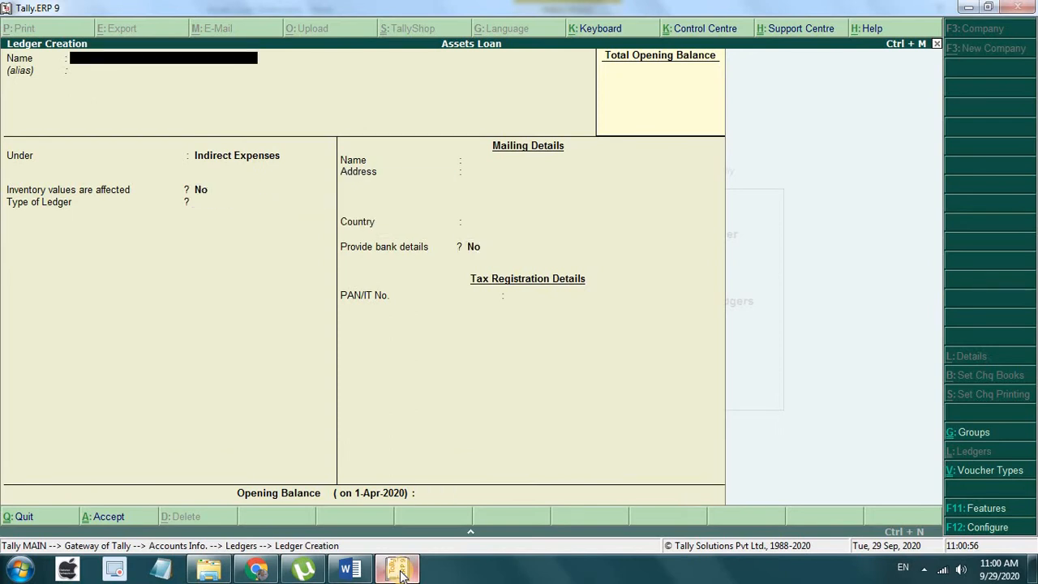
click(349, 570)
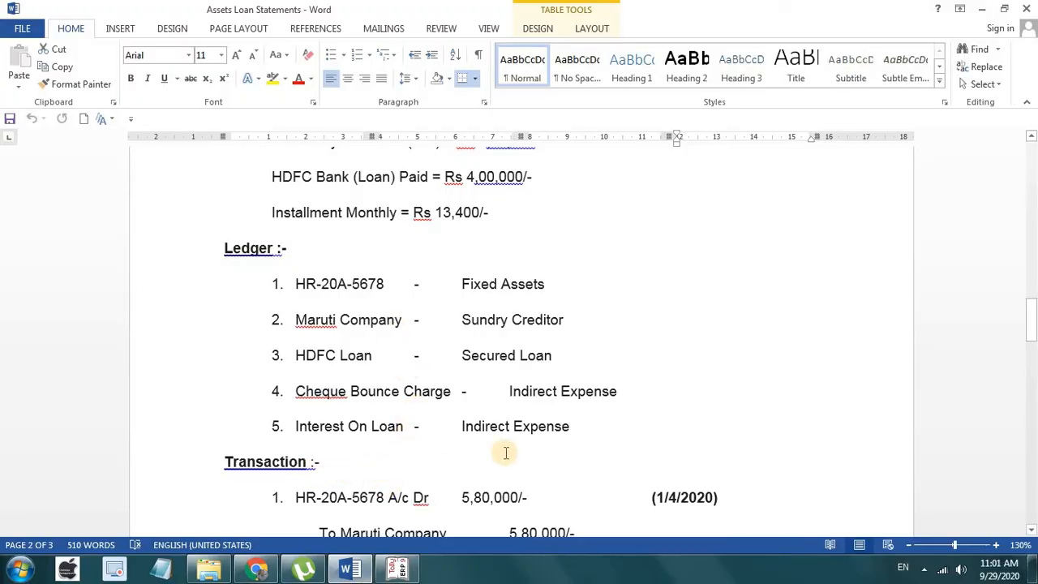
Step: Scroll to Transaction entries 1–5, from HR-20A-5678 A/c Dr 5,80,000/- to the HDFC Loan installments
scroll(301, 416, down, 3)
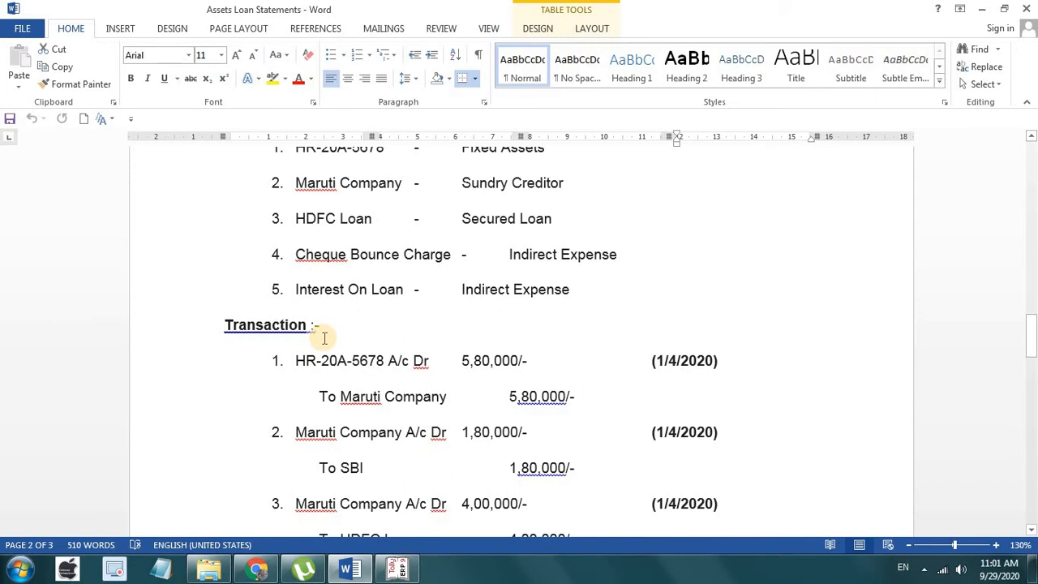
scroll(381, 365, down, 3)
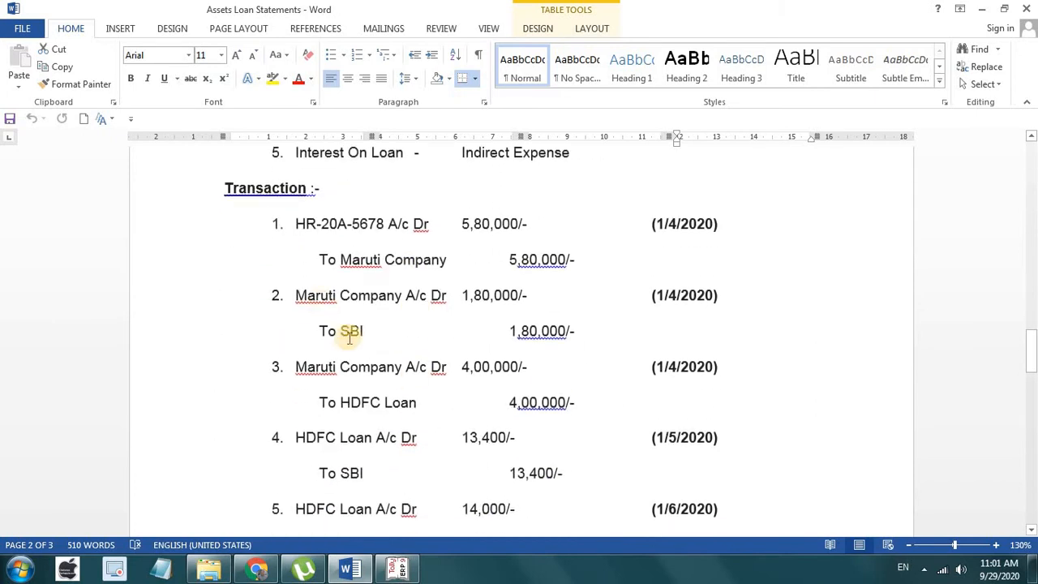
Step: Back out of ledger creation to Gateway of Tally and start a new Payment voucher under Accounting Vouchers
click(397, 570)
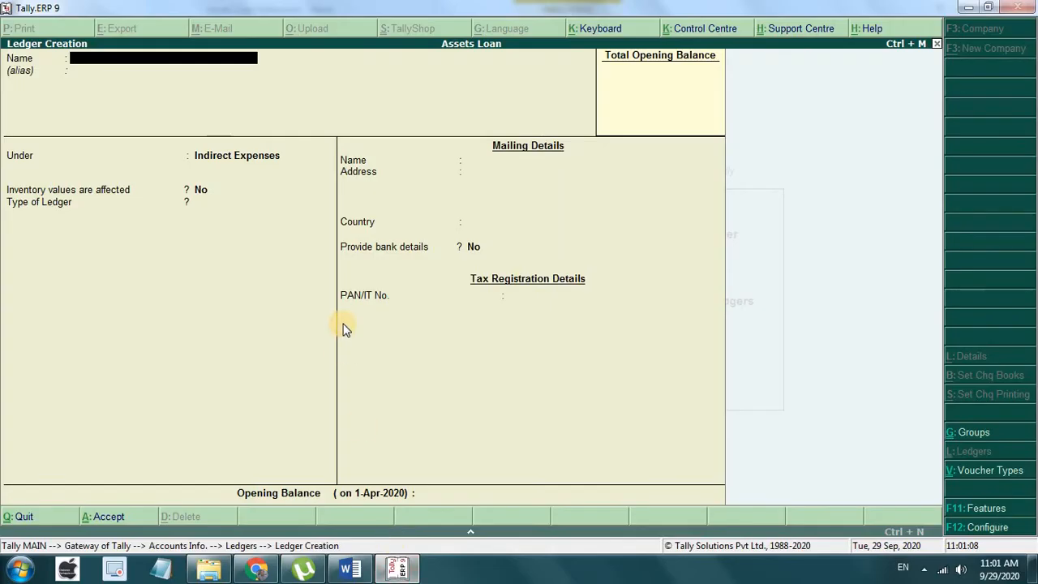
key(Escape)
key(Escape)
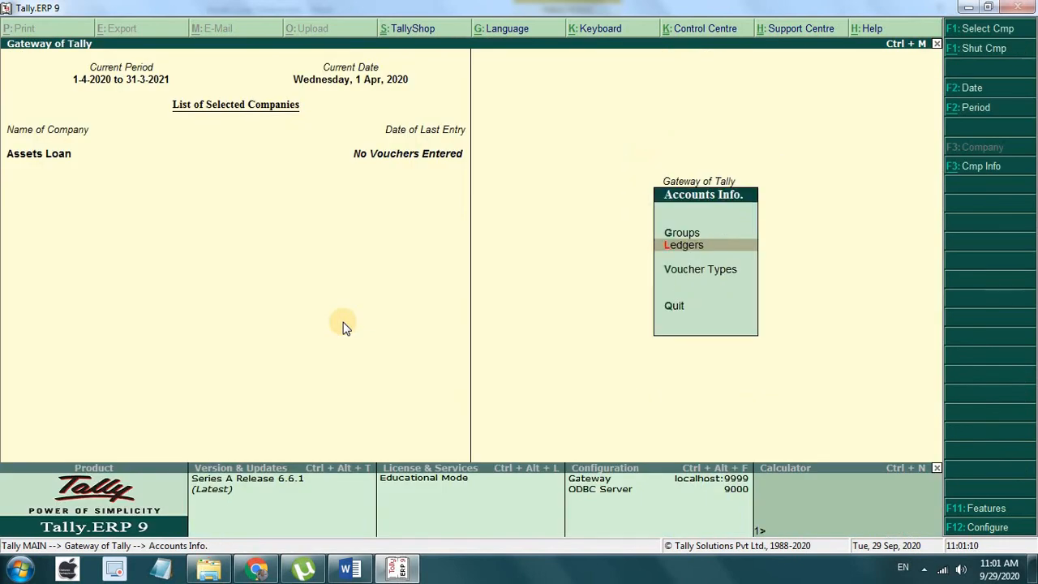
key(Escape)
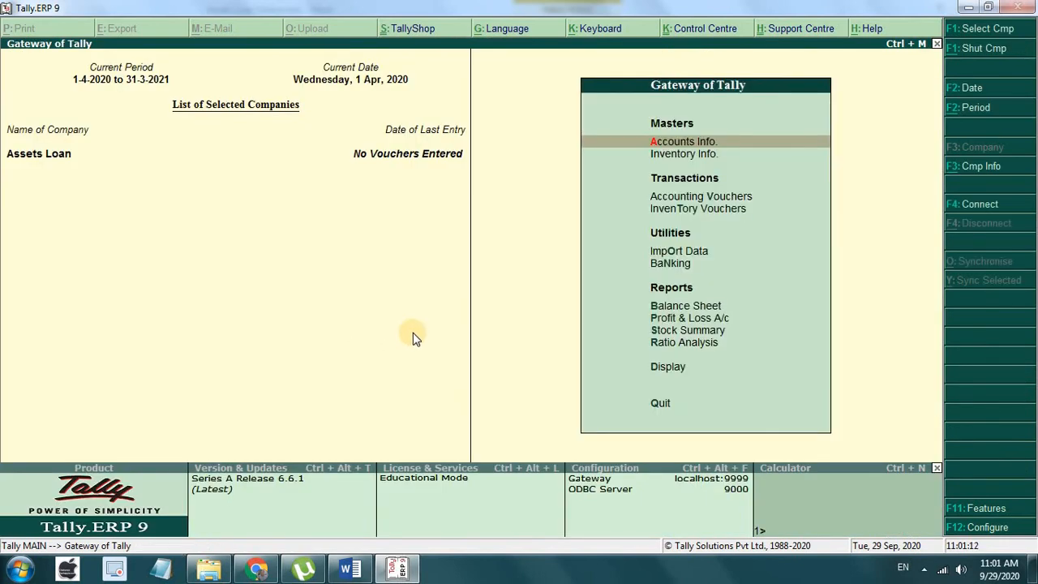
key(Down)
key(Down)
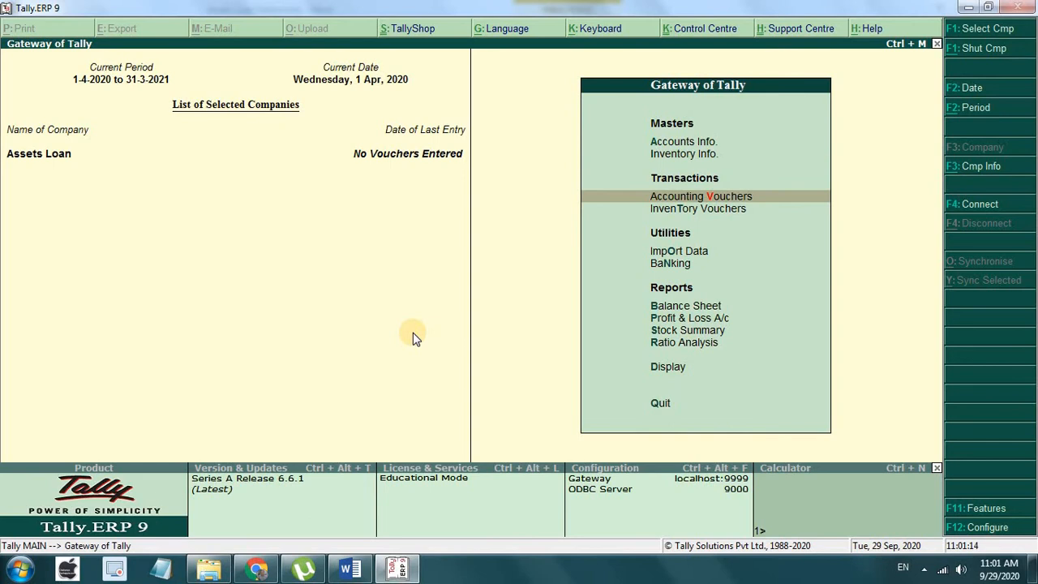
key(Return)
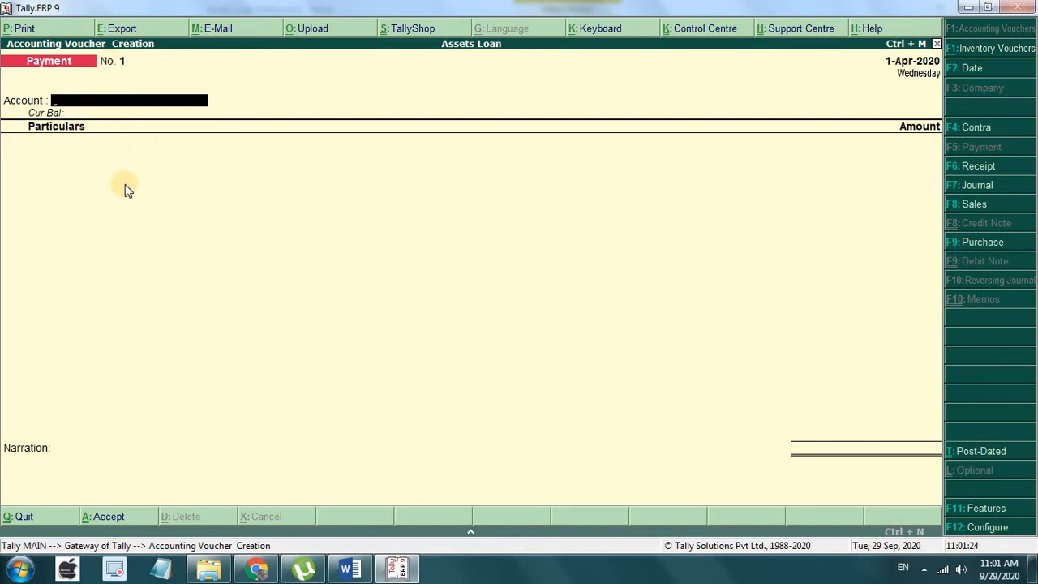
Step: Set 'Use single entry mode for payment/receipt/contra vouchers' to No in voucher configuration and save
key(F12)
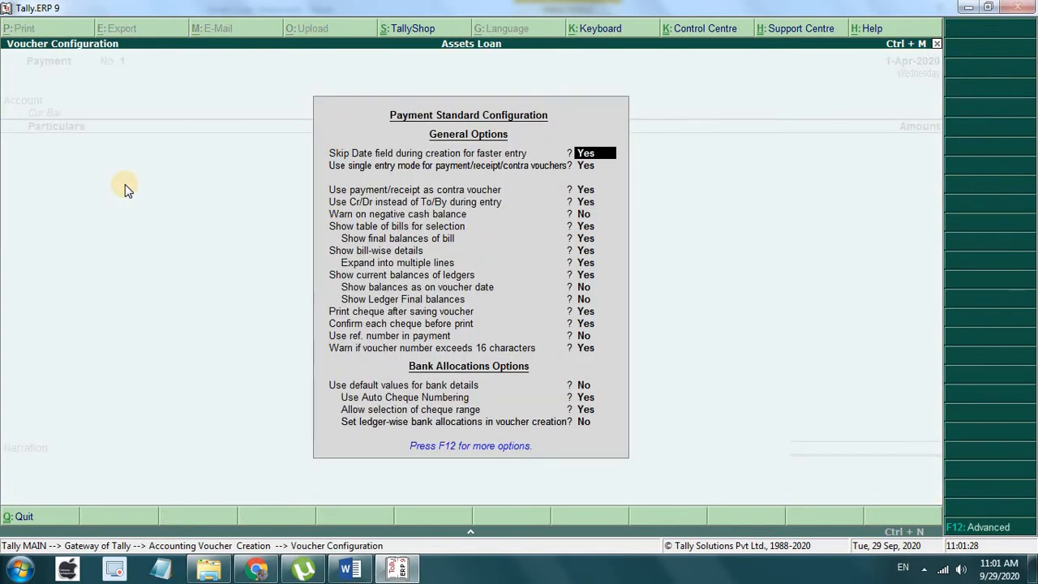
key(Escape)
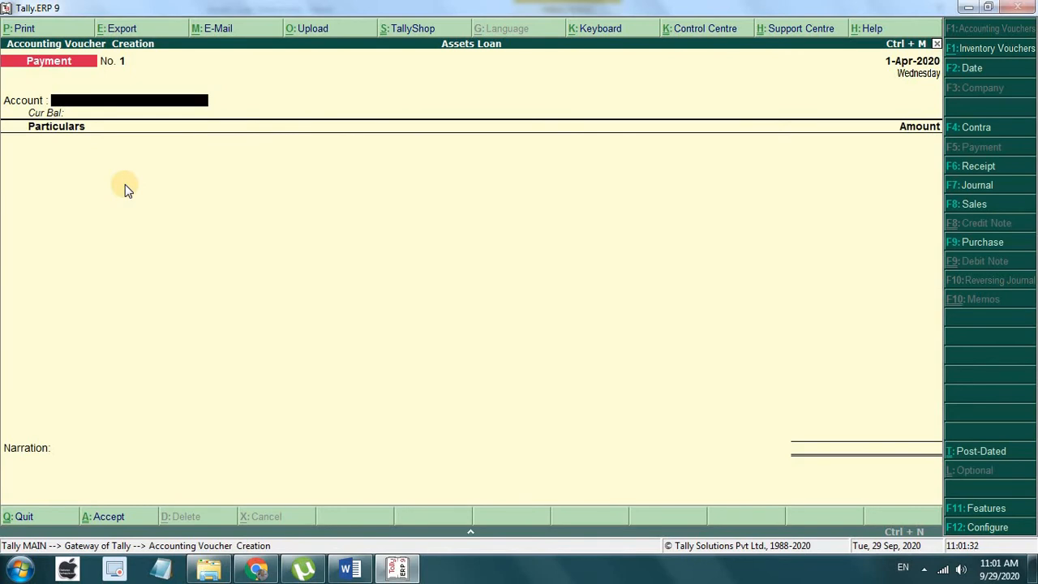
key(F12)
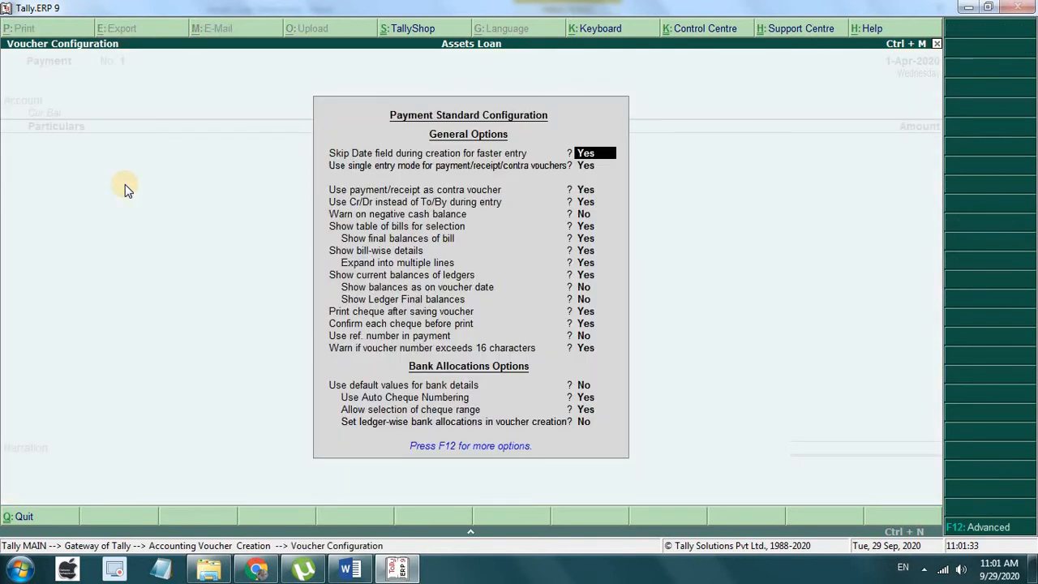
key(Return)
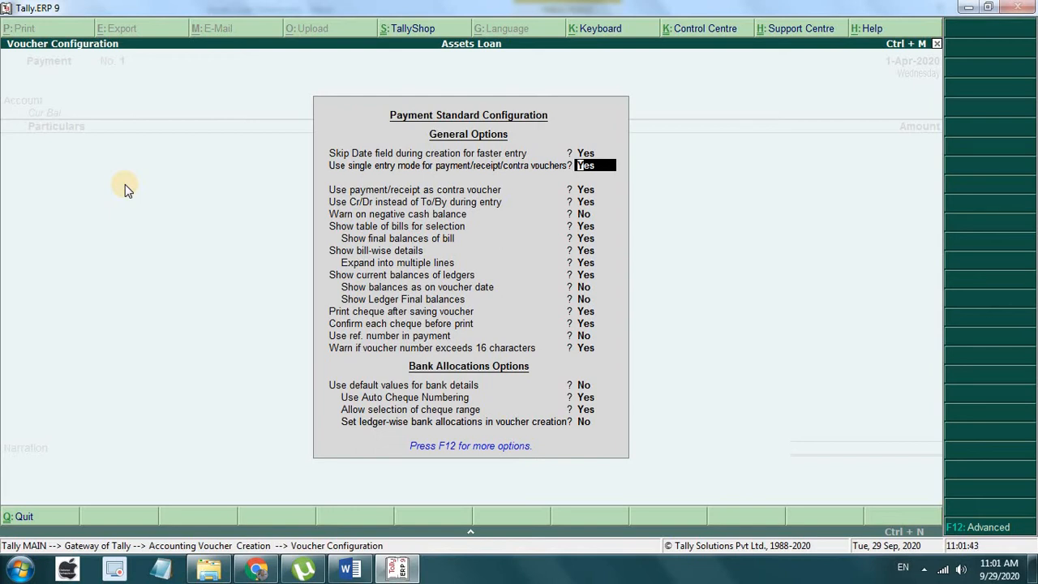
text(n)
key(Return)
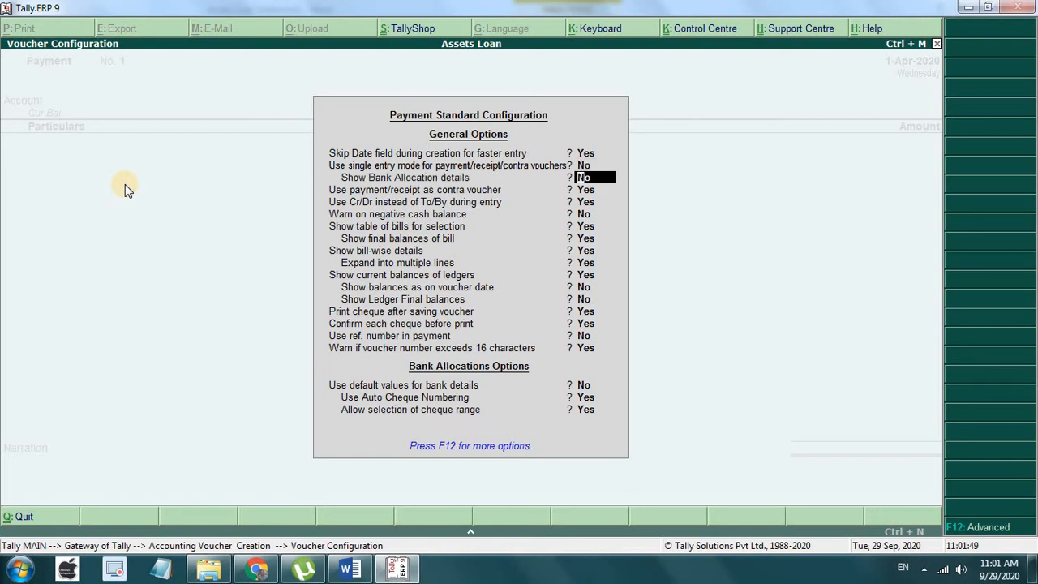
key(Return)
key(Return)
key(Return)
key(Return)
key(Return)
key(Return)
key(Return)
key(Return)
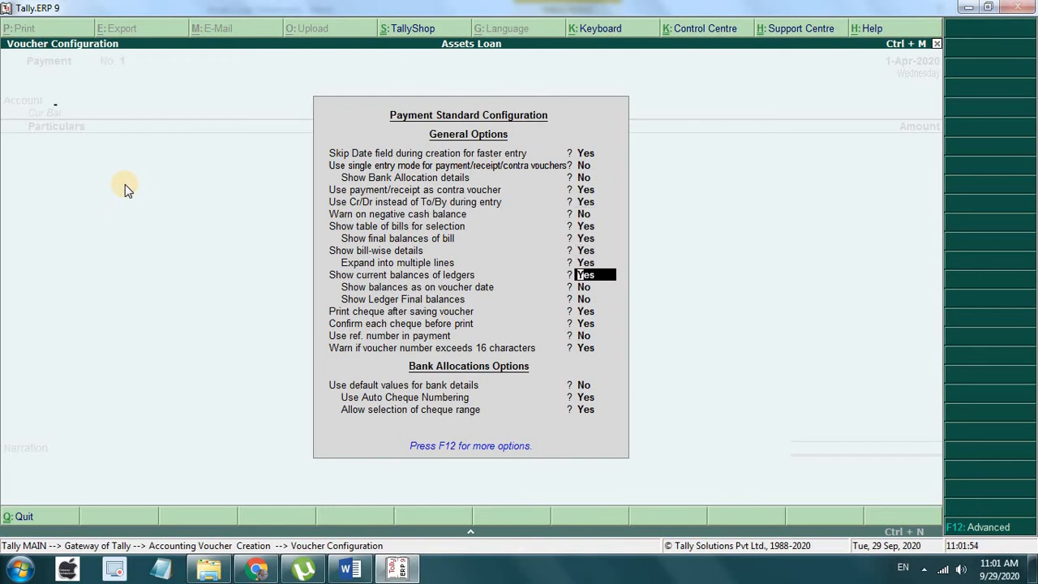
key(ctrl+a)
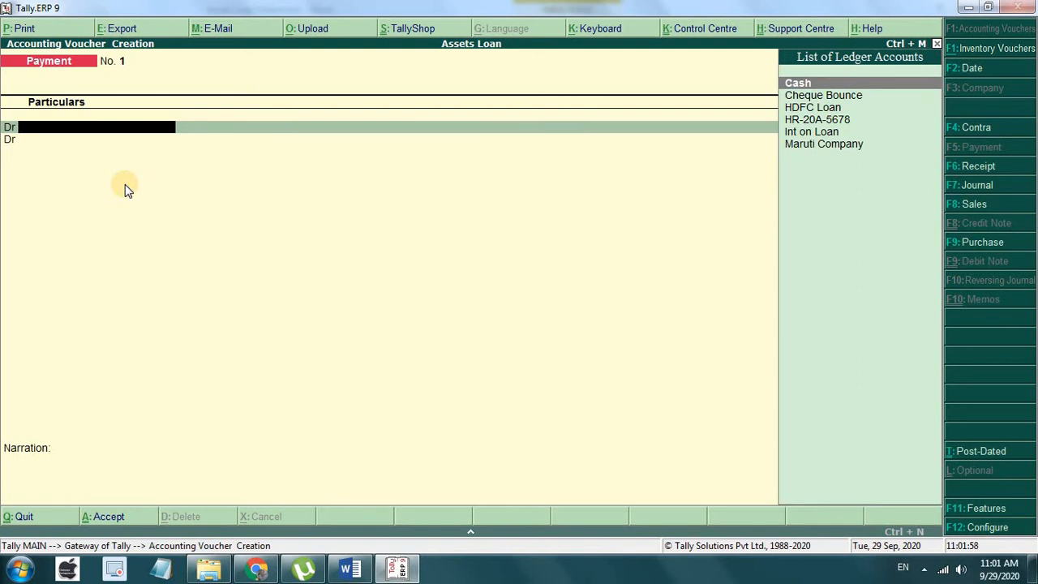
Step: Switch to a Journal voucher and debit HR-20A-5678 with 5,80,000
click(350, 568)
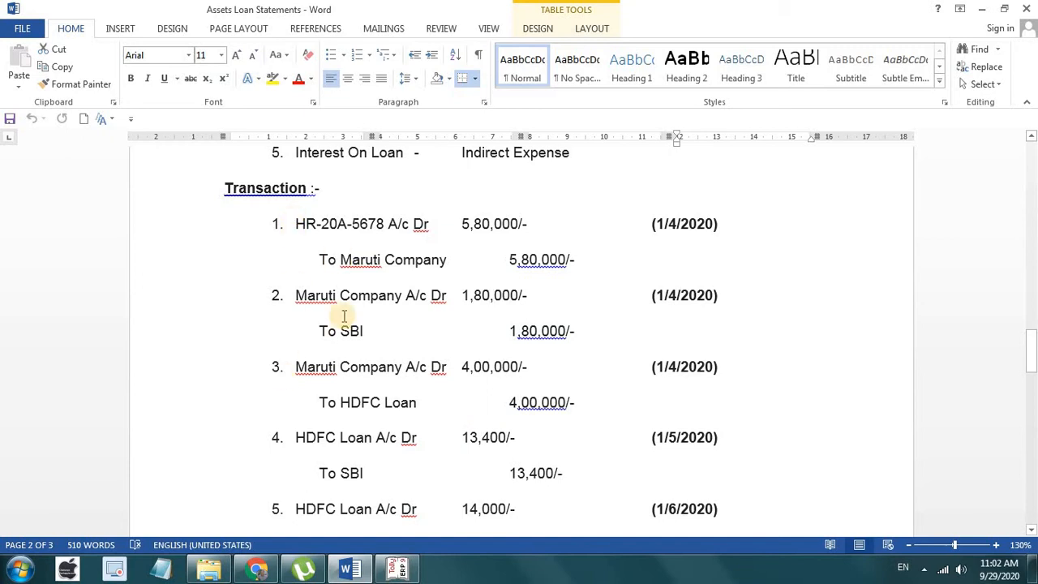
click(397, 569)
key(F7)
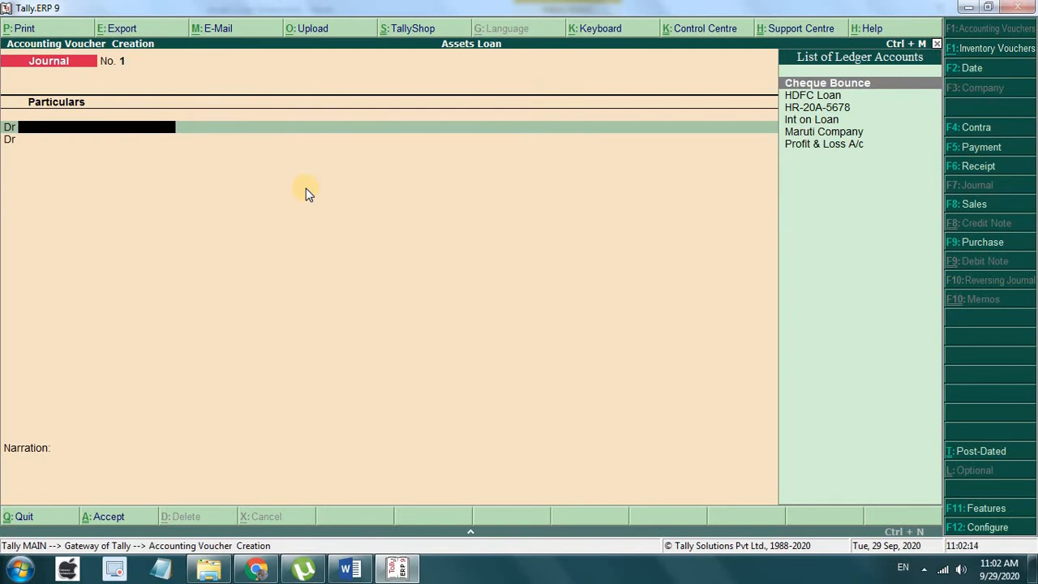
key(Down)
key(Down)
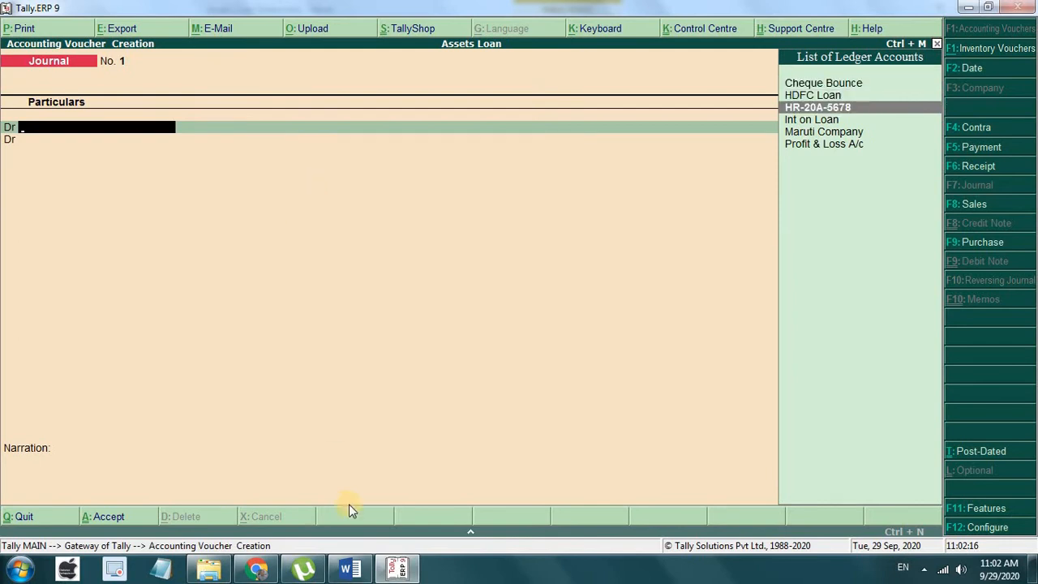
click(349, 570)
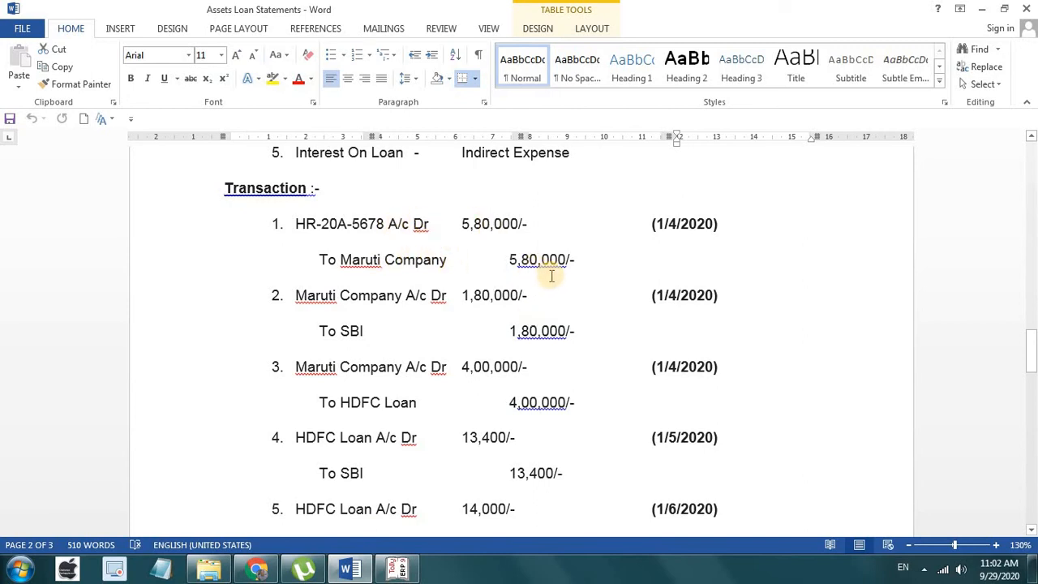
click(397, 570)
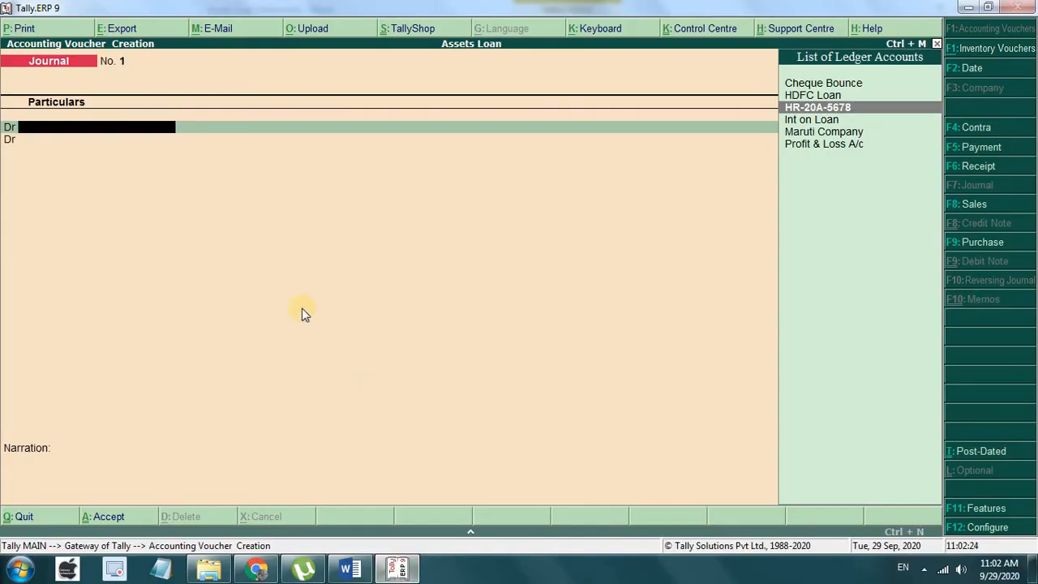
key(Return)
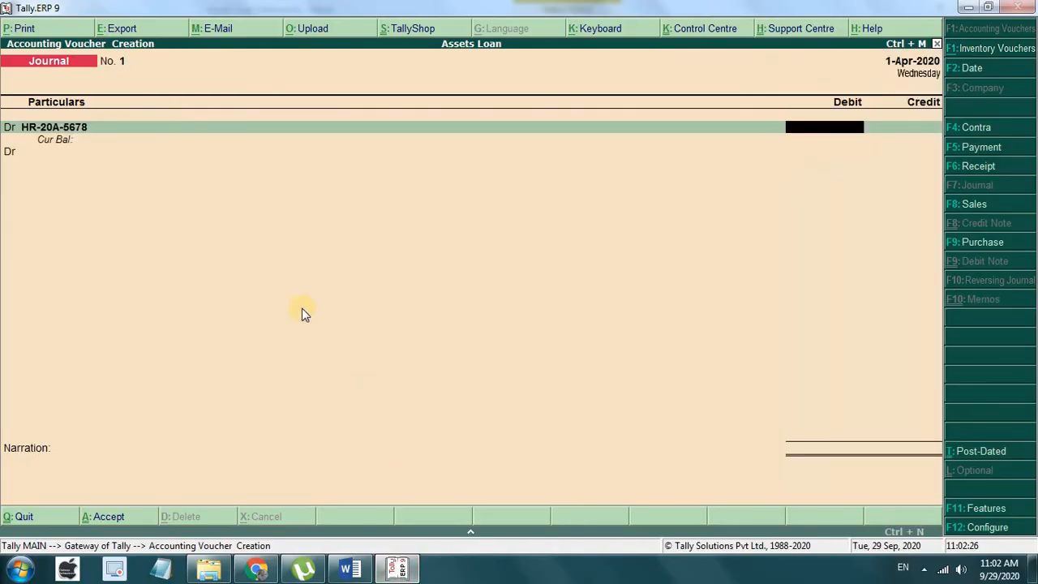
text(580000)
key(Return)
Step: Credit Maruti Company 5,80,000 on account and save Journal No. 1
text(c)
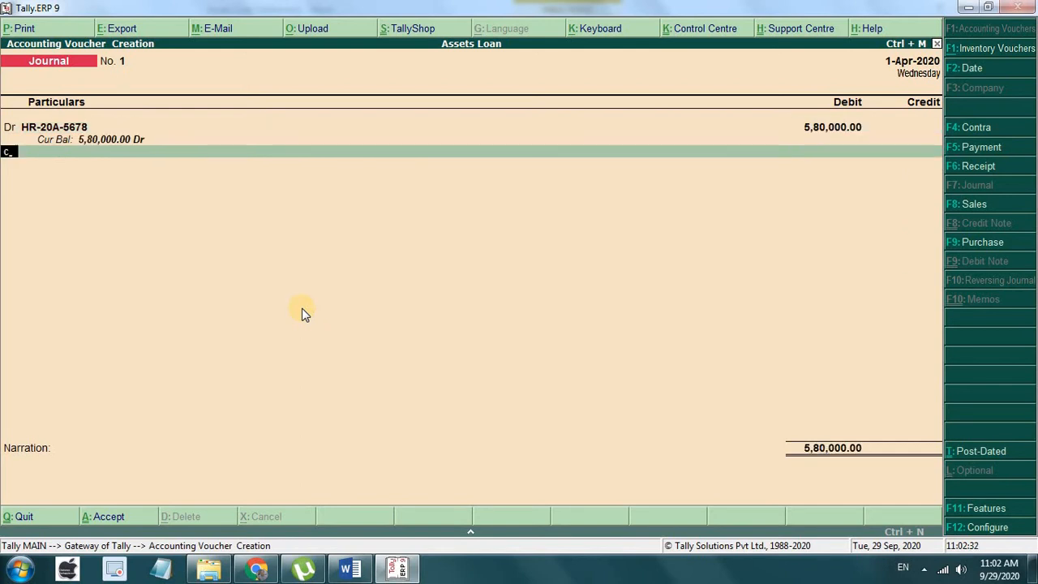
key(Return)
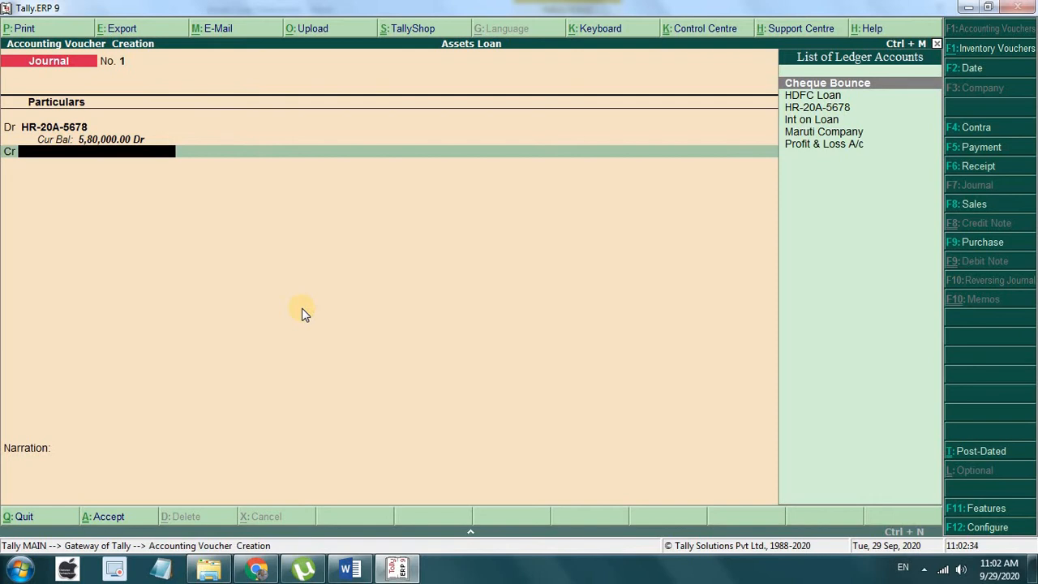
key(Down)
key(Down)
key(Down)
key(Down)
key(Return)
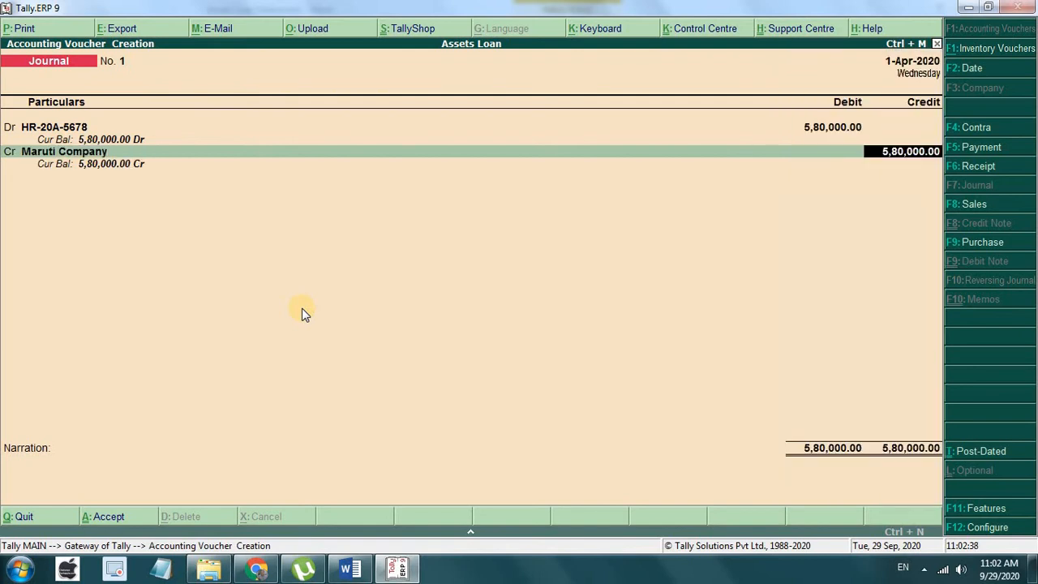
key(Return)
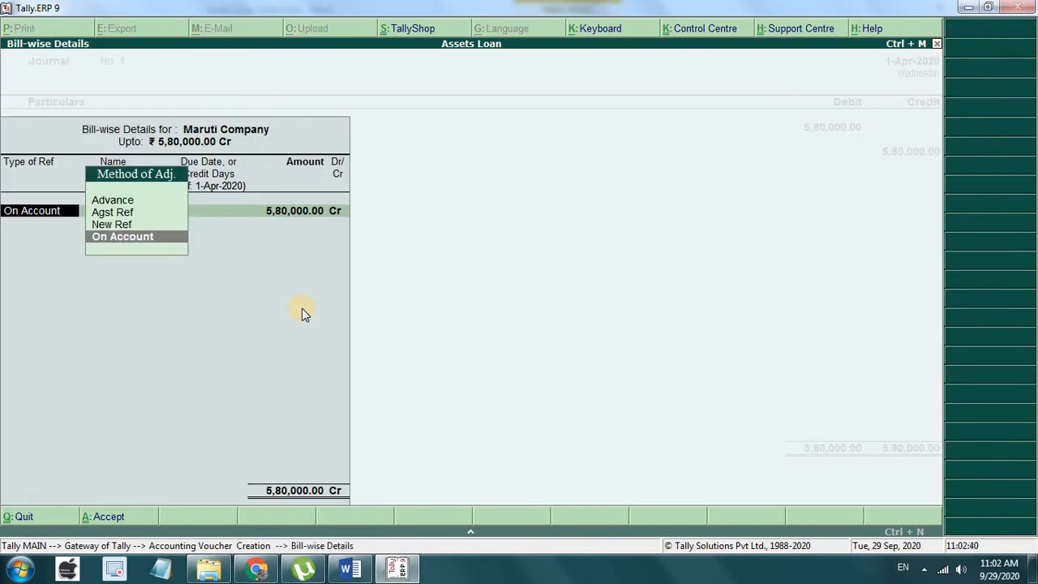
key(Return)
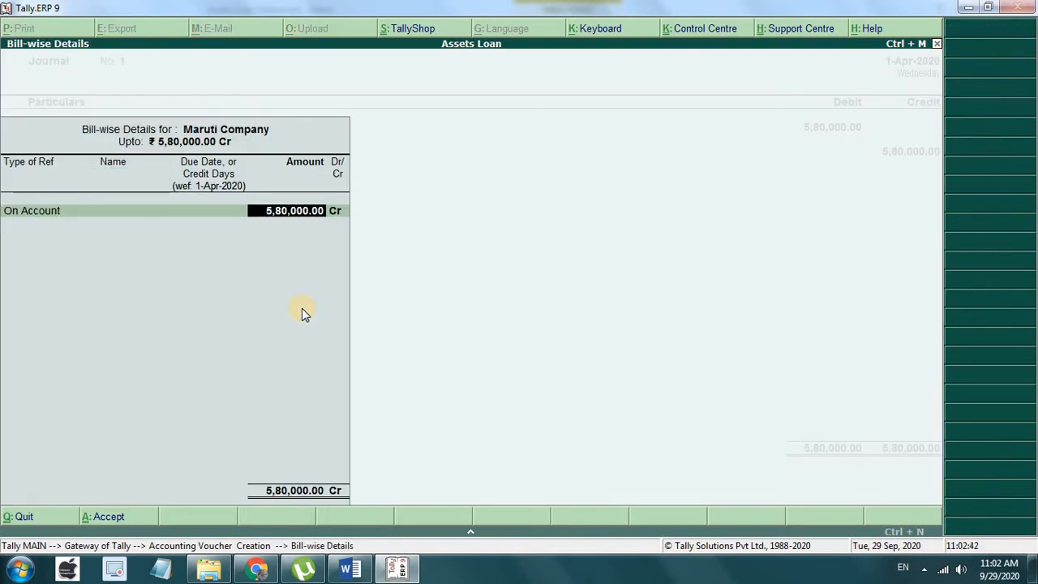
key(Return)
key(Return)
key(Return)
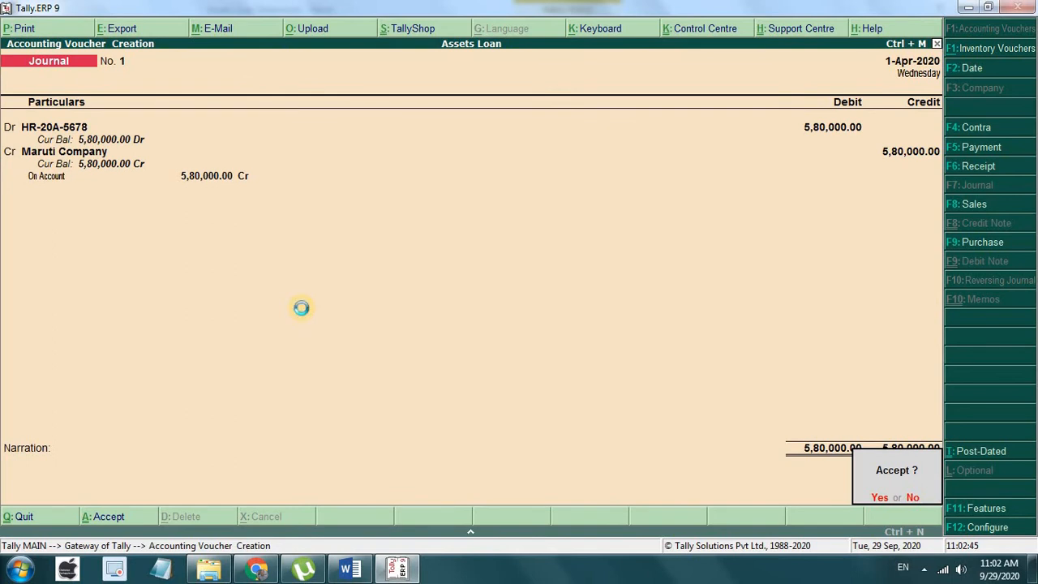
key(Return)
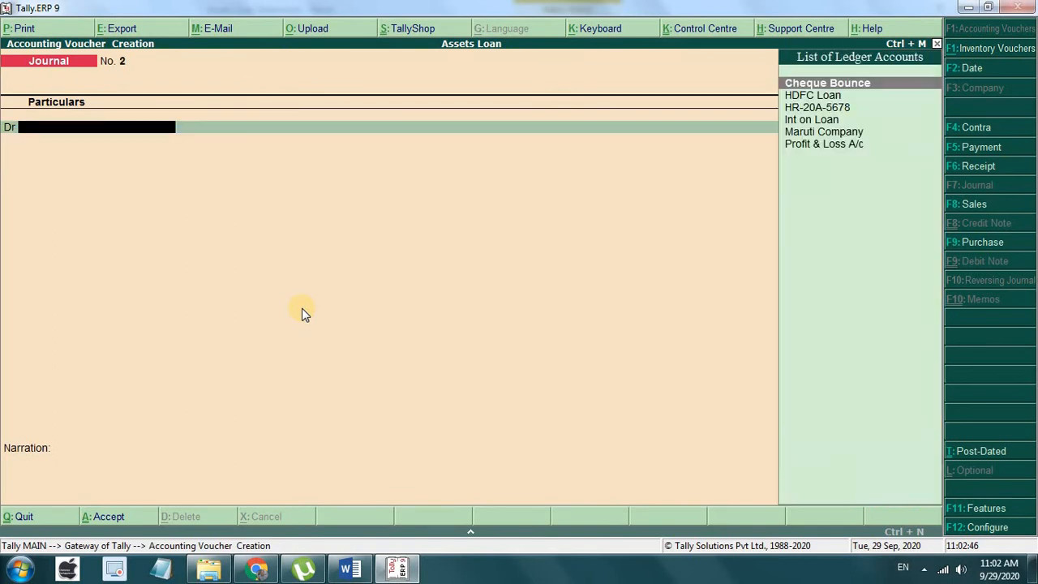
Step: Check transaction 2 in the Word statement, then debit Maruti Company 1,80,000 on Journal No. 2
click(350, 569)
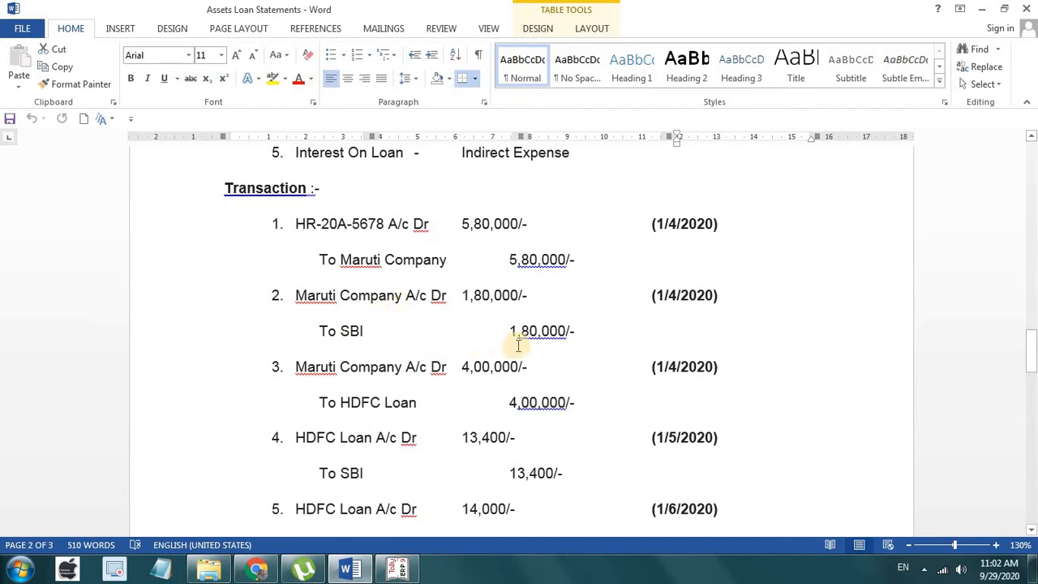
scroll(514, 341, up, 3)
scroll(517, 346, down, 2)
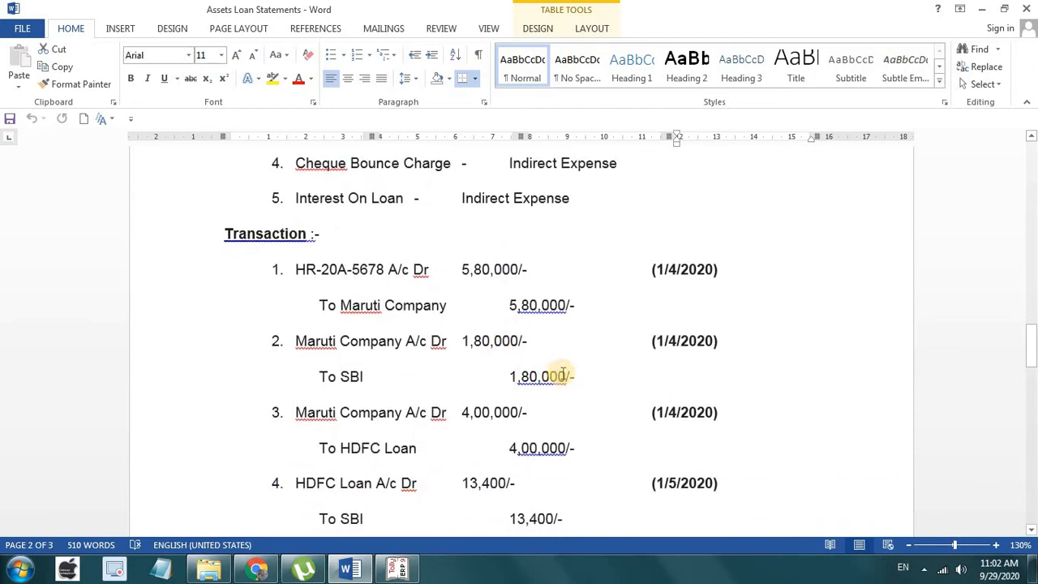
mouse_move(394, 570)
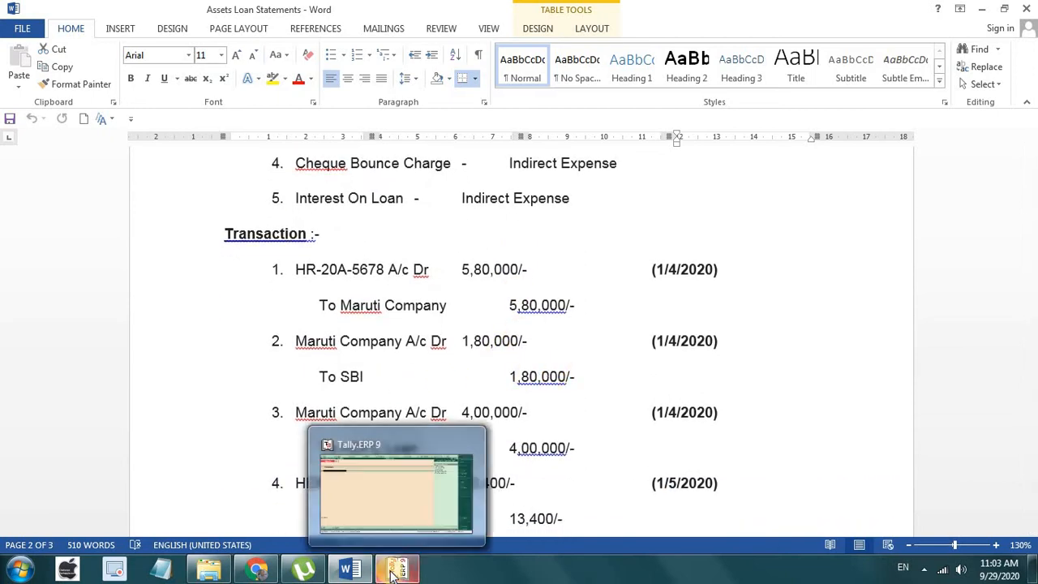
click(394, 571)
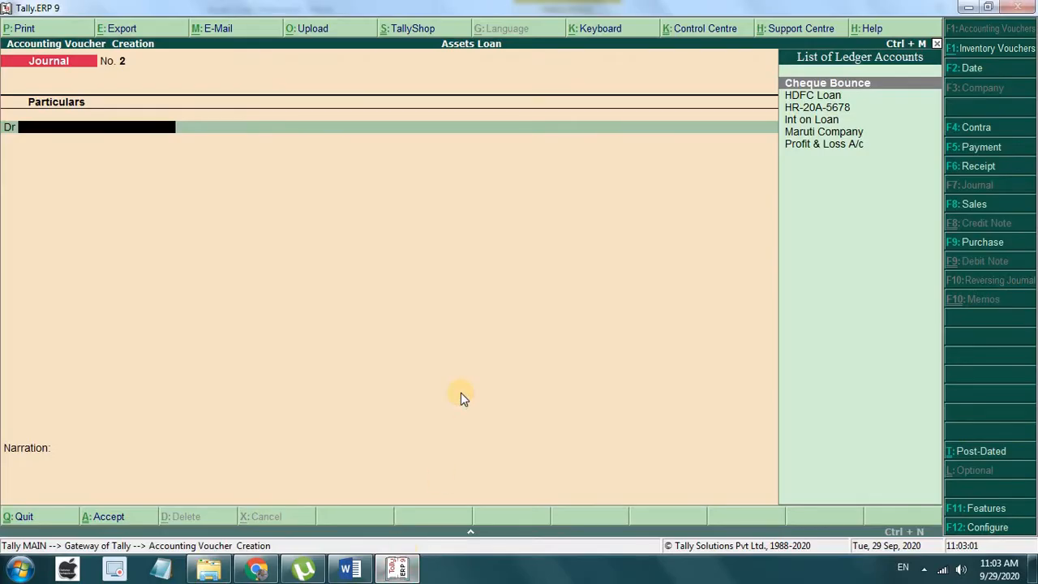
key(Down)
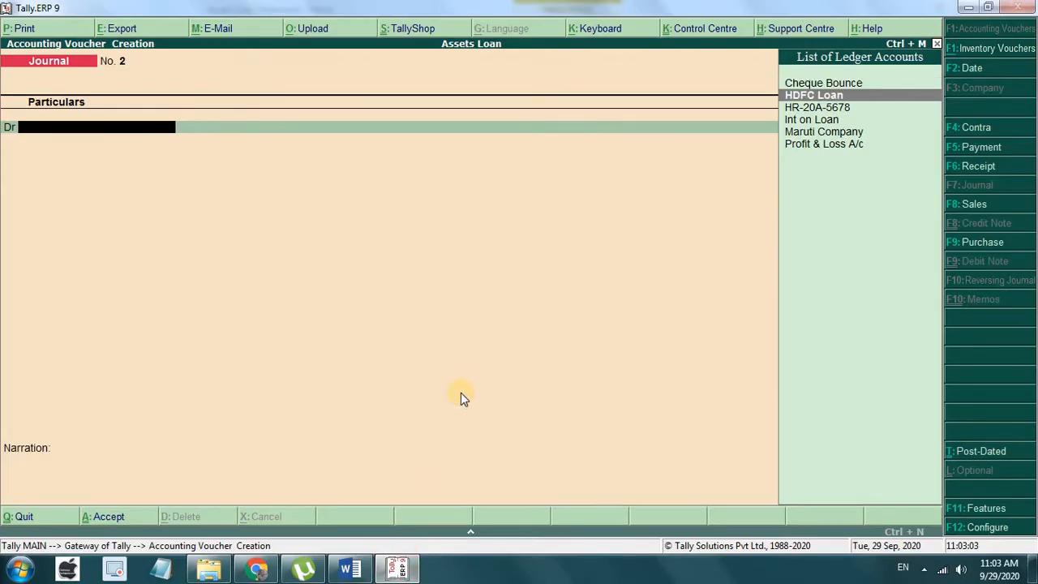
key(Down)
key(Down)
key(Down)
key(Return)
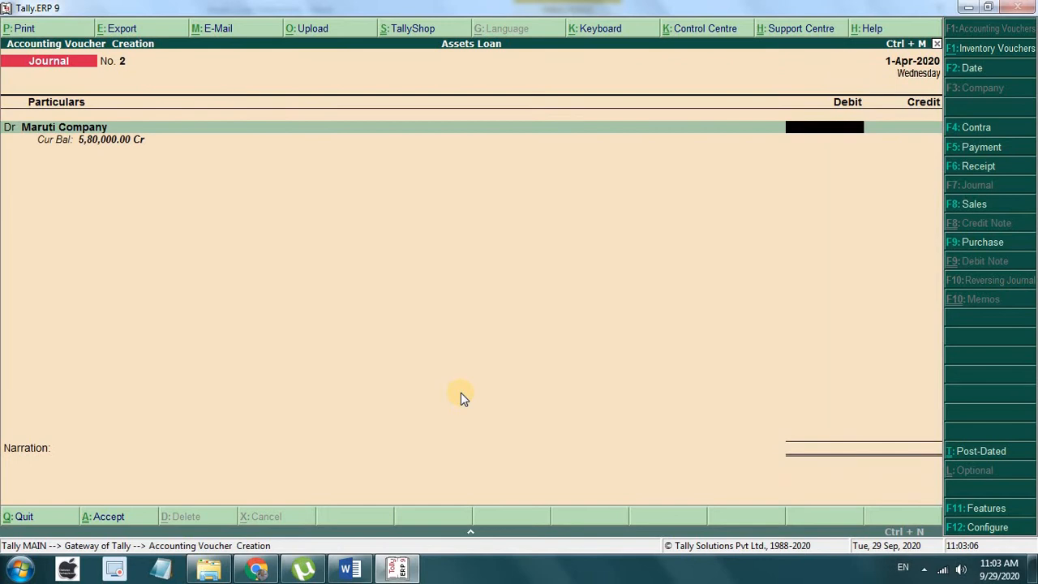
text(180000)
key(Return)
key(Return)
key(Return)
key(Return)
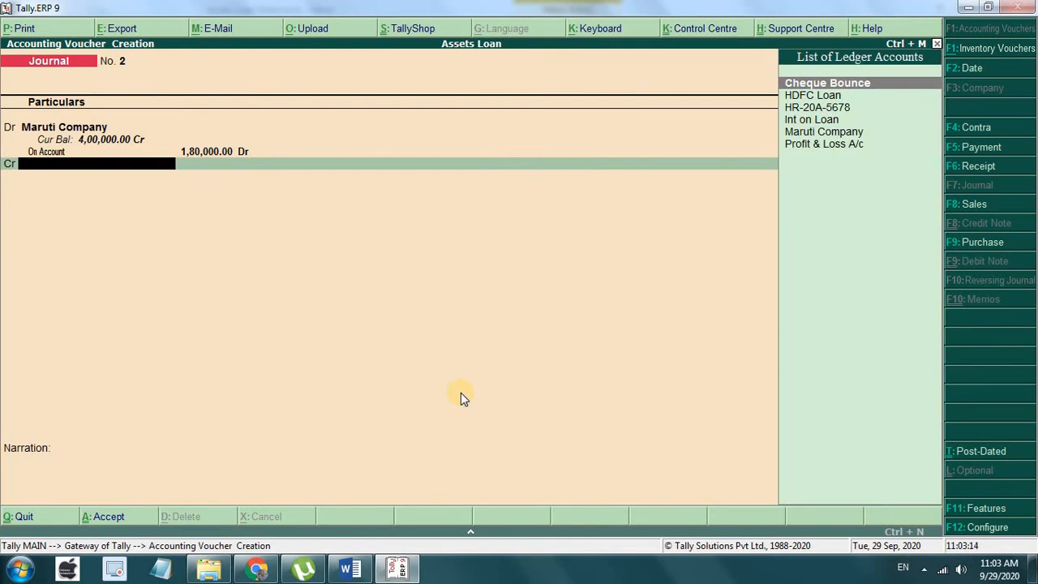
key(alt+c)
Step: Create ledger 'SBI' under Bank Accounts and switch to the Assets Loan Statements document
text(SBI)
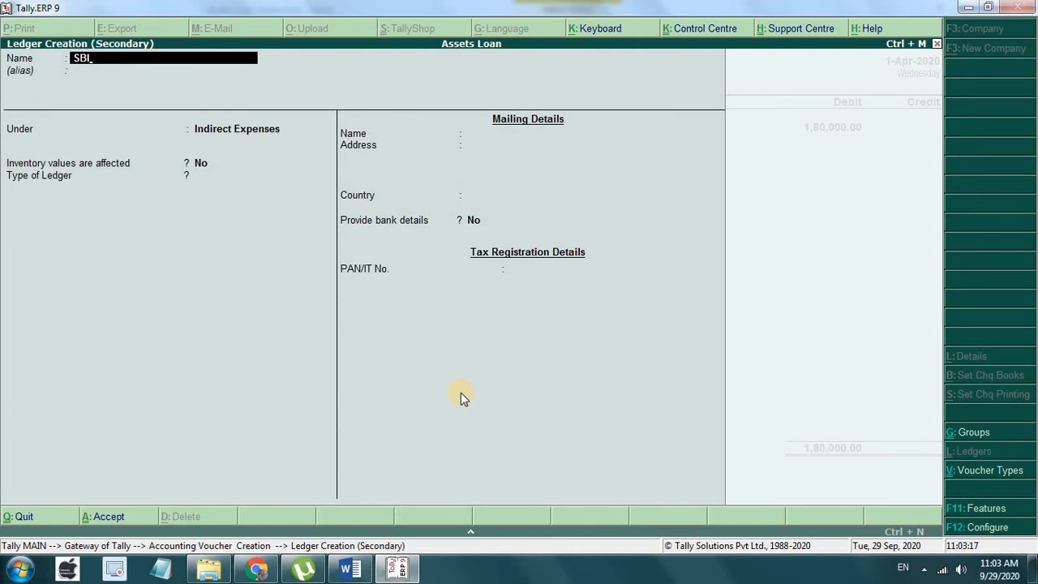
key(Return)
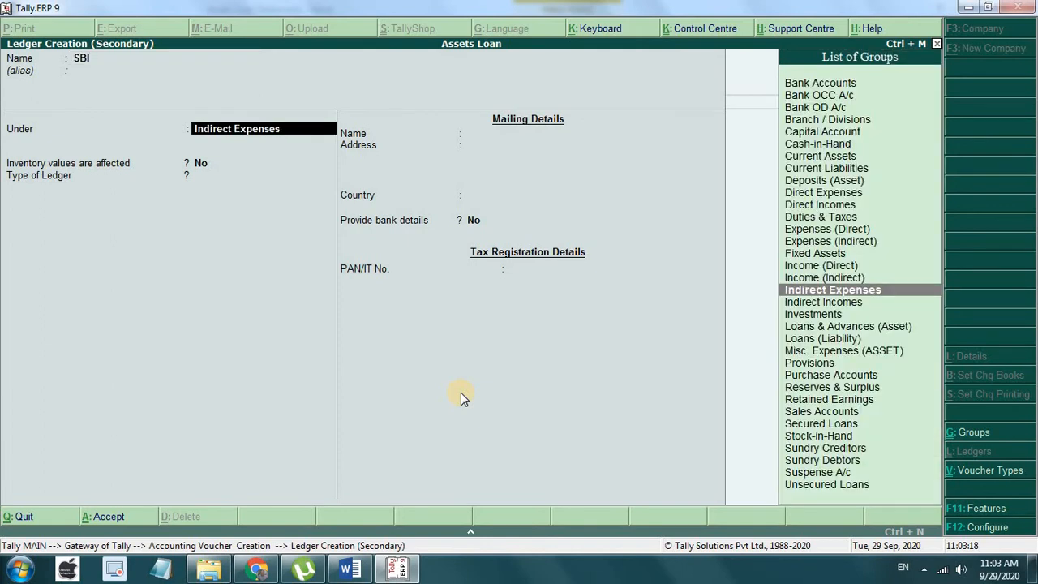
text(Ban)
key(Return)
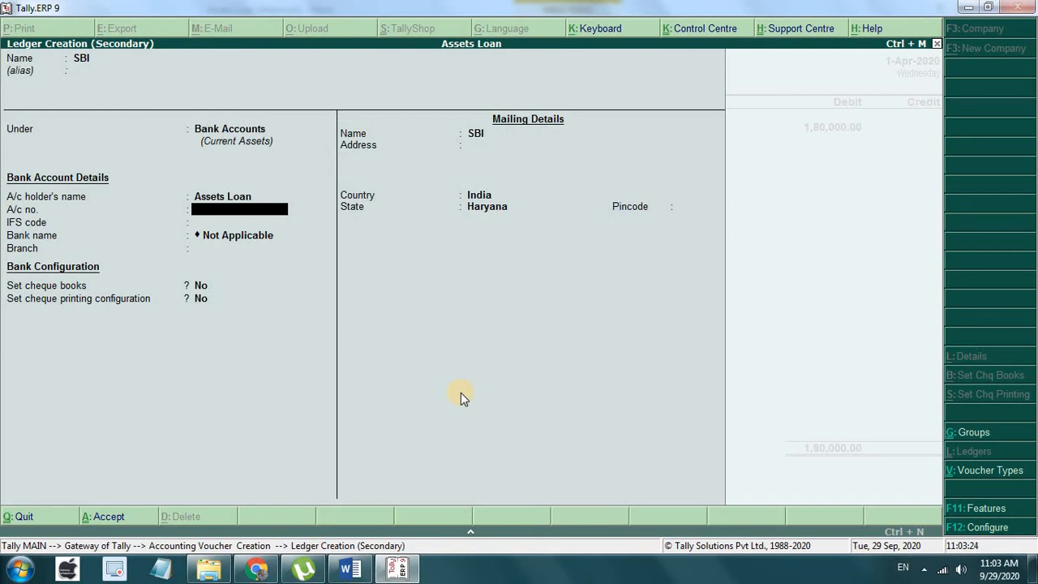
key(ctrl+a)
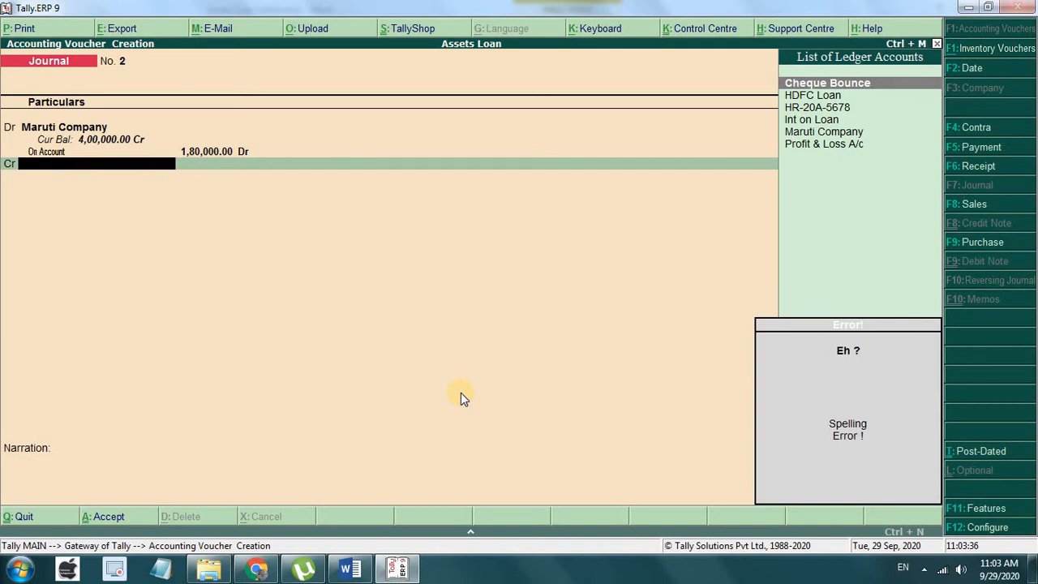
click(349, 568)
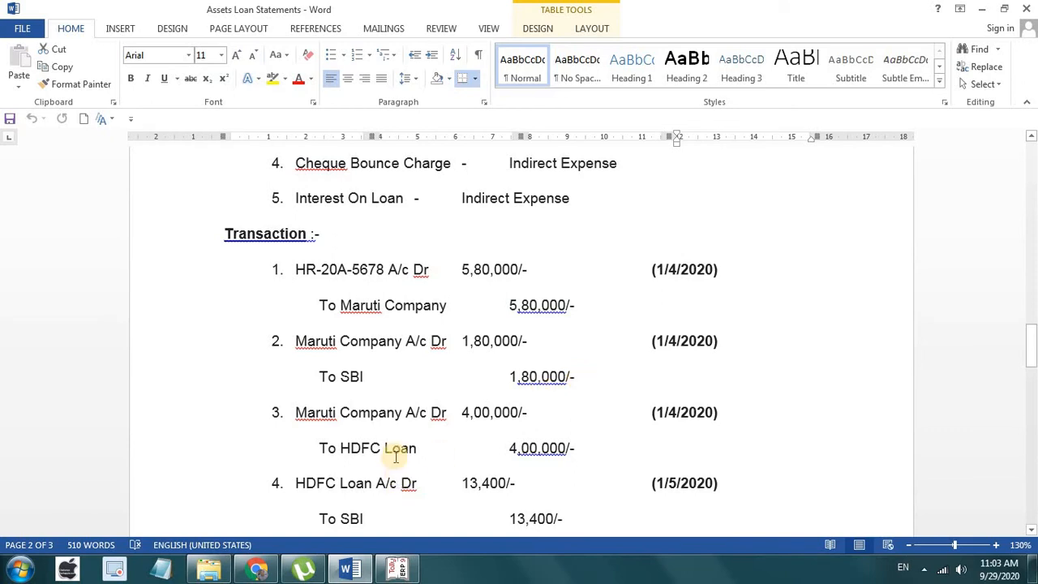
Step: Turn the entry into Payment No. 1: Maruti Company debited, SBI credited 1,80,000 with cheque allocation
click(387, 574)
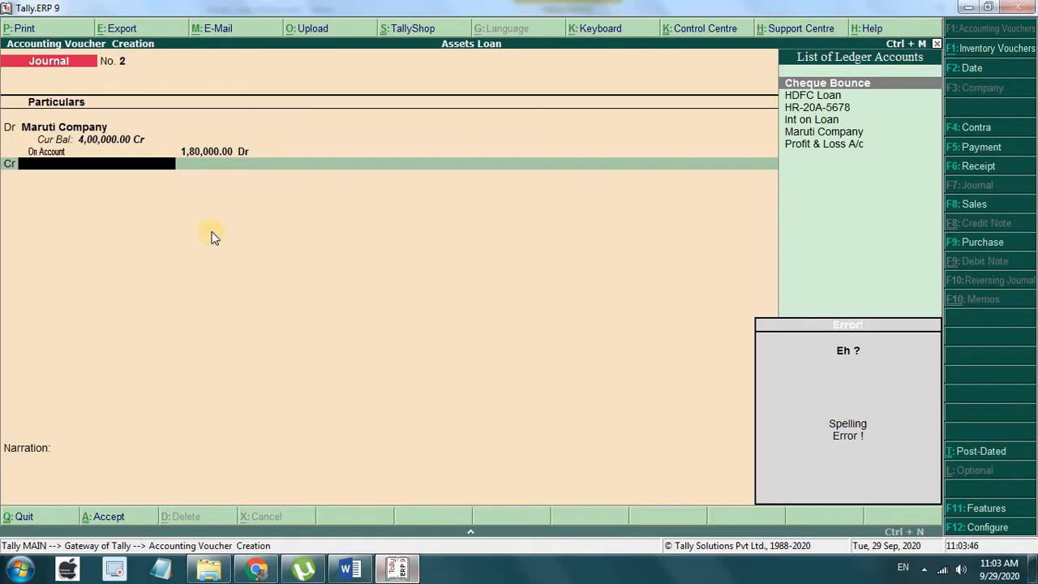
key(F5)
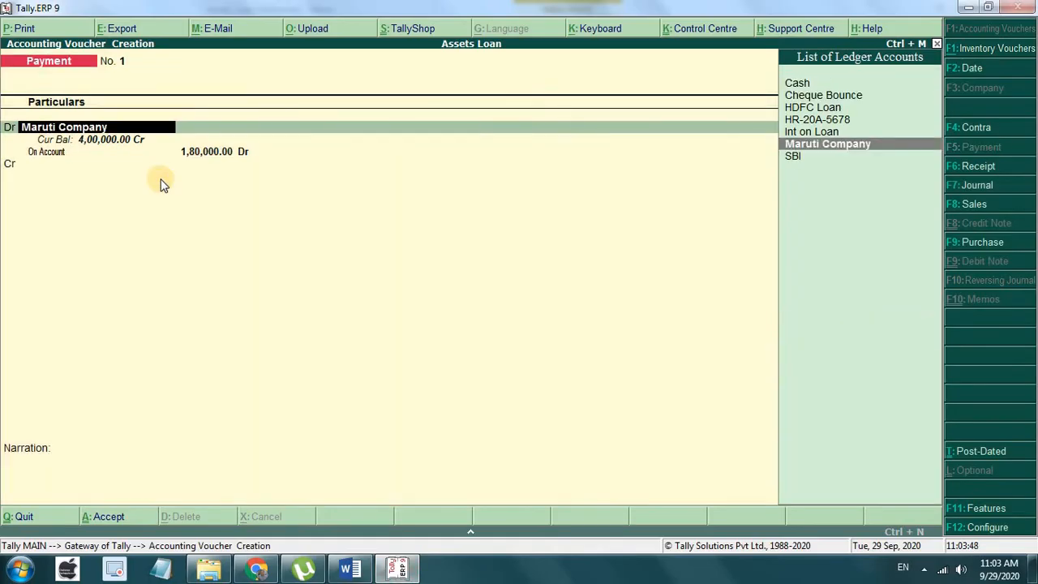
key(Return)
key(Return)
key(Return)
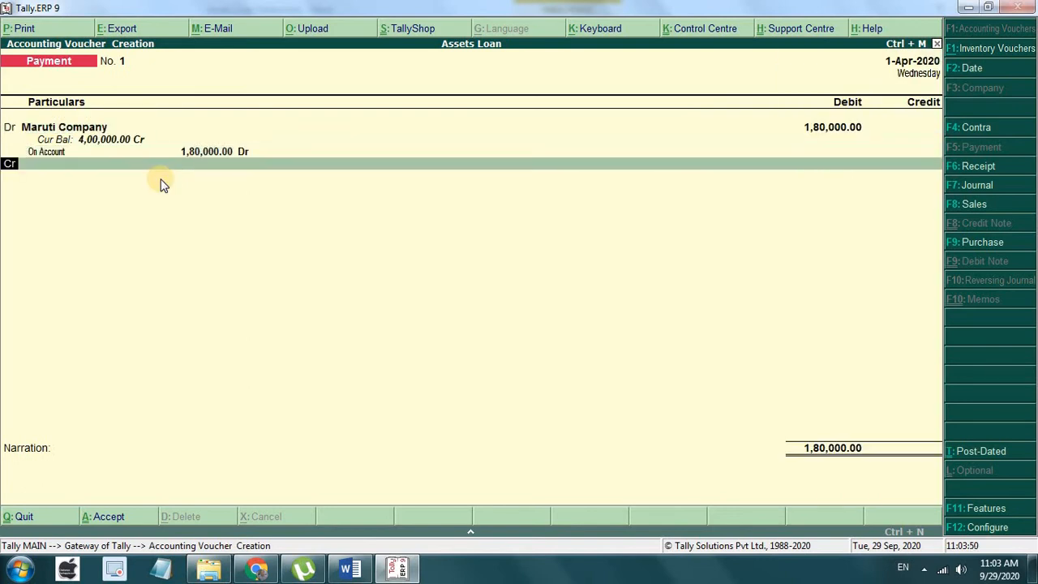
key(Down)
key(Down)
key(Down)
key(Down)
key(Down)
key(Down)
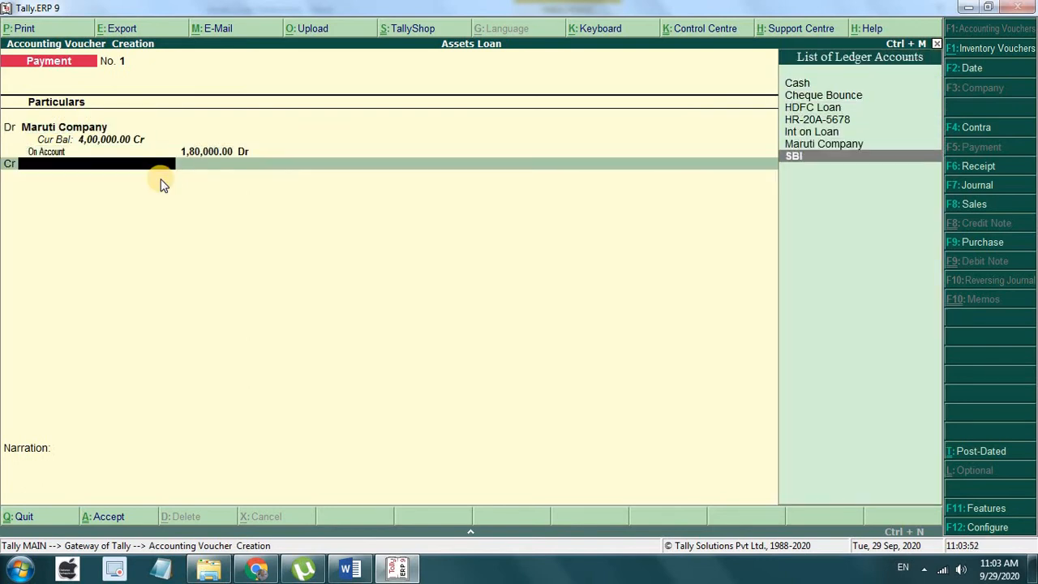
key(Return)
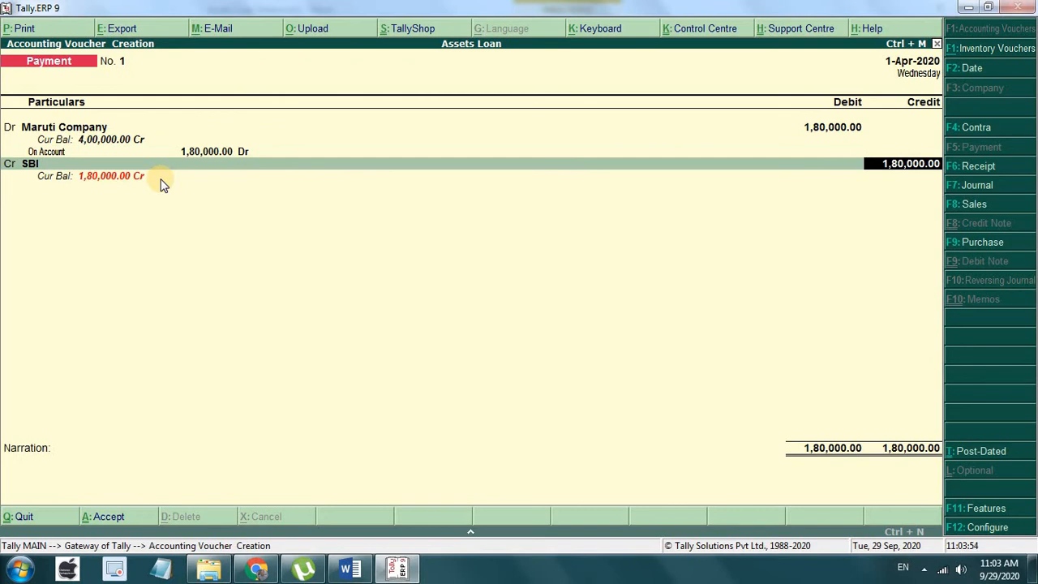
key(Return)
key(Return)
key(Return)
key(Return)
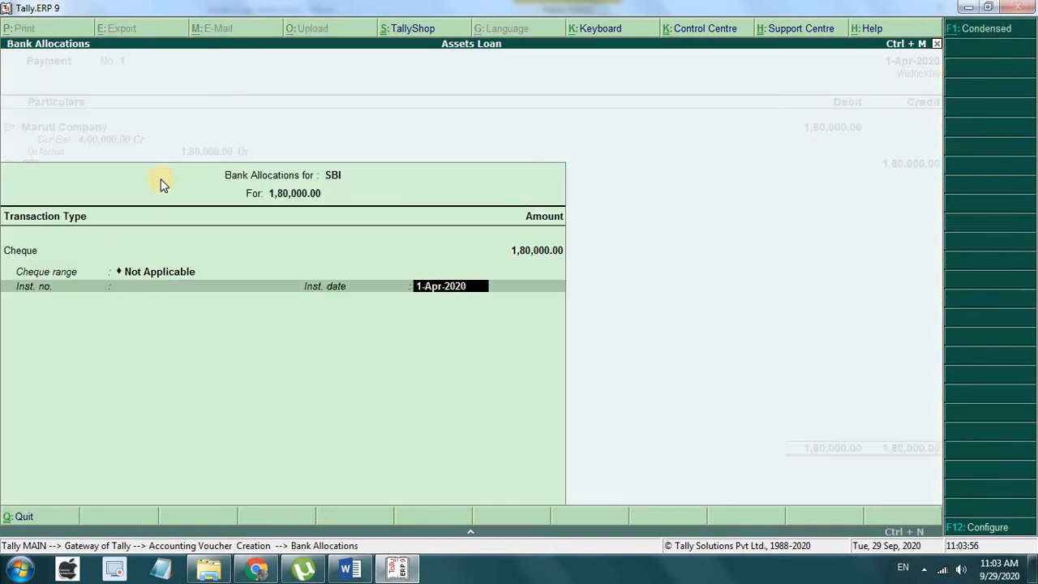
key(Return)
key(Return)
key(Return)
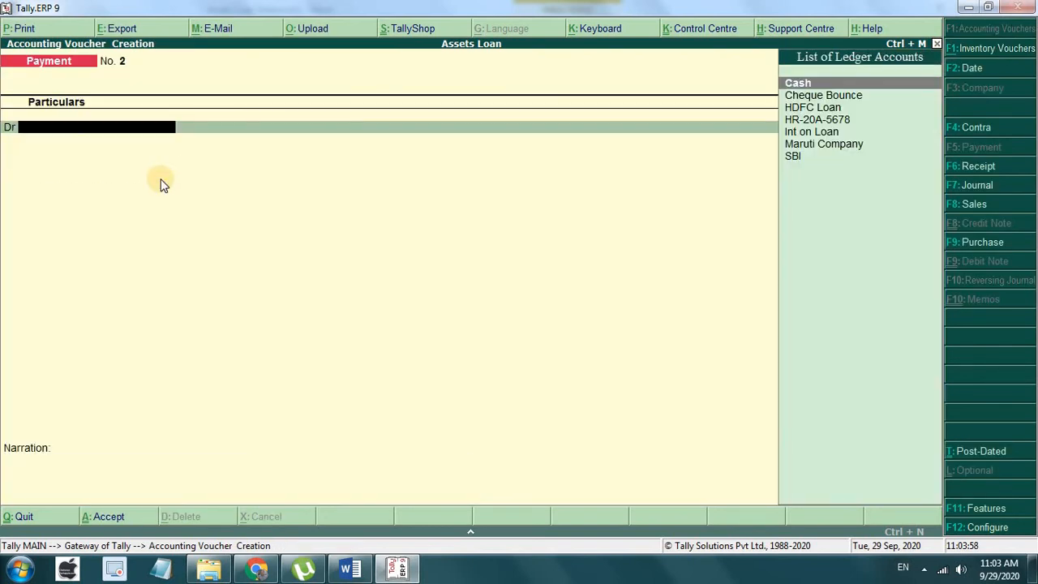
click(350, 568)
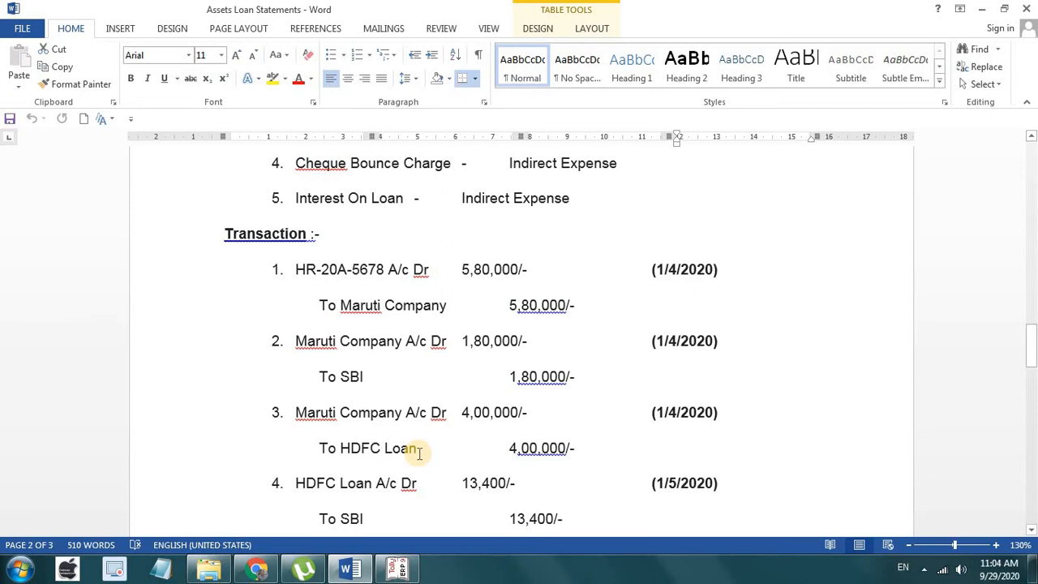
click(397, 569)
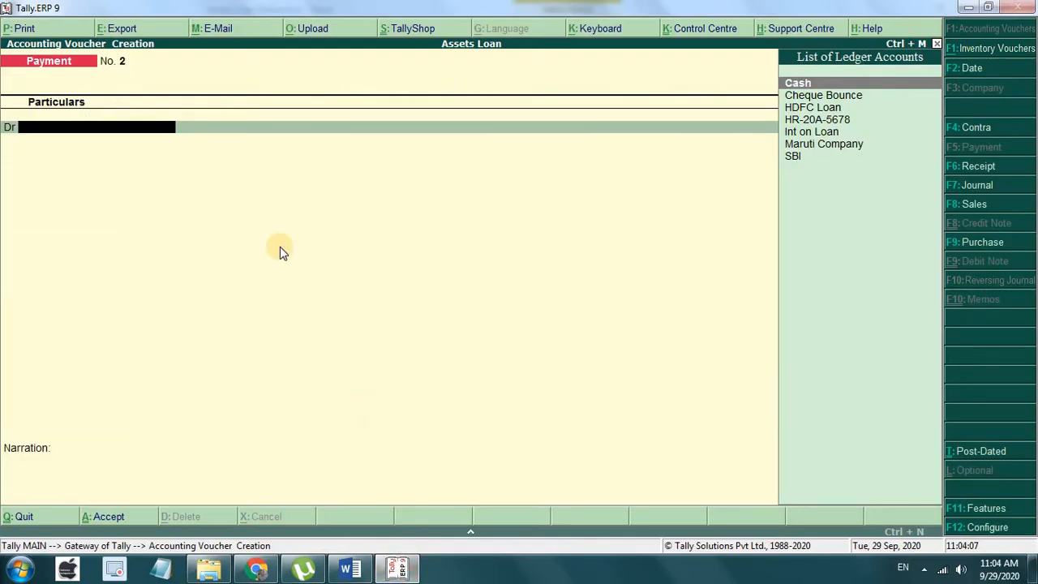
Step: Debit Maruti Company 4,00,000 and change the credited ledger to HDFC Loan for 4,00,000
key(Down)
key(Down)
key(Down)
key(Down)
key(Down)
key(Return)
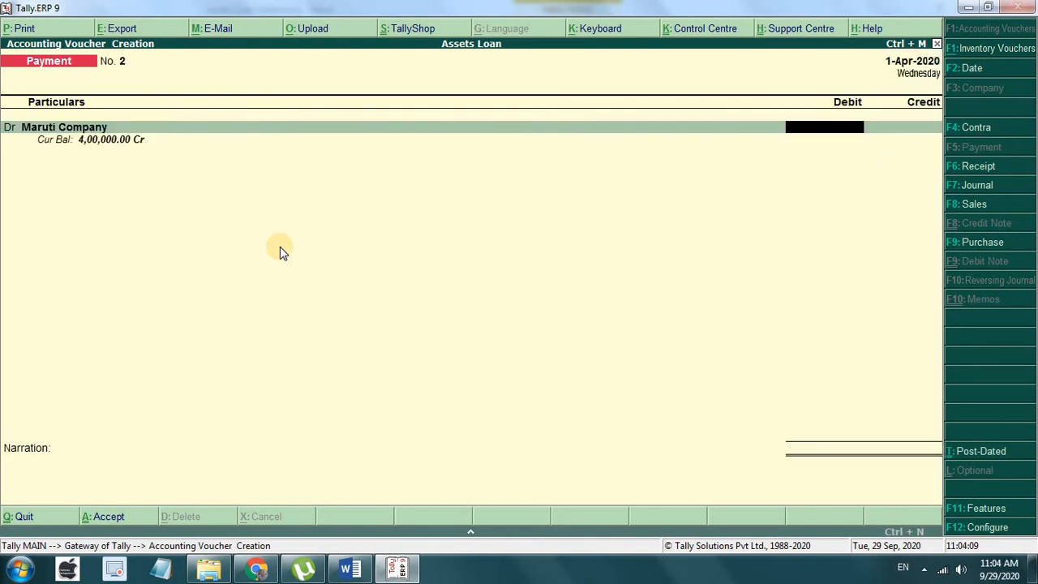
text(400000)
key(Return)
key(Return)
key(Return)
key(Return)
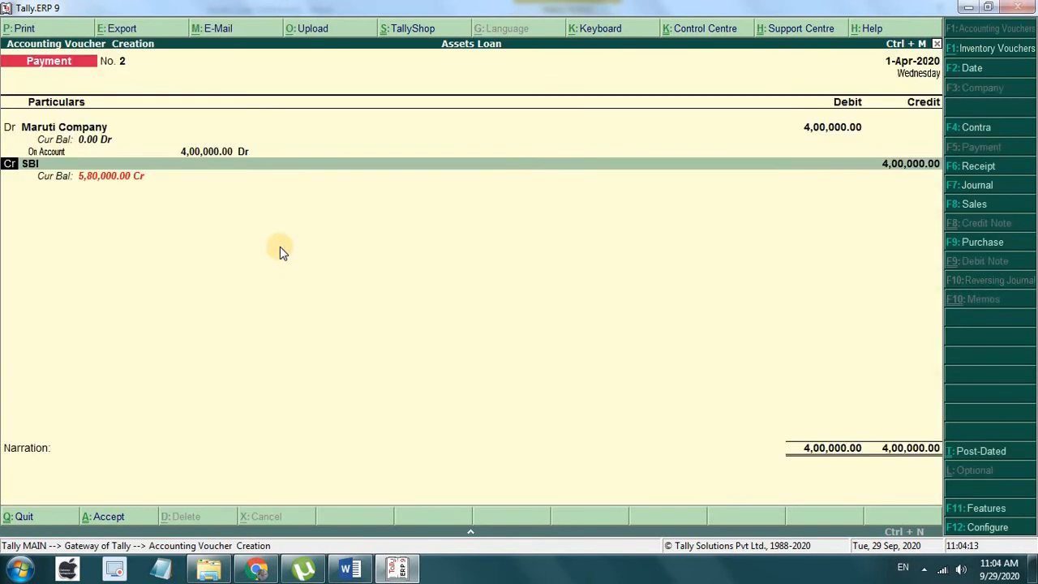
key(Return)
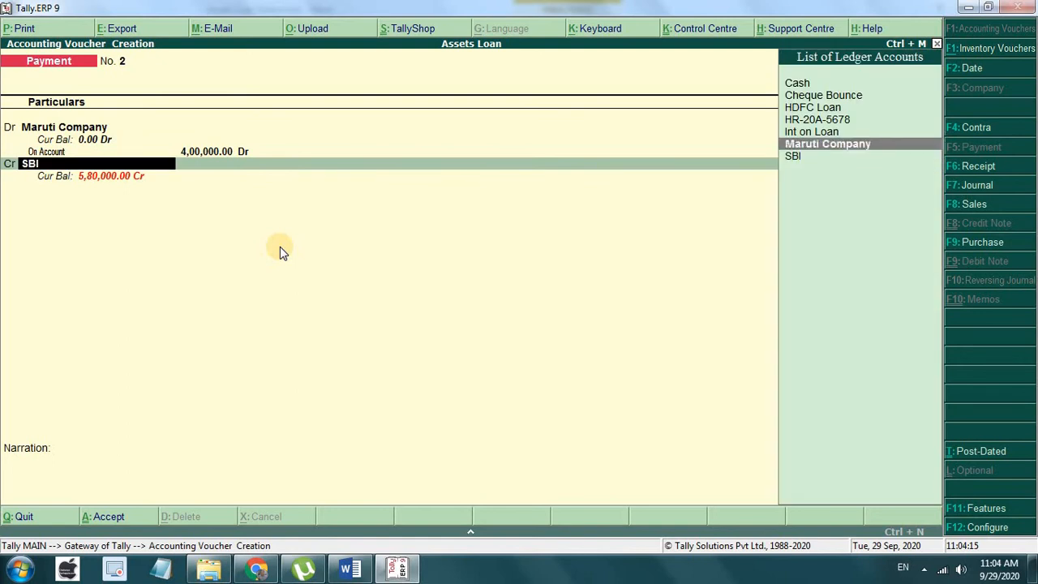
key(Up)
key(Up)
key(Up)
key(Return)
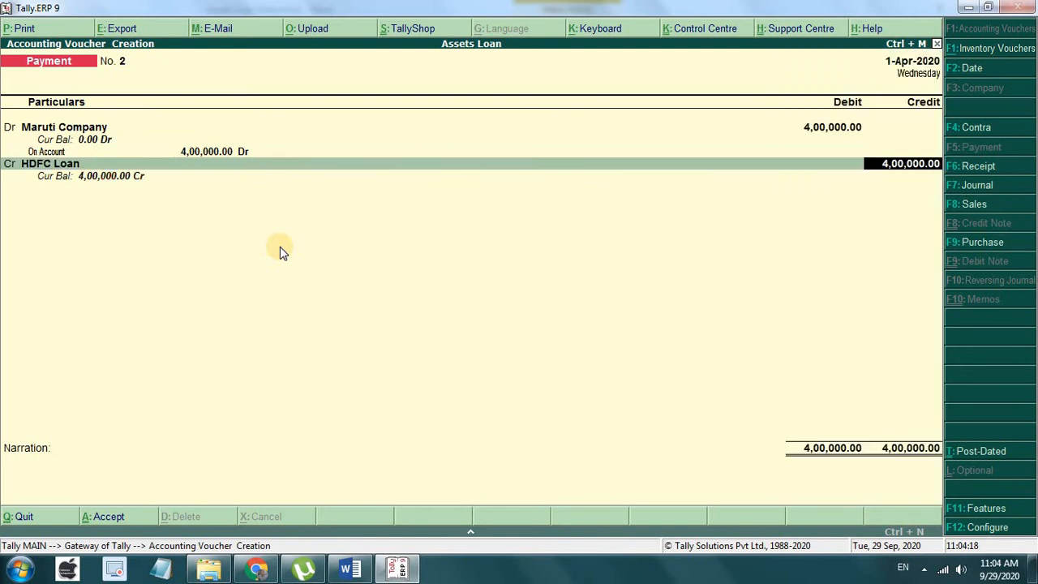
key(Return)
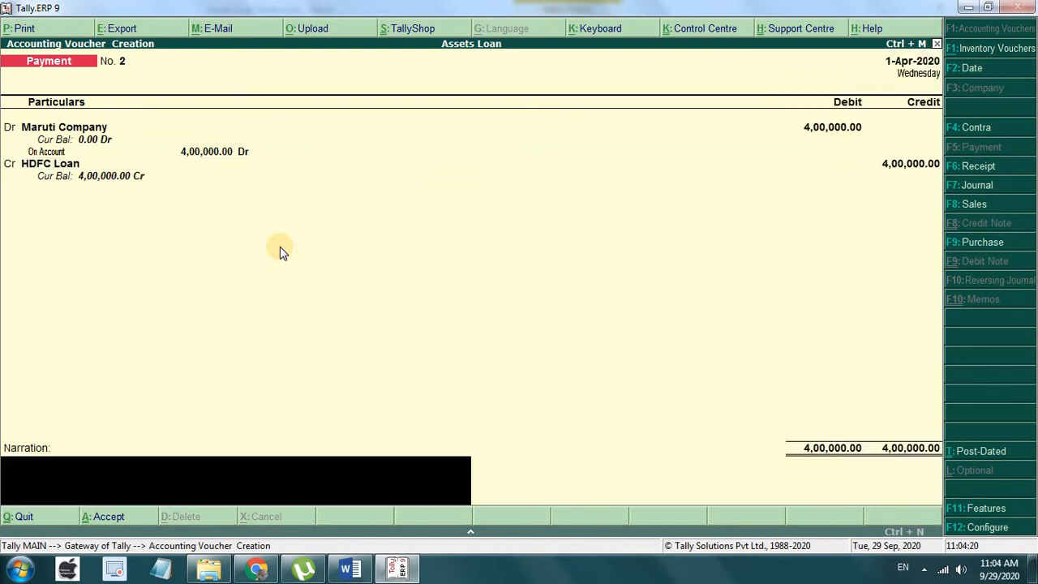
Step: After the save error as a Payment, switch to Journal and save it as Journal No. 2
key(Return)
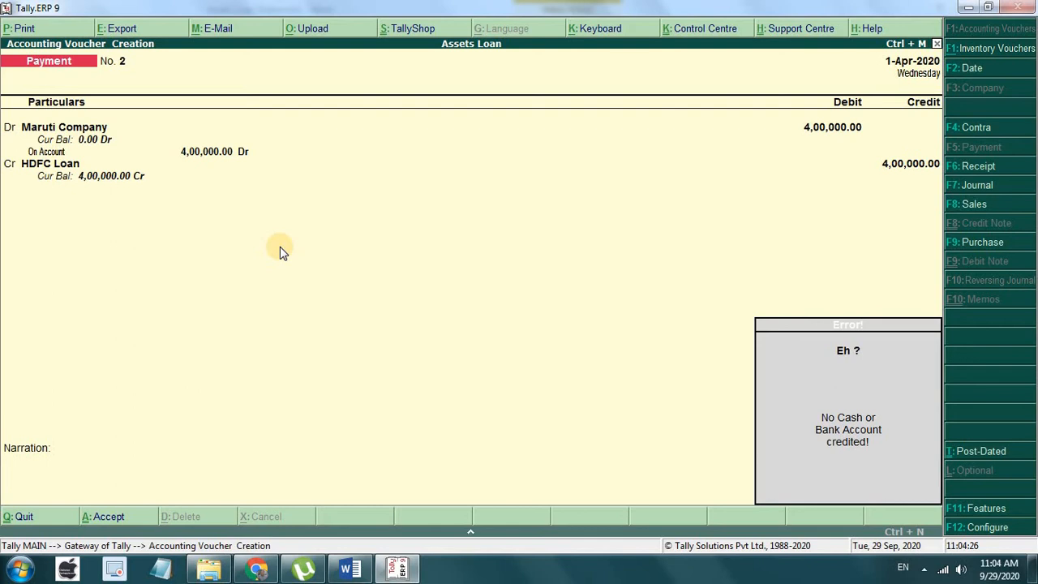
key(Return)
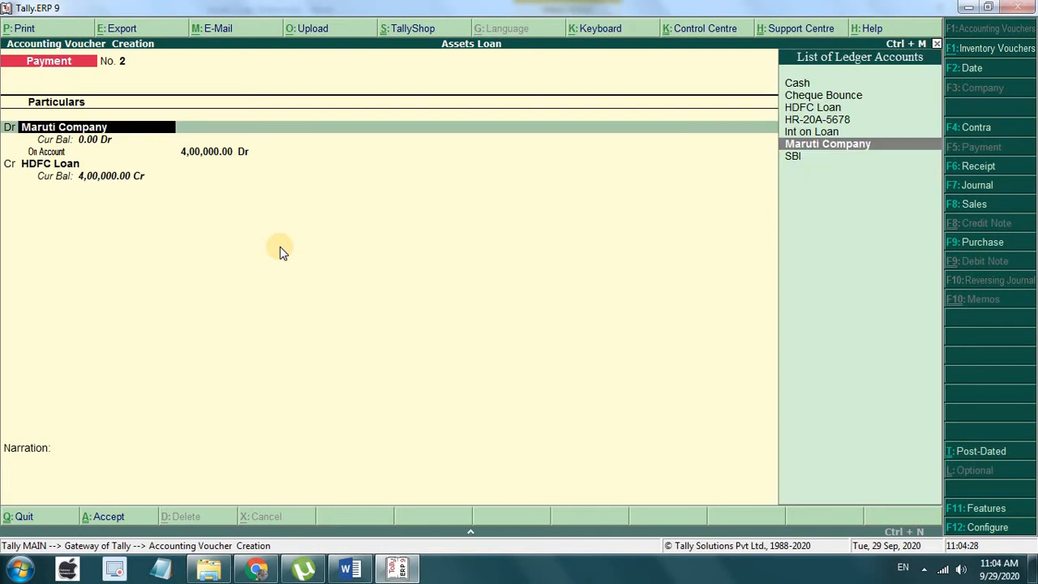
key(F7)
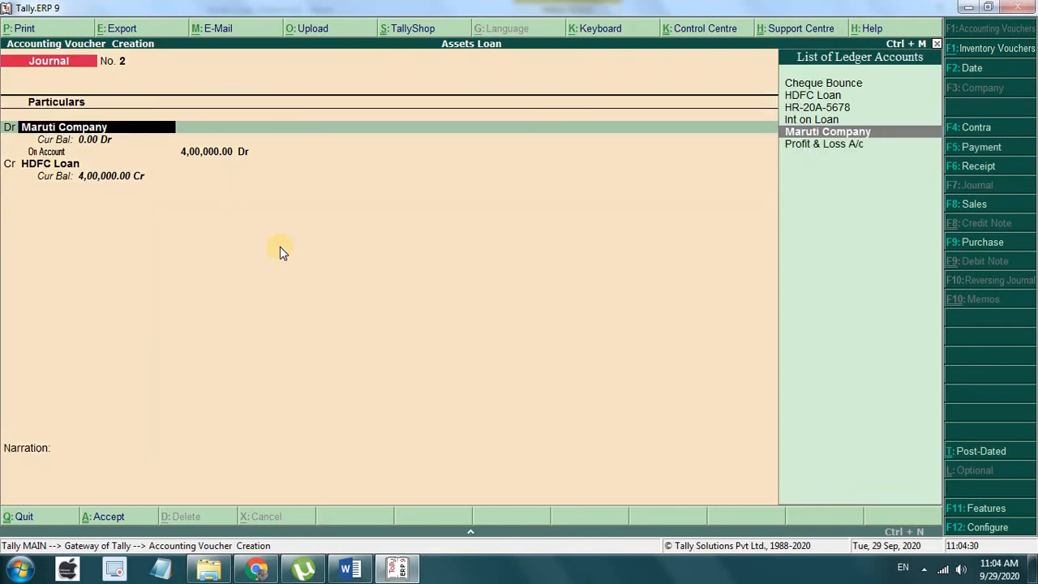
key(ctrl+a)
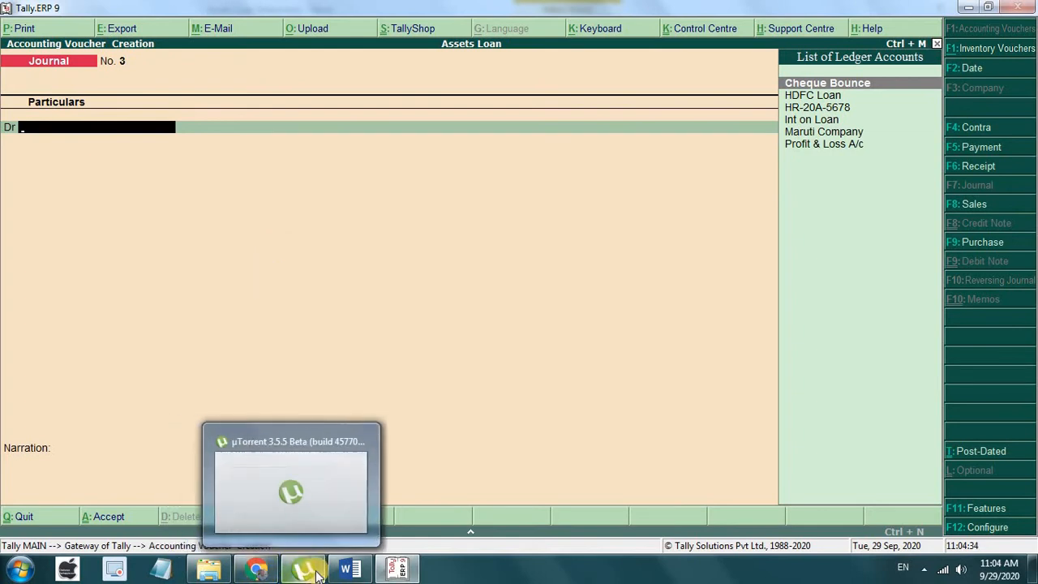
click(349, 569)
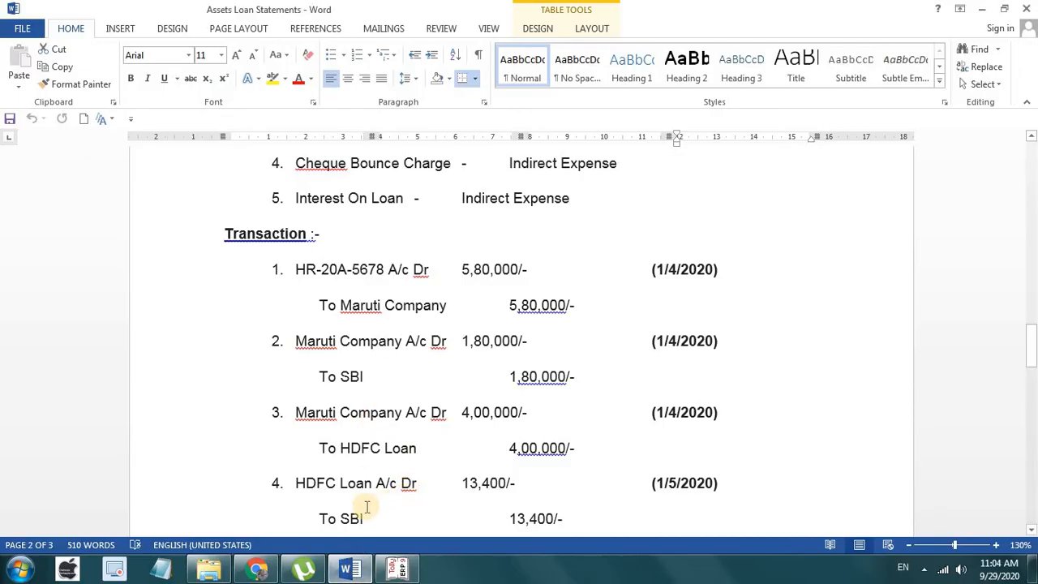
scroll(364, 505, down, 2)
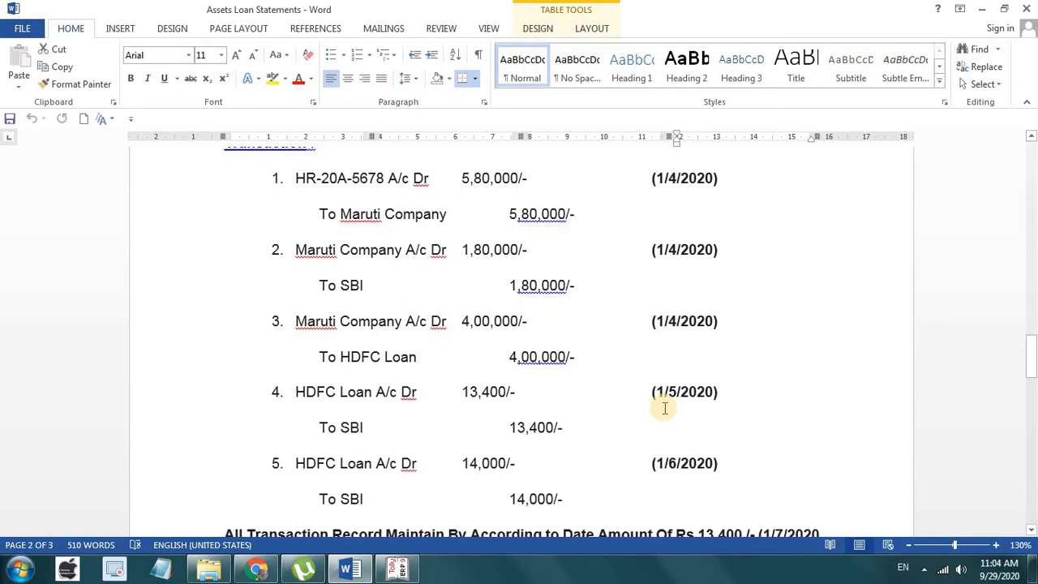
click(397, 569)
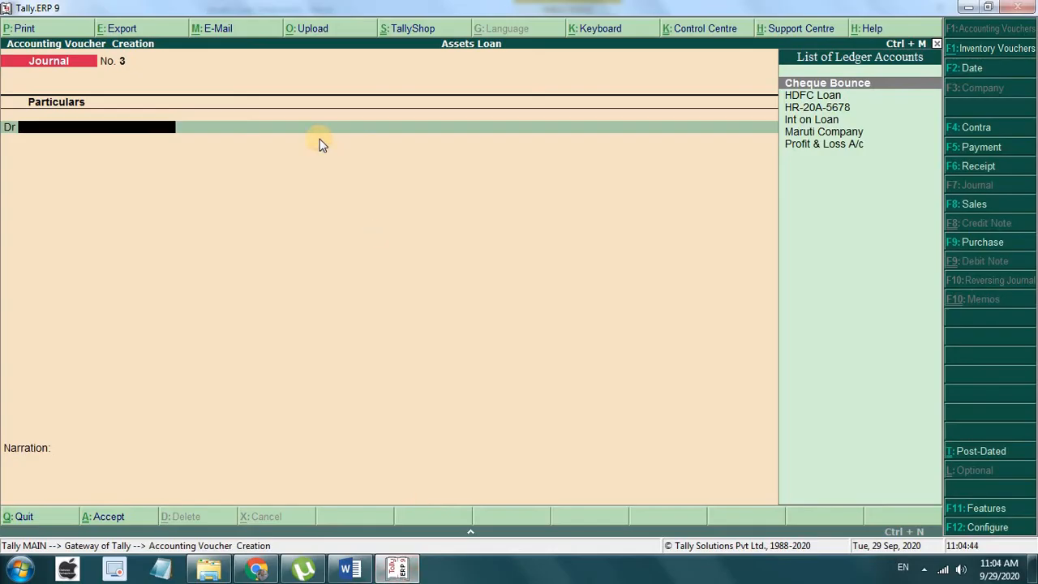
Step: Start a Payment voucher dated 1-May-2020 after checking the statement in Word
key(F5)
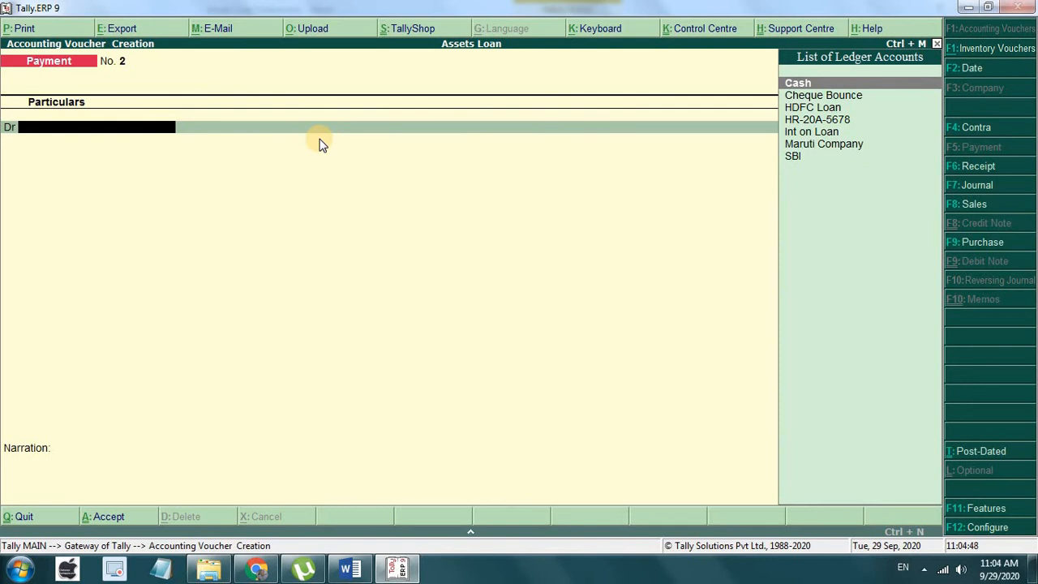
key(F2)
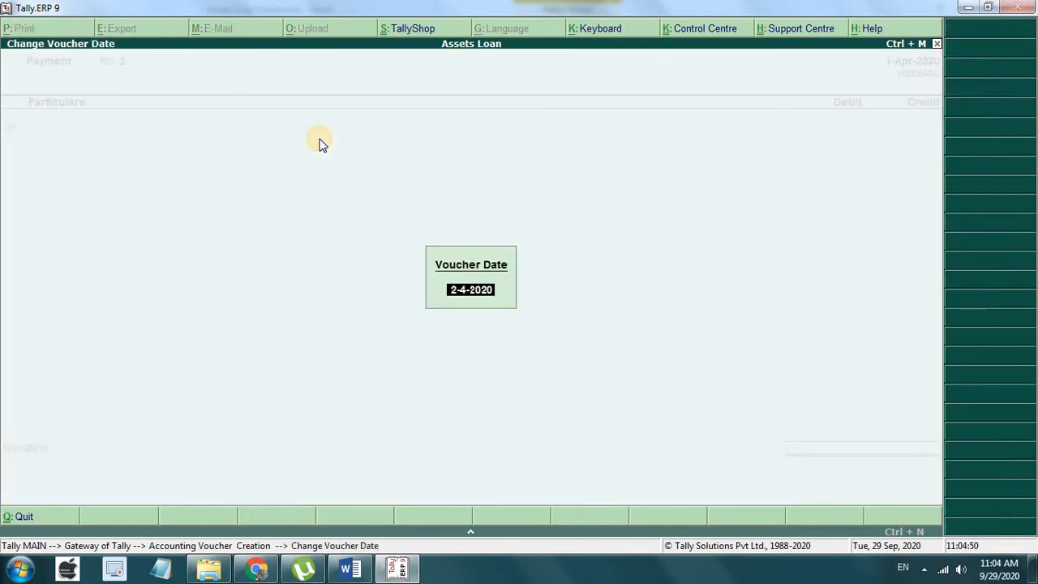
text(1-5-2020)
key(Return)
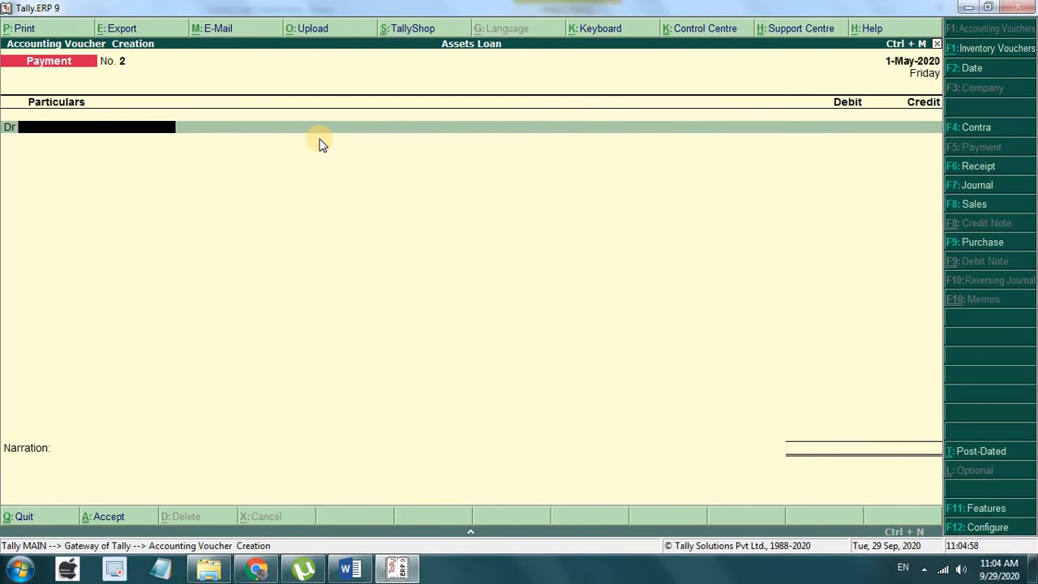
click(389, 571)
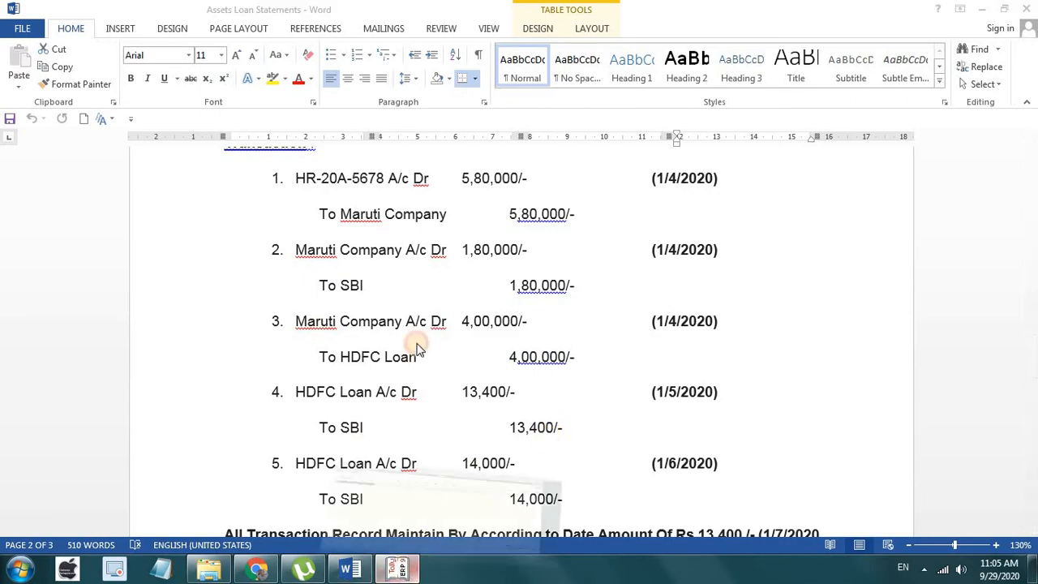
click(401, 570)
Step: Debit HDFC Loan 13,400, credit SBI with bank allocation, and save Payment No. 2
text(H)
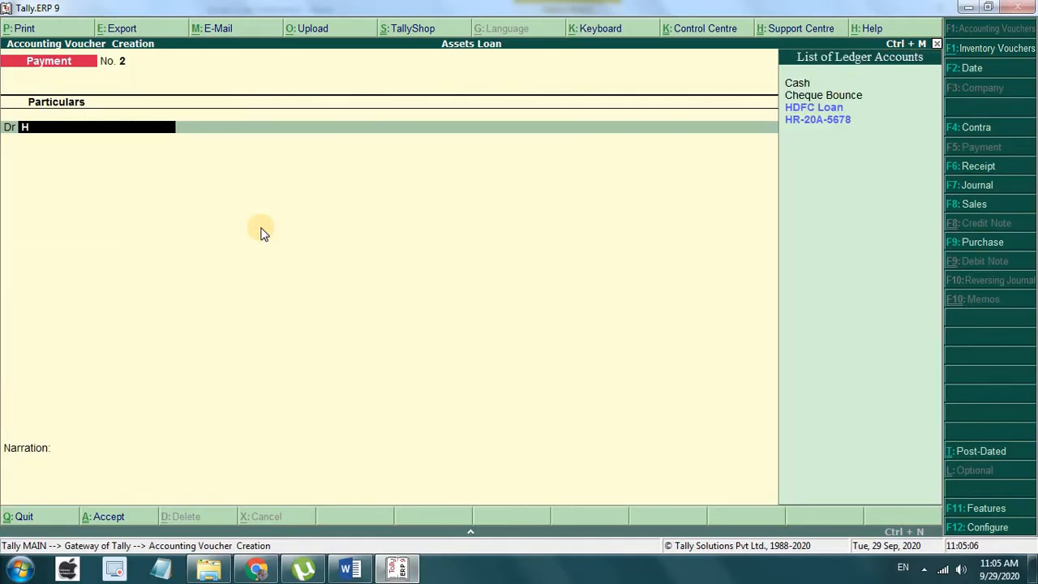
key(Return)
text(13400)
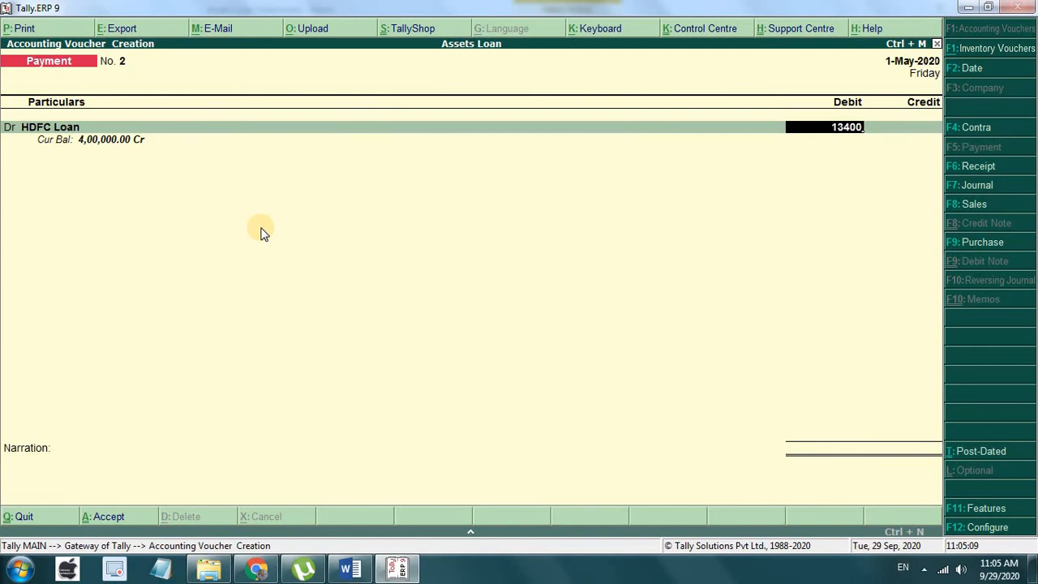
key(Return)
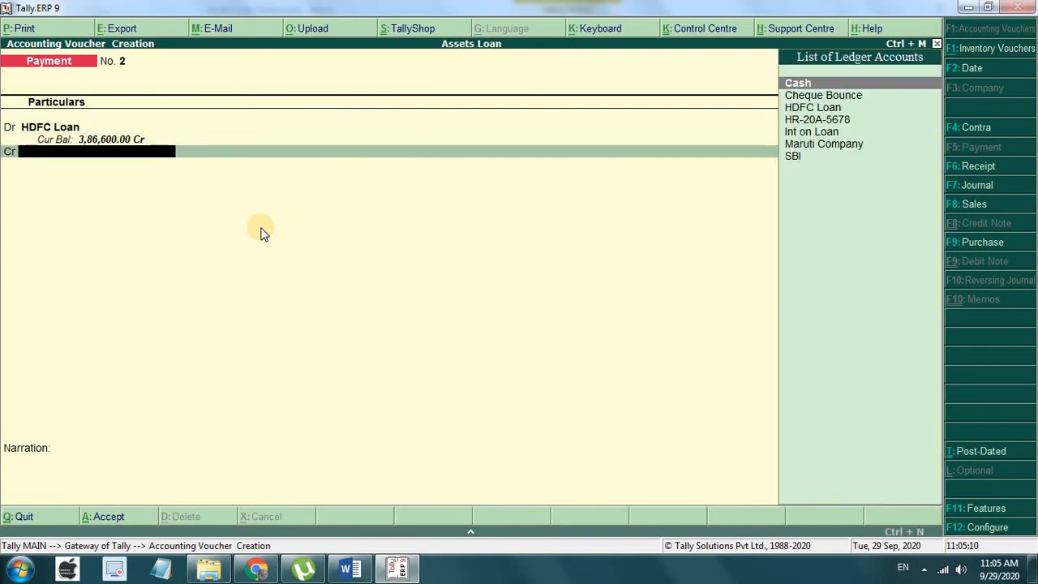
key(Down)
key(Down)
key(Down)
key(Down)
key(Down)
key(Down)
key(Return)
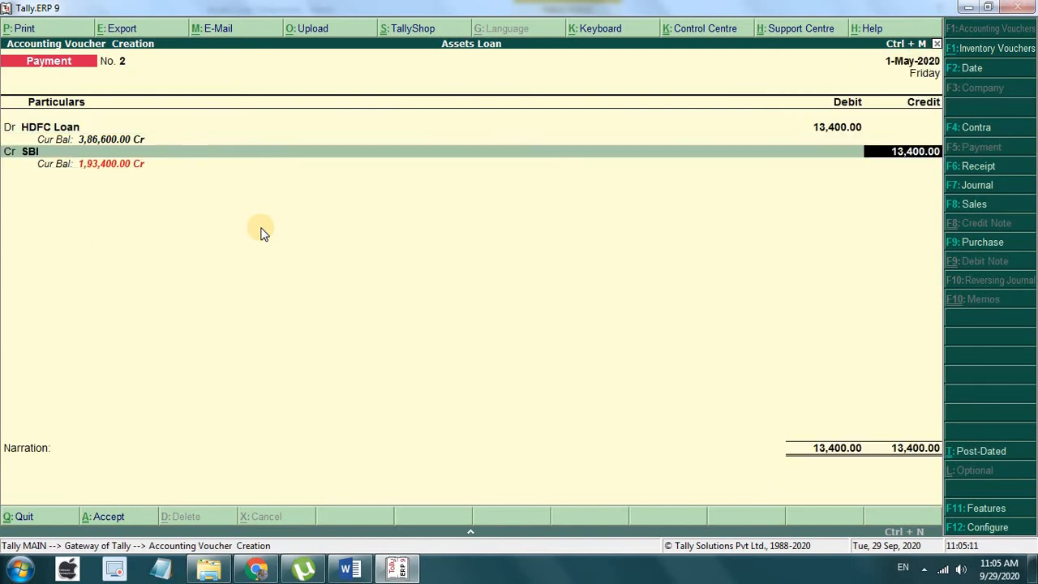
key(Return)
key(Return)
key(Return)
key(Return)
key(Return)
key(Return)
key(Return)
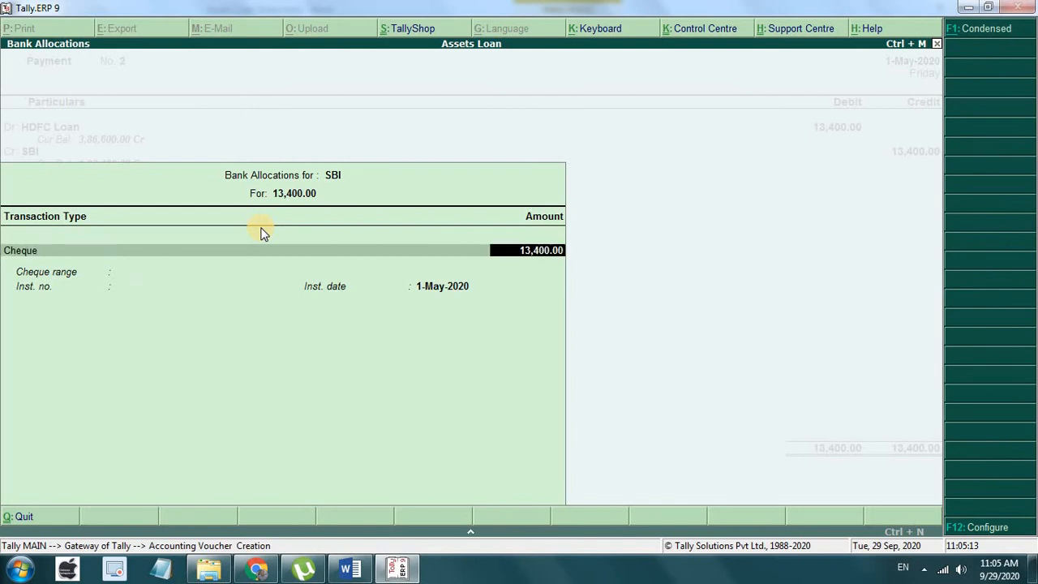
key(Return)
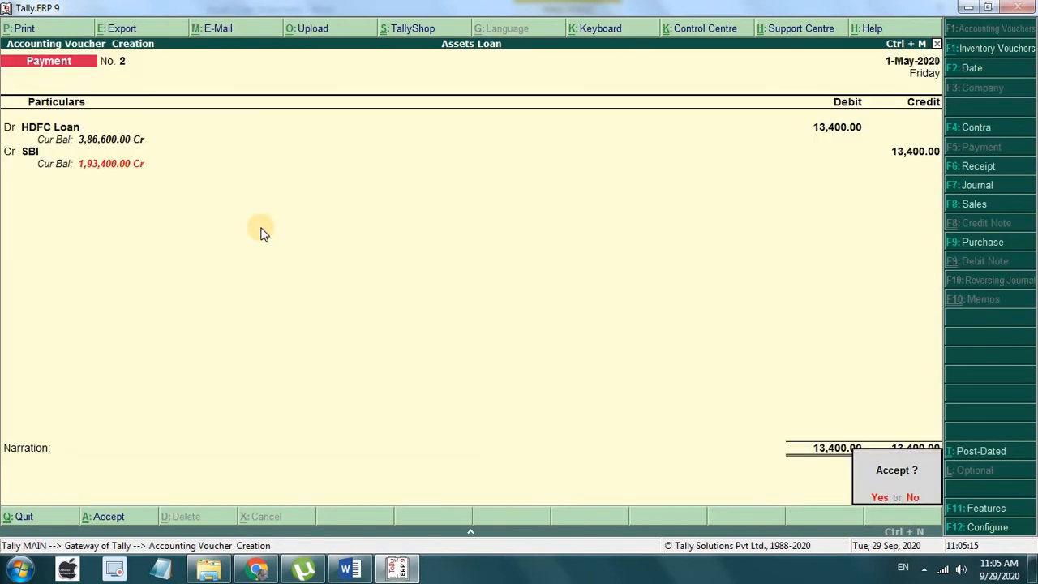
key(Return)
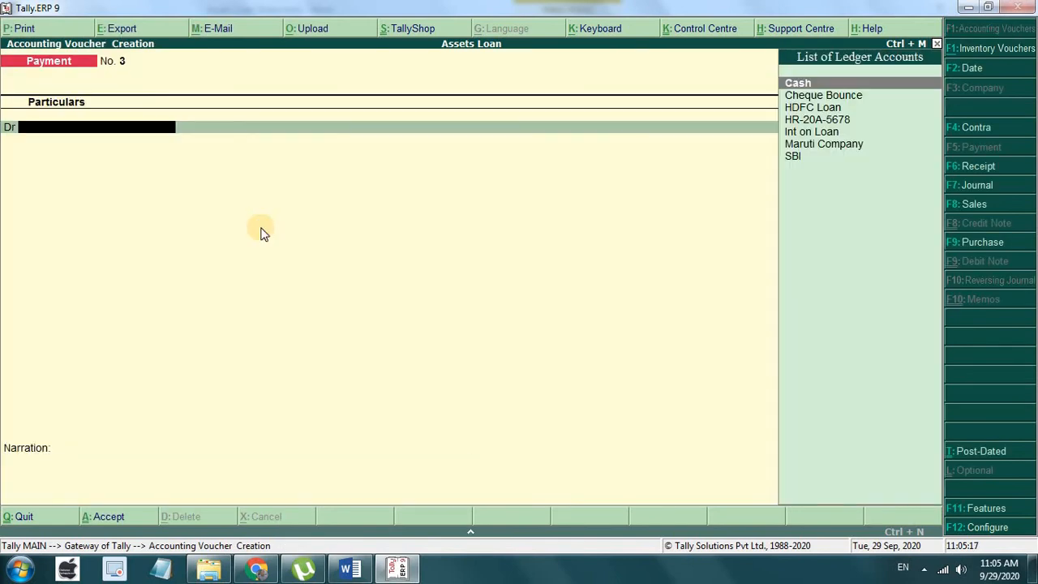
Step: Date the next Payment voucher 1-Jun-2020 and select HDFC Loan as the debit ledger
key(F2)
text(1-6)
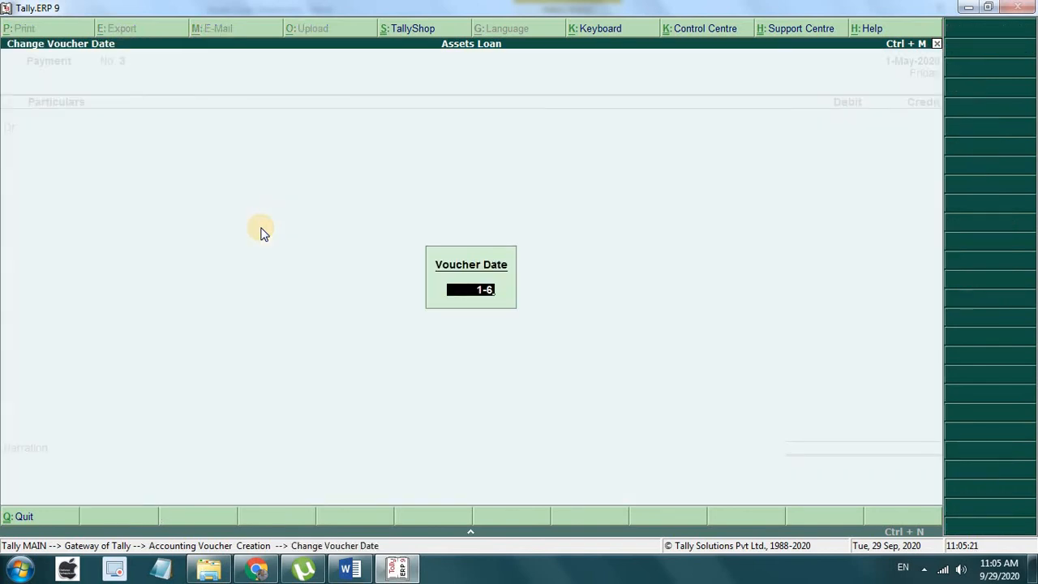
key(Return)
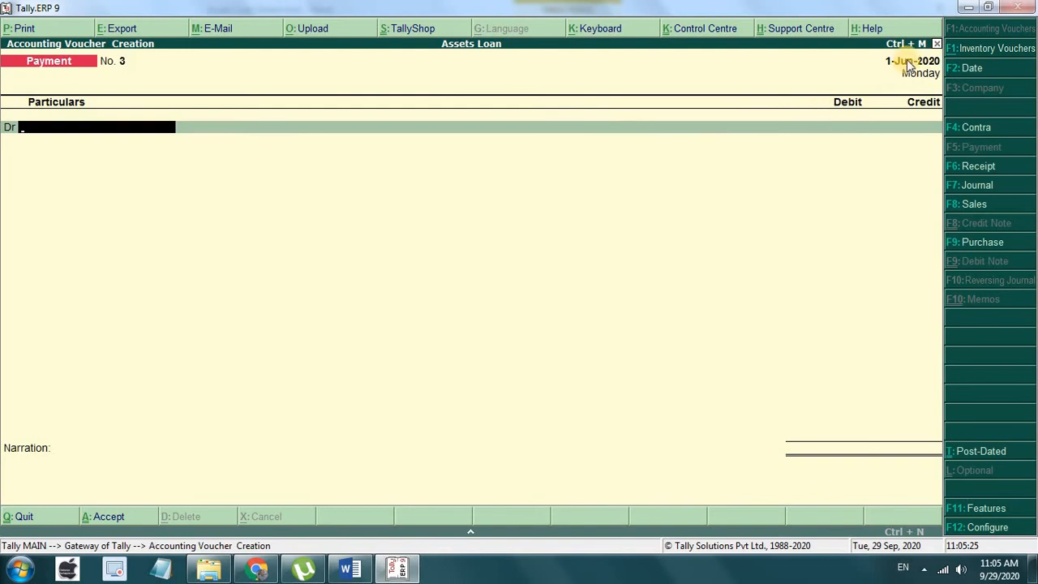
text(h)
key(Down)
key(Down)
key(Down)
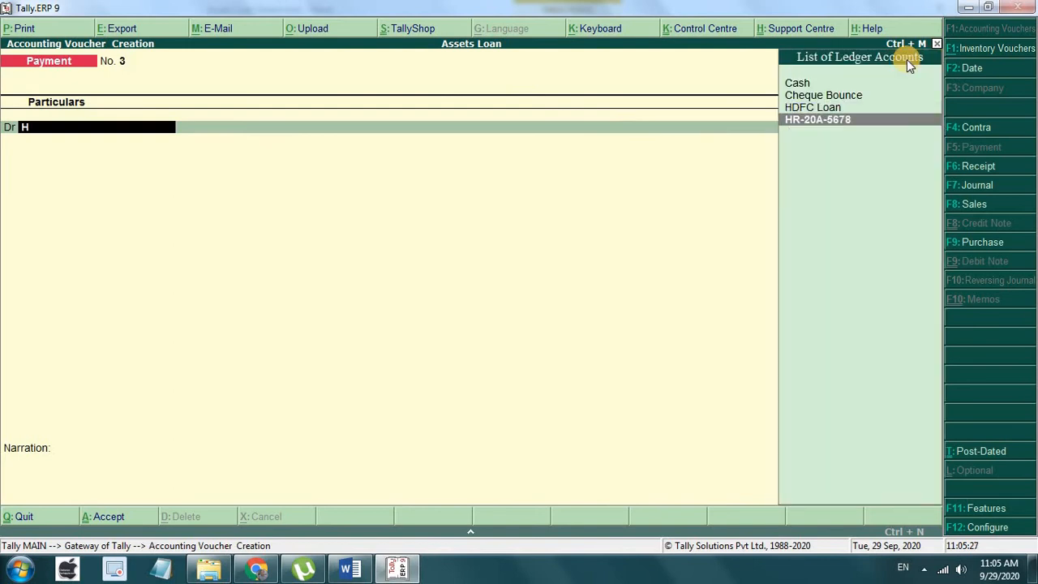
key(Up)
key(Return)
Step: Enter 13,400 from SBI, save Payment No. 3, and check transaction 5 in the Word statement
text(13400)
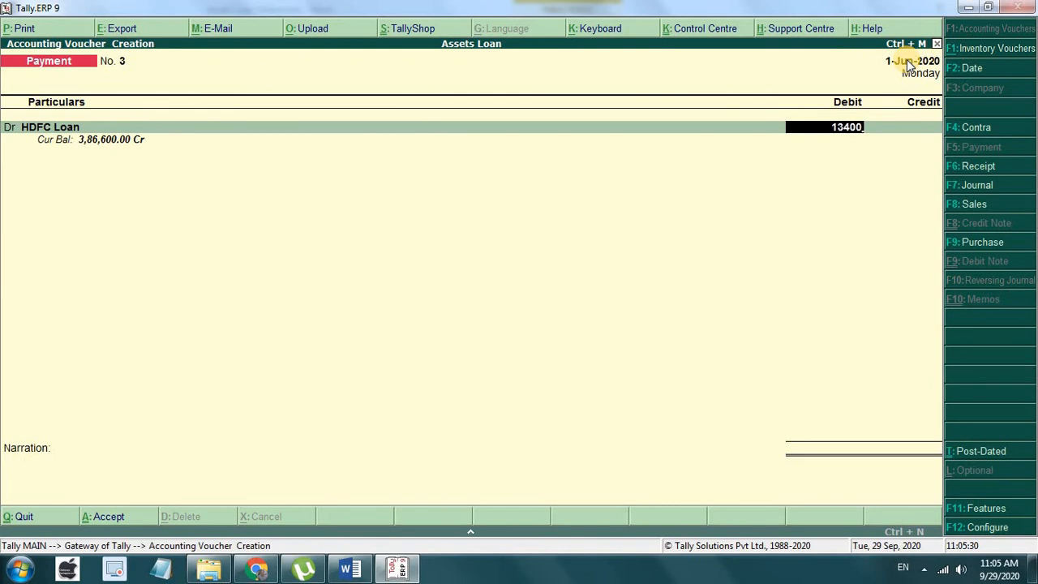
key(Return)
key(Return)
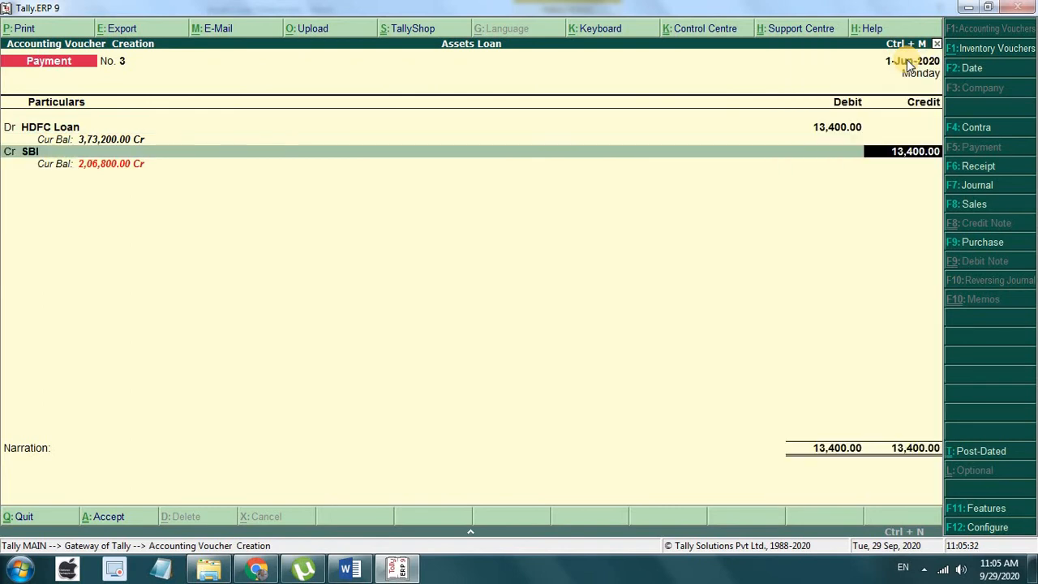
key(Return)
key(Return)
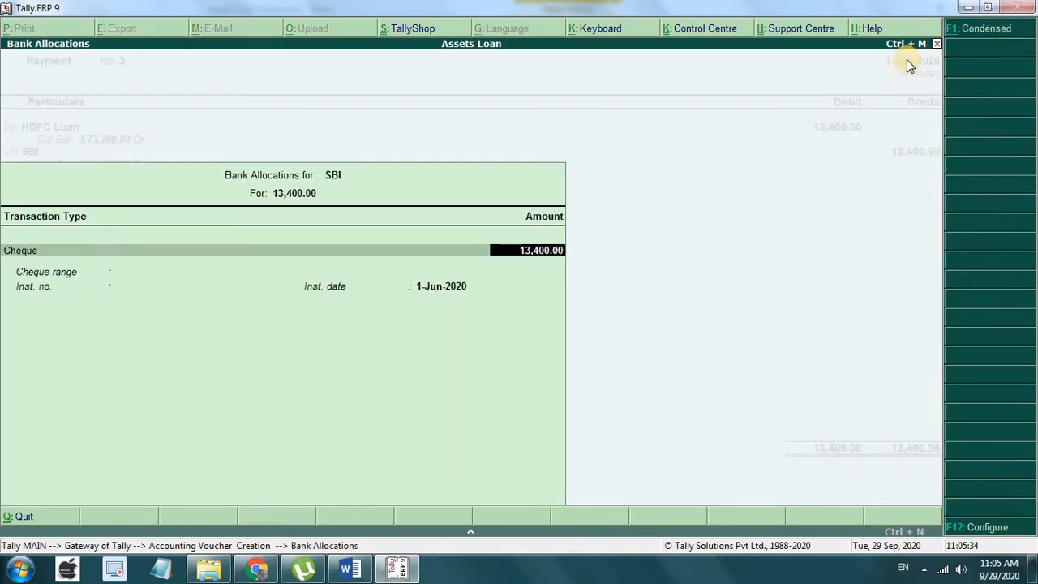
key(Return)
key(Return)
key(Return)
key(Return)
key(Return)
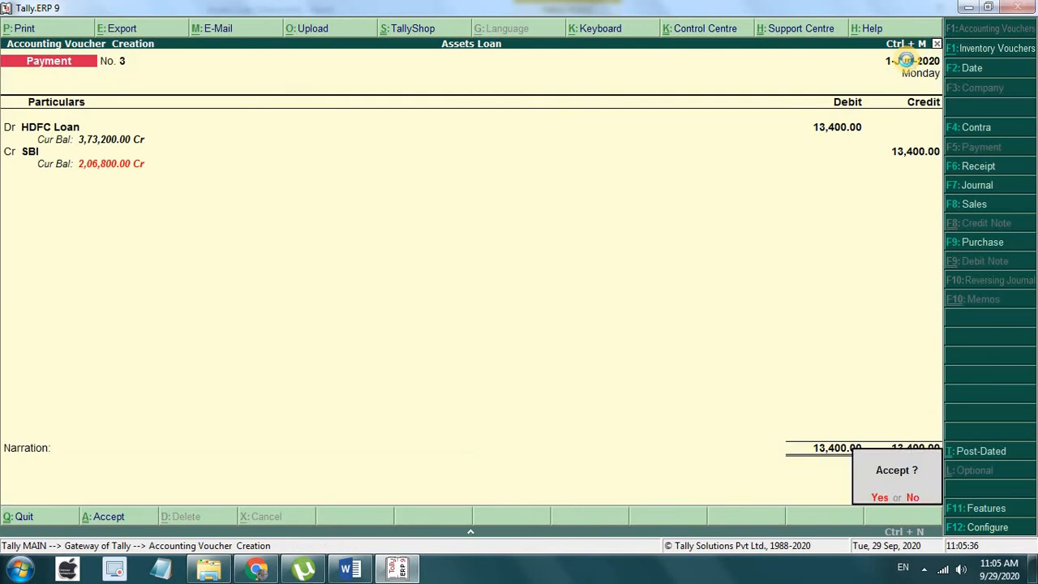
key(Return)
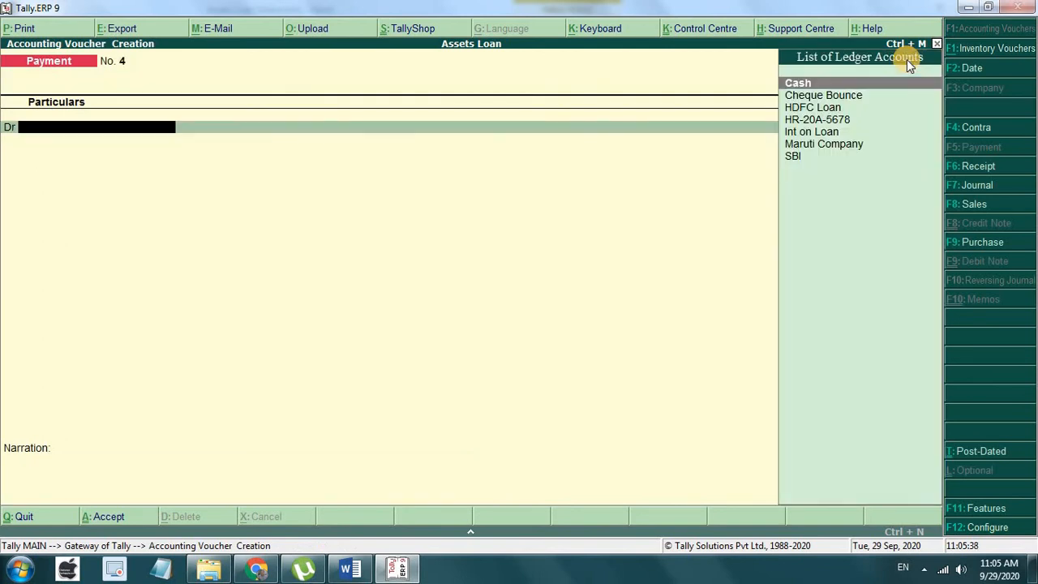
click(349, 568)
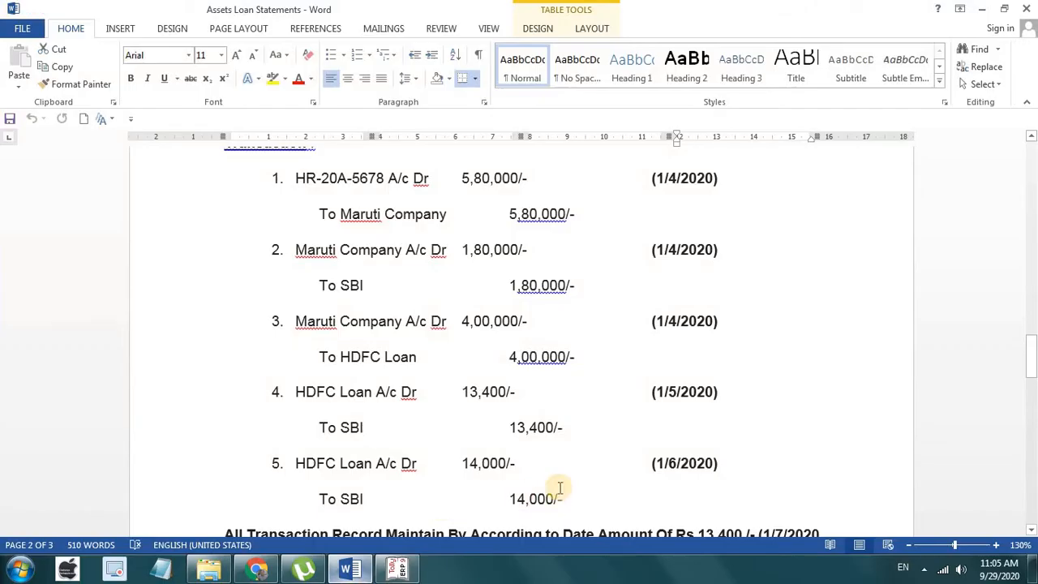
scroll(570, 483, down, 1)
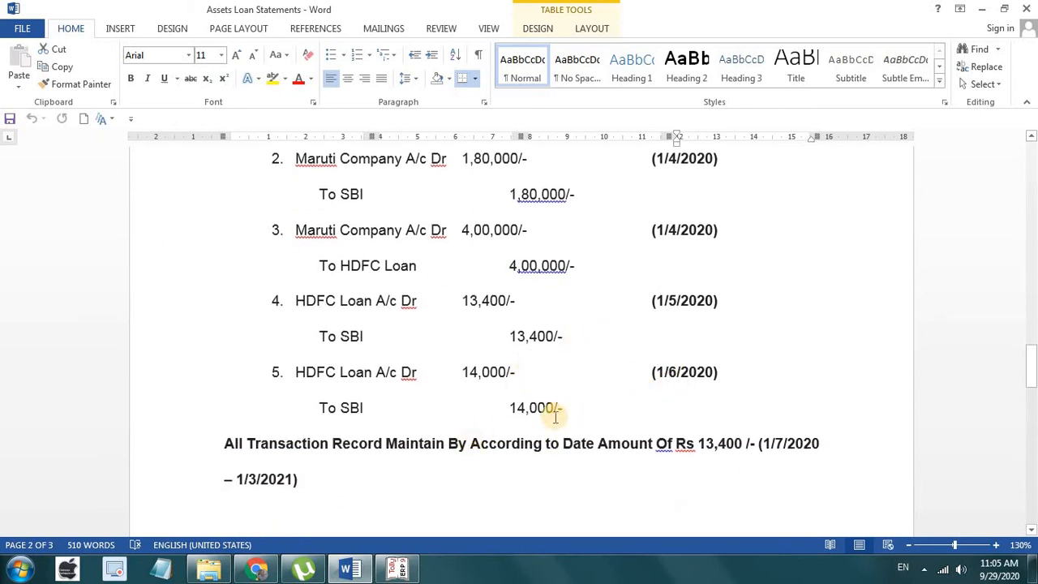
Step: Reopen Payment No. 3 and change the HDFC Loan / SBI amount from 13,400 to 14,000
click(396, 569)
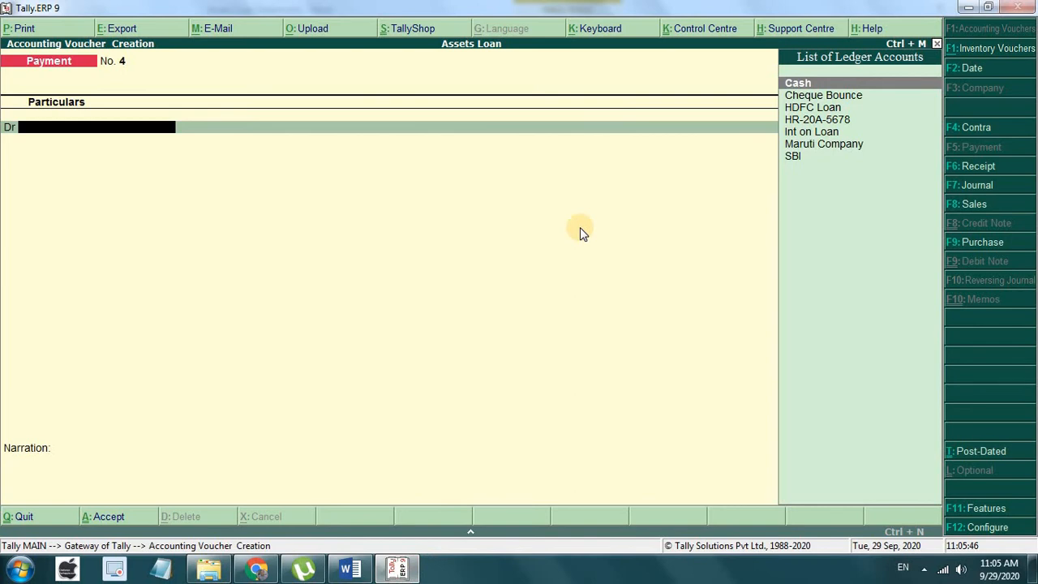
key(Page_Up)
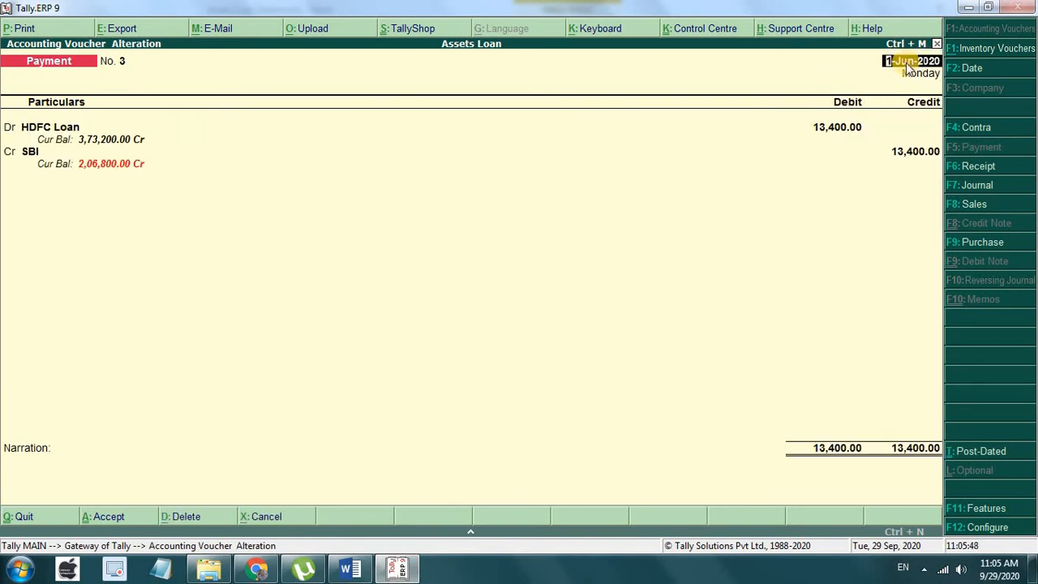
key(Return)
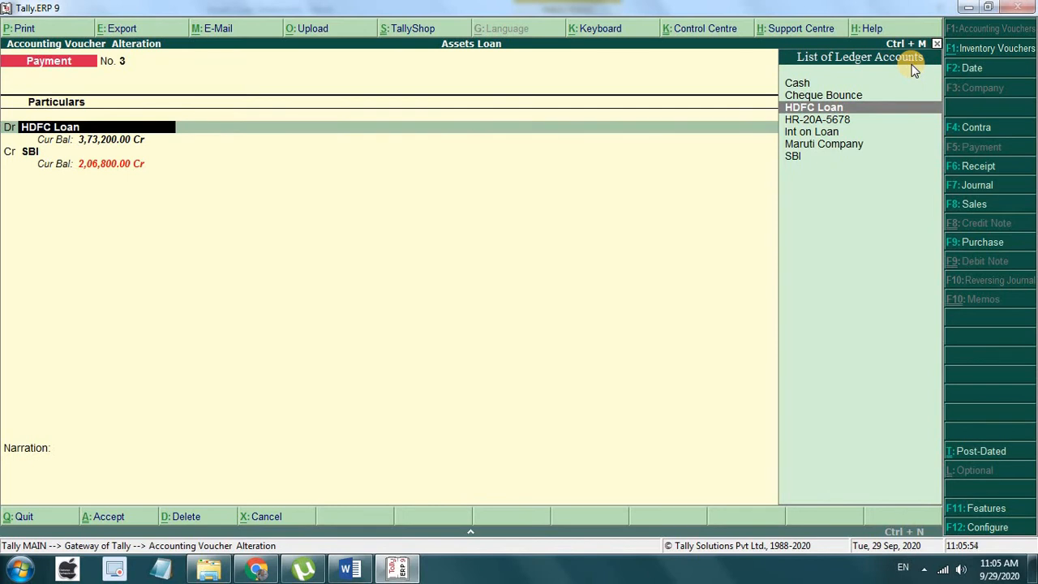
key(Return)
text(14000)
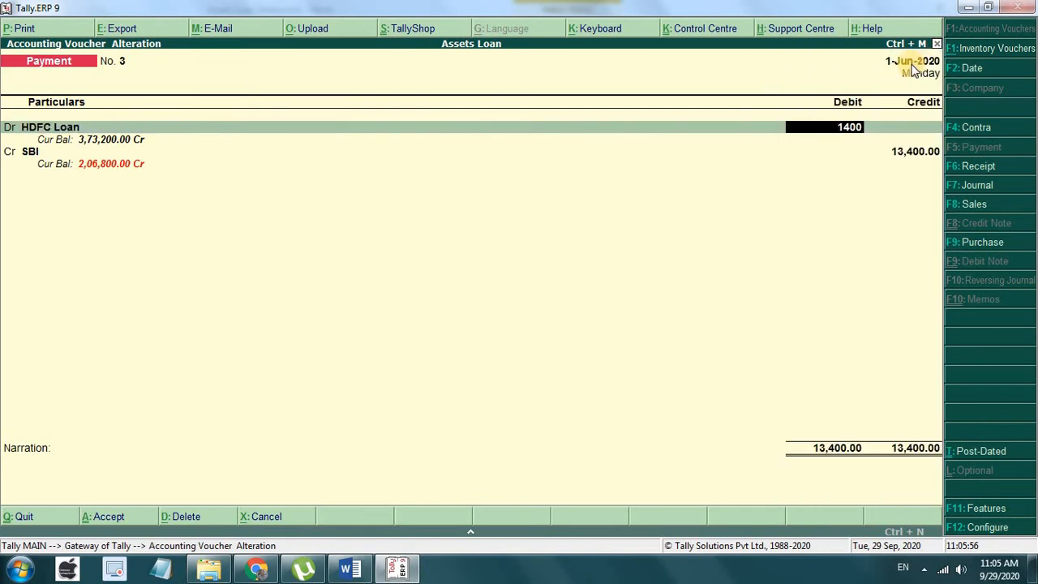
key(Return)
key(Return)
key(Return)
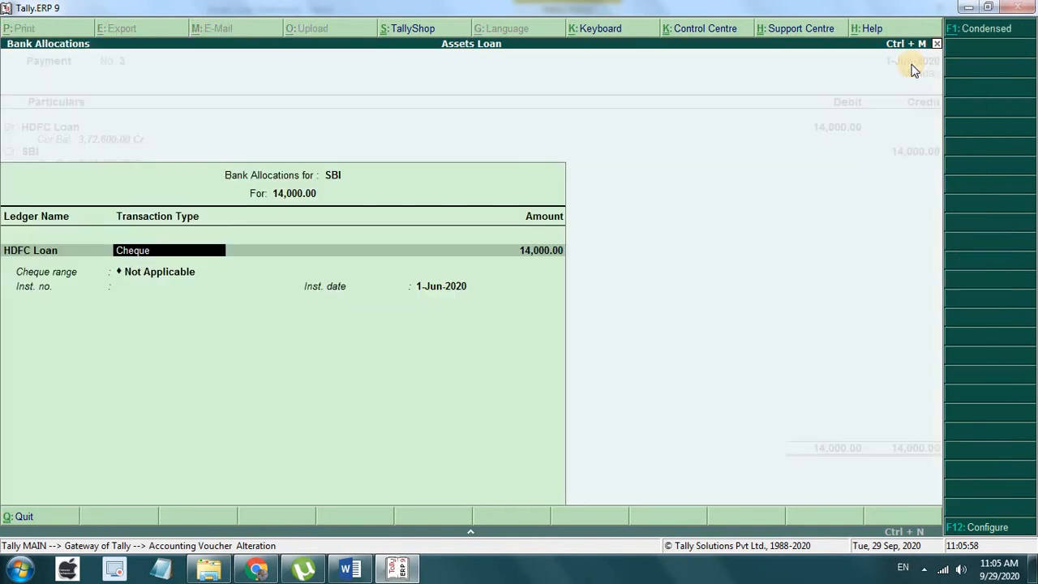
key(Return)
key(Return)
key(Return)
key(Return)
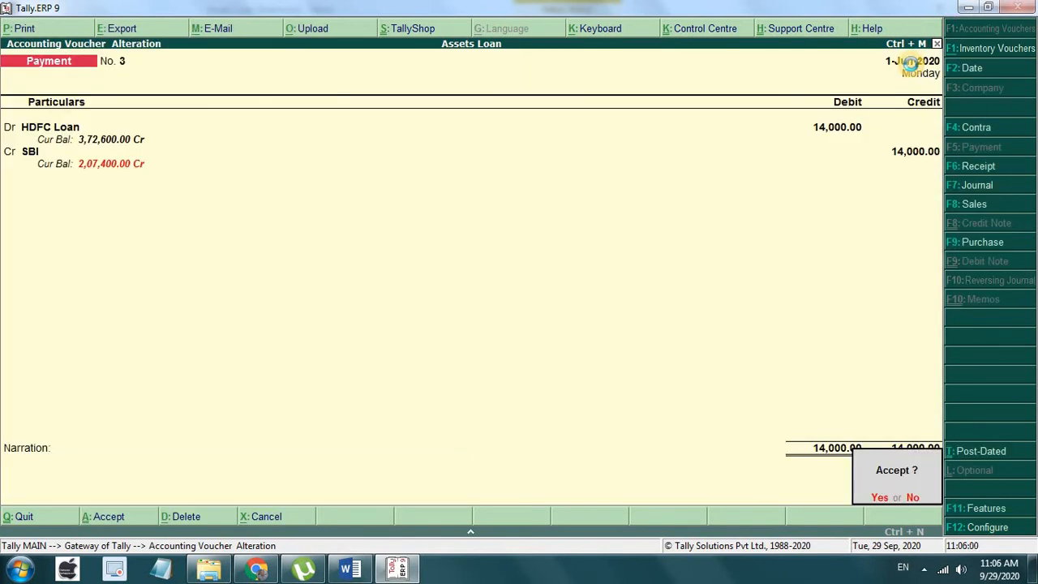
key(Return)
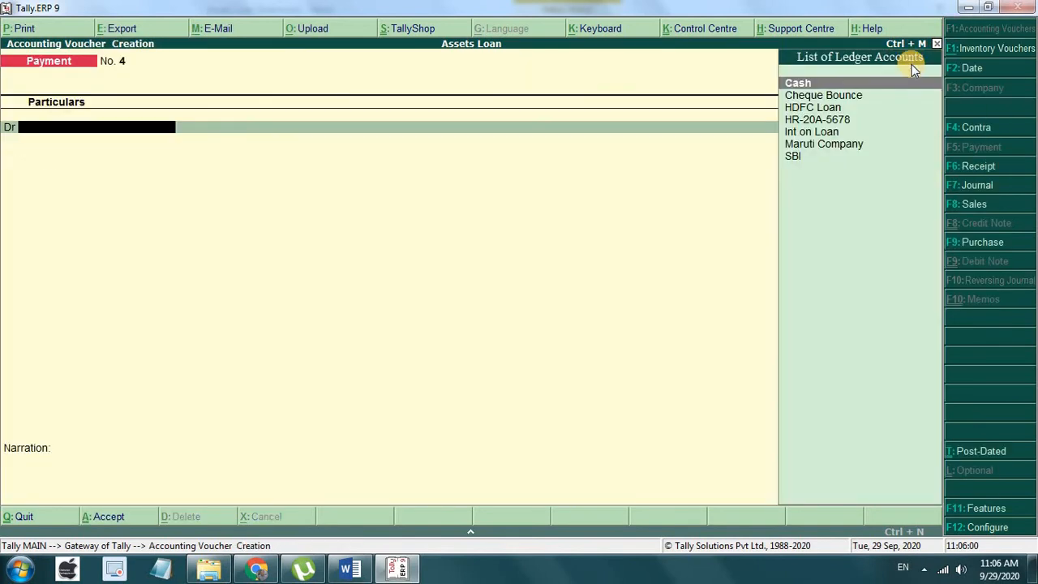
Step: Review the Word loan statement's transactions and EMI table, highlighting the 14000/- SBI payment dated 1/6/2020
click(350, 568)
scroll(487, 395, down, 5)
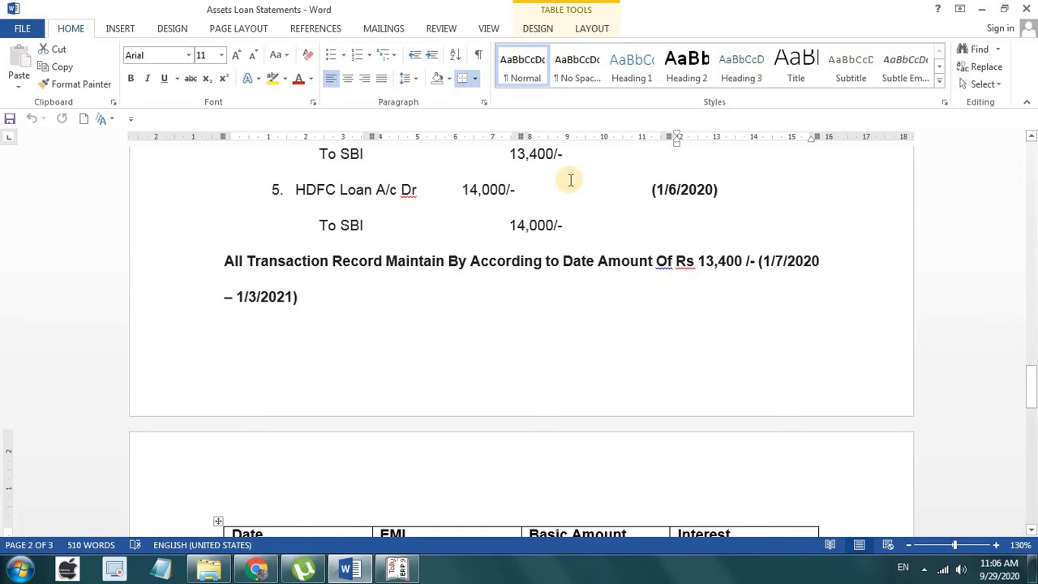
scroll(571, 180, down, 20)
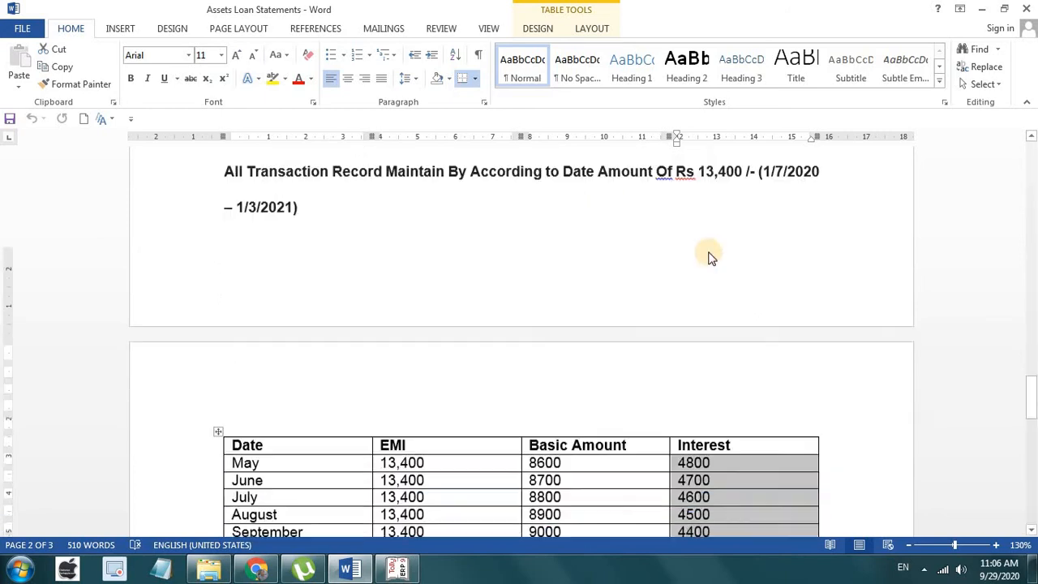
scroll(490, 266, up, 1)
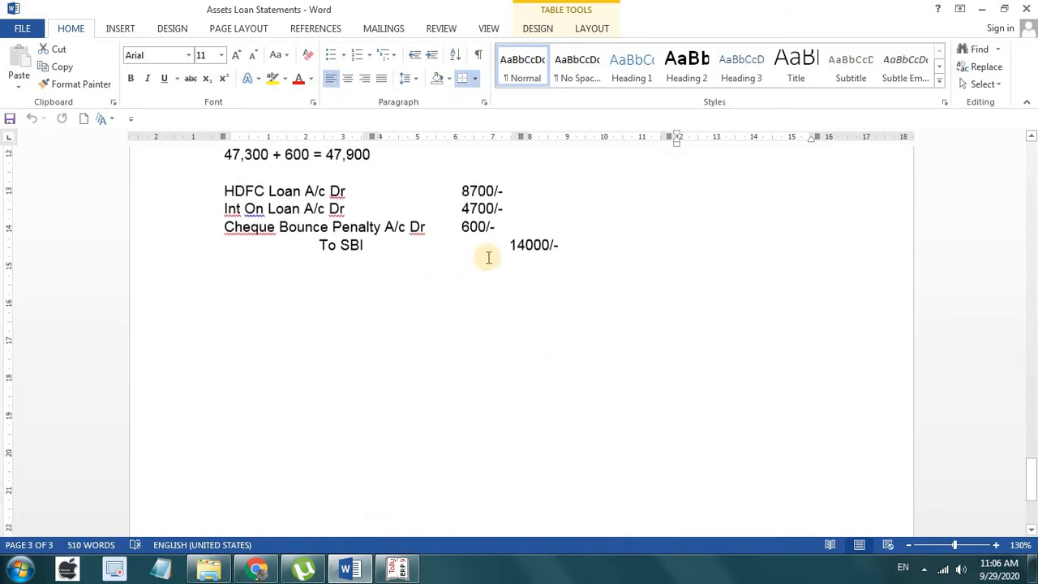
drag(558, 245, 506, 246)
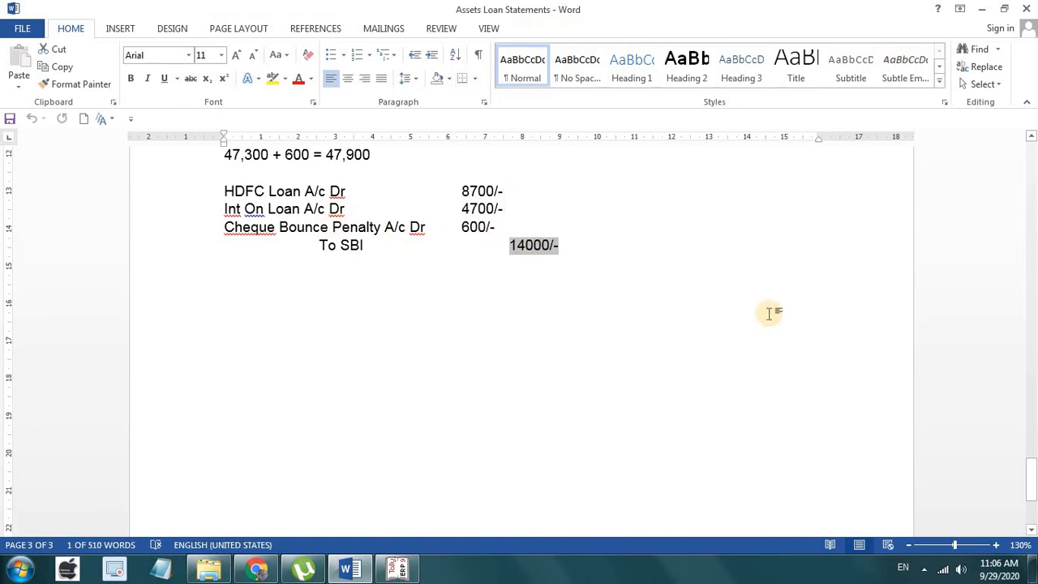
scroll(770, 314, up, 15)
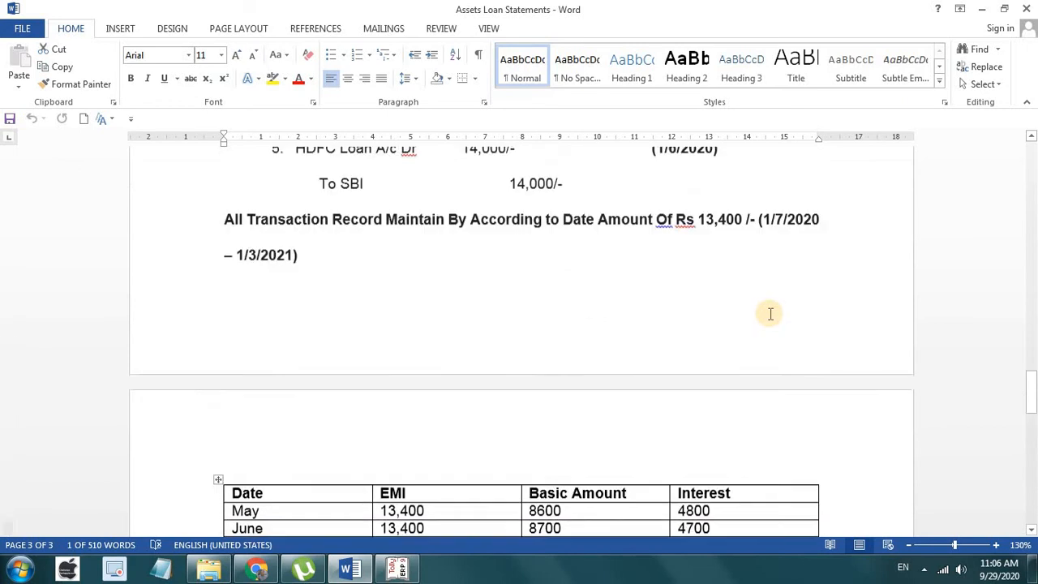
scroll(447, 366, down, 3)
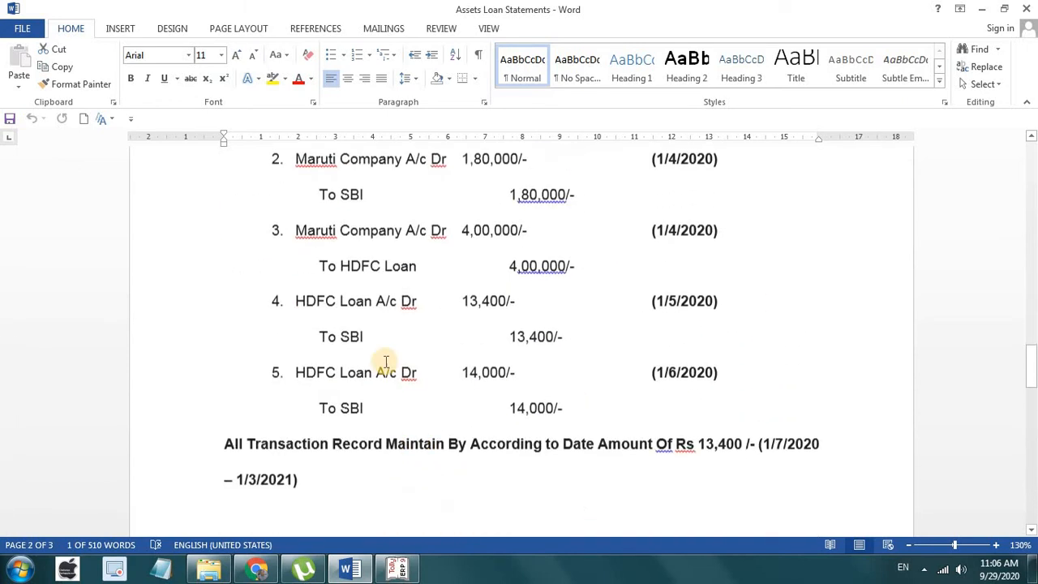
Step: Save payment voucher No. 4 dated 1-Jul-2020, debiting HDFC Loan 13,400 and crediting SBI
click(397, 569)
key(F2)
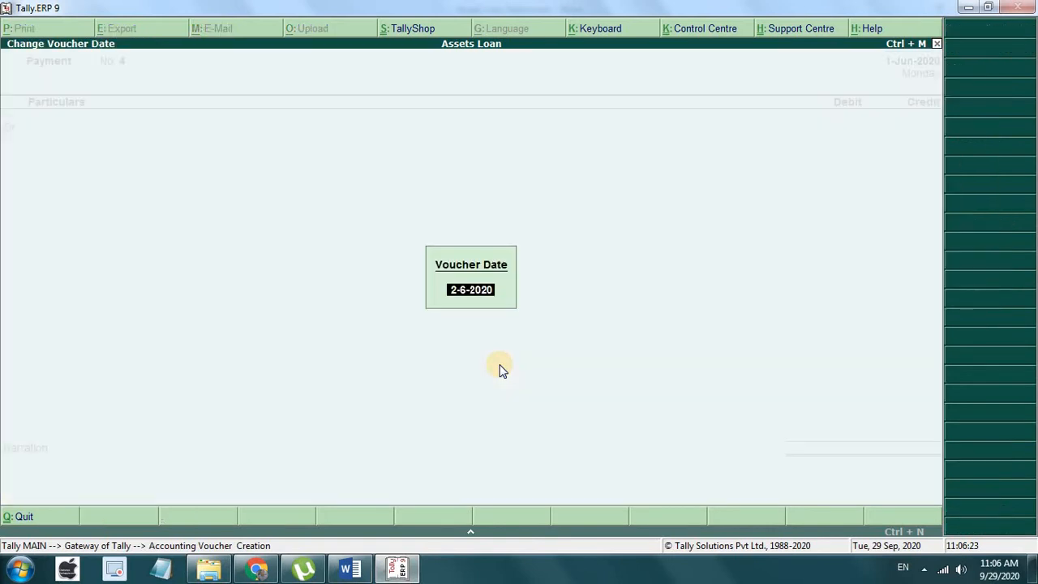
text(1-7)
key(Return)
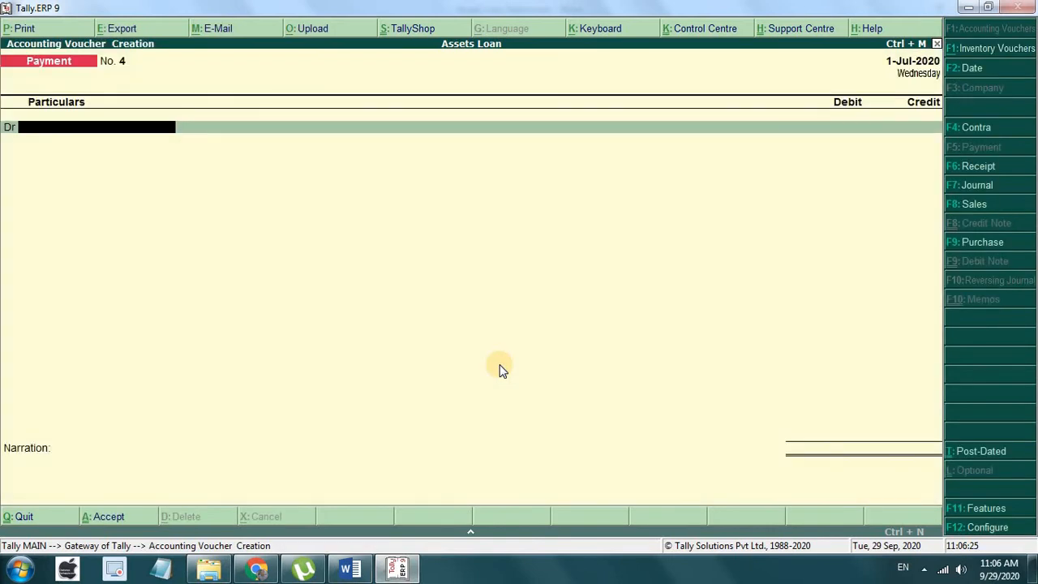
key(Down)
key(Down)
key(Return)
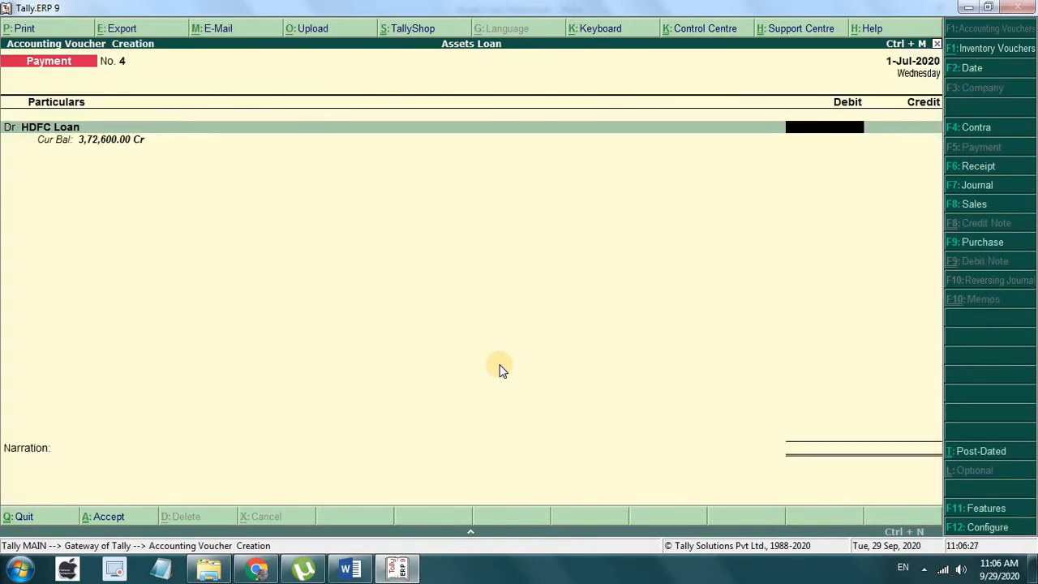
text(13400)
key(Return)
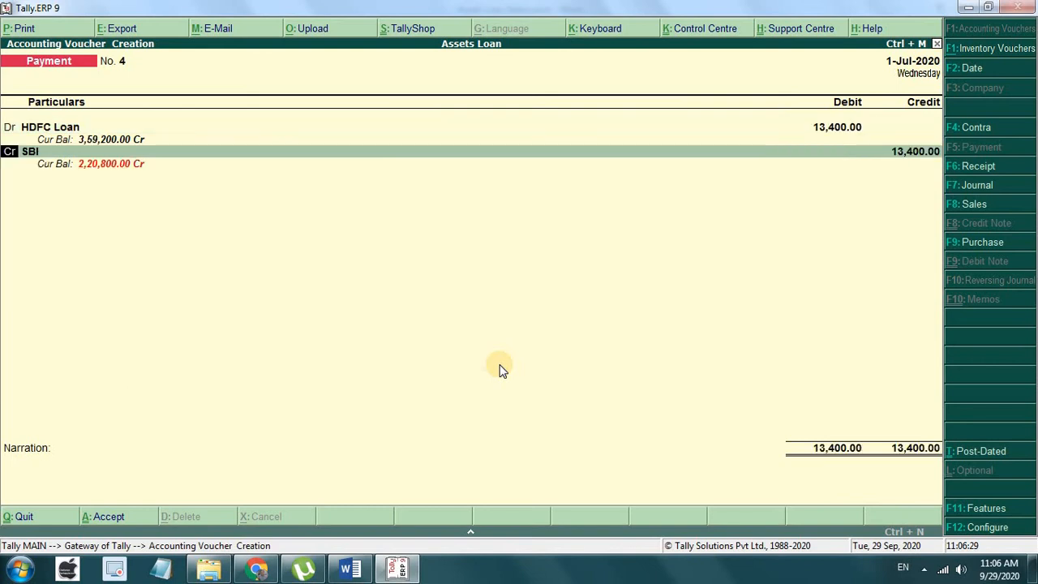
key(Return)
key(Return)
key(Return)
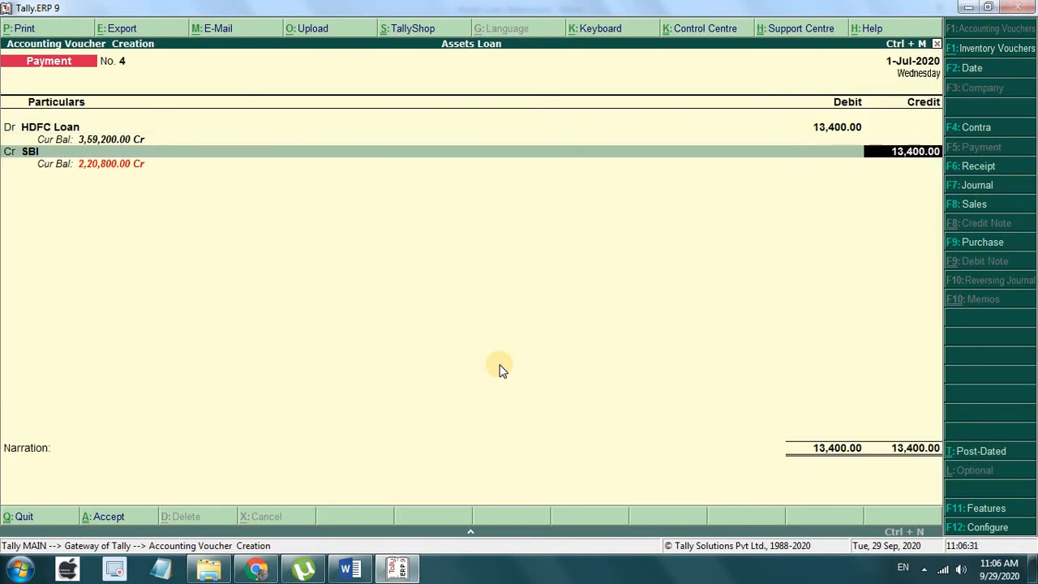
key(Return)
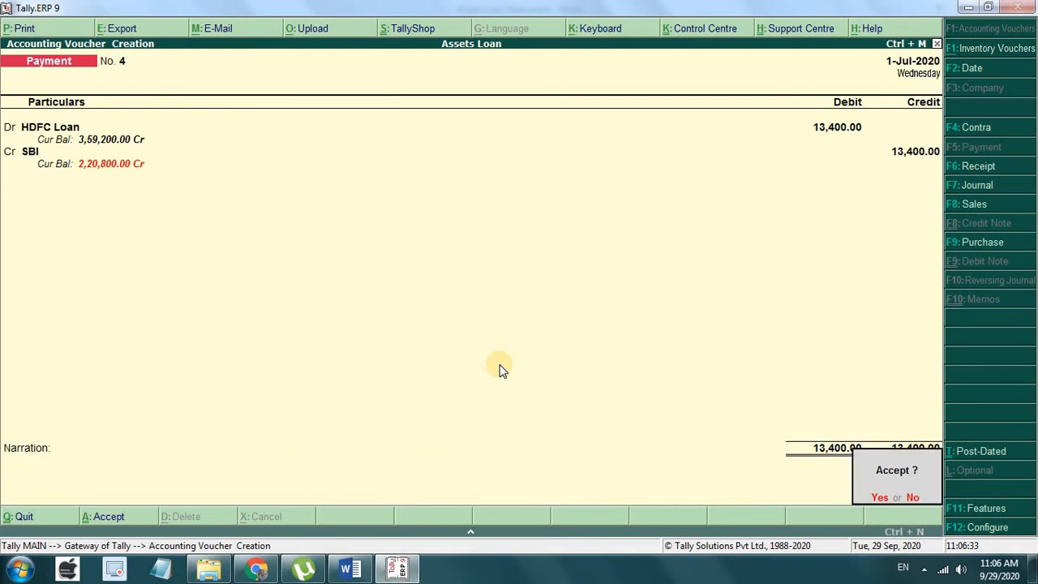
key(Return)
Step: Fill payment voucher No. 5 dated 1-Aug-2020 with HDFC Loan Dr 13,400 and SBI Cr
key(Down)
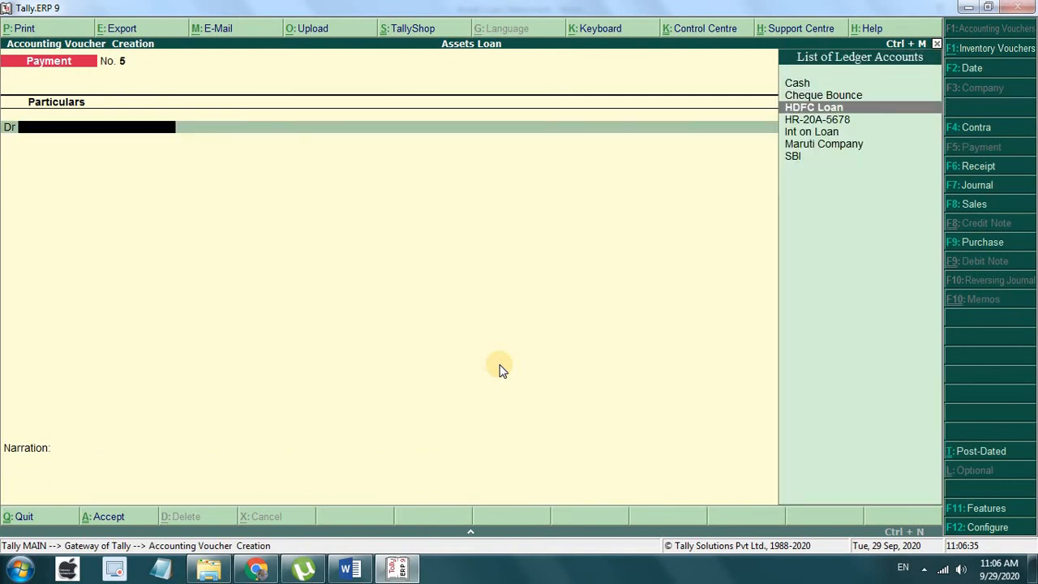
key(Return)
text(1340)
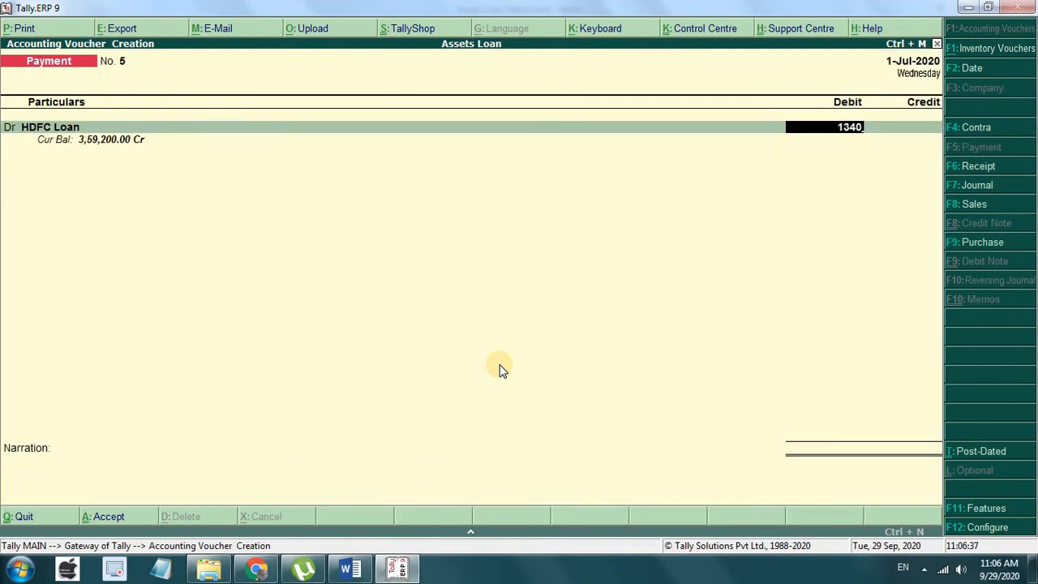
key(F2)
text(1-8)
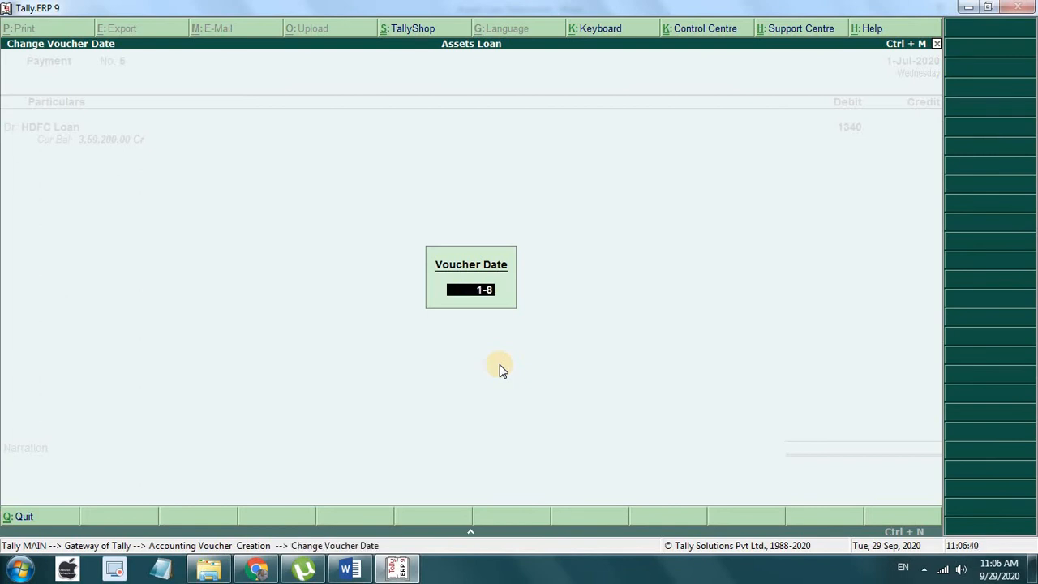
key(Return)
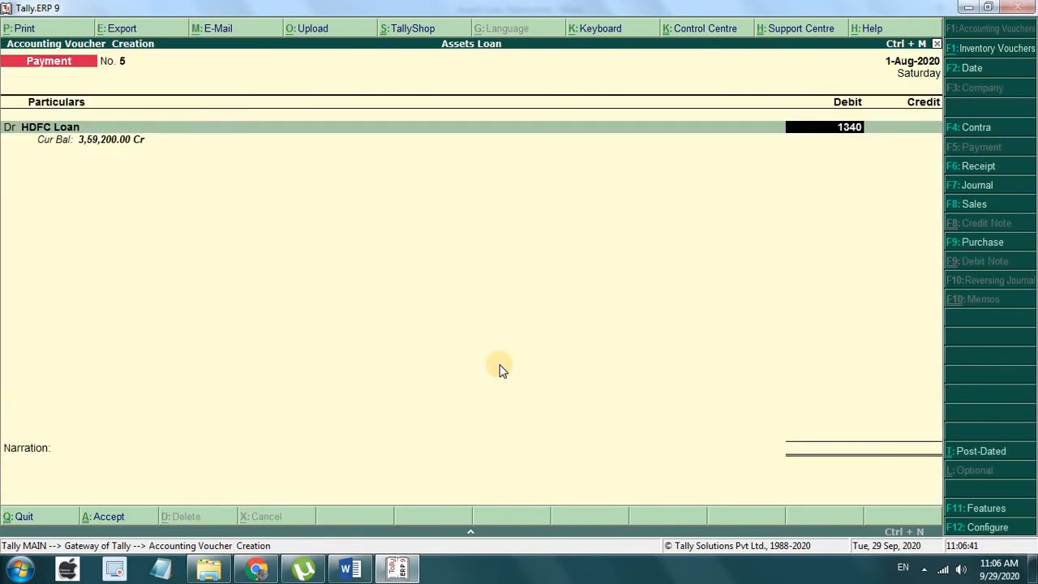
text(13)
key(BackSpace)
key(BackSpace)
text(0)
key(Return)
key(Return)
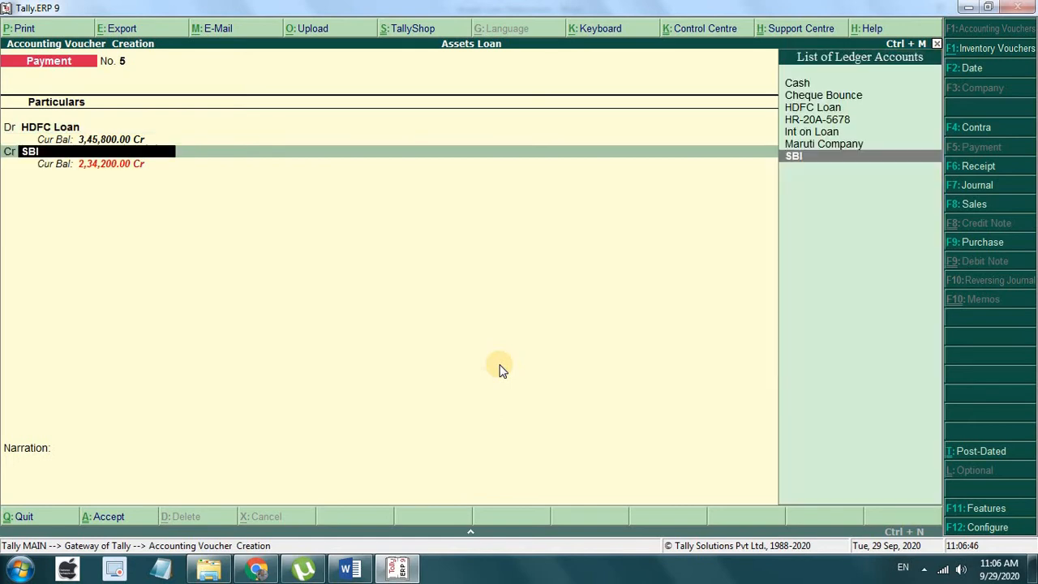
key(Return)
key(Return)
key(Return)
key(Return)
key(Return)
key(Return)
key(Return)
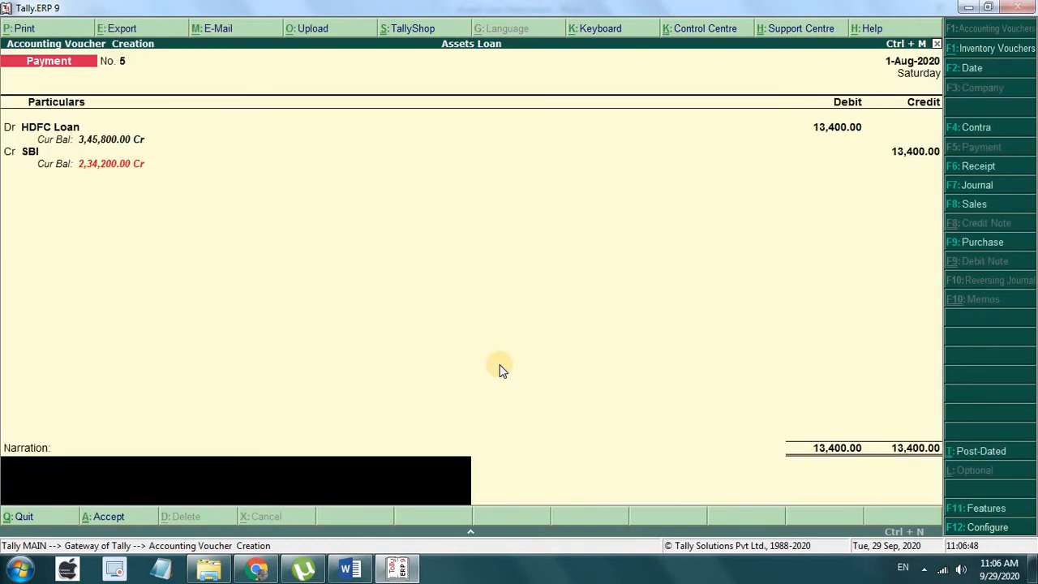
key(Return)
Step: Save voucher No. 5, then enter voucher No. 6 dated 1-Sep-2020: HDFC Loan Dr 13,400, SBI Cr
key(y)
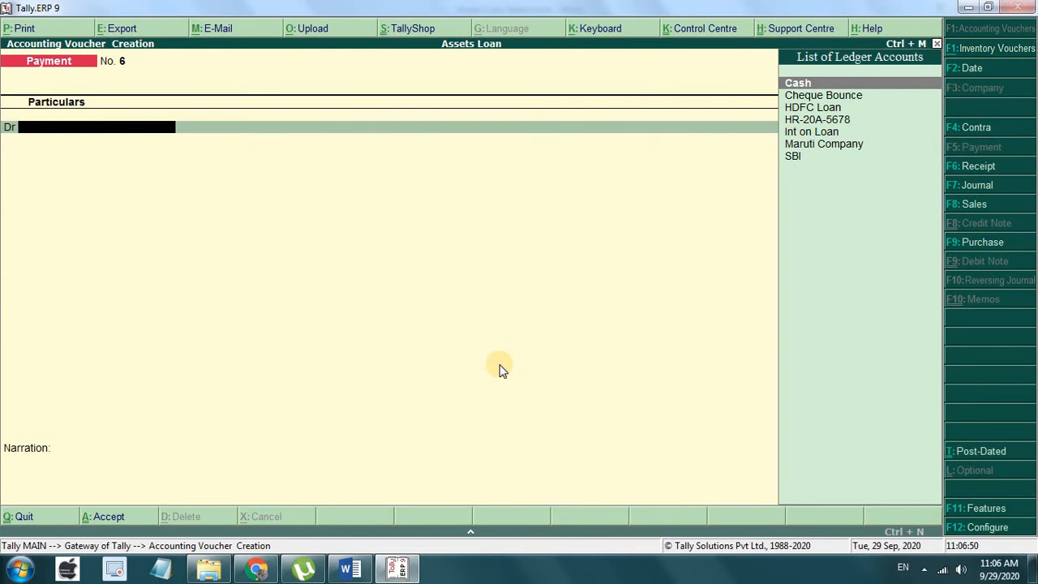
key(F2)
text(1-9)
key(Return)
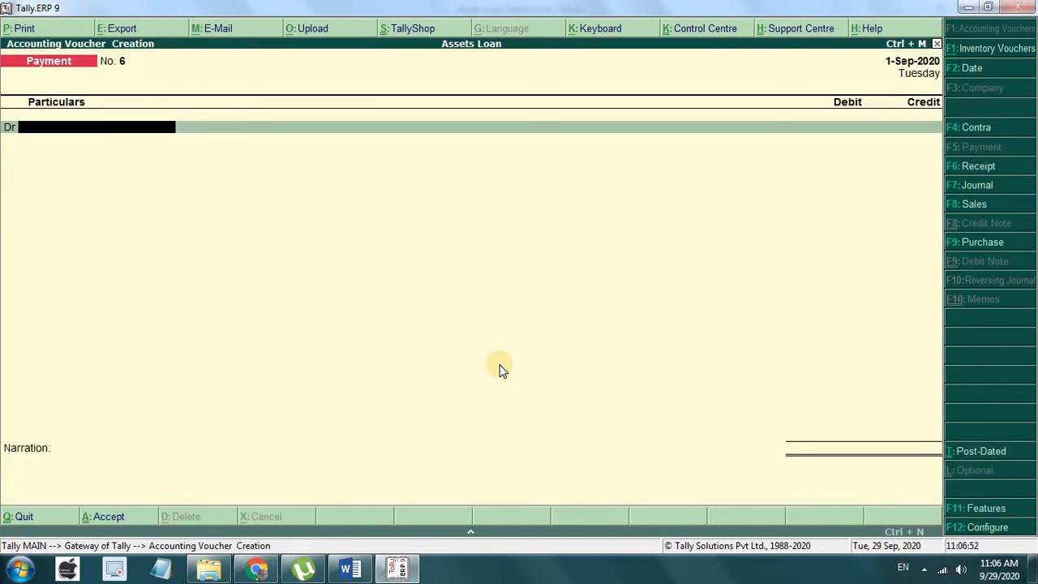
text(H)
key(Down)
key(Return)
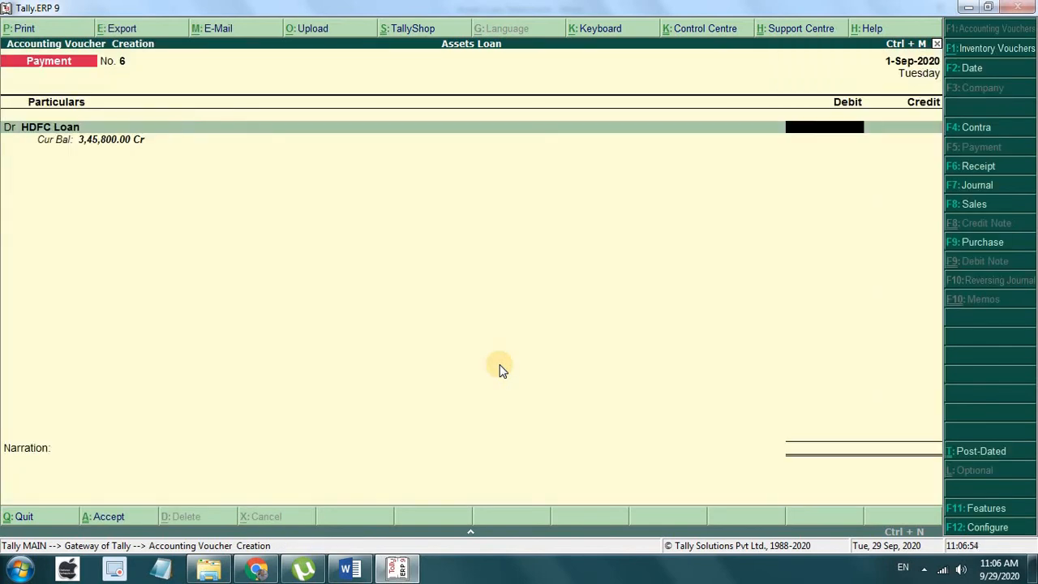
text(13,400)
key(Return)
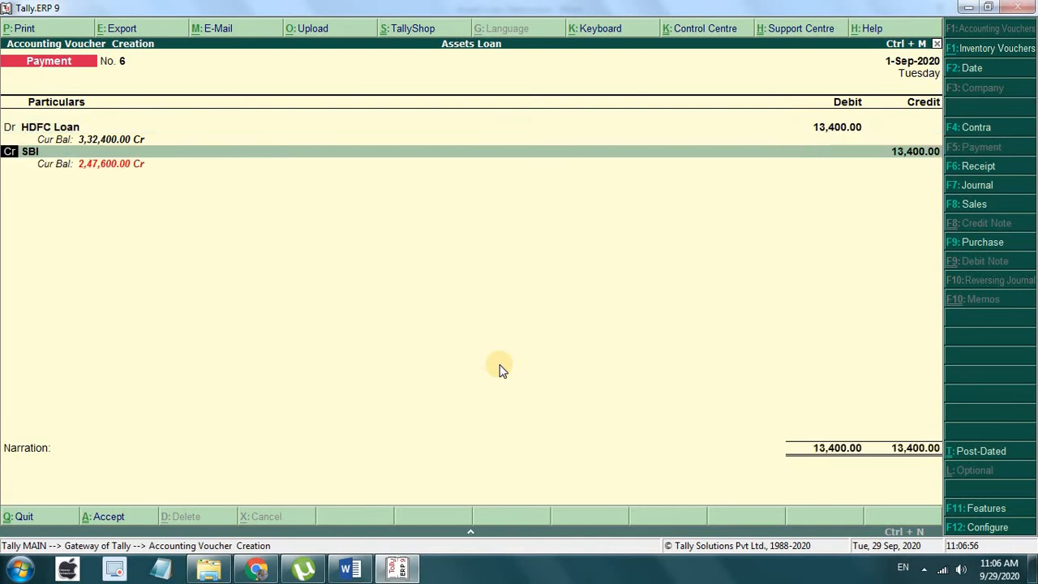
key(Return)
key(Return)
key(Return)
key(Return)
key(Return)
key(Return)
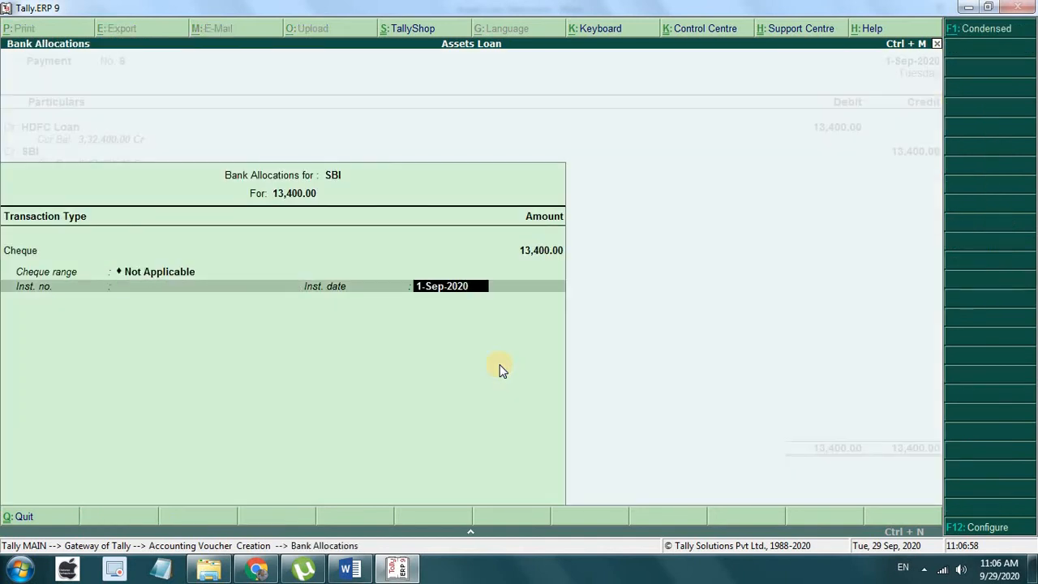
key(Return)
key(Return)
key(Return)
Step: Enter payment voucher No. 7 dated 1-Oct-2020: HDFC Loan Dr 13,400, SBI Cr
key(Return)
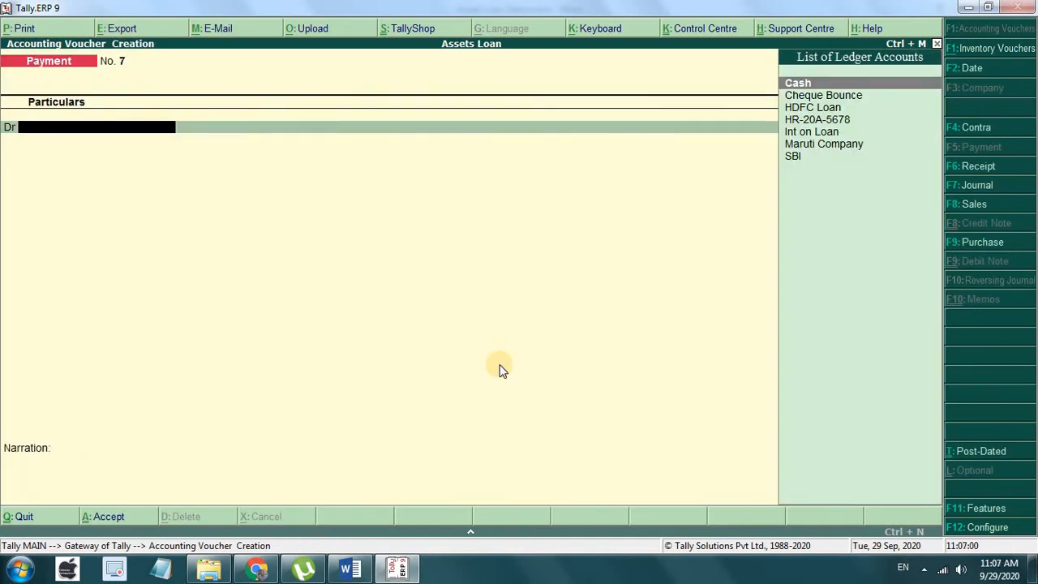
key(F2)
text(1-10)
key(Return)
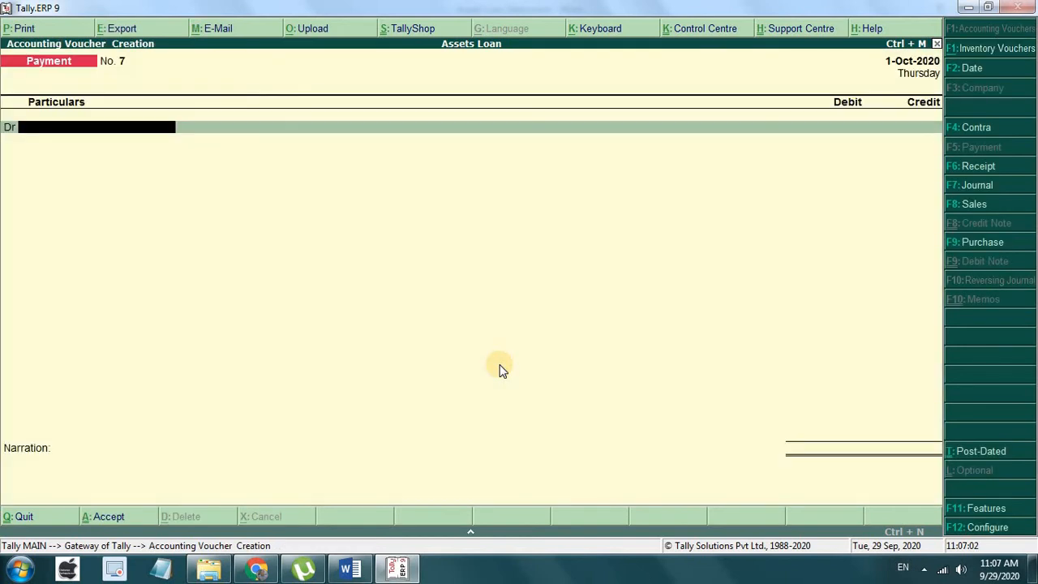
text(H)
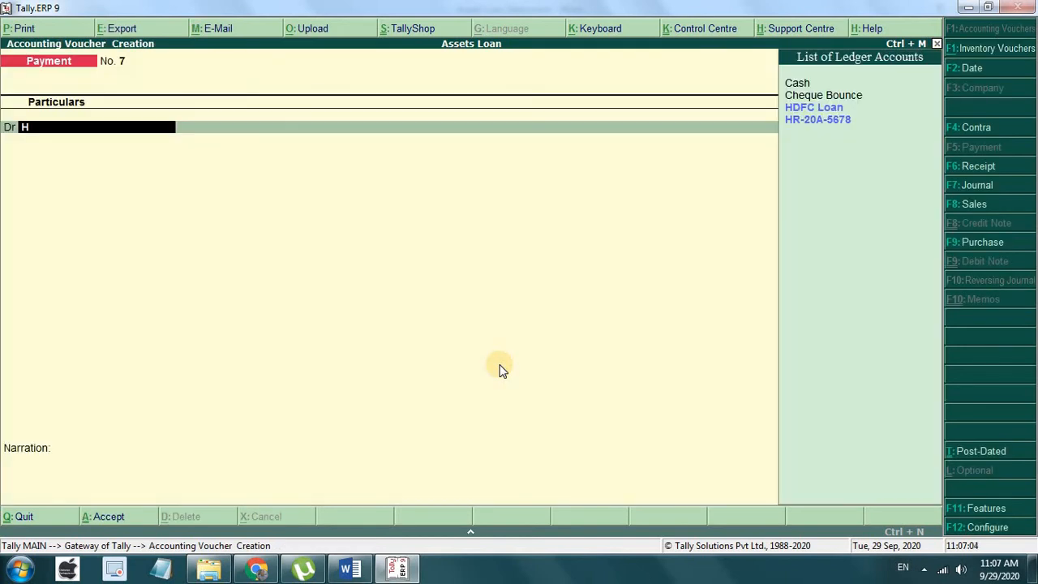
key(Down)
key(Return)
text(13400)
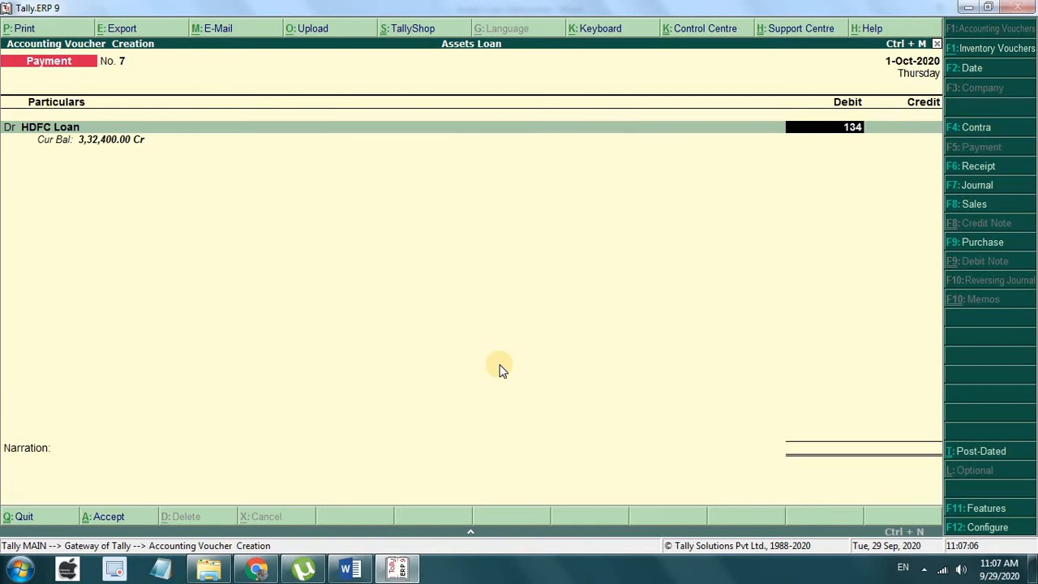
key(Return)
key(Return)
key(Return)
key(Return)
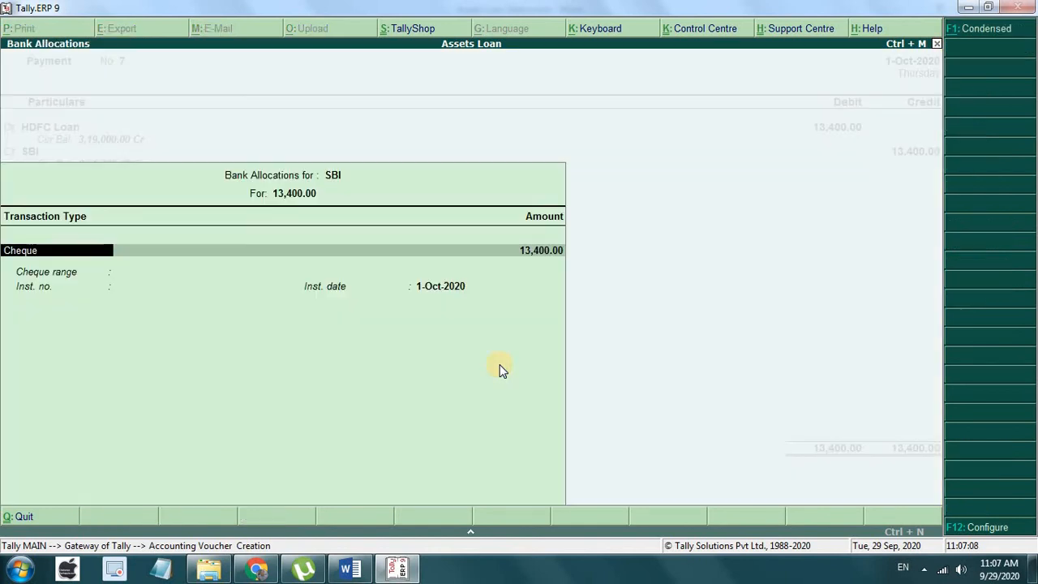
key(Return)
key(Return)
key(Return)
key(Return)
key(Return)
key(Return)
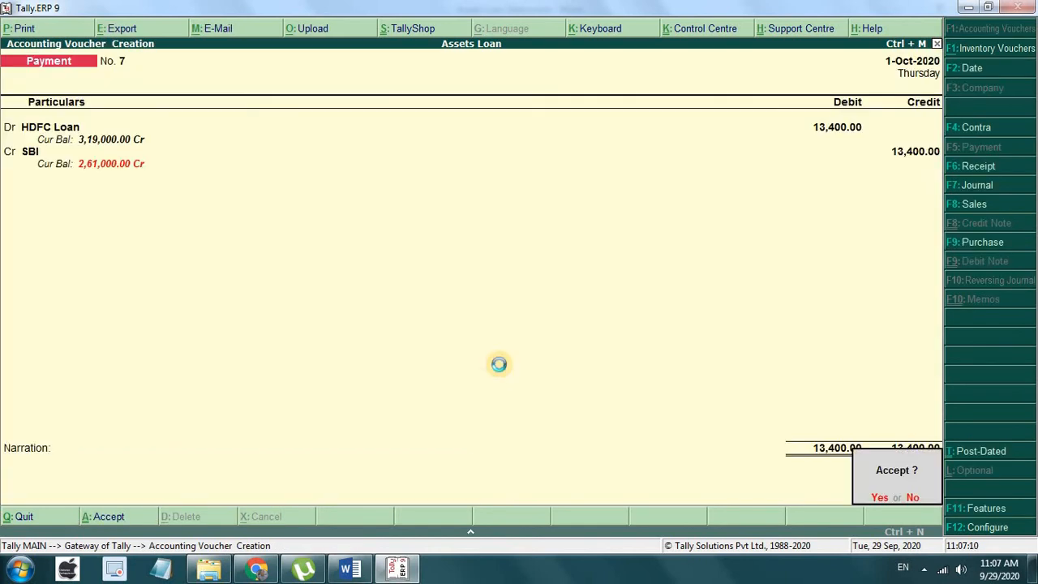
key(Return)
Step: Enter payment voucher No. 8 dated 1-Nov-2020: HDFC Loan Dr 13,400, SBI Cr
key(F2)
text(1)
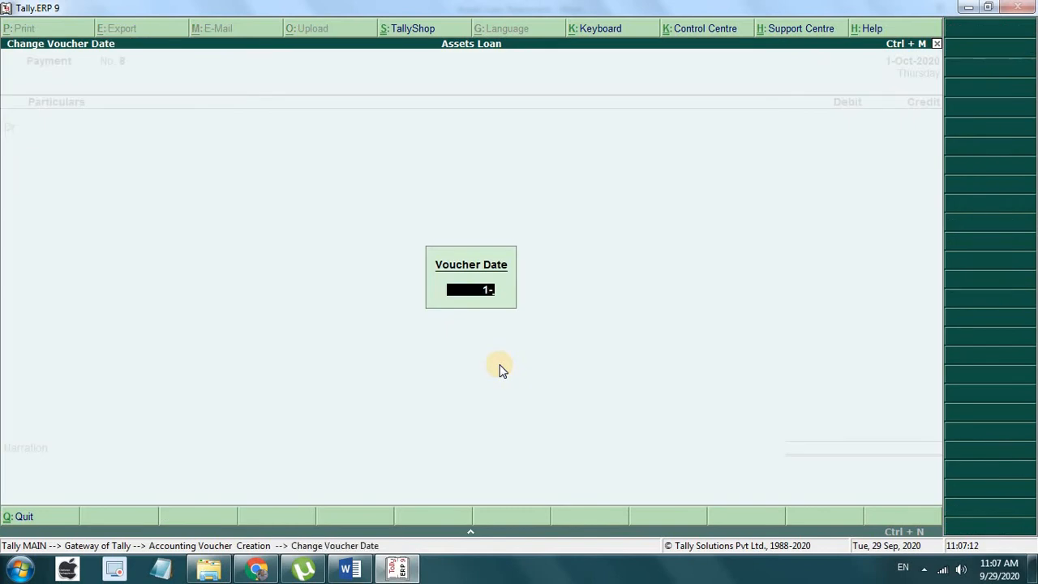
text(-11)
key(Return)
text(h)
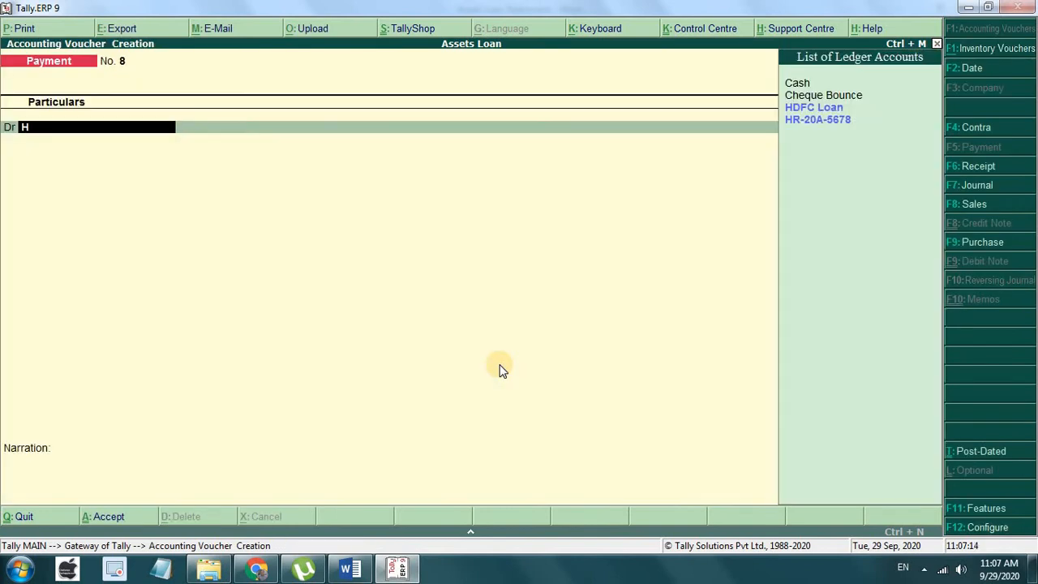
key(Return)
text(13,400)
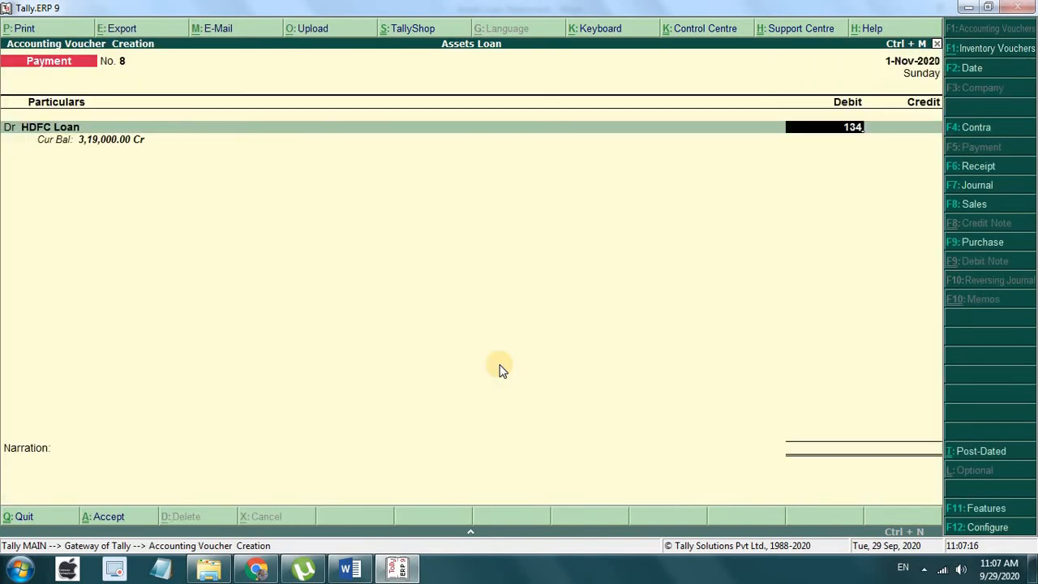
key(Return)
key(Return)
key(Return)
key(Return)
key(Return)
key(Return)
key(Return)
key(Return)
key(Return)
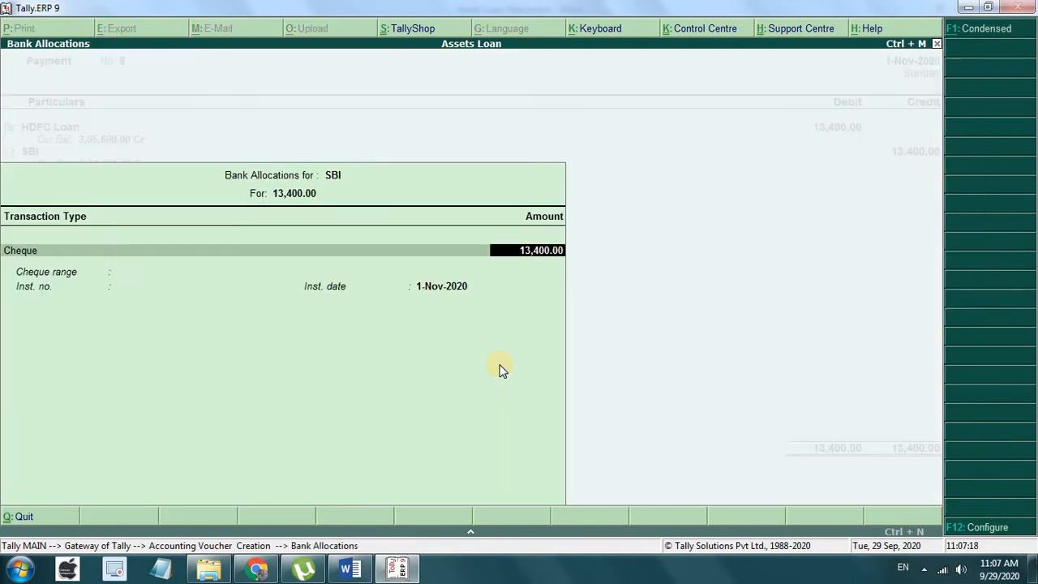
key(Return)
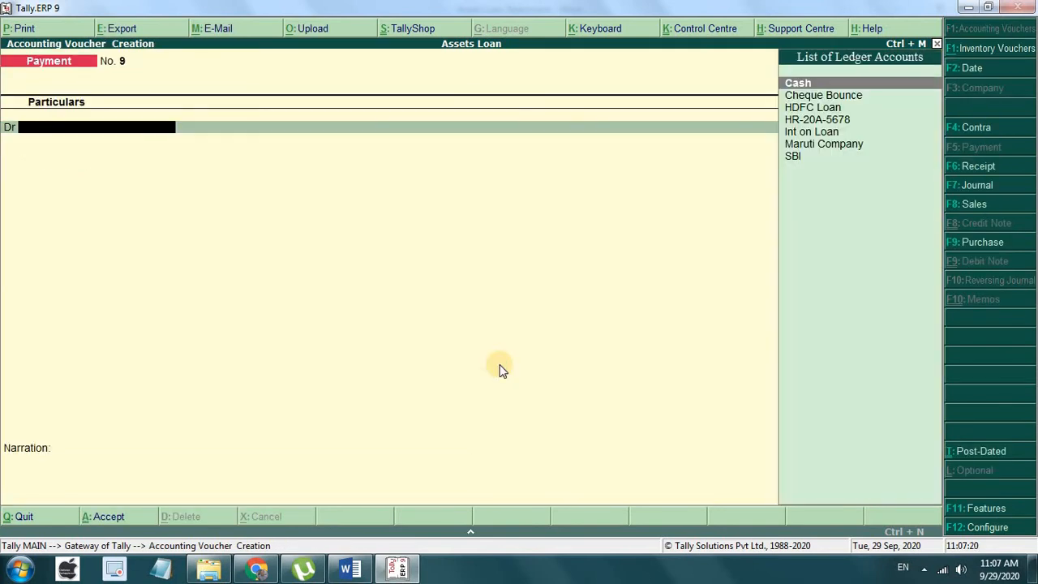
Step: Save payment voucher No. 9 dated 1-Dec-2020: HDFC Loan Dr 13,400, SBI Cr
key(F2)
text(1)
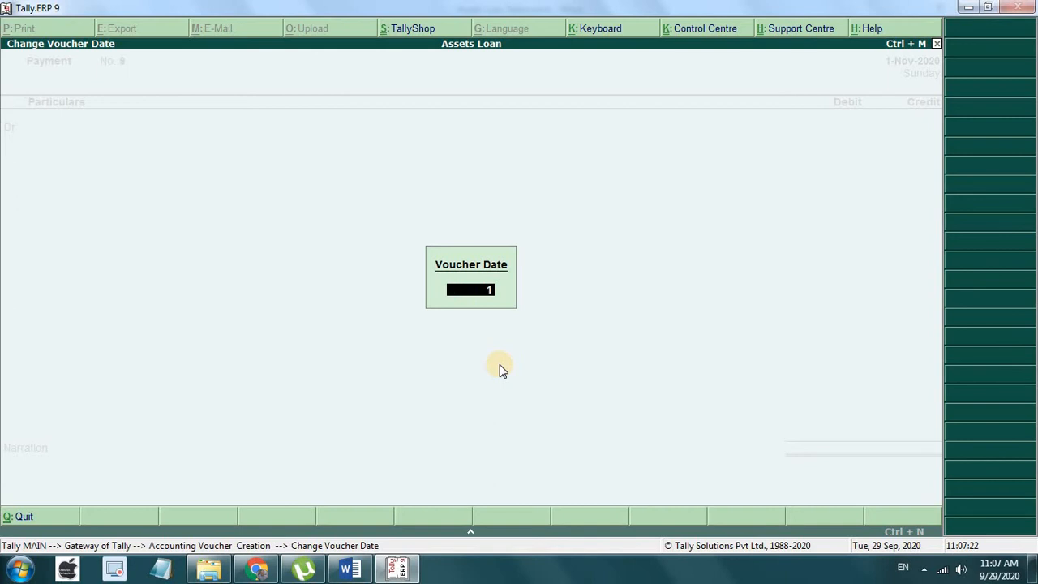
text(-12)
key(Return)
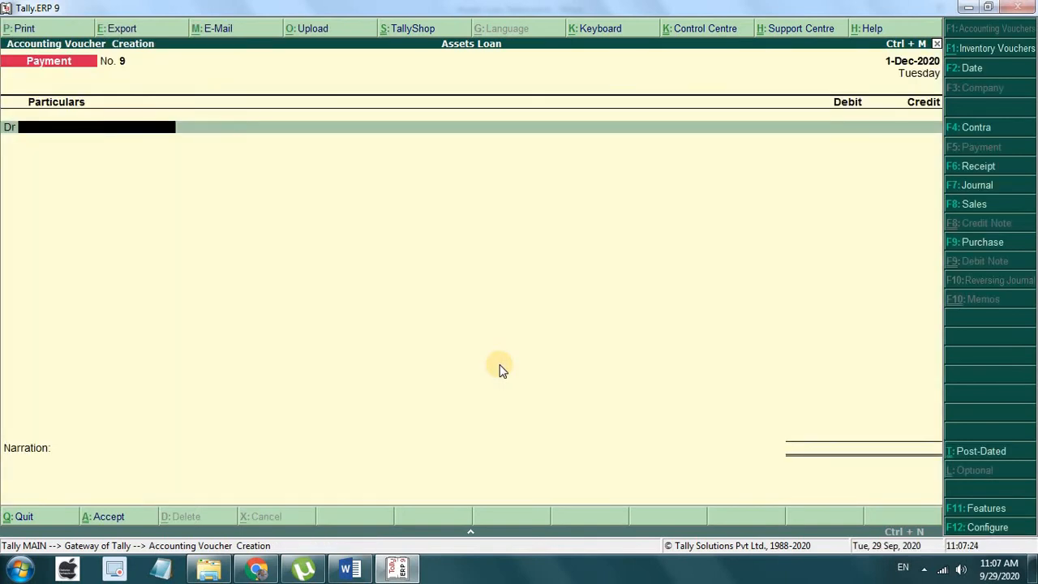
text(h)
key(Return)
text(13400)
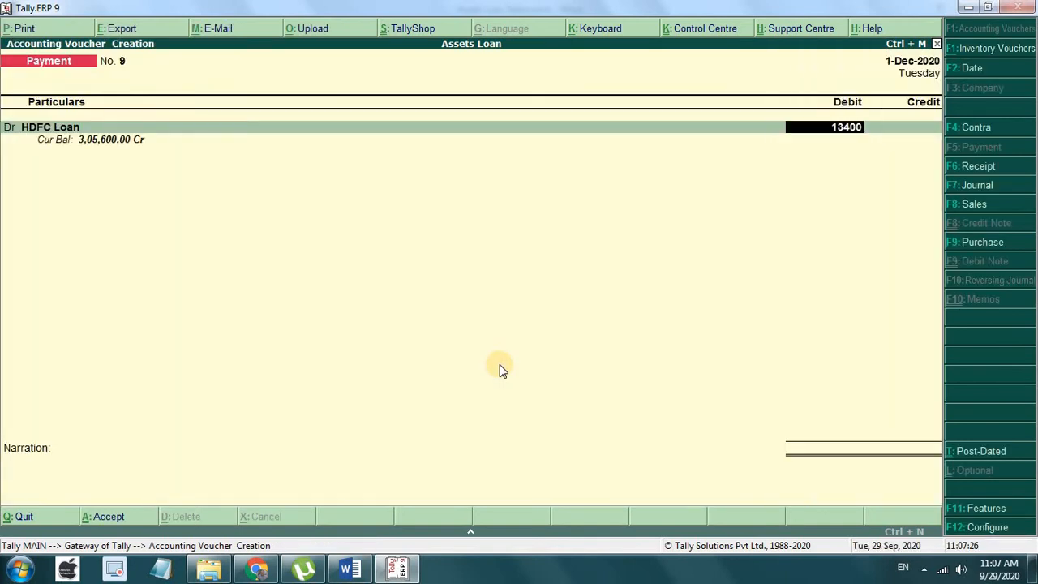
key(Return)
key(Return)
key(Return)
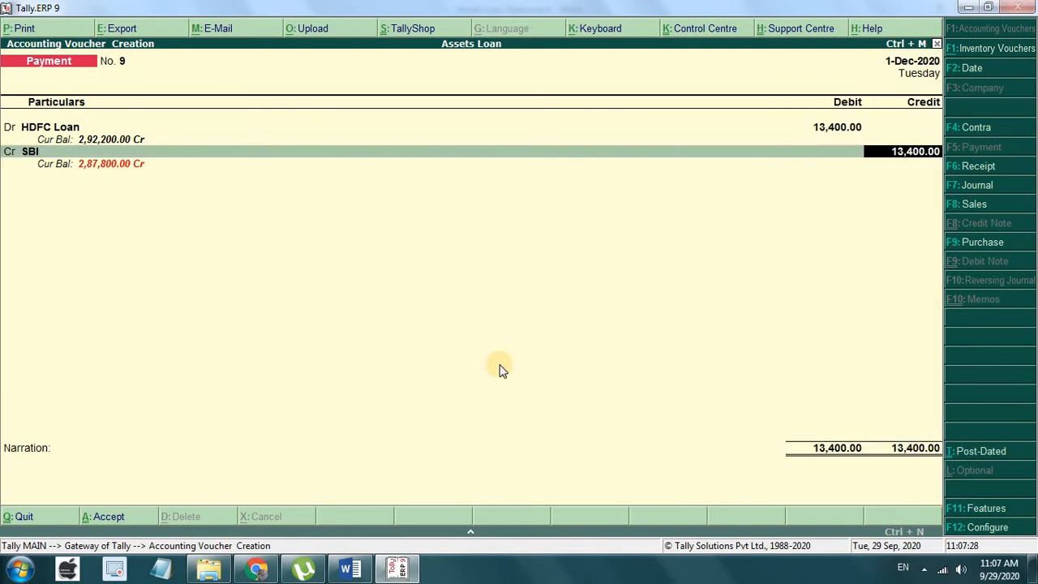
key(Return)
key(Return)
key(Return)
key(Return)
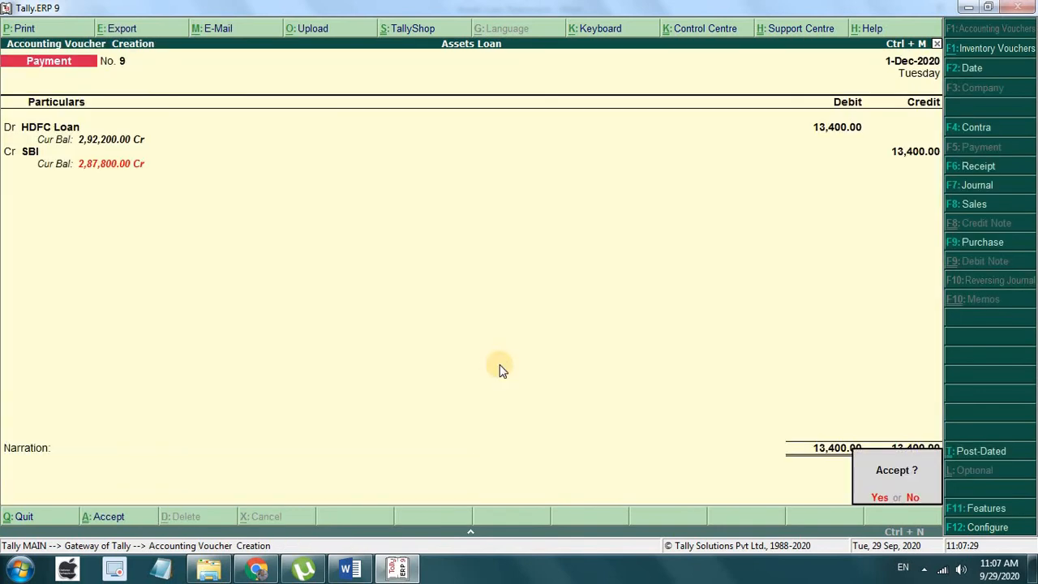
key(y)
Step: Save payment voucher No. 10 dated 1-Jan-2021: HDFC Loan Dr 13,400, SBI Cr
key(F2)
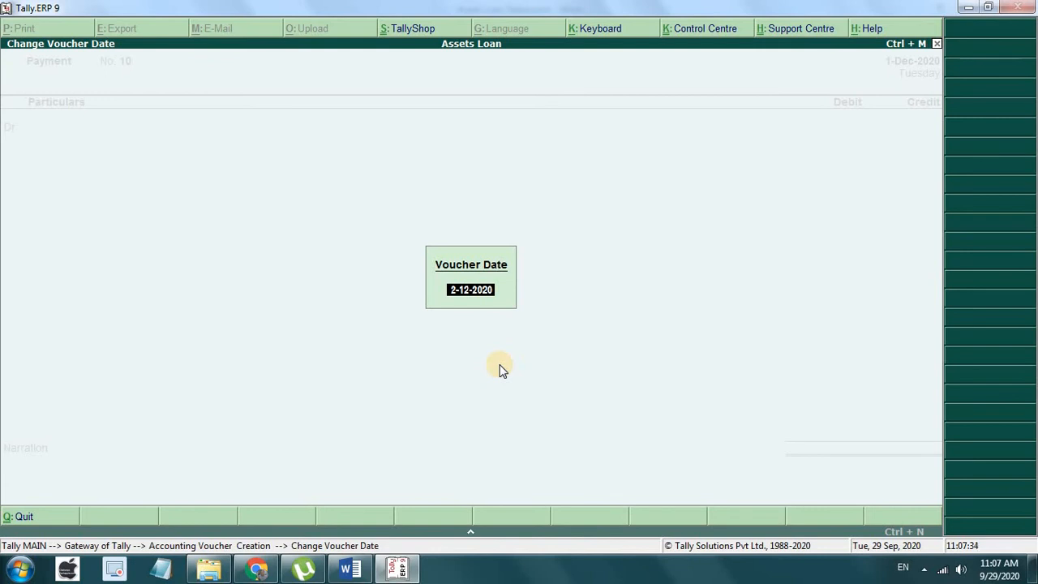
text(1-1)
key(Return)
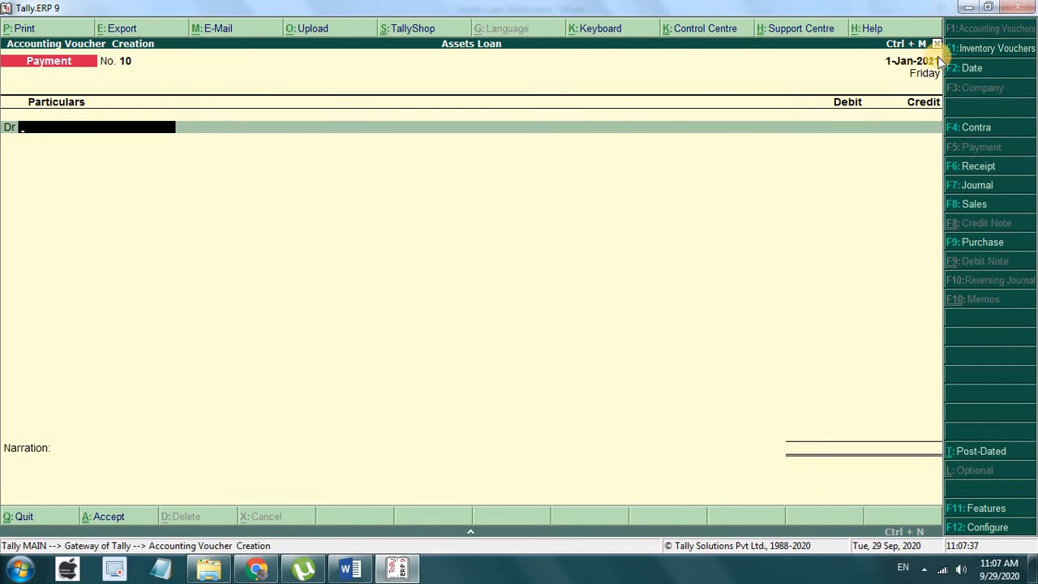
text(h)
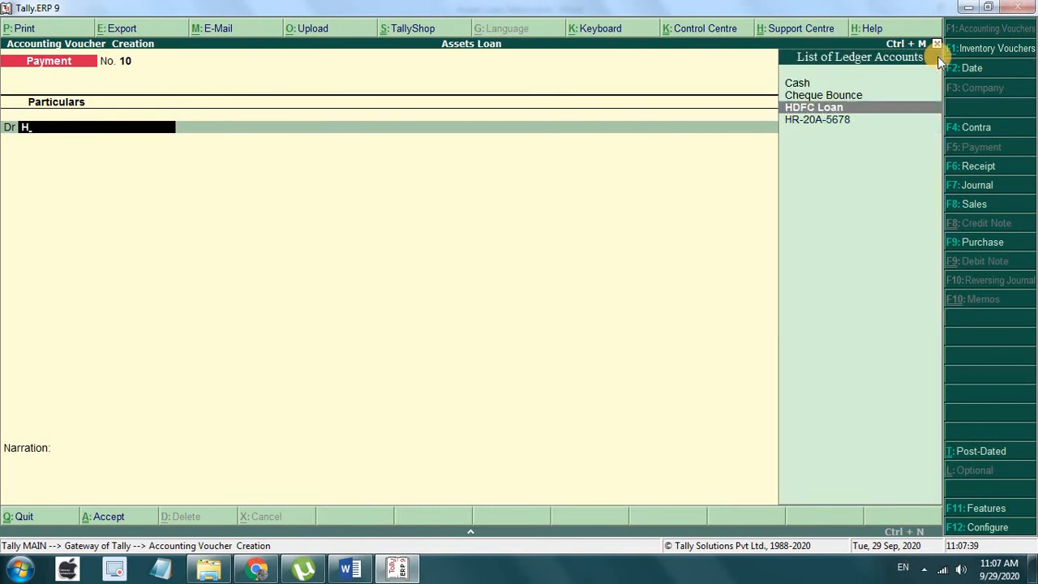
key(Return)
text(13,400)
key(Return)
key(Return)
key(Return)
key(Return)
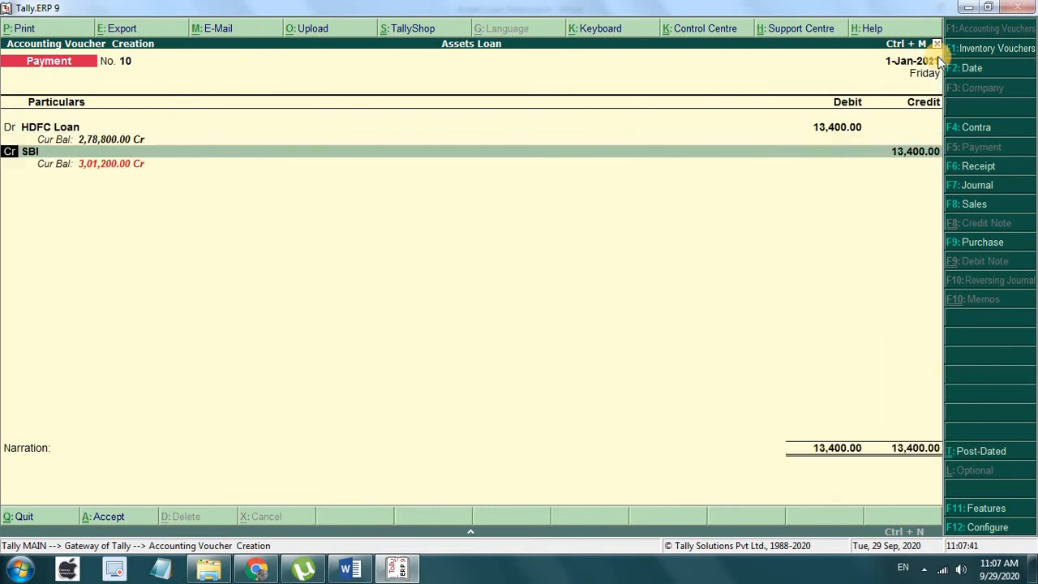
key(Return)
key(Return)
key(Return)
key(Return)
key(Return)
key(Return)
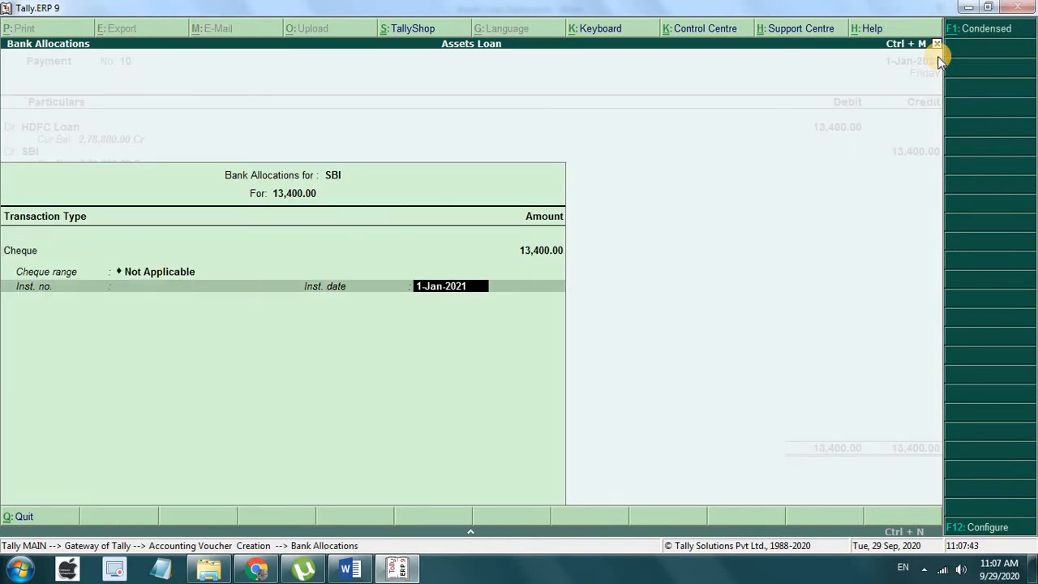
key(Return)
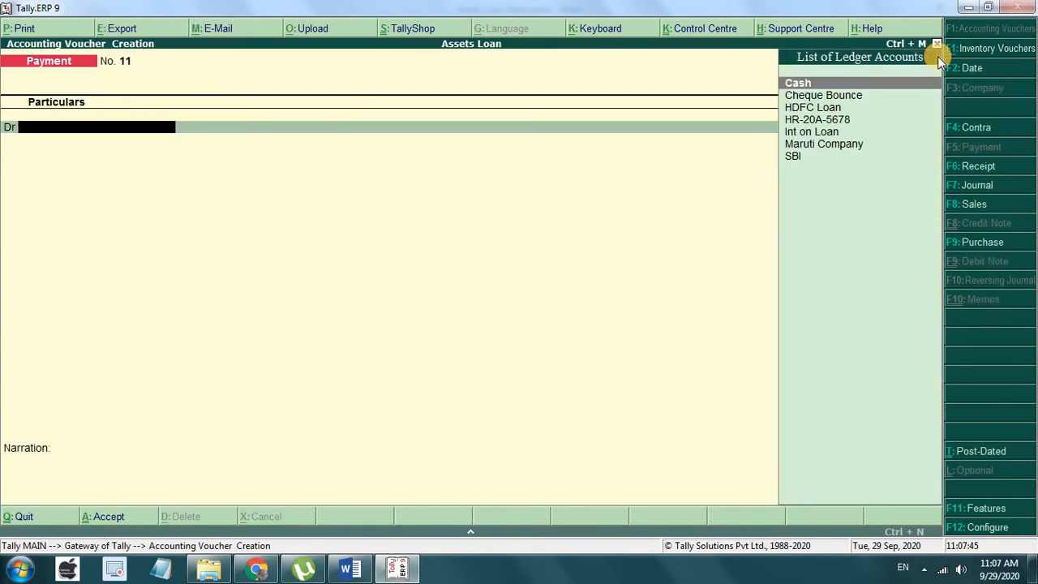
Step: Save payment voucher No. 11 dated 1-Feb-2021: HDFC Loan Dr 13,400, SBI Cr
key(F2)
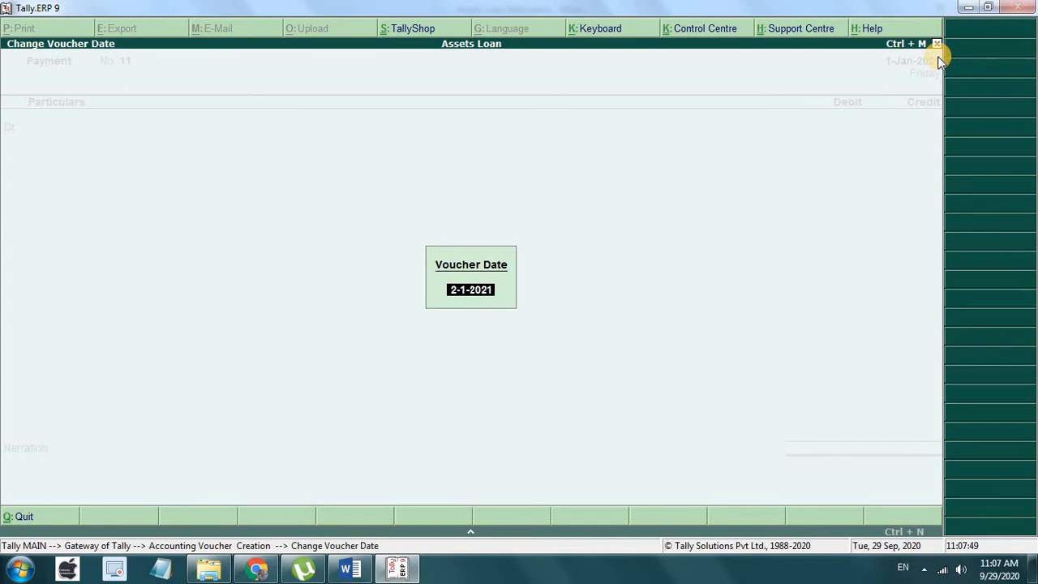
text(1-2)
key(Return)
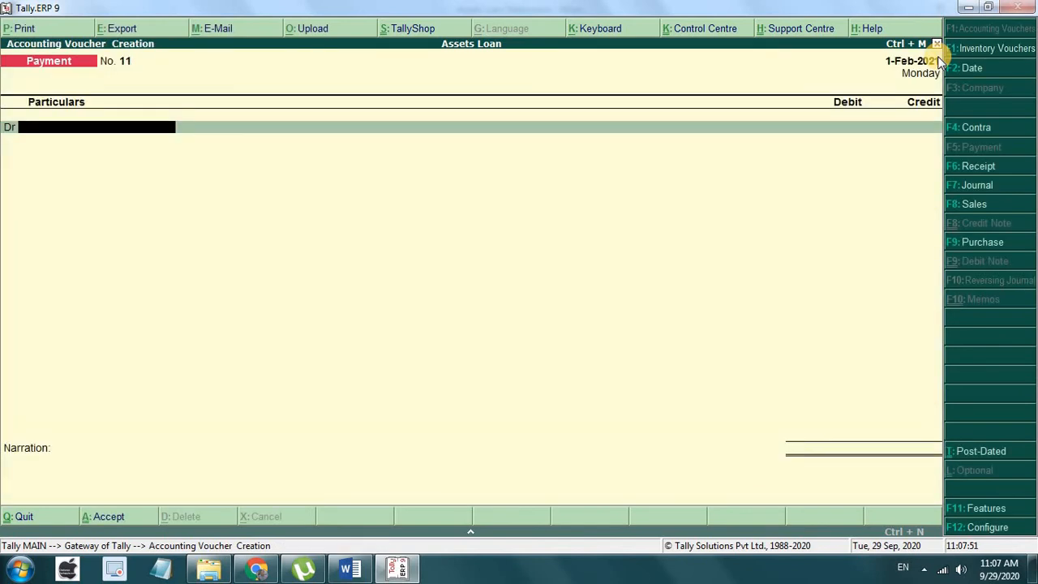
text(H)
key(Down)
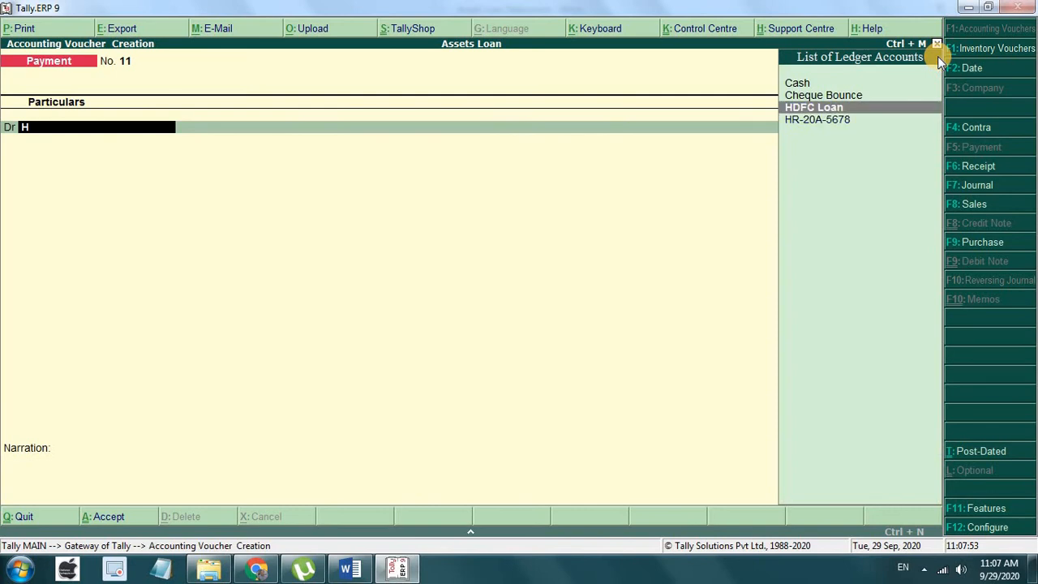
key(Return)
text(13,400)
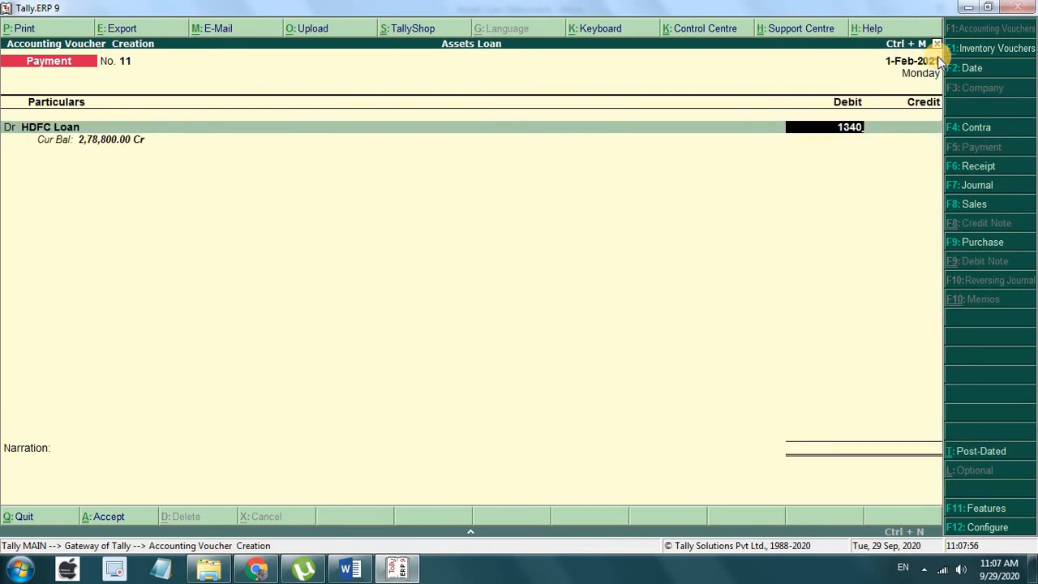
key(Return)
key(Return)
key(Return)
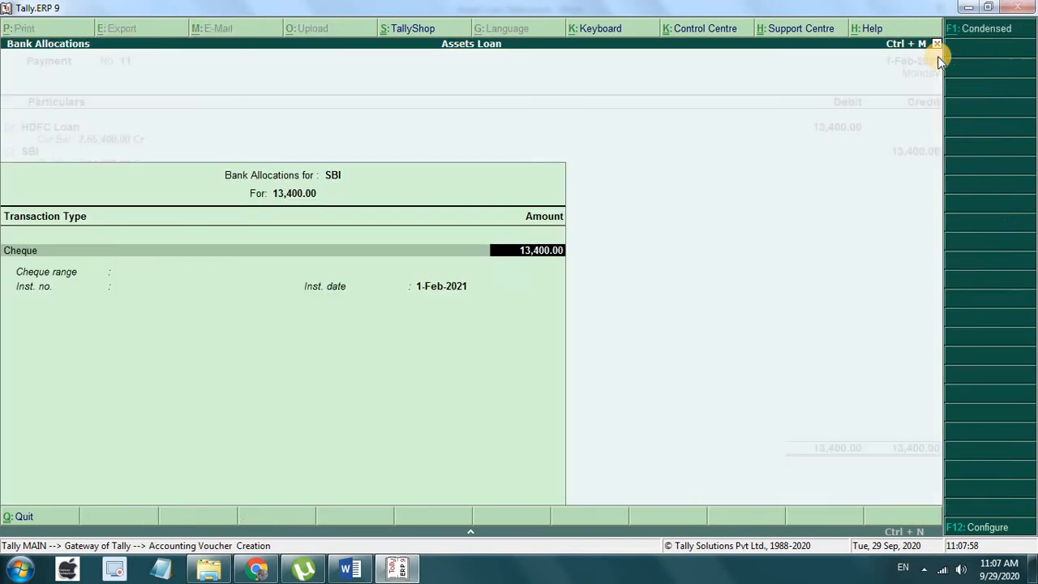
key(ctrl+a)
key(Return)
key(Return)
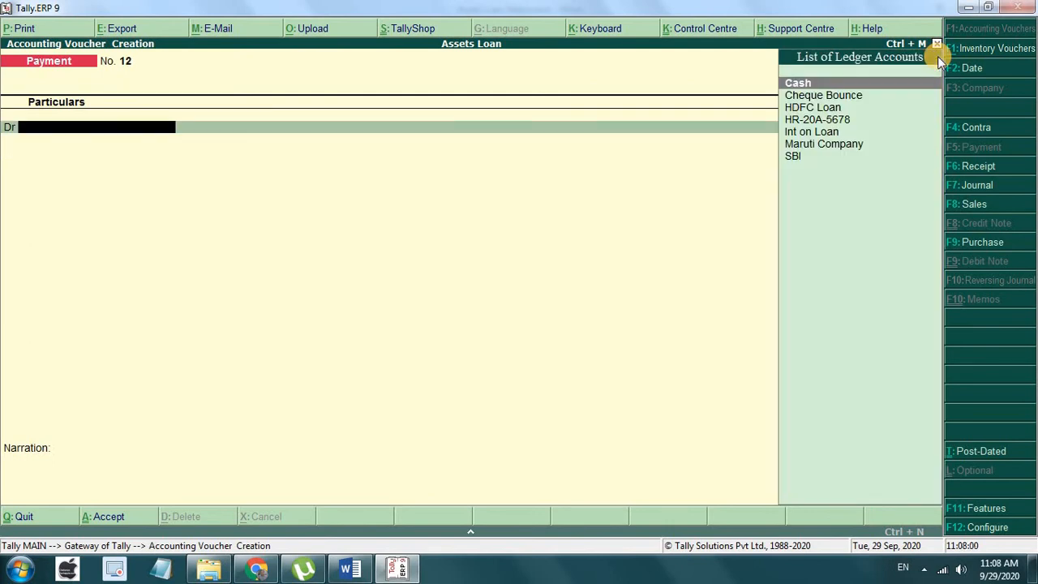
Step: Save voucher No. 12 dated 1-Mar-2021 for HDFC Loan 13,400 from SBI, then return to the Gateway
key(Down)
key(Down)
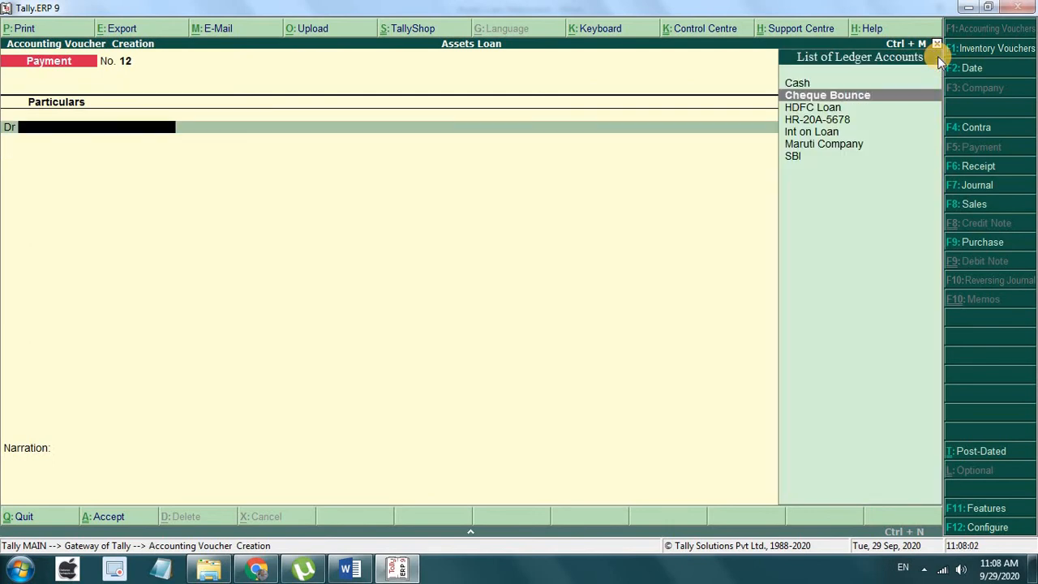
key(Return)
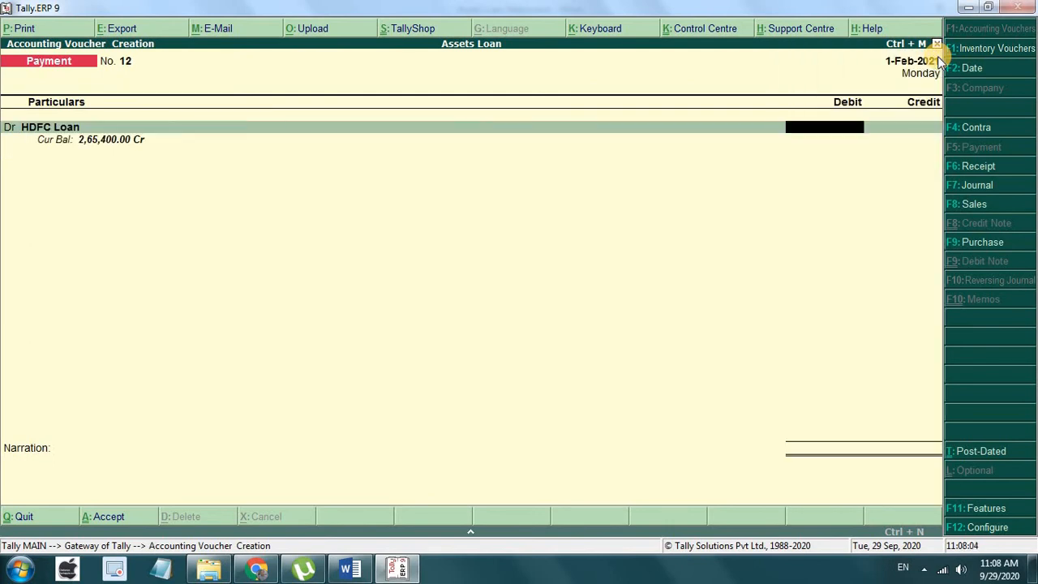
key(F2)
text(1-)
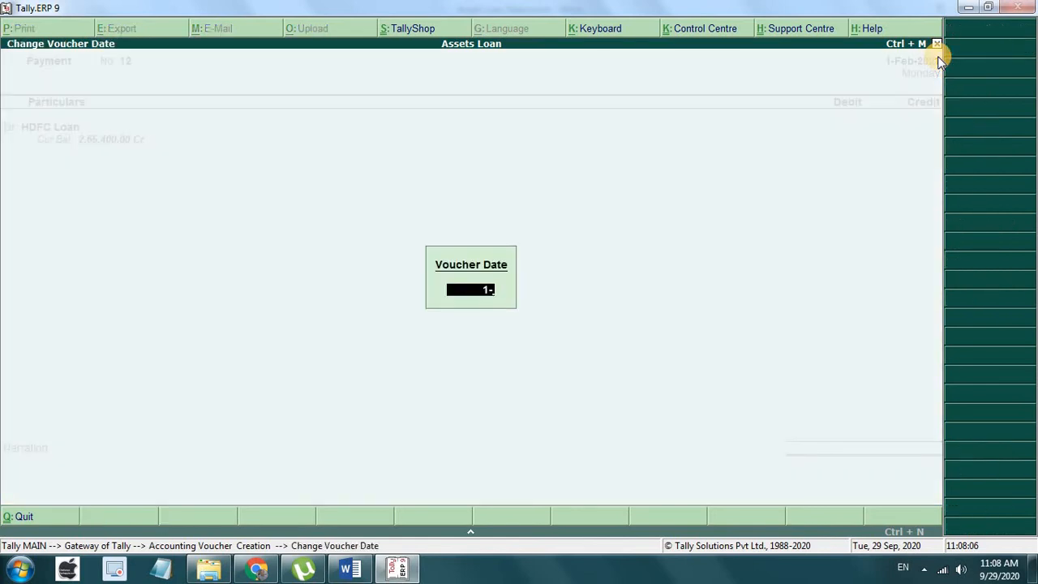
text(3)
key(Return)
text(13400)
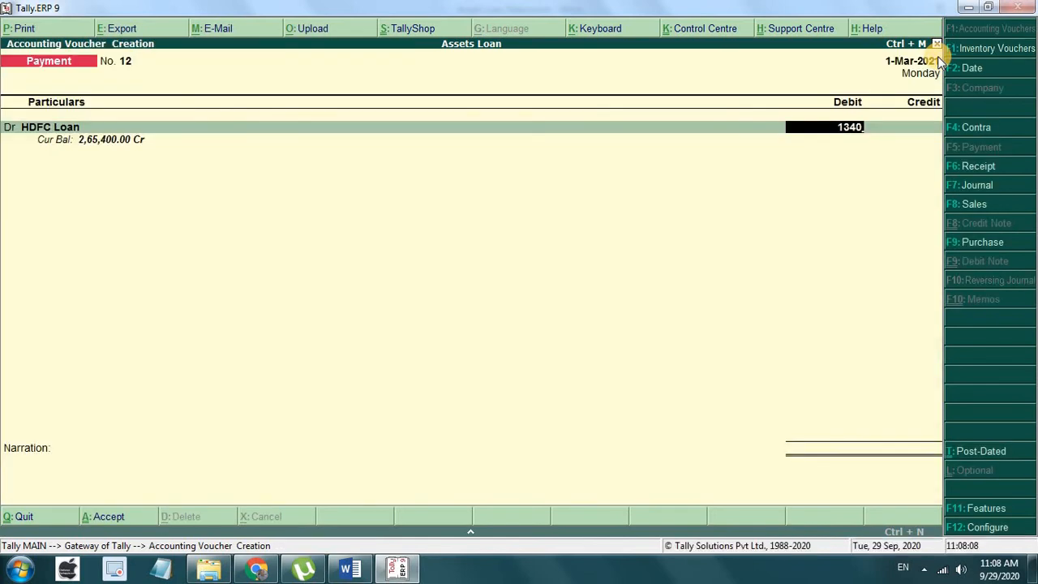
key(Return)
key(Return)
key(Return)
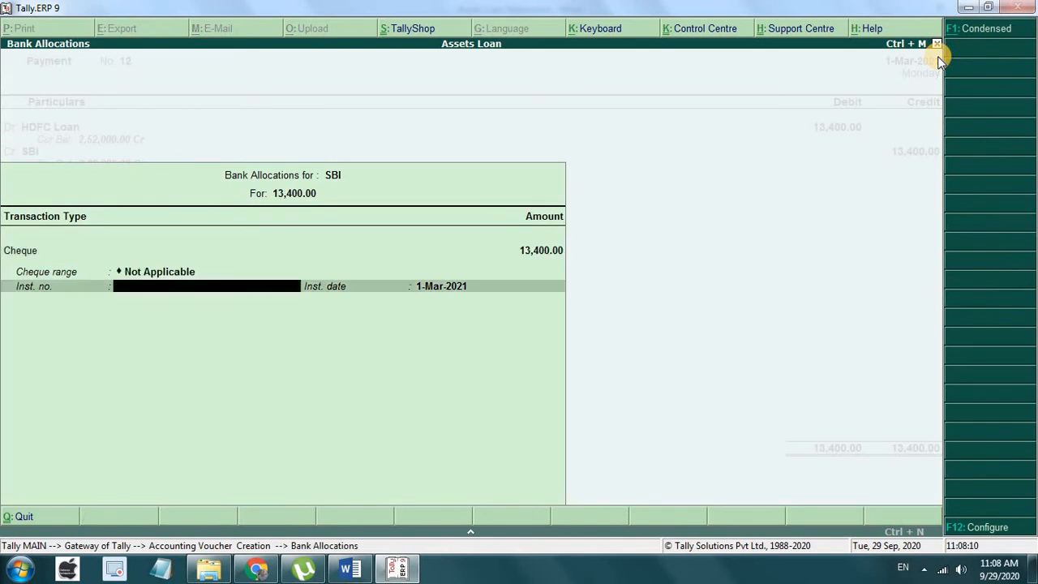
key(Return)
key(Return)
key(Return)
key(Return)
key(Return)
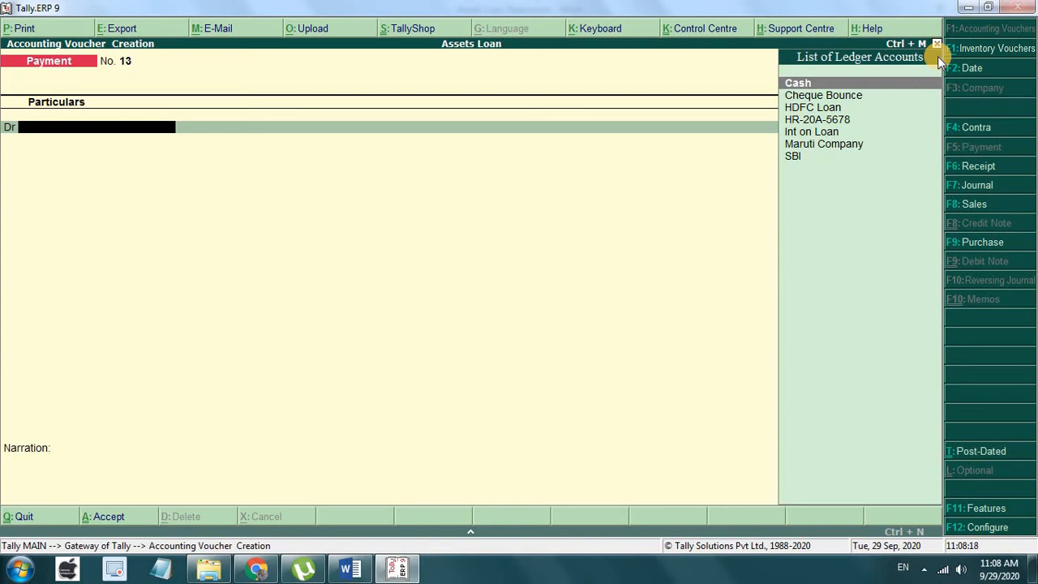
key(Escape)
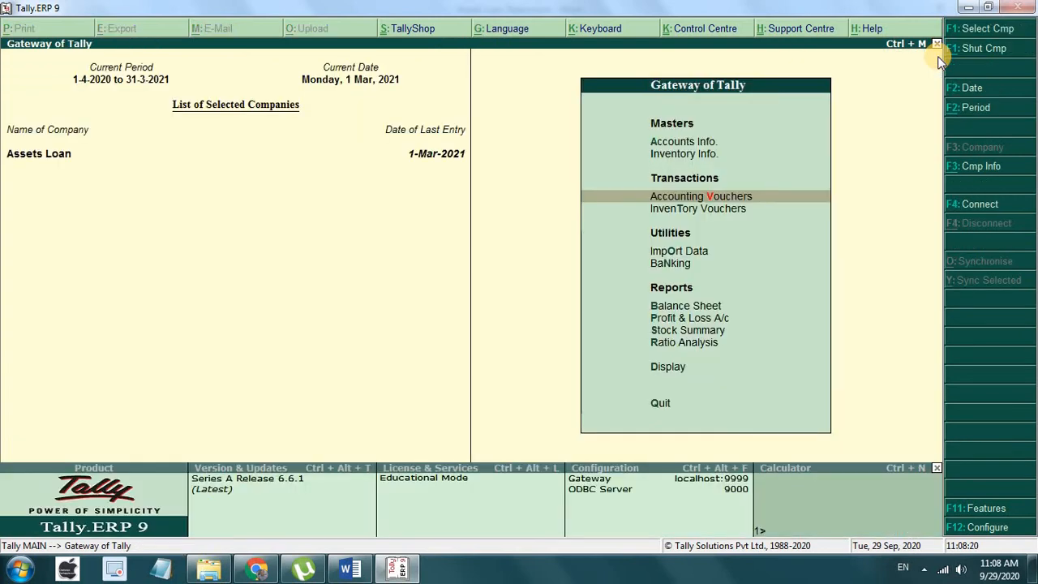
Step: Display the HDFC Loan ledger report via Display > Account Books > Ledger
key(Down)
key(Down)
key(Down)
key(Down)
key(Down)
key(Down)
key(Down)
key(Down)
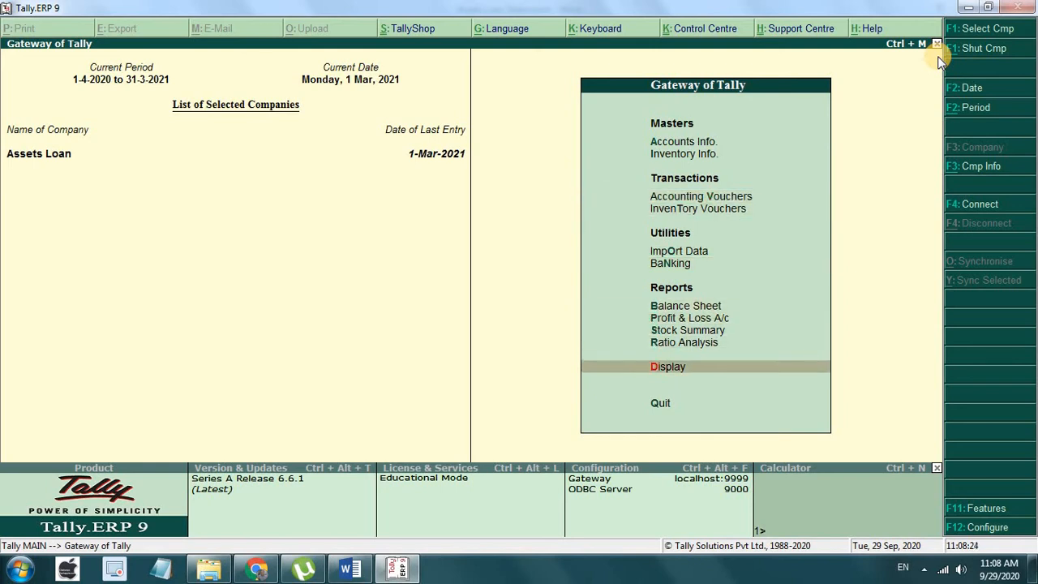
key(Return)
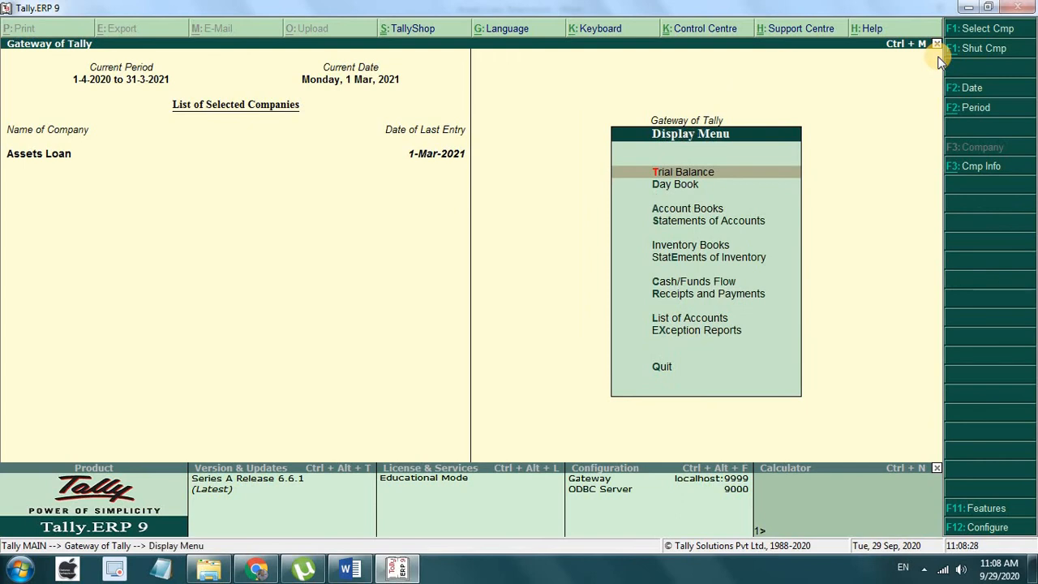
key(Down)
key(Down)
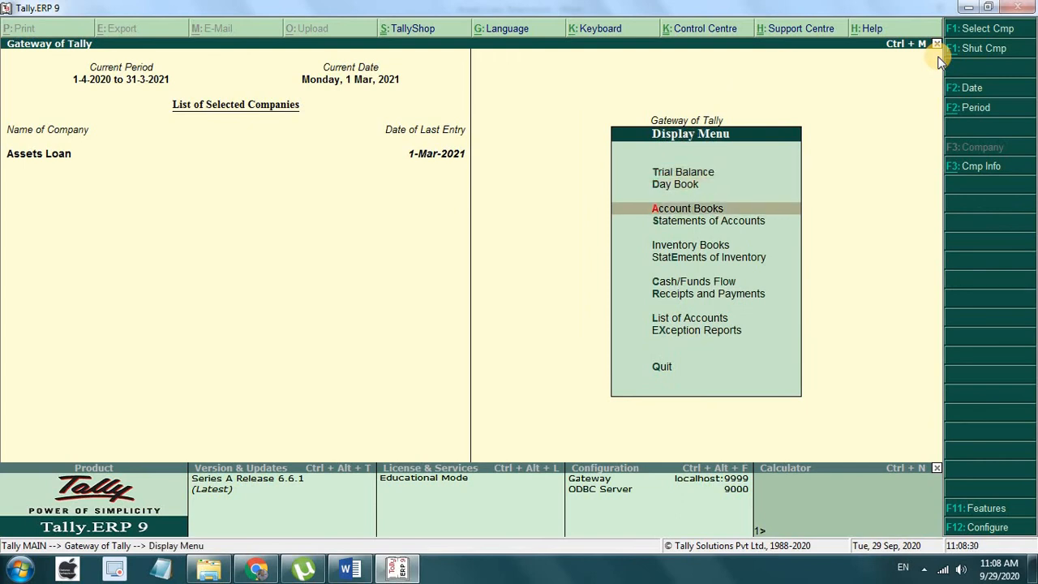
key(Return)
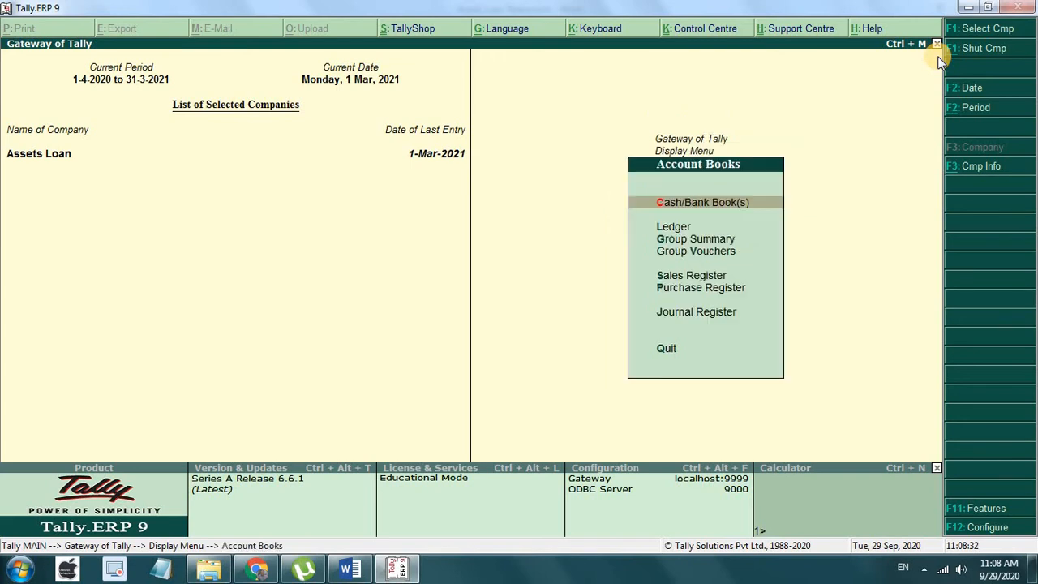
key(Down)
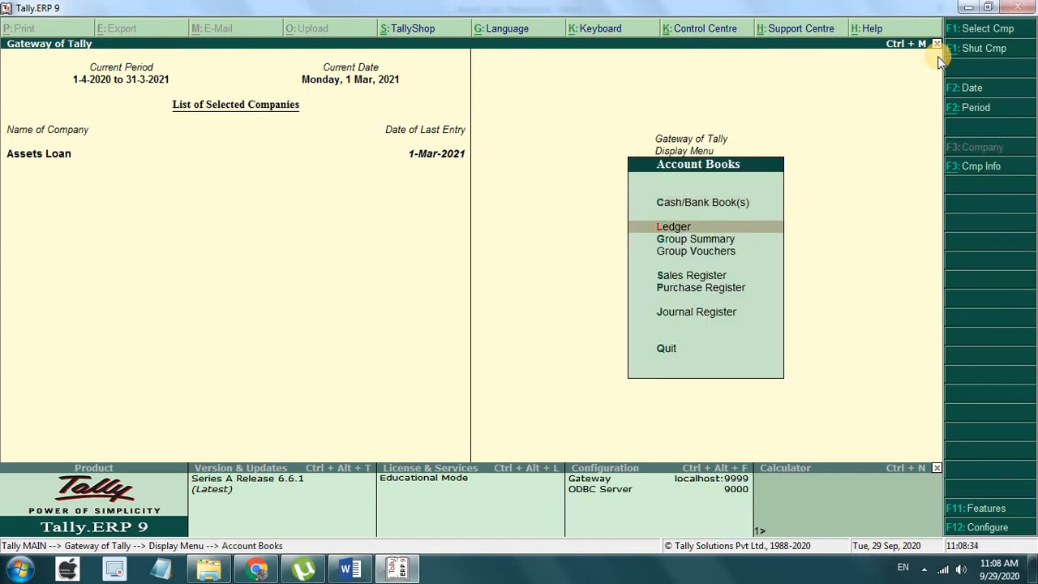
key(Return)
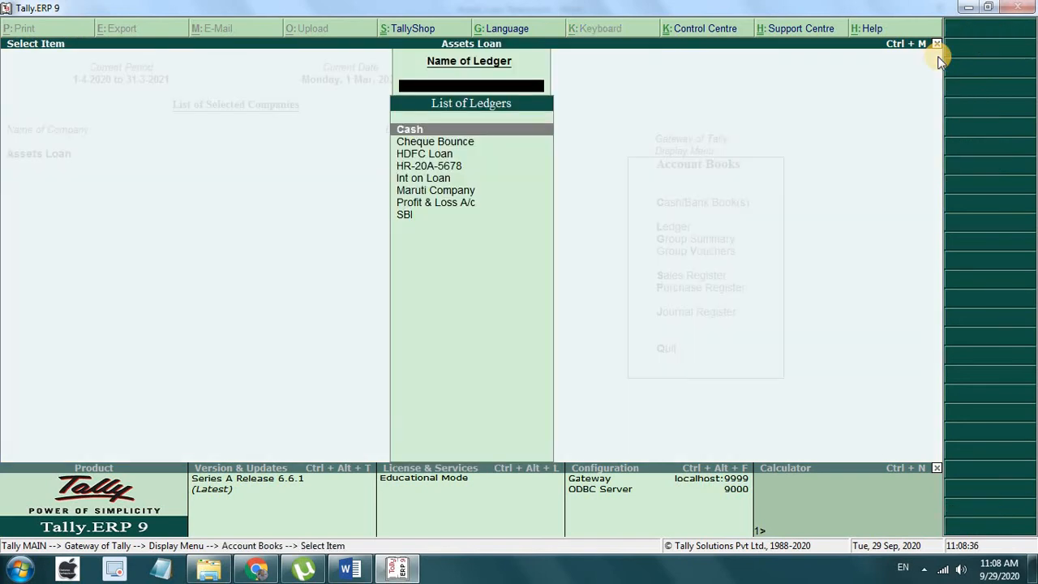
key(Down)
key(Down)
key(Return)
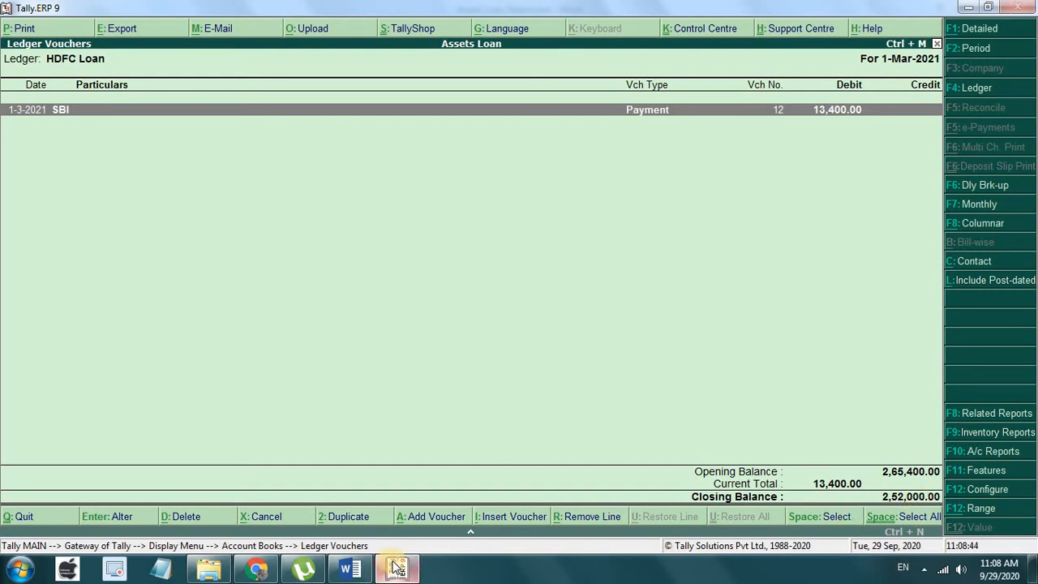
Step: Check the Word statement's 2,52,000 result against the ledger's 2,52,000.00 closing balance
click(357, 570)
click(356, 570)
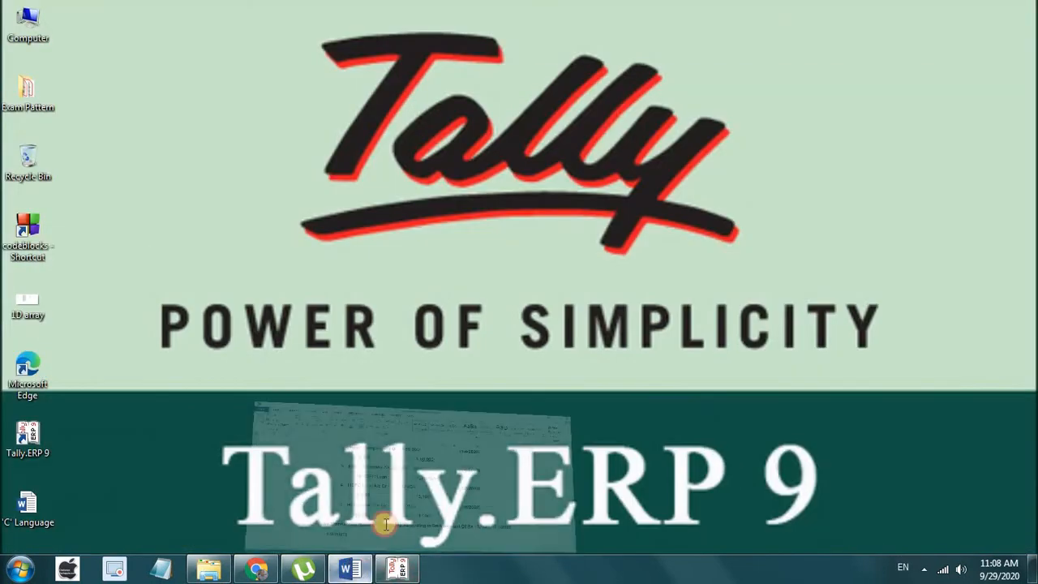
click(383, 519)
scroll(430, 454, down, 1)
scroll(429, 454, down, 15)
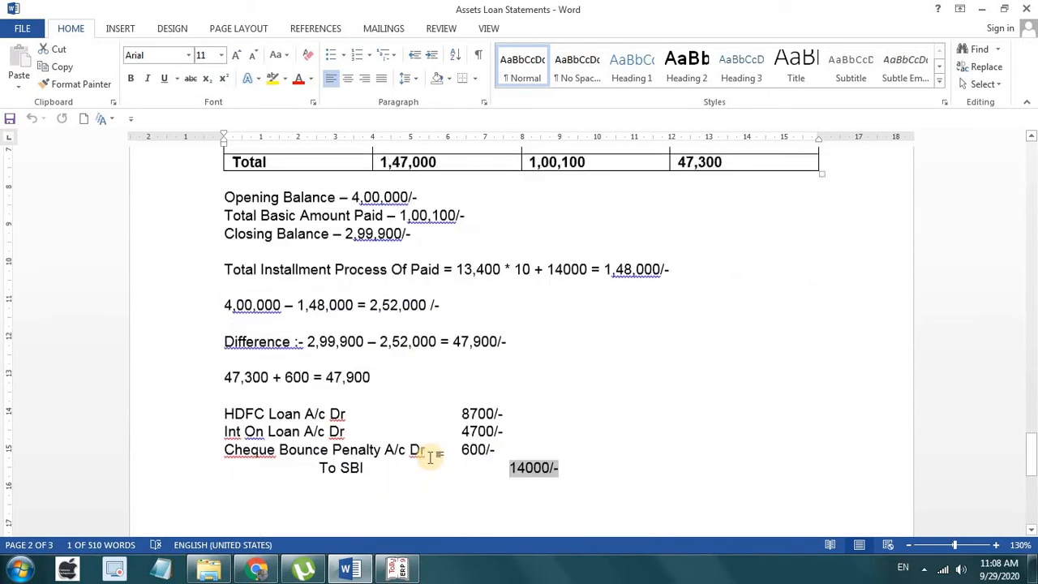
drag(441, 264, 356, 264)
click(459, 266)
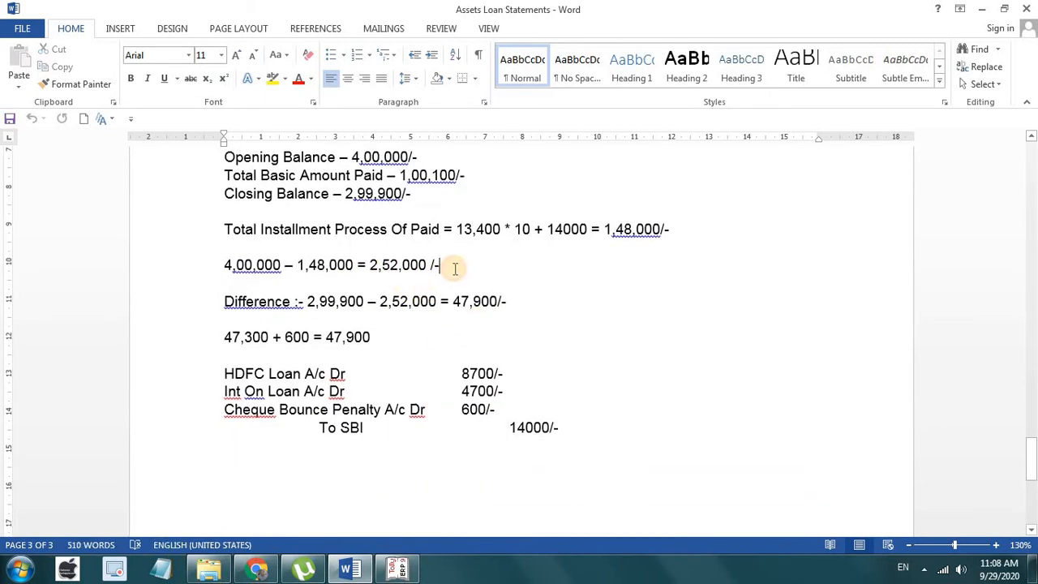
click(409, 571)
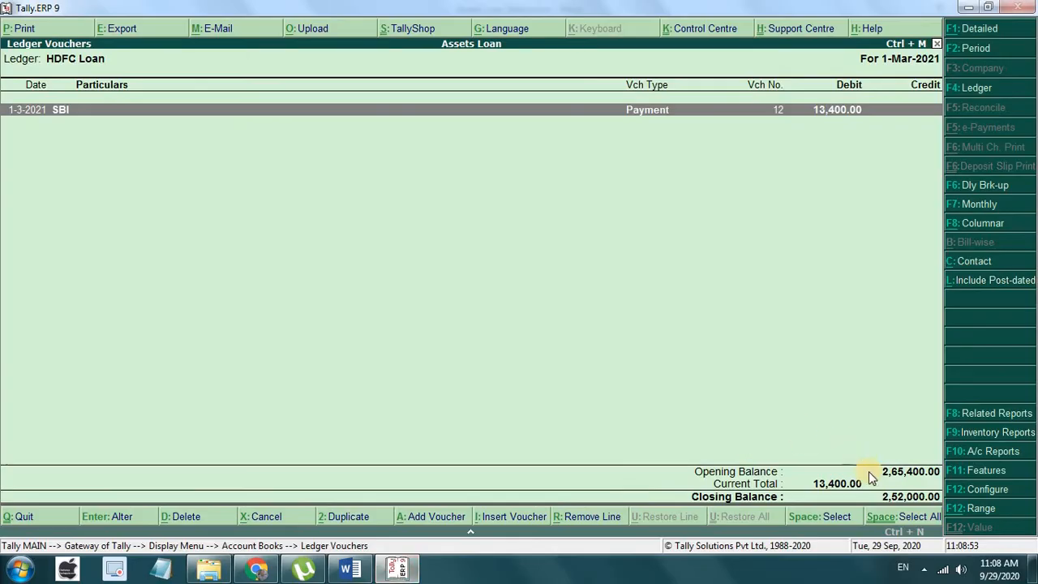
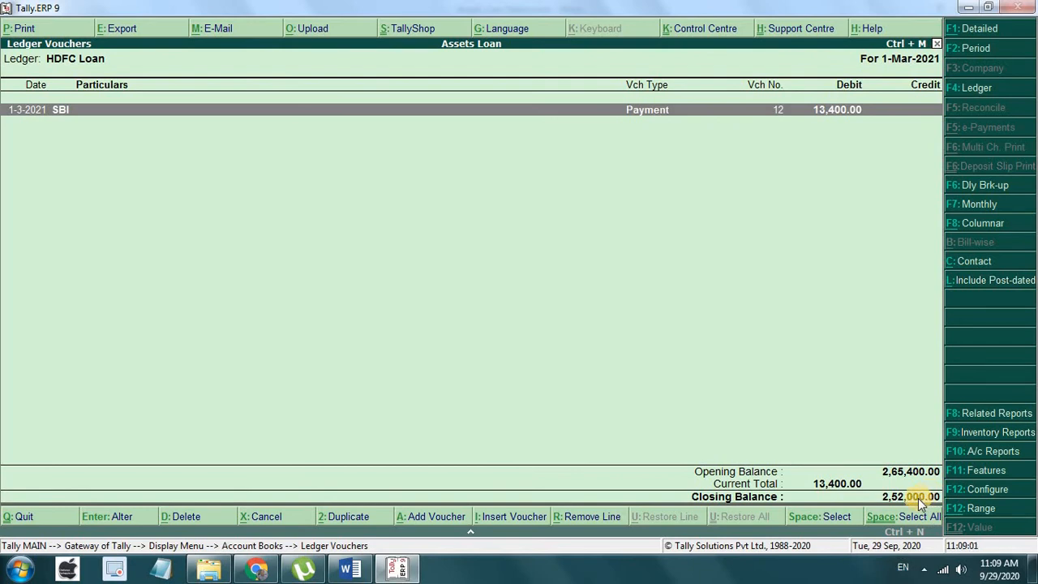
Step: Switch to the Word loan notes and select the 2,99,900 figure in the Difference line
click(349, 570)
drag(365, 301, 308, 299)
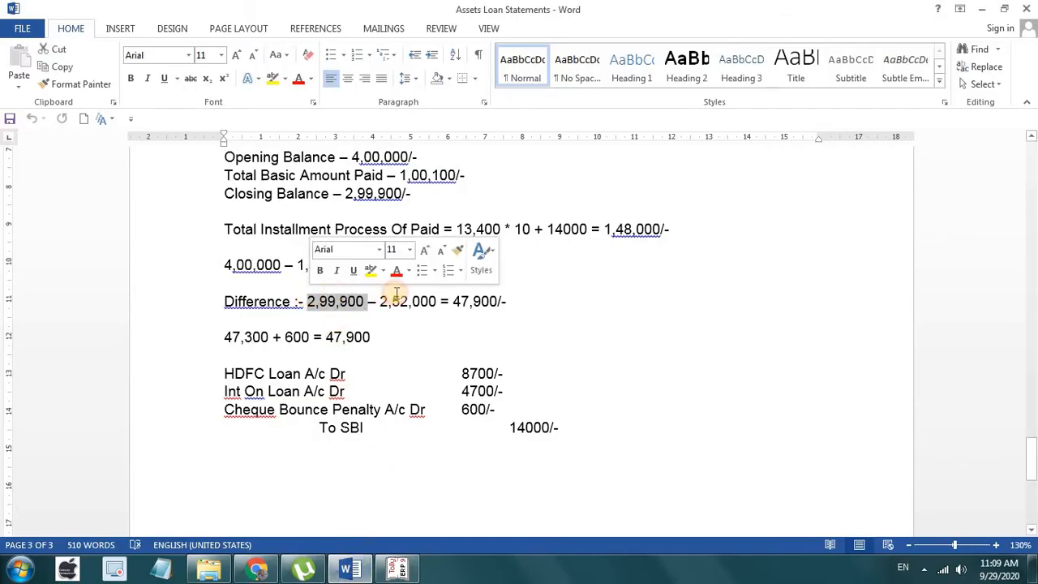
Step: Scroll through the EMI table and journal lines in the Word notes
scroll(457, 454, up, 7)
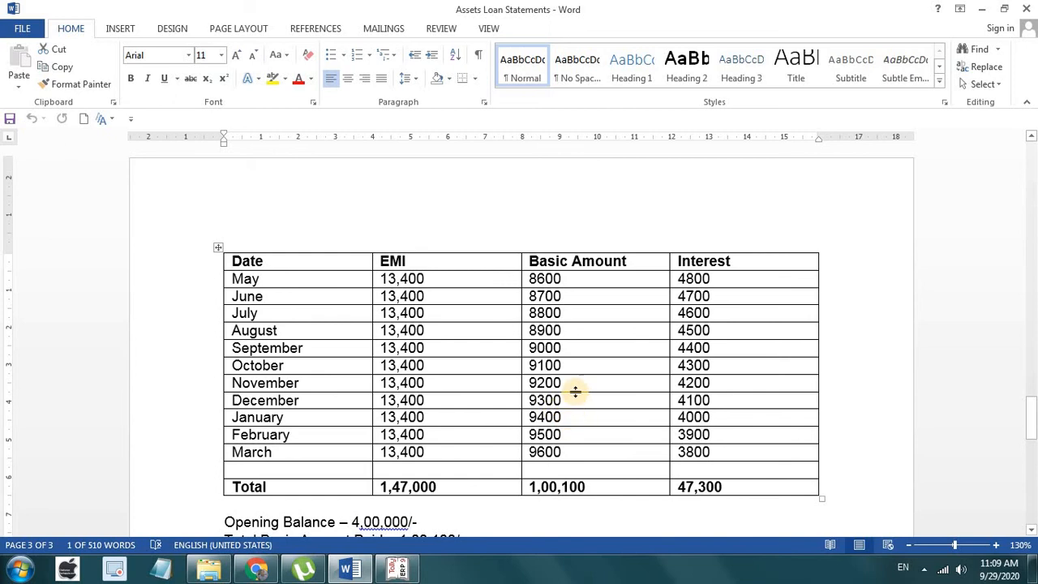
scroll(575, 391, down, 1)
scroll(575, 390, down, 2)
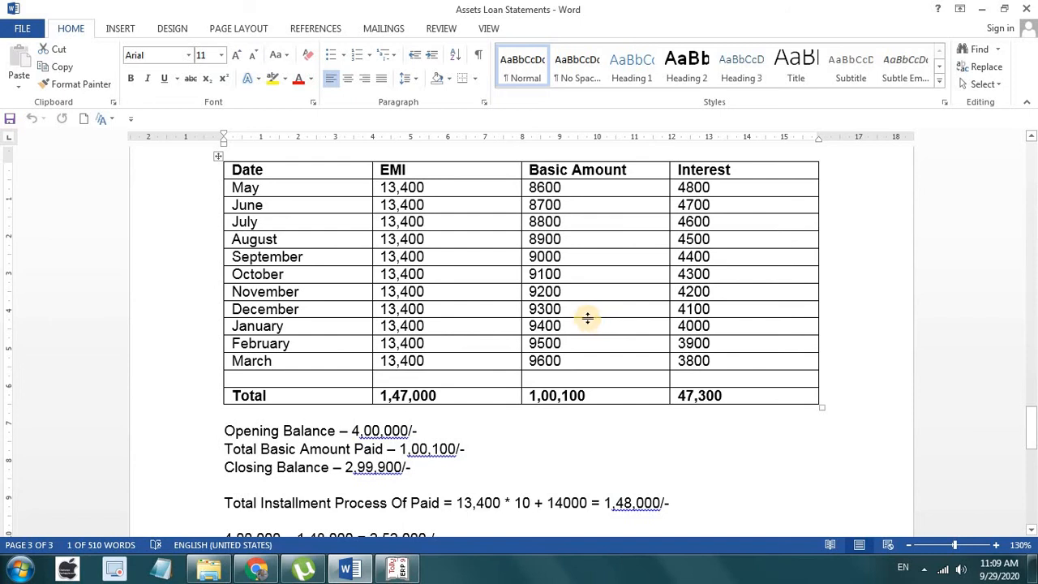
scroll(434, 348, down, 7)
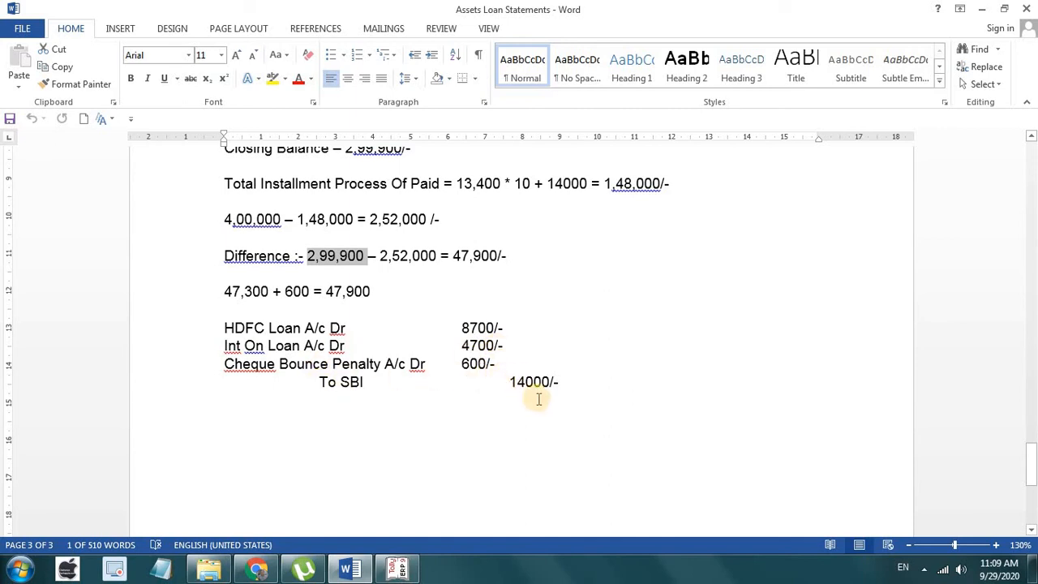
Step: Select the HDFC Loan A/c Dr, Int On Loan A/c Dr and To SBI lines, then return to Tally
click(344, 326)
drag(345, 326, 230, 316)
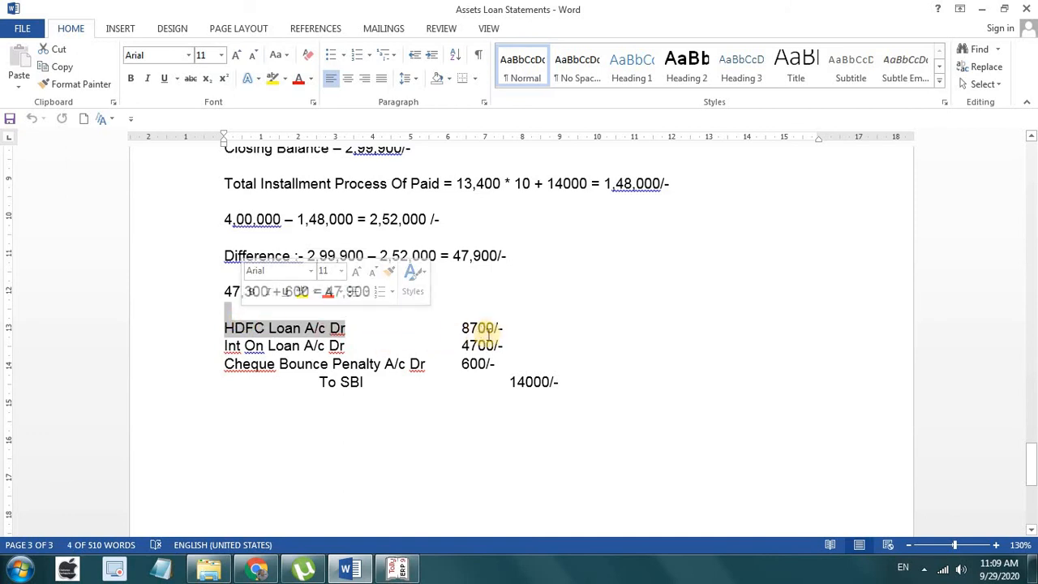
drag(361, 346, 225, 344)
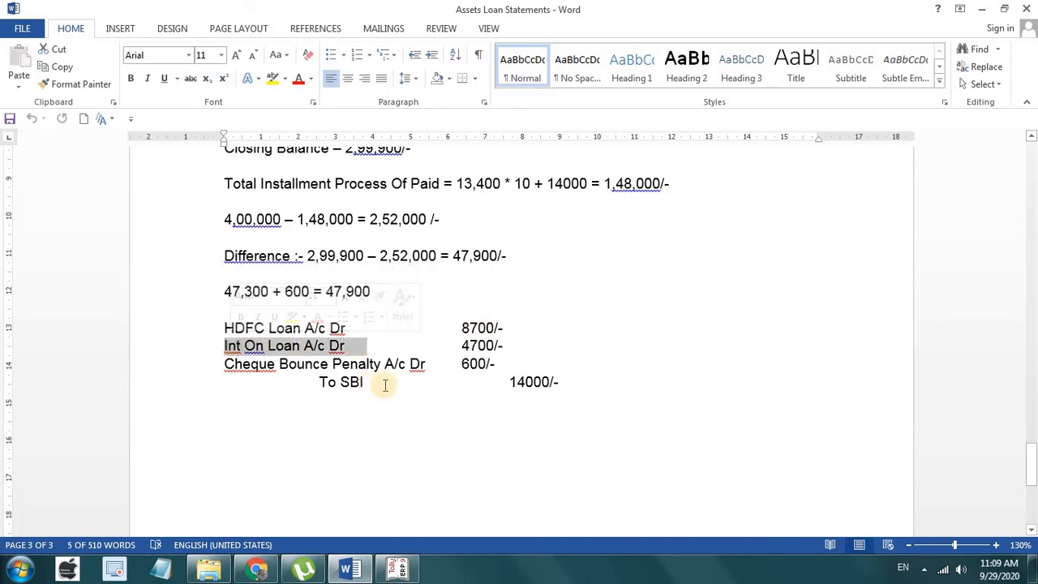
drag(378, 382, 305, 378)
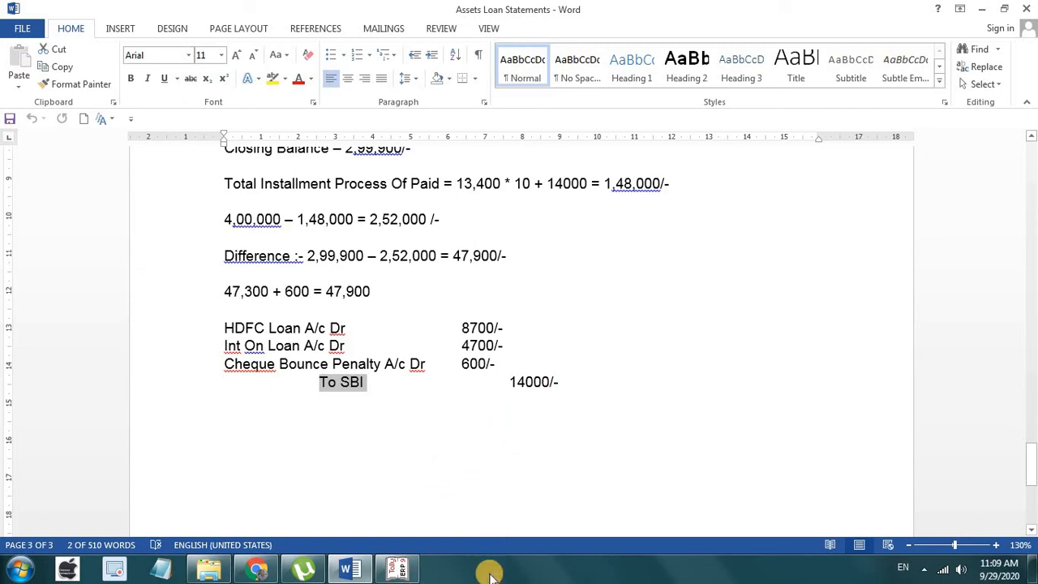
click(413, 571)
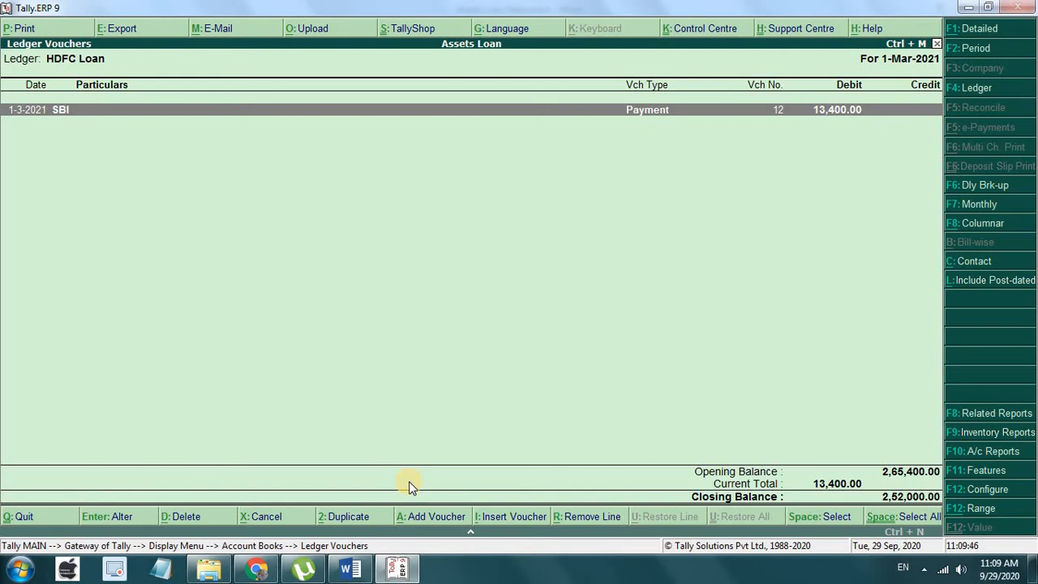
Step: Back out of the HDFC Loan ledger to the Gateway and open the Day Book
key(Escape)
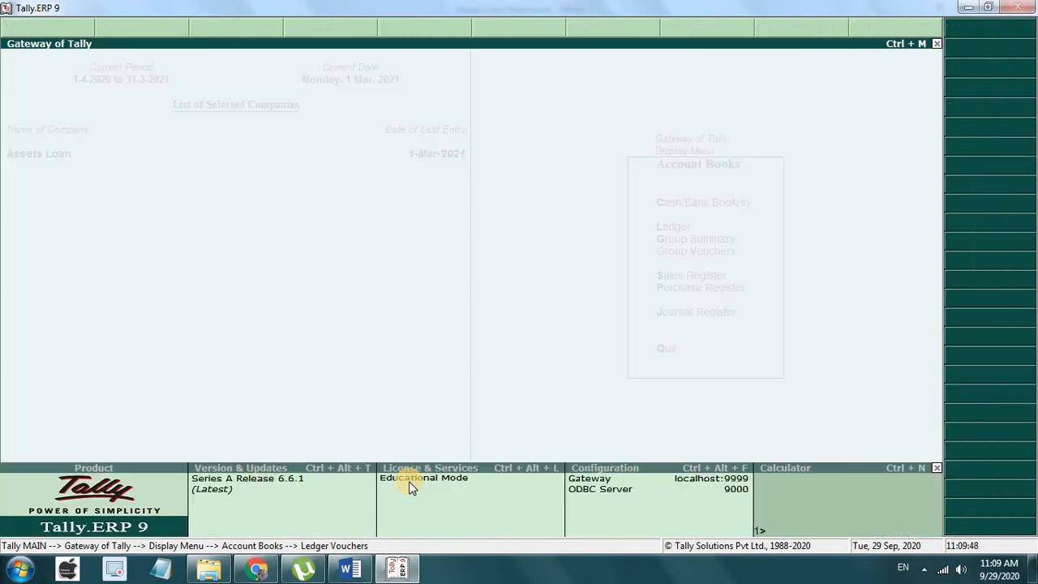
key(Escape)
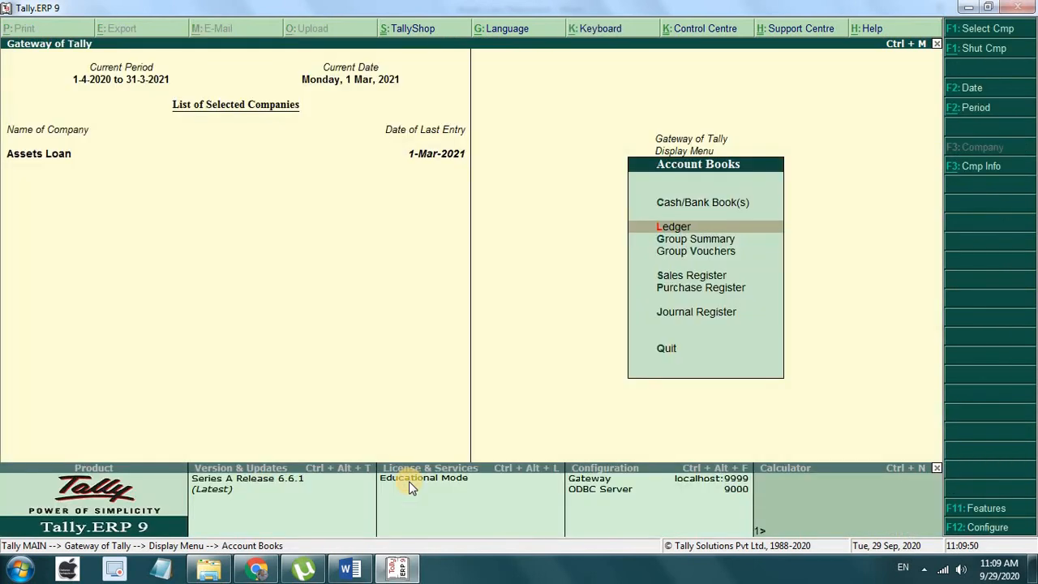
key(Escape)
key(Escape)
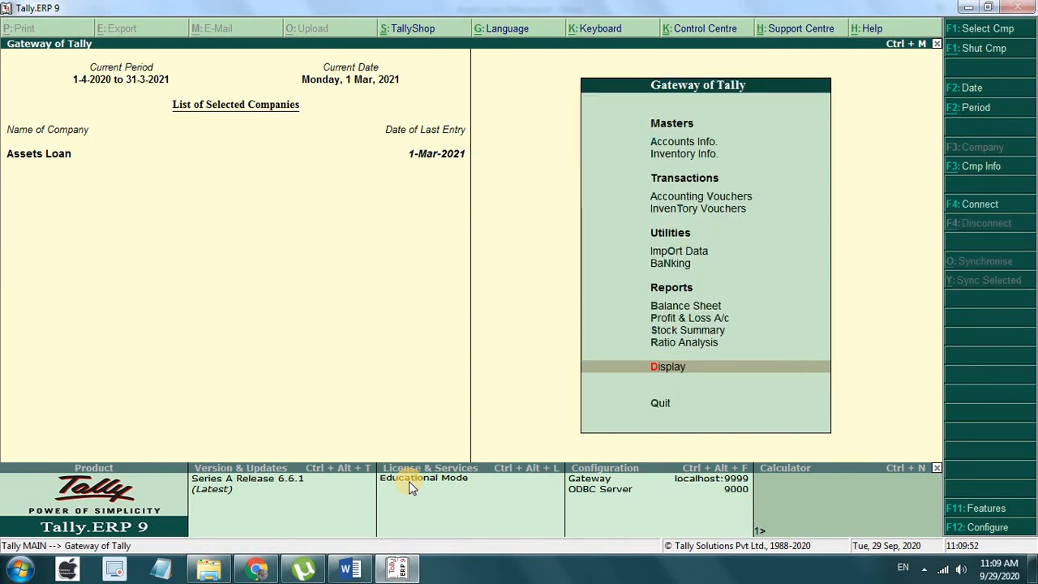
key(Return)
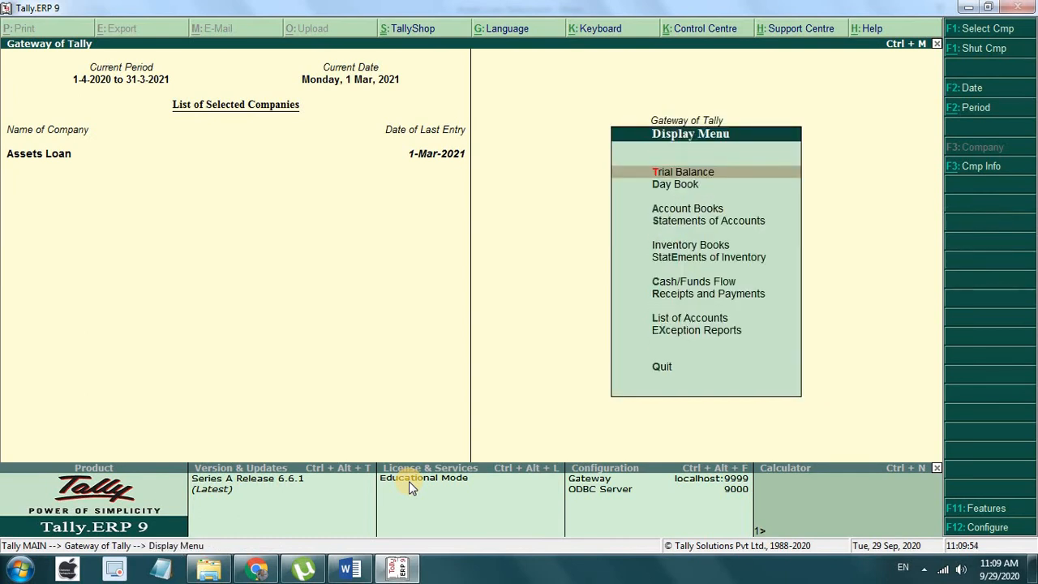
key(Down)
key(Return)
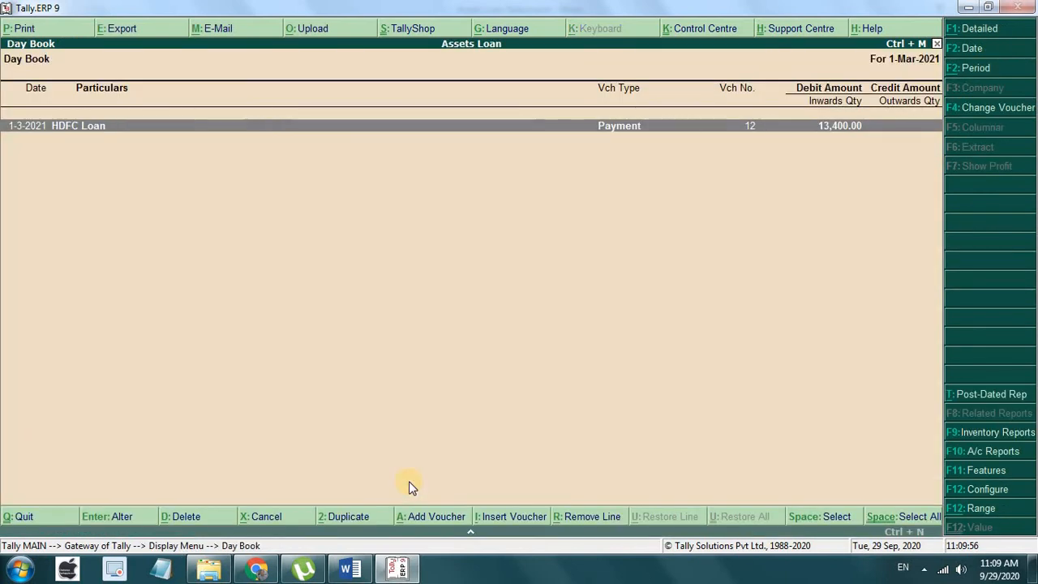
key(Escape)
key(Escape)
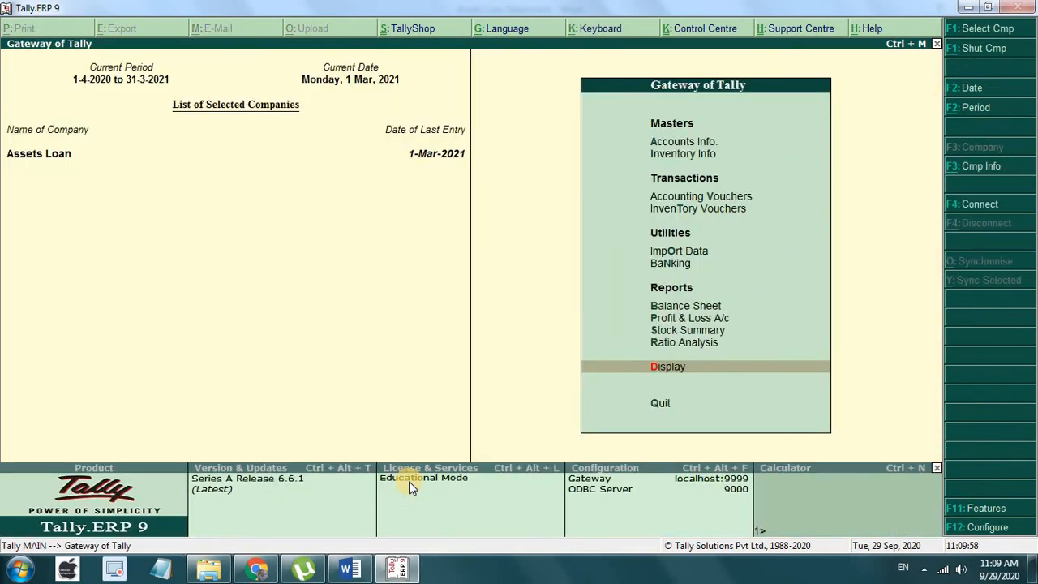
key(Up)
key(Up)
key(Up)
key(Up)
key(Up)
key(Up)
key(Up)
key(Up)
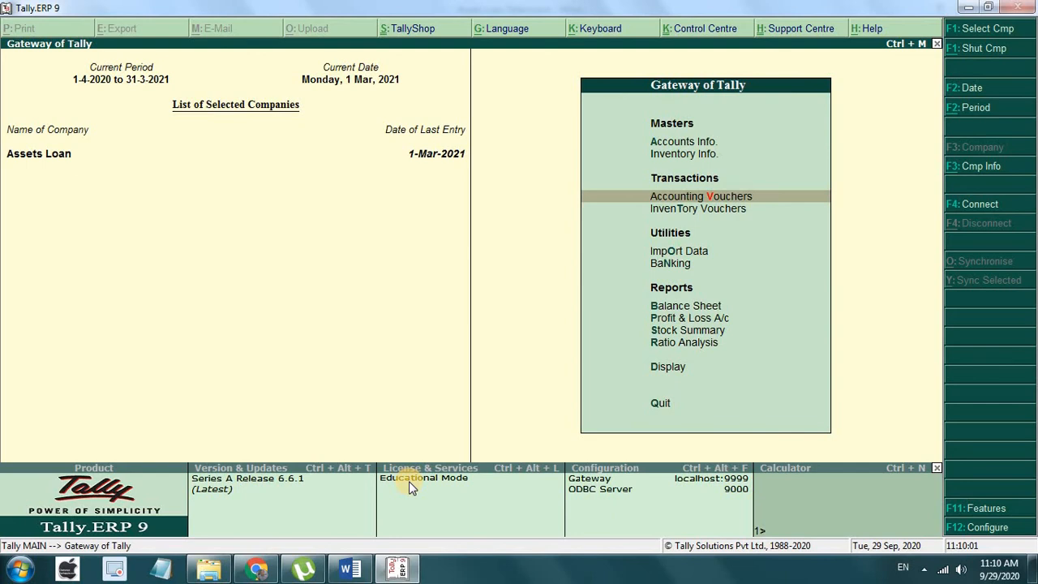
key(Return)
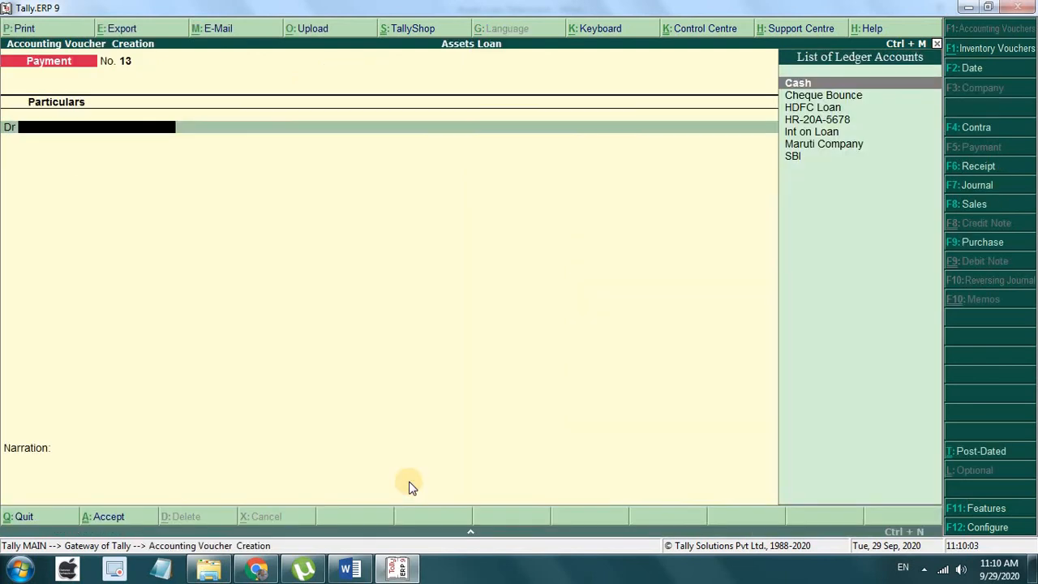
key(Escape)
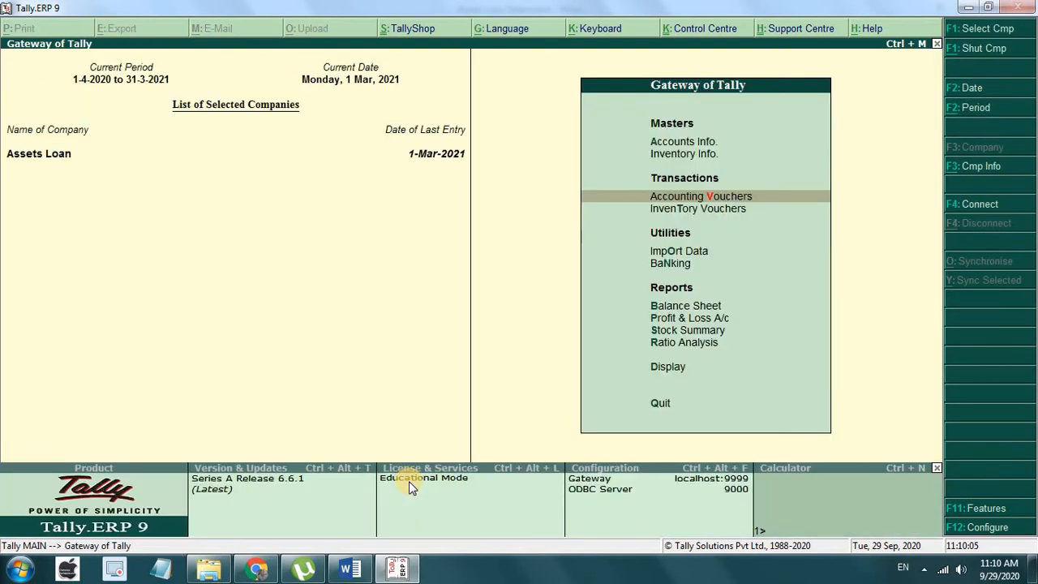
key(d)
key(y)
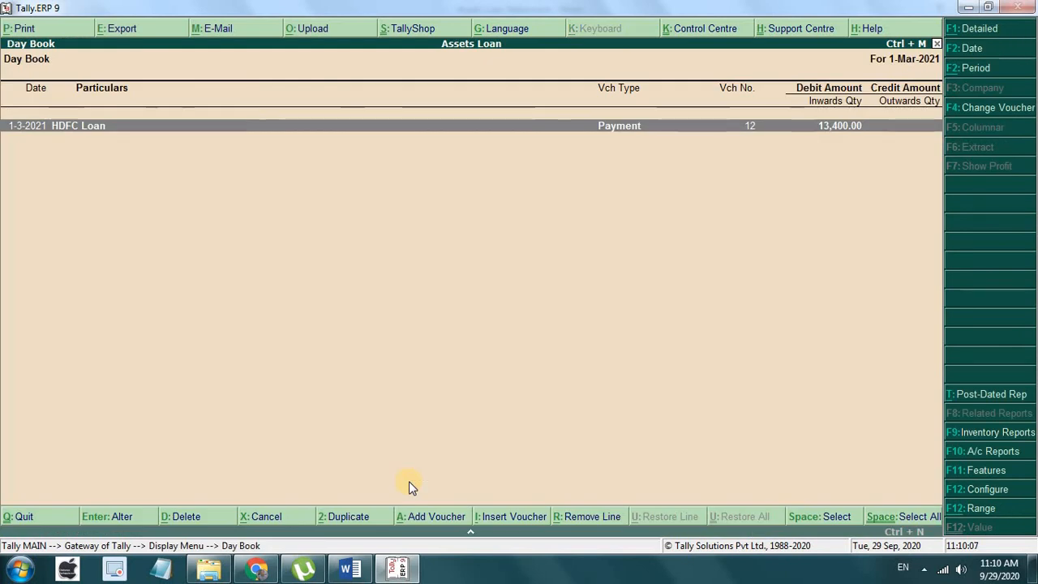
Step: Set the Day Book period from 1-4-2020 to 31-3-2021
key(alt+F2)
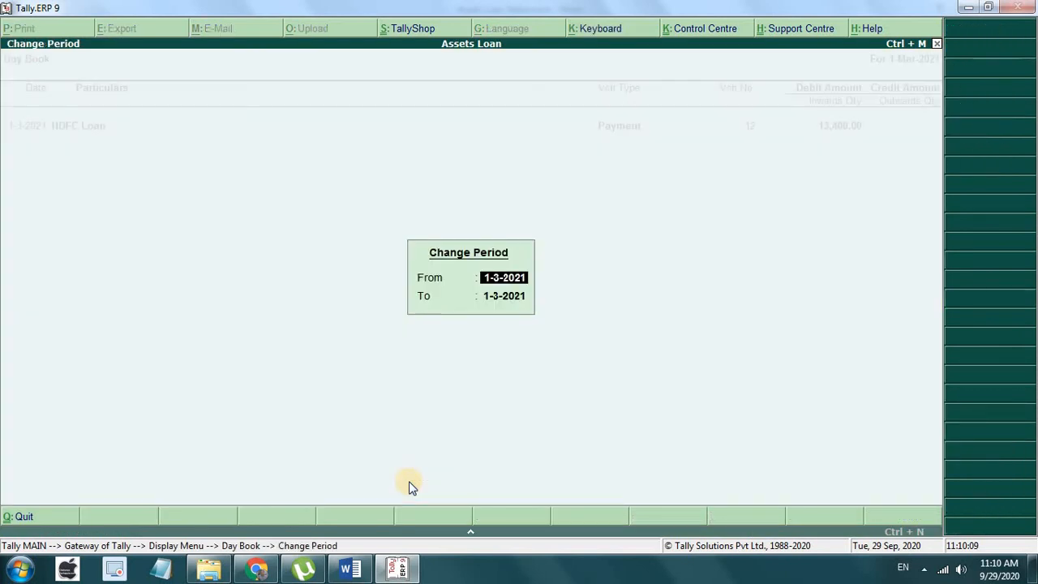
text(1-4)
key(Return)
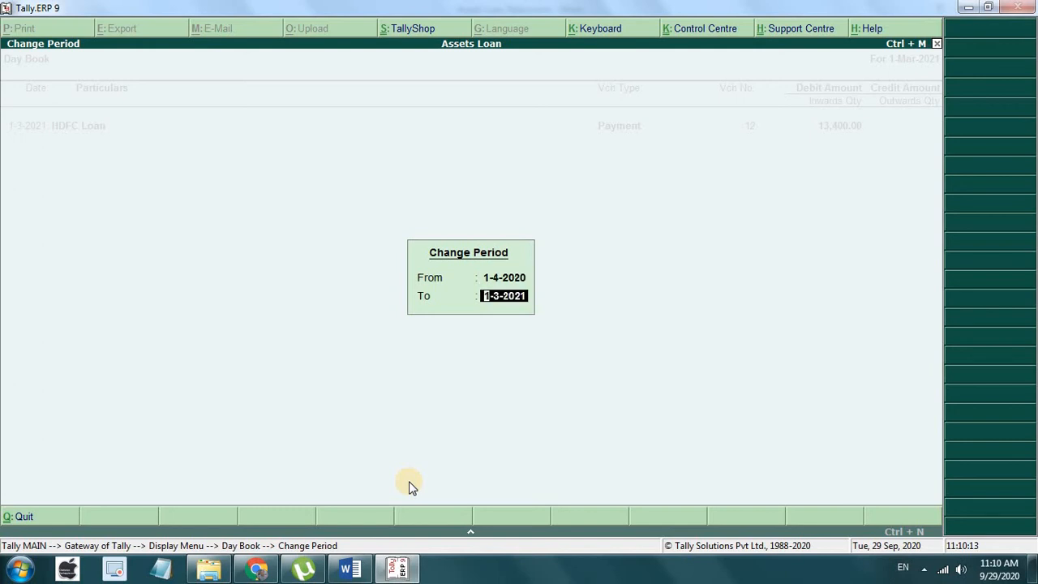
text(31.3)
key(Return)
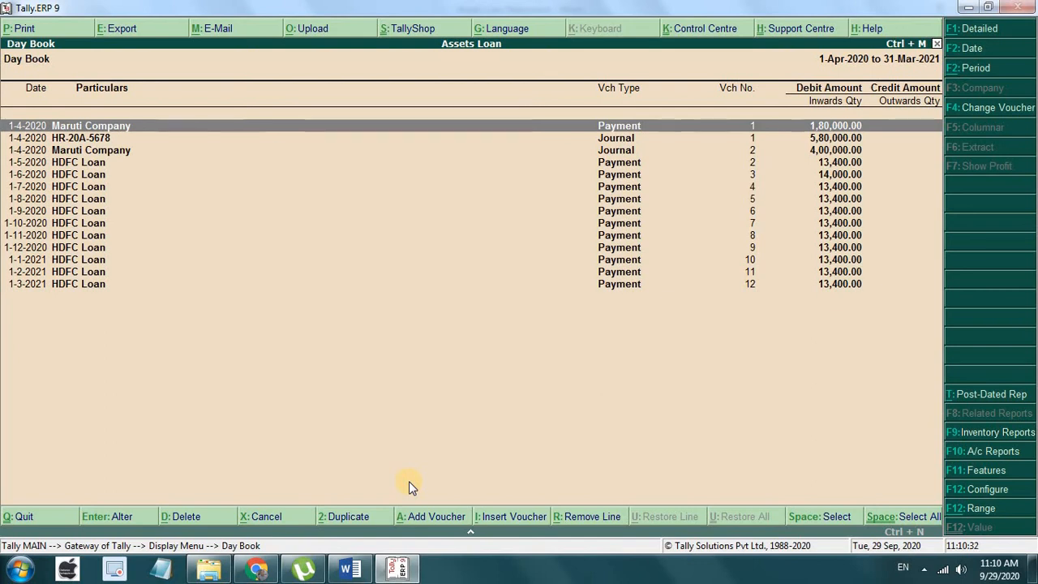
Step: Set Day Book sorting to In Sequence of Entry, then open voucher No. 2 dated 1-May-2020
key(F12)
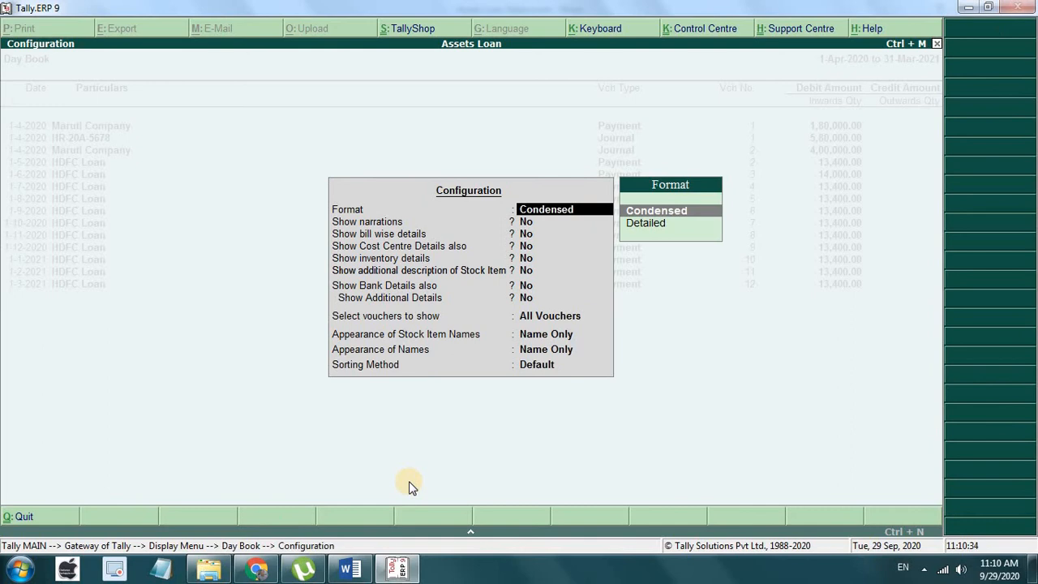
key(Return)
key(Return)
key(Return)
key(Return)
key(Return)
key(Return)
key(Return)
key(Return)
key(Return)
key(Return)
key(Return)
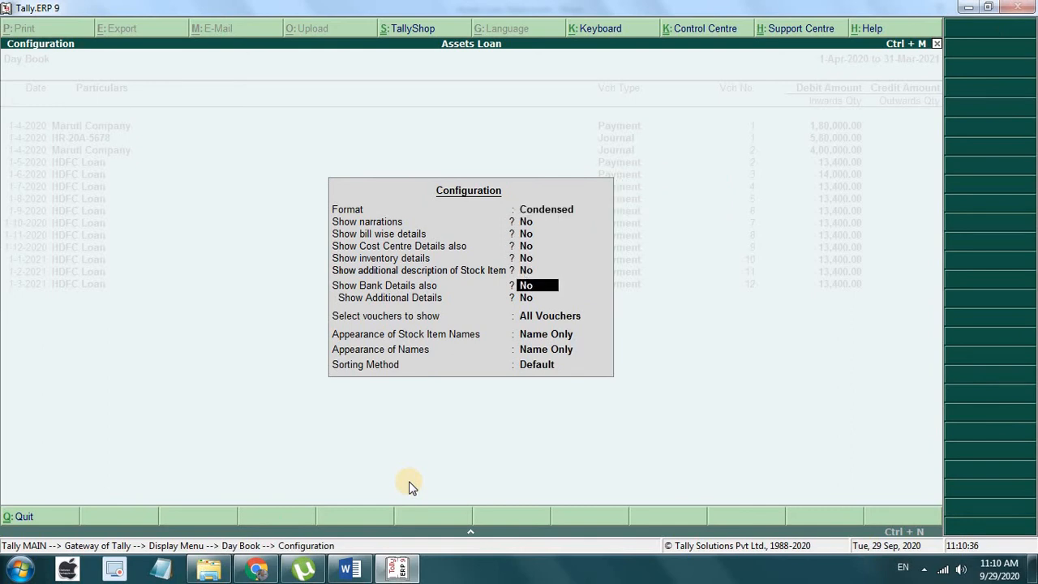
key(Down)
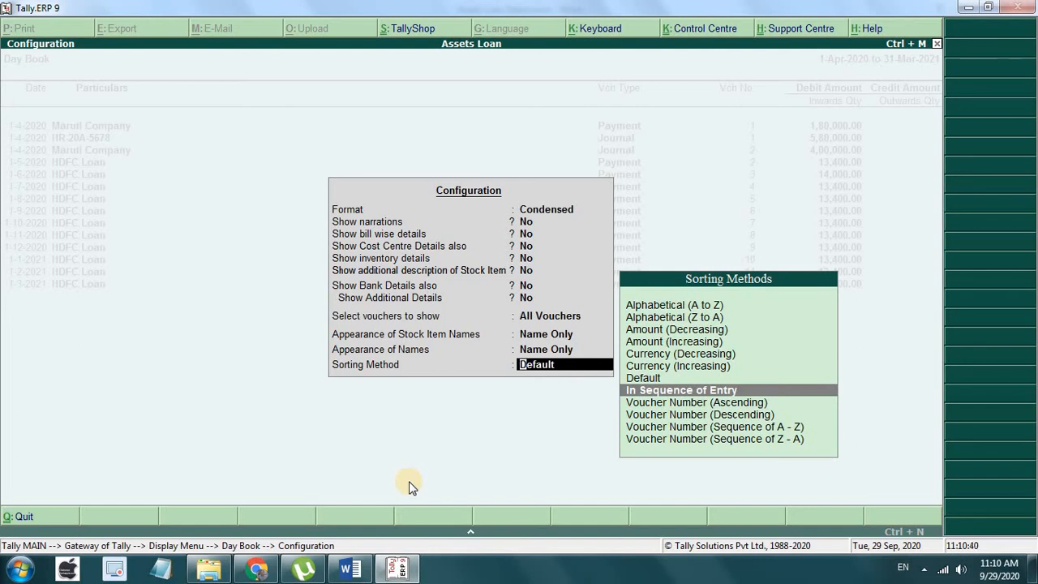
key(Return)
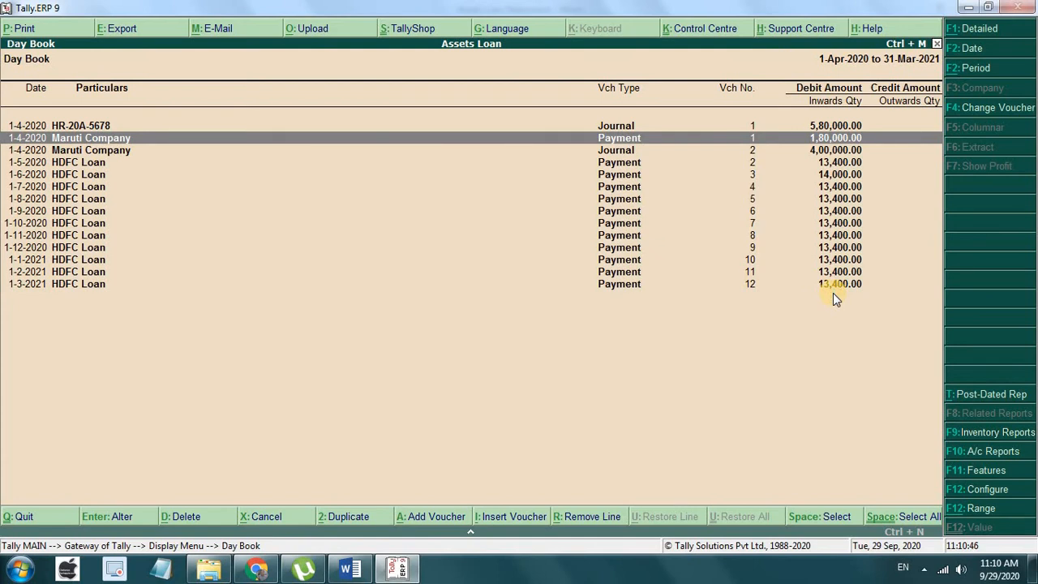
key(Down)
key(Down)
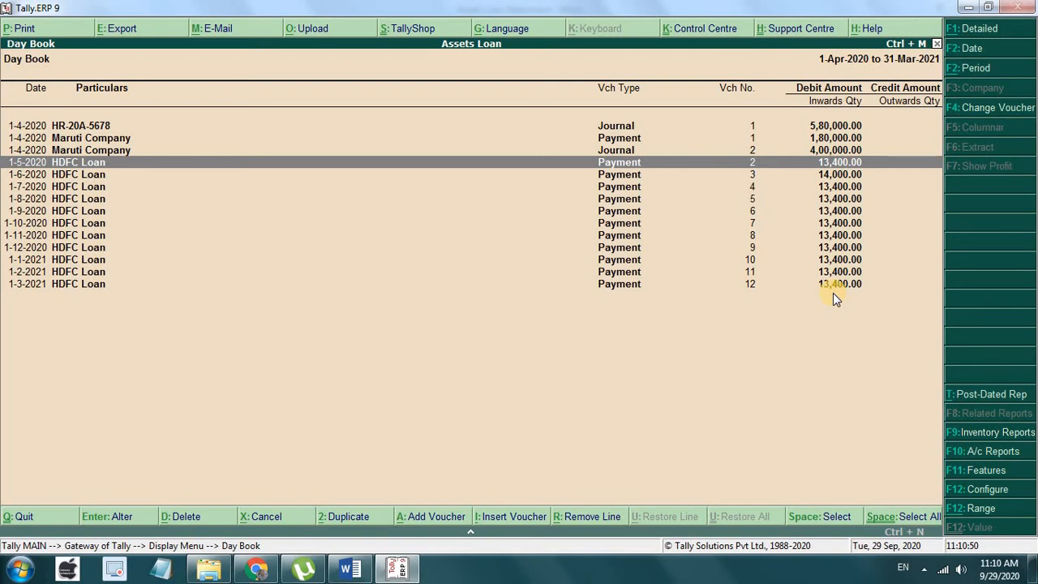
key(Return)
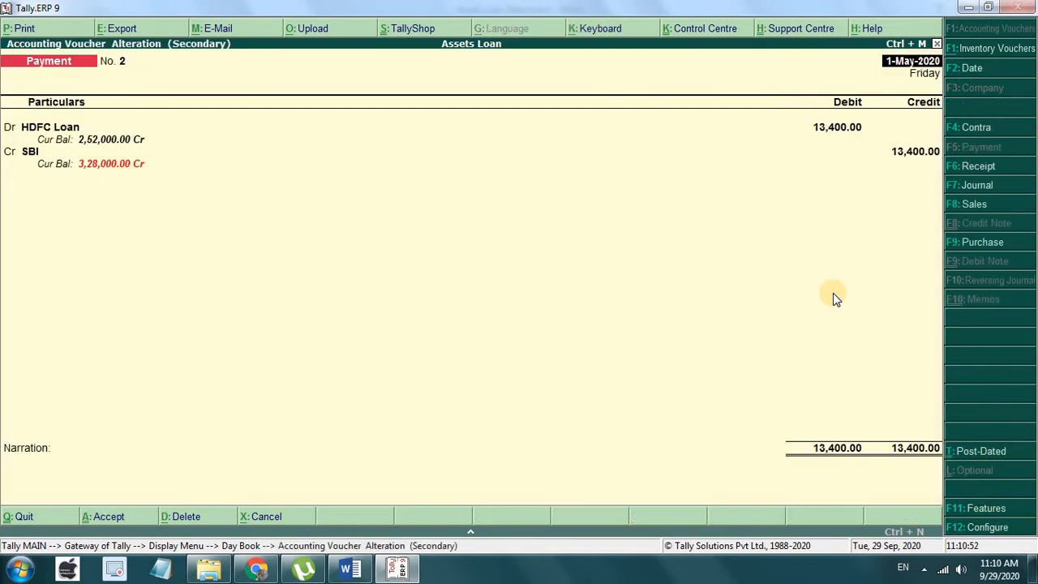
Step: Check May's principal and interest figures in the Word EMI table, then return to voucher No. 2
click(348, 569)
scroll(447, 300, up, 3)
scroll(447, 300, up, 10)
scroll(445, 297, down, 9)
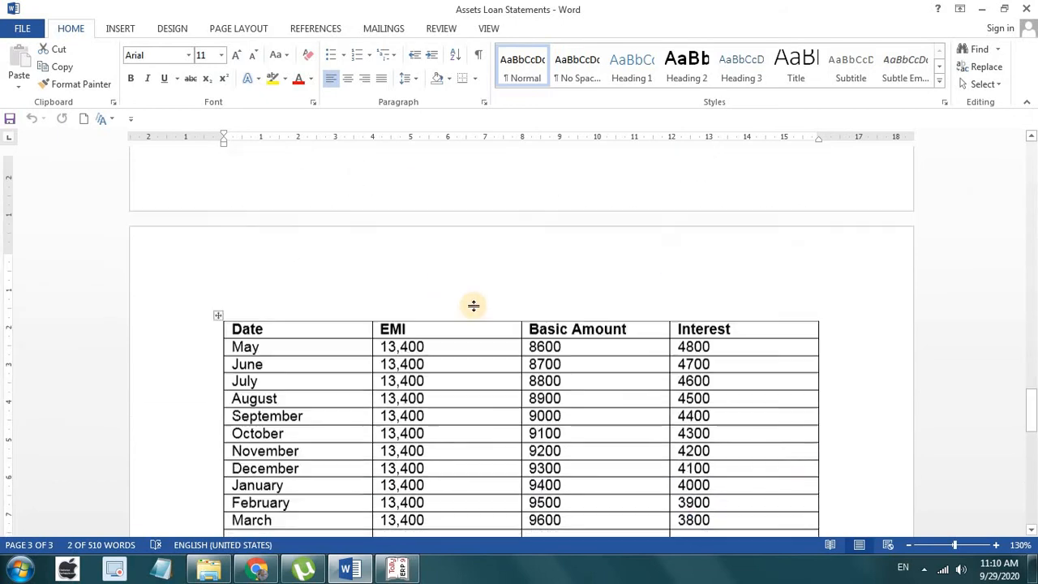
scroll(527, 296, down, 5)
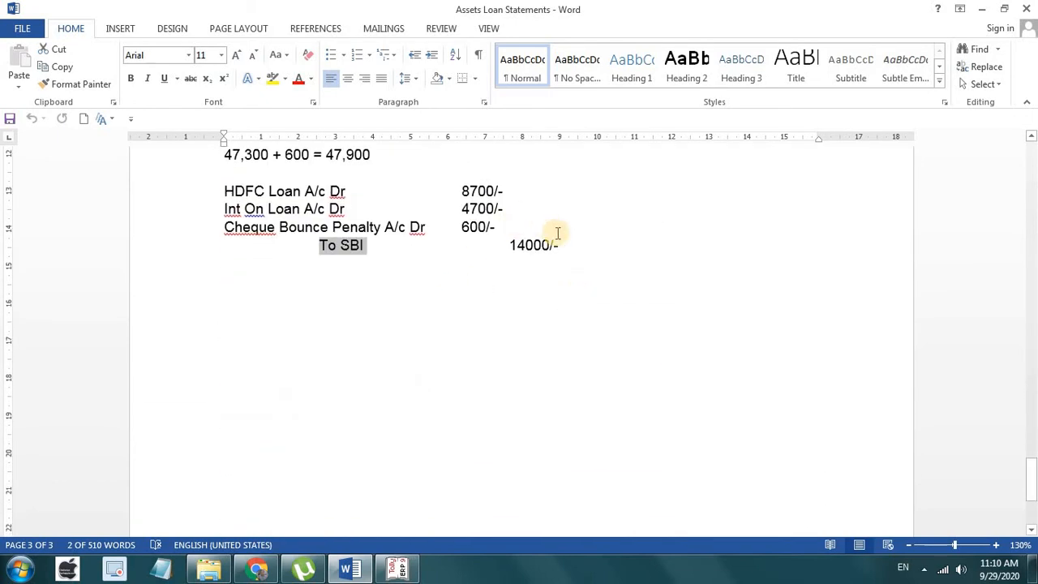
scroll(551, 231, up, 8)
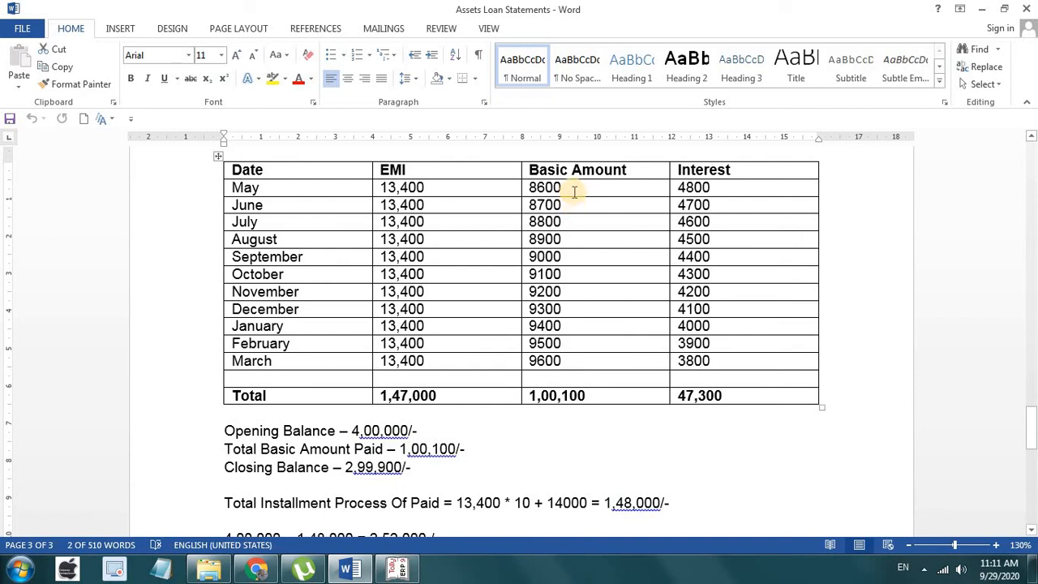
scroll(572, 262, down, 5)
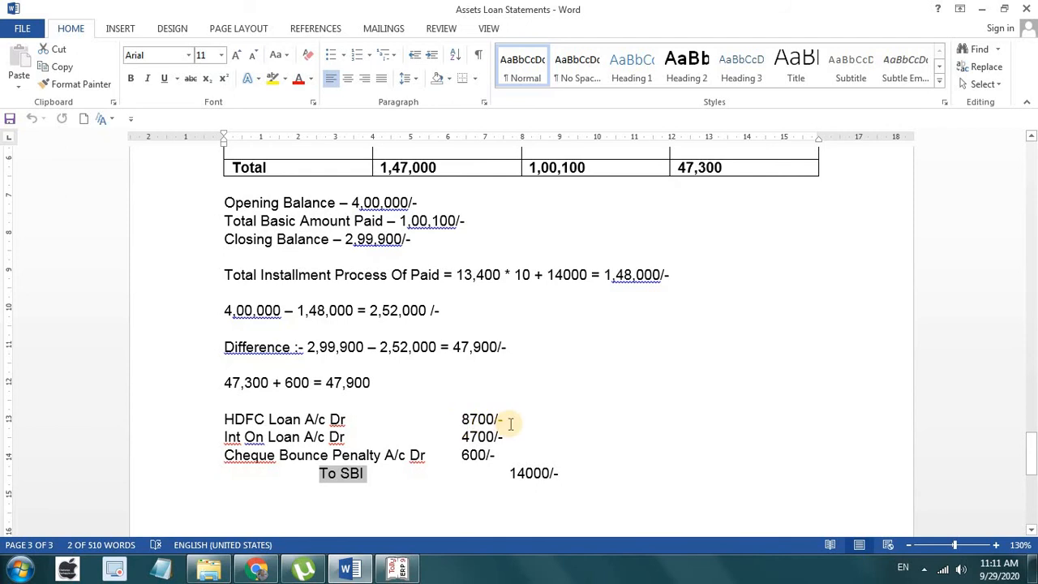
scroll(605, 411, up, 7)
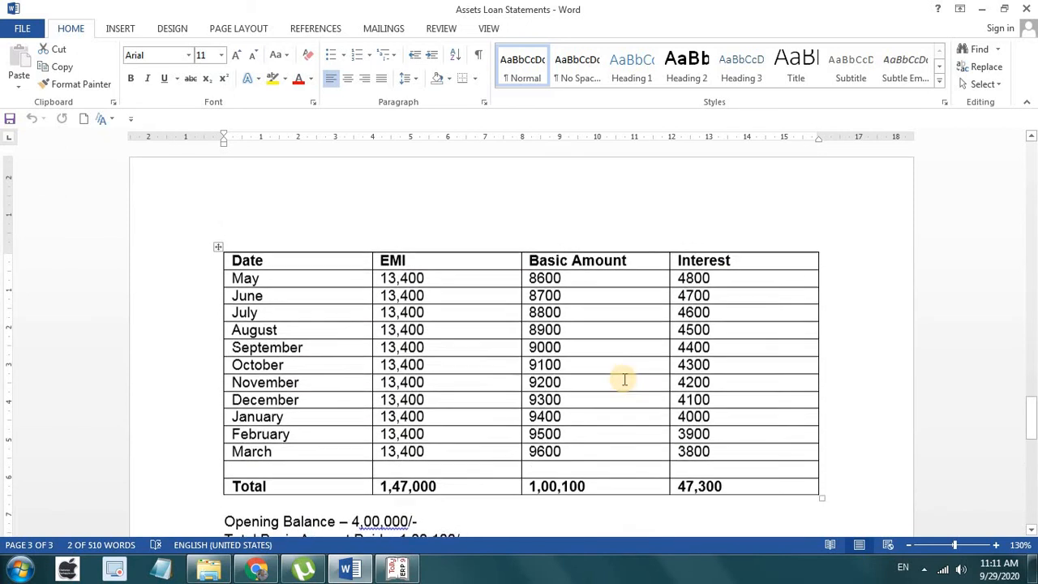
click(623, 323)
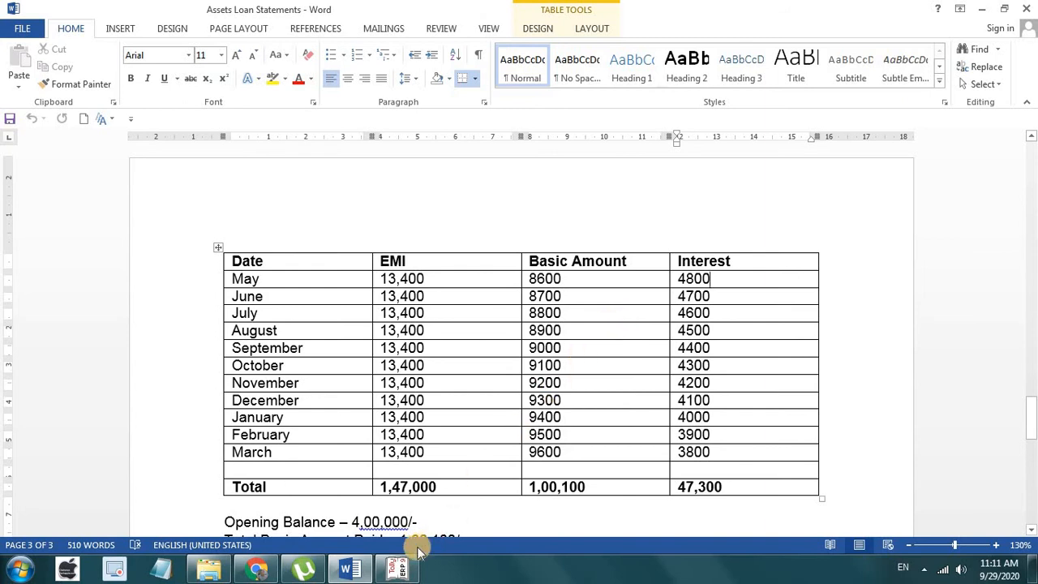
mouse_move(400, 575)
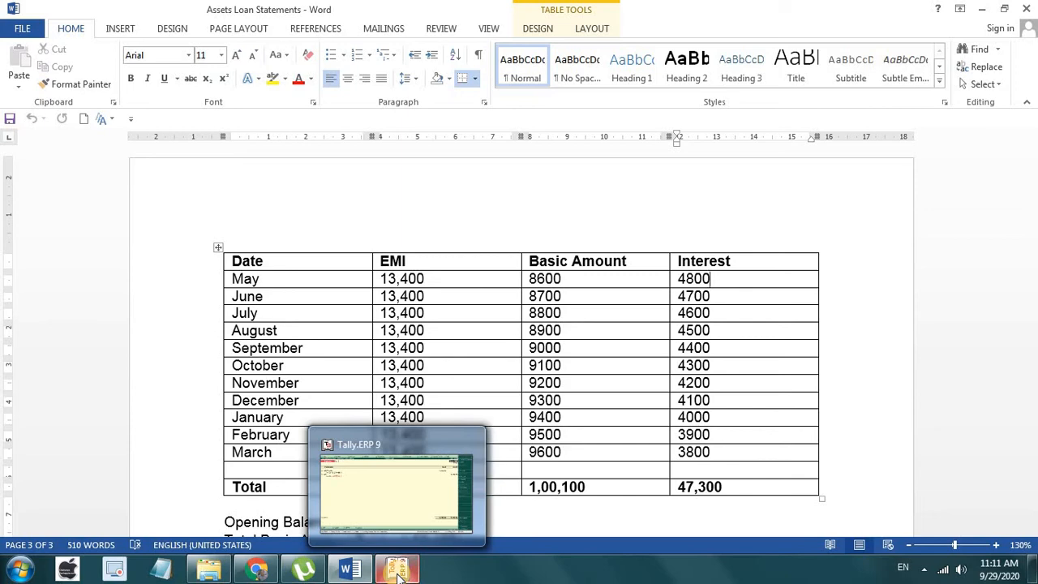
click(398, 571)
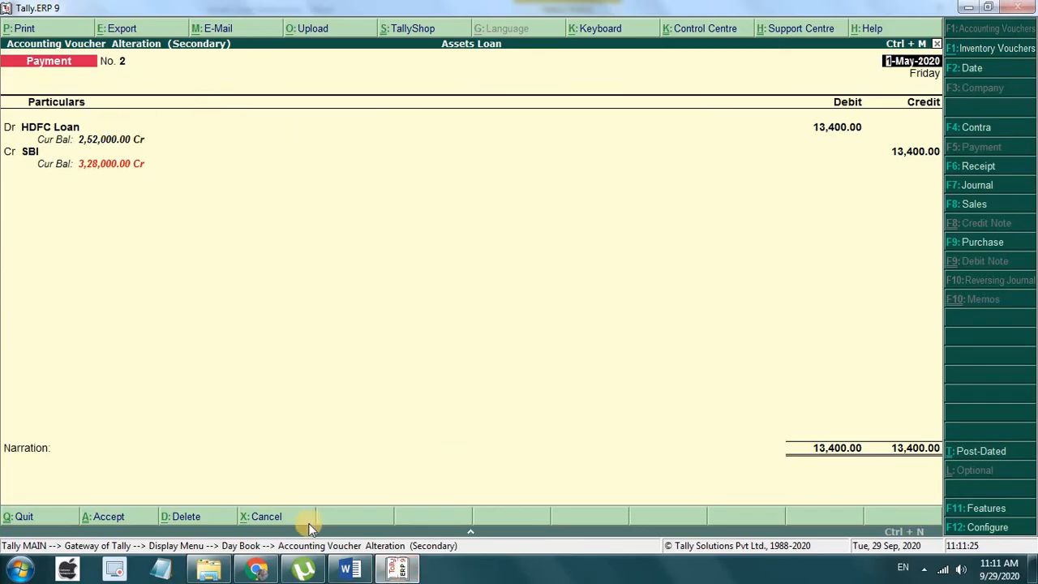
Step: Change the HDFC Loan debit in voucher No. 2 to 8,600
click(350, 570)
click(350, 570)
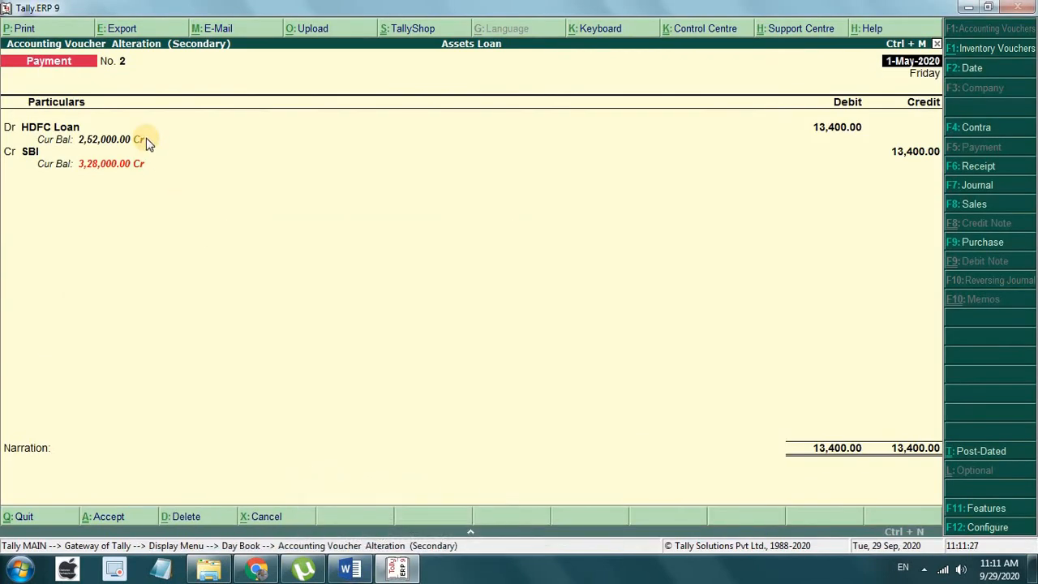
key(Return)
key(Return)
text(8600)
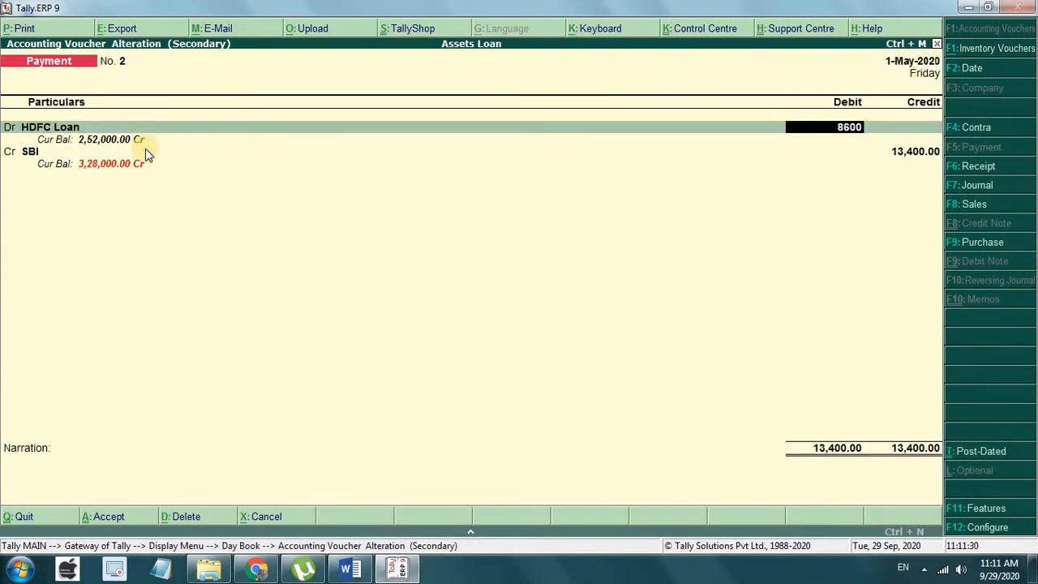
key(Return)
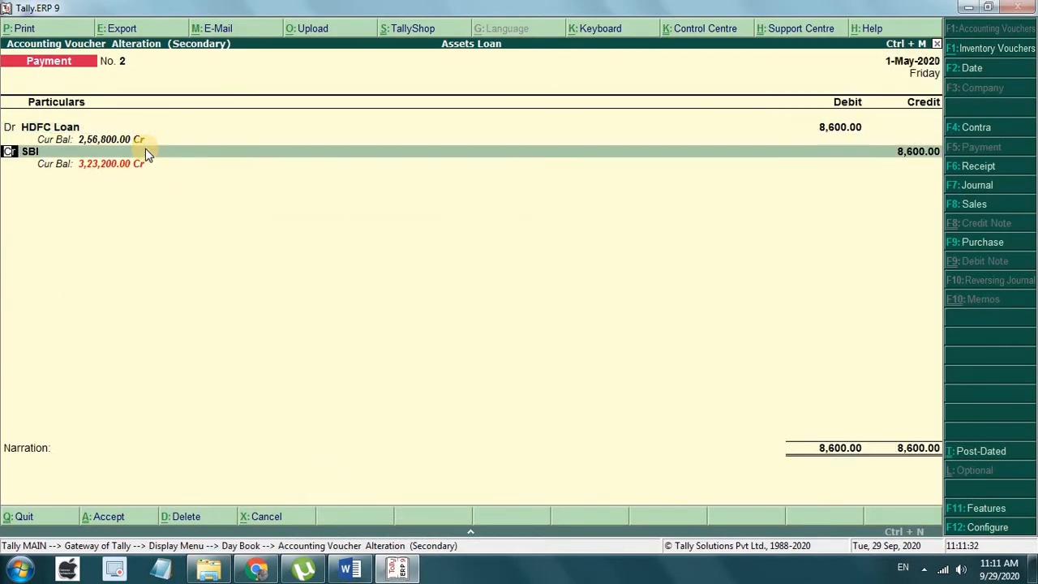
text(d)
key(Return)
Step: Add an Int on Loan debit of 4,800, checked against the Word notes
key(Up)
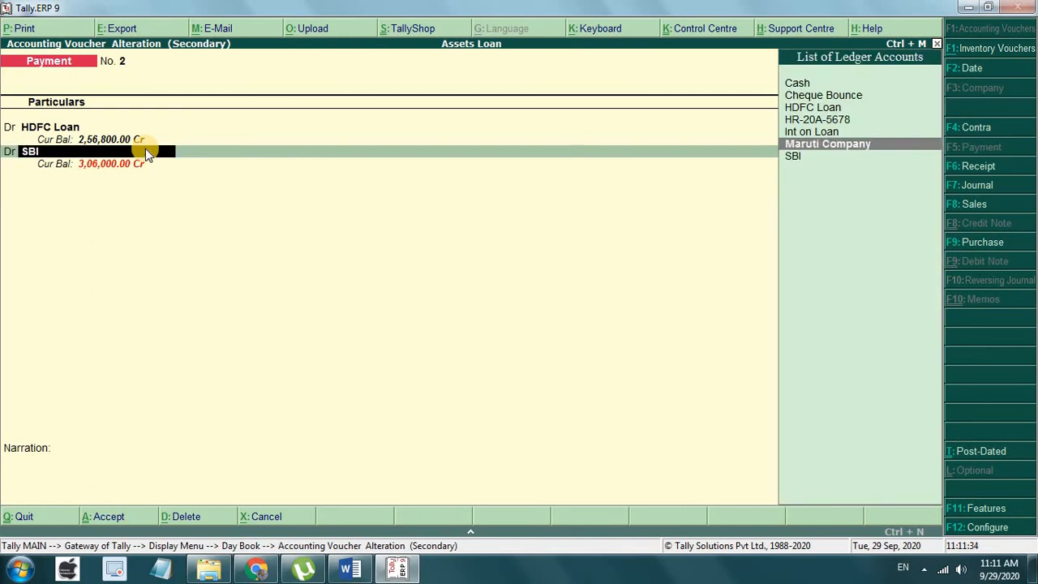
key(Up)
key(Return)
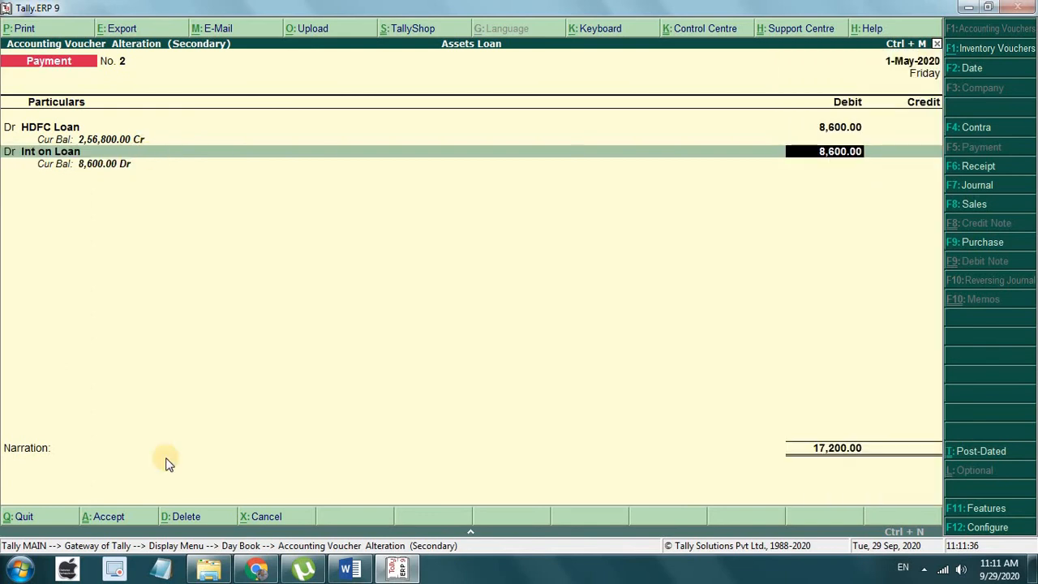
click(350, 568)
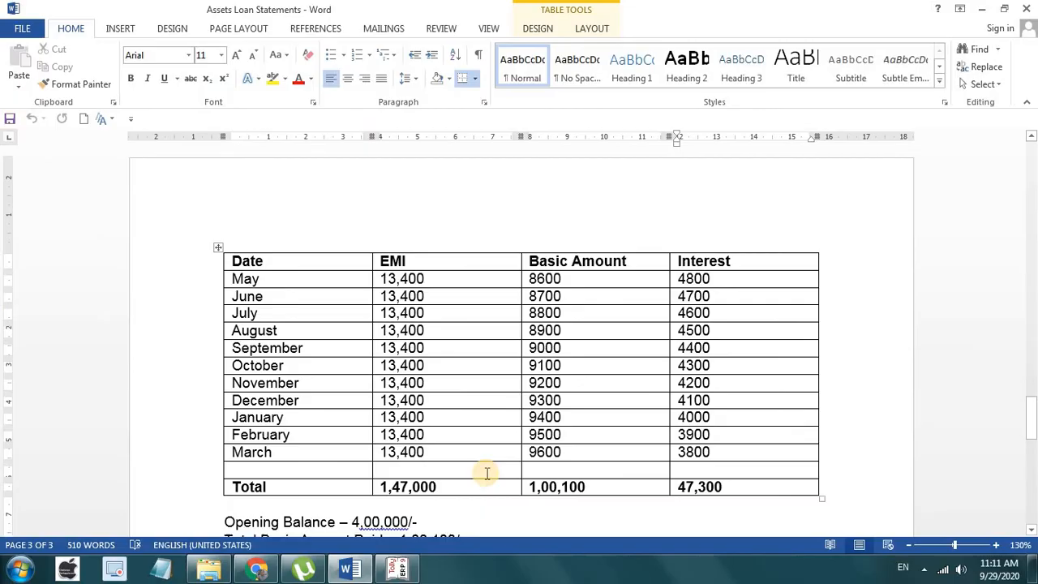
click(397, 568)
text(4,80)
text(0)
key(Return)
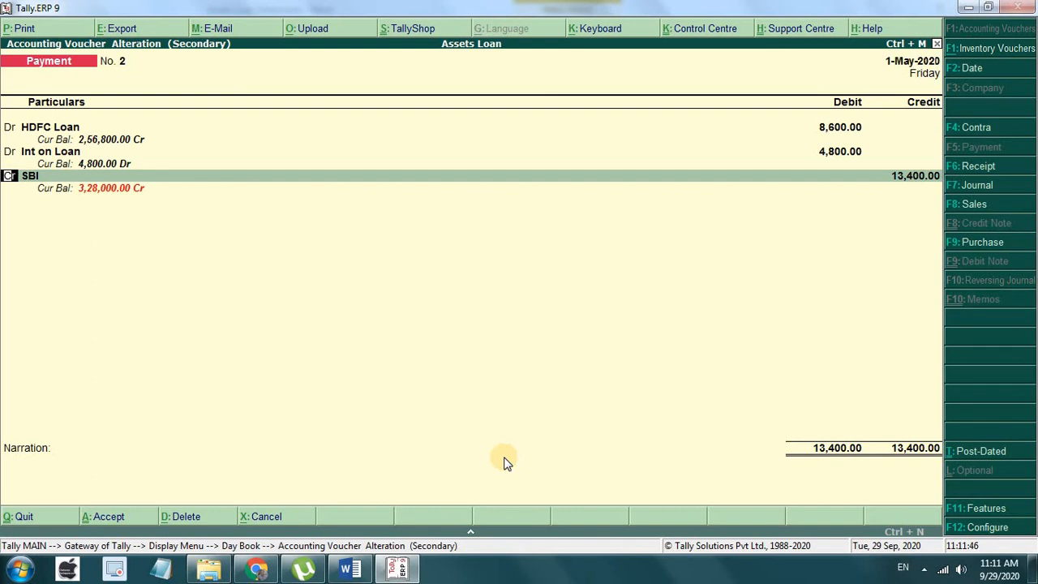
Step: Keep SBI credited 13,400, complete its bank allocation and save the voucher
key(Return)
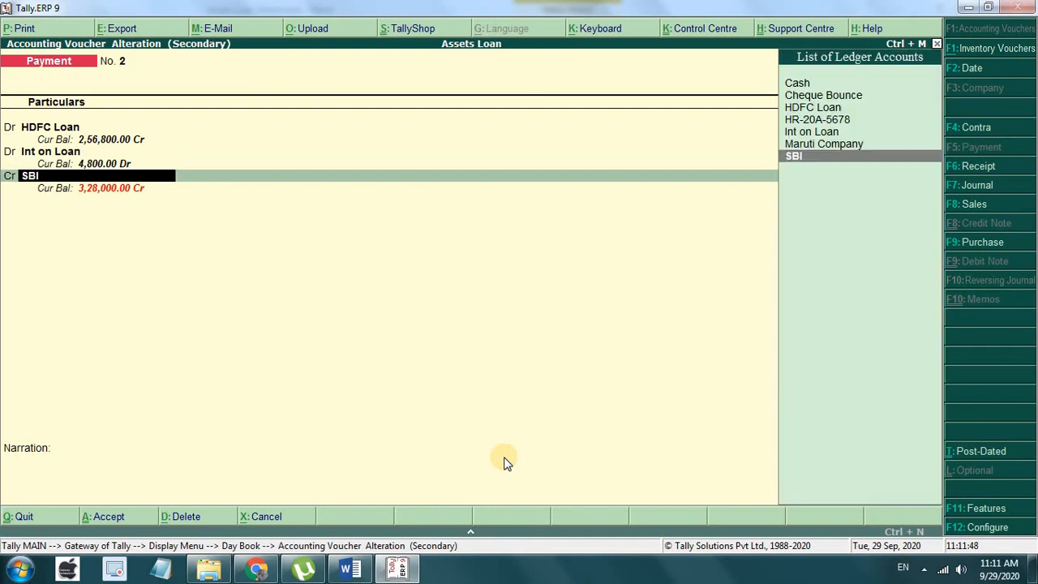
key(Return)
key(Return)
key(Return)
key(Return)
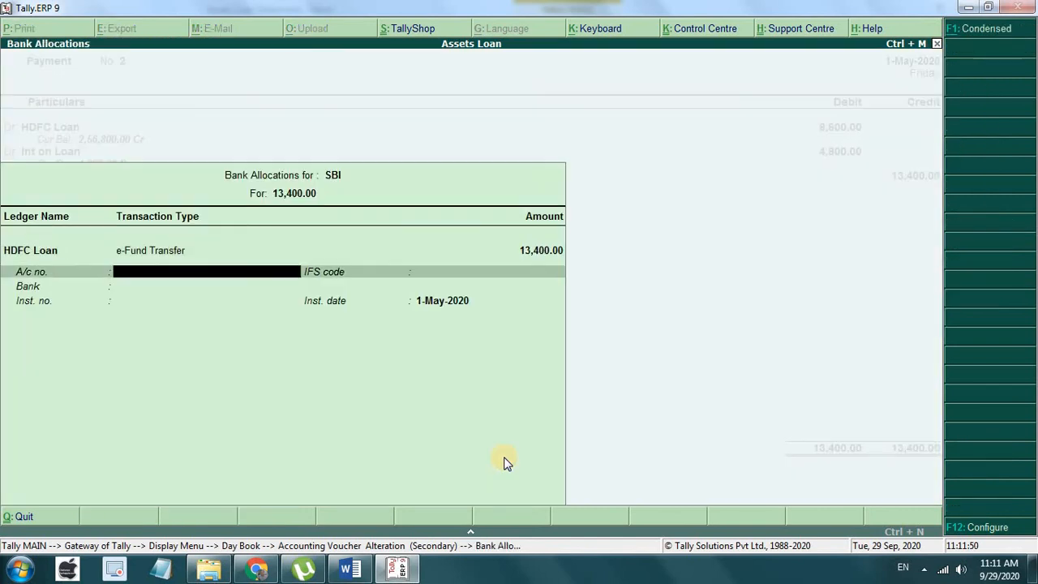
key(Return)
key(Return)
key(Return)
key(Return)
key(Return)
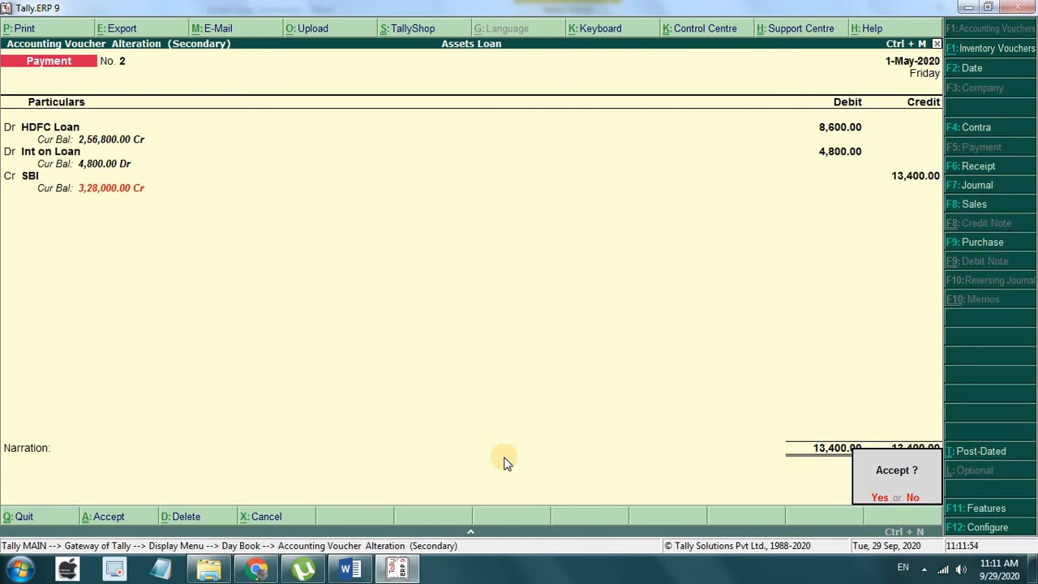
key(Return)
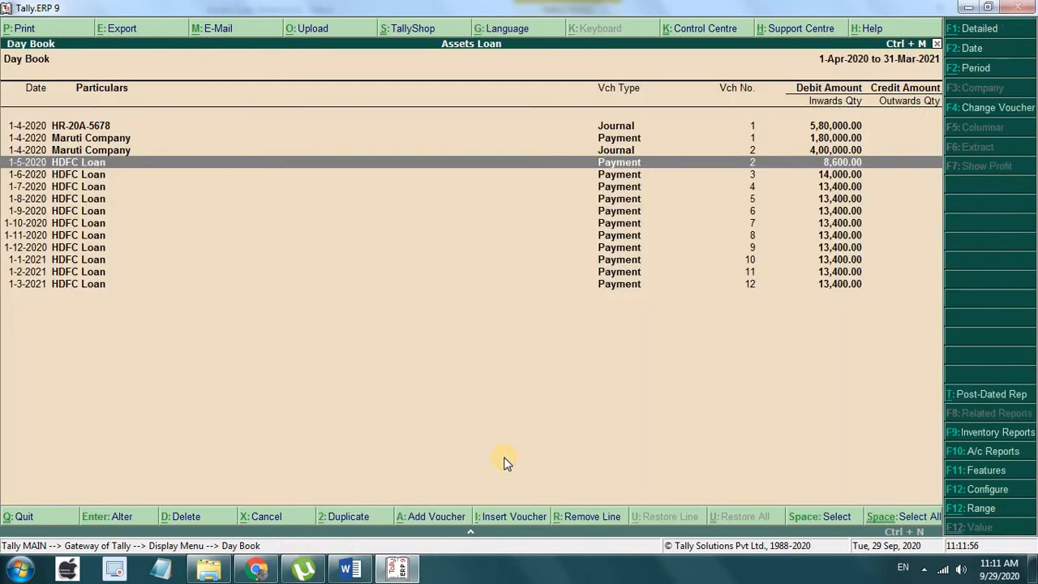
Step: Open June's voucher No. 3 and set the HDFC Loan debit to 8,700
key(Down)
key(Return)
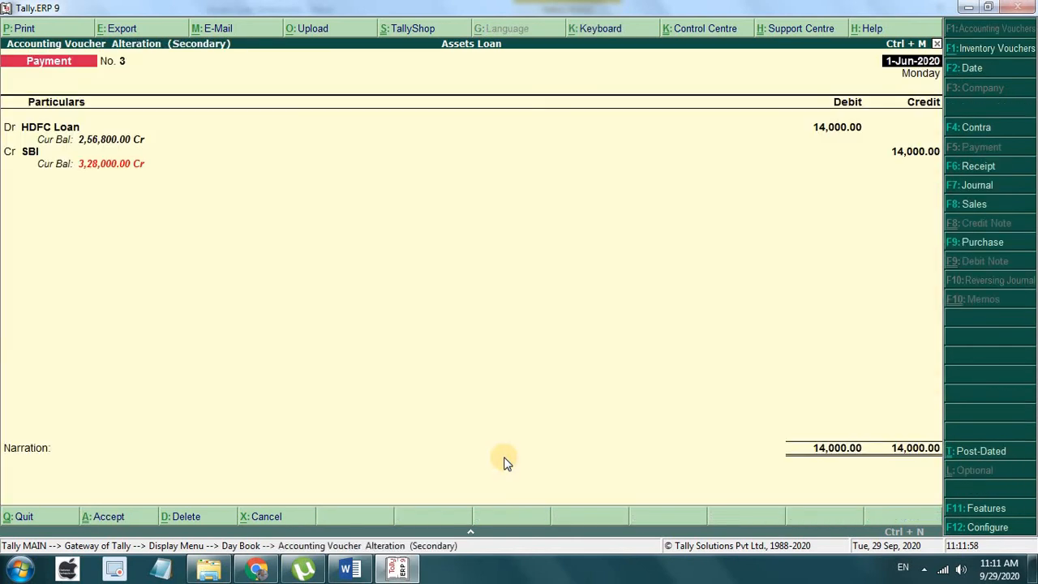
key(Return)
key(Return)
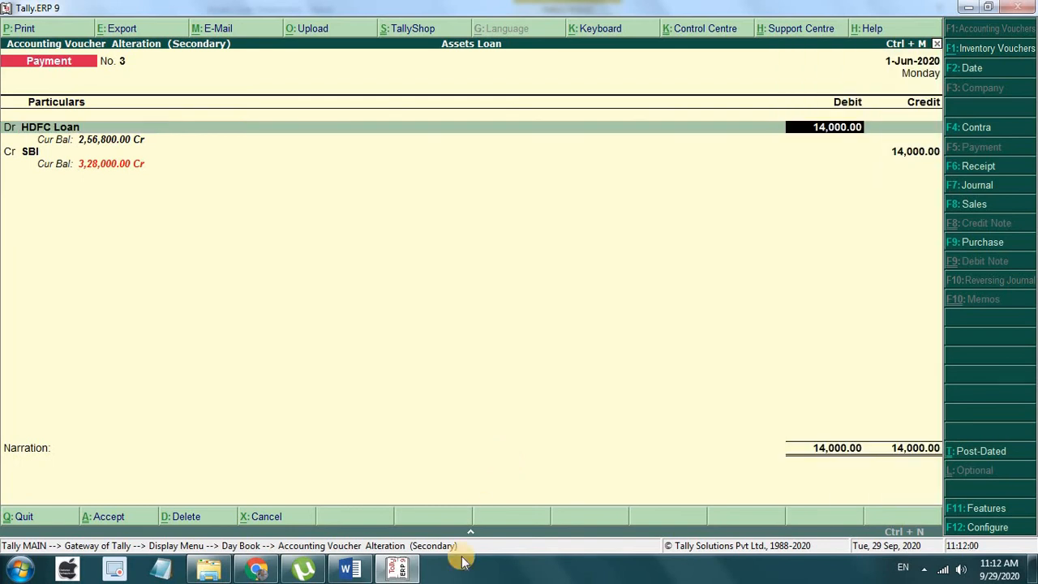
click(350, 565)
scroll(424, 473, down, 8)
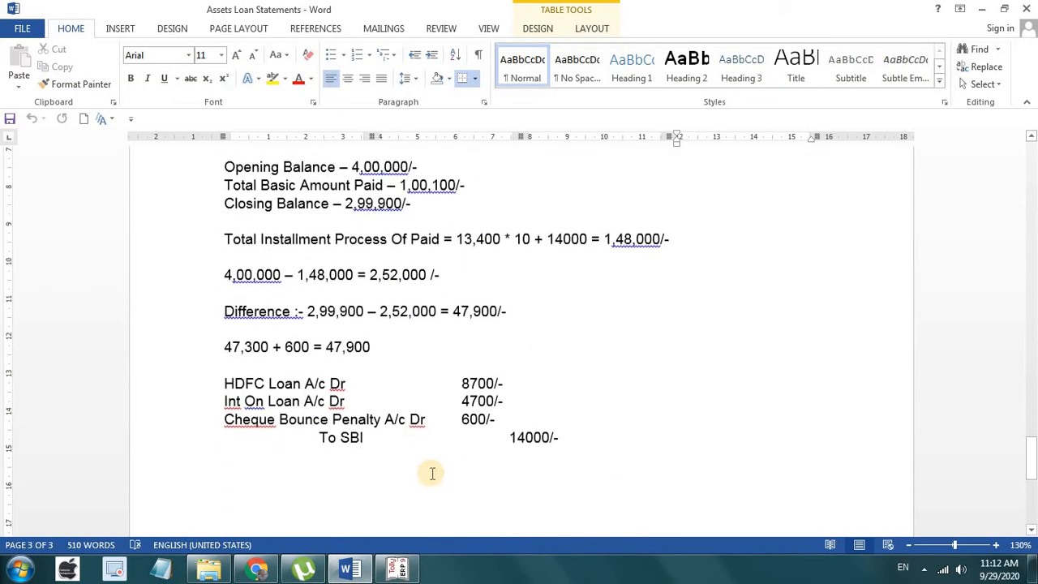
click(396, 567)
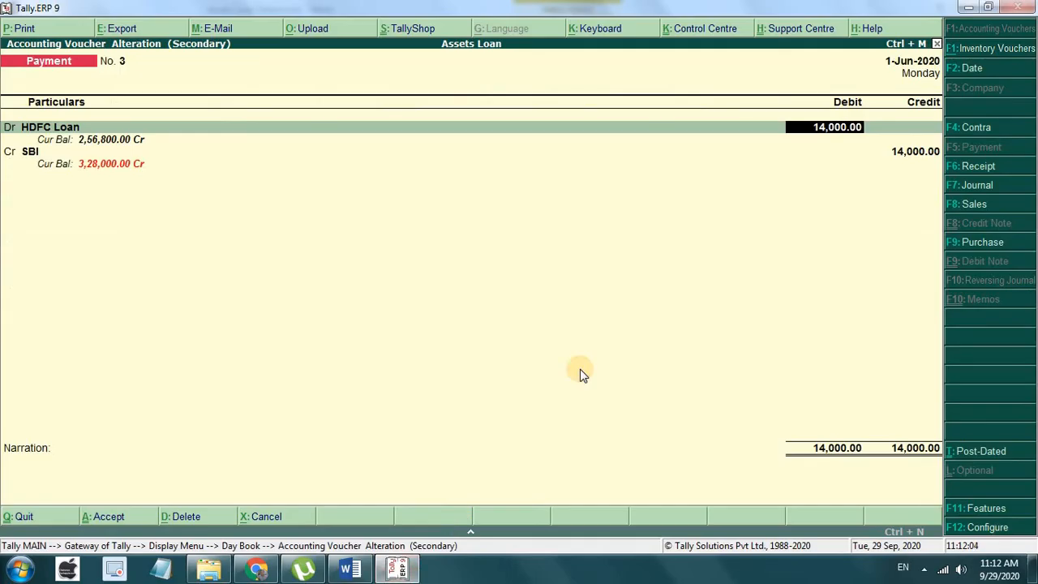
text(8,700)
key(Return)
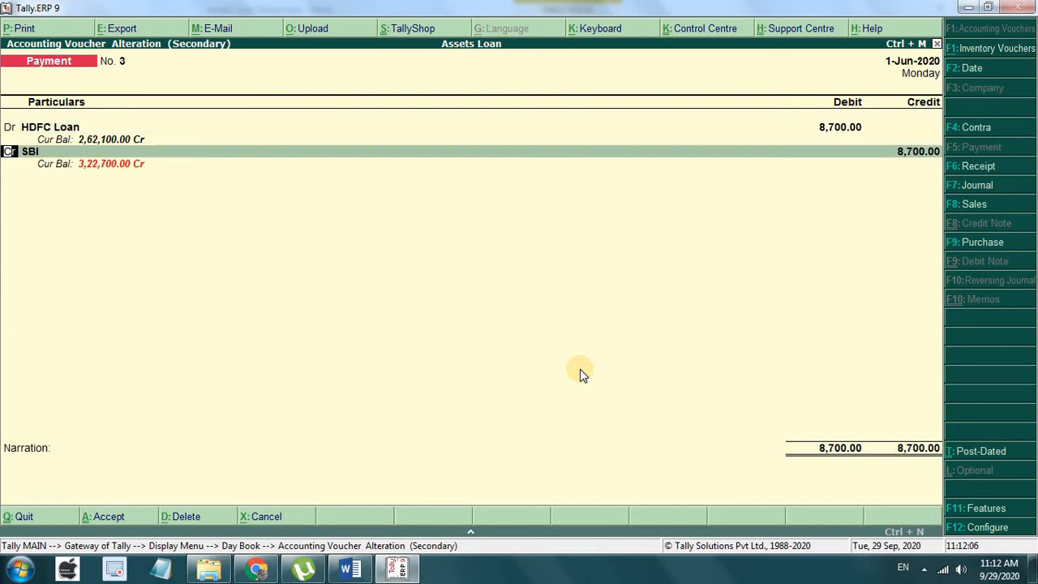
Step: Add an Int on Loan debit of 4,700 per the Word notes
key(d)
key(Return)
key(Up)
key(Up)
key(Return)
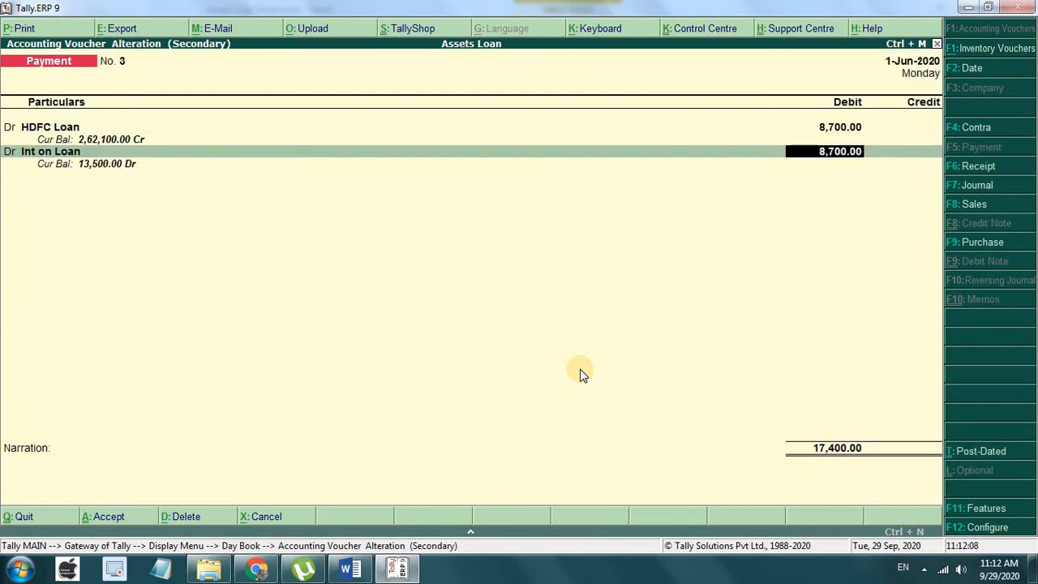
click(350, 568)
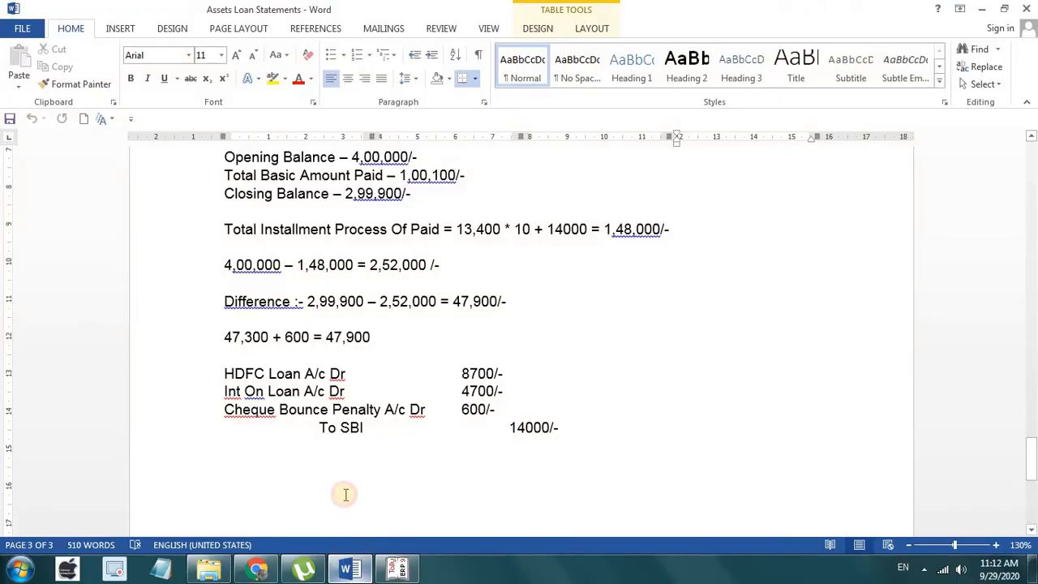
click(349, 567)
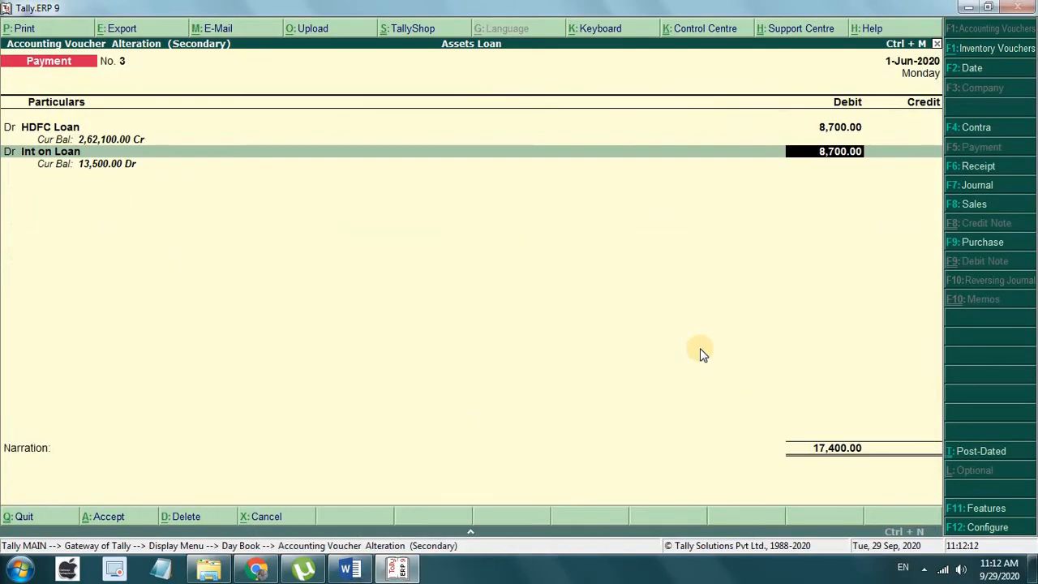
text(4700)
key(Return)
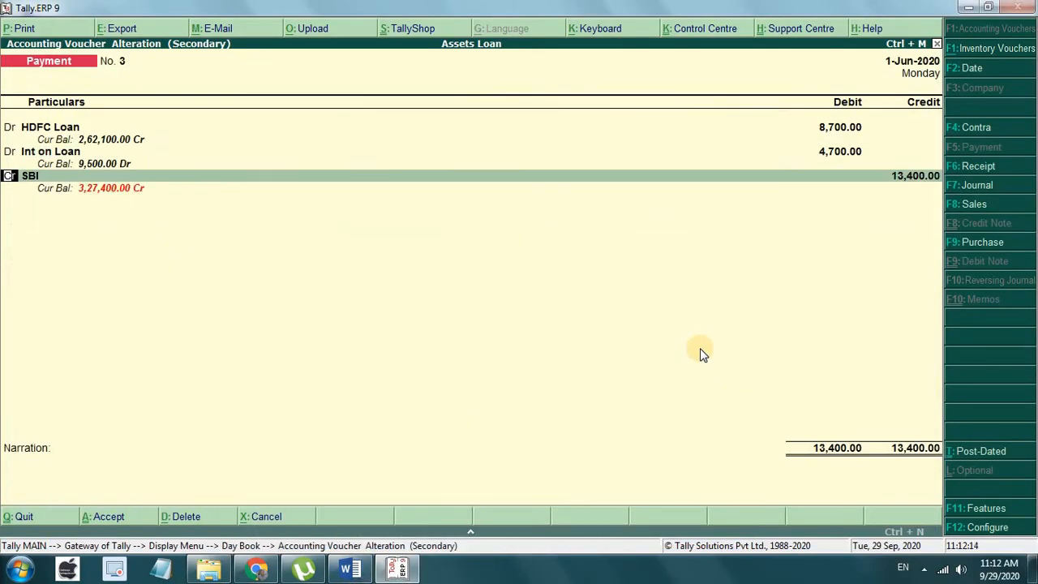
Step: Add a Cheque Bounce penalty debit of 600
text(d)
key(Return)
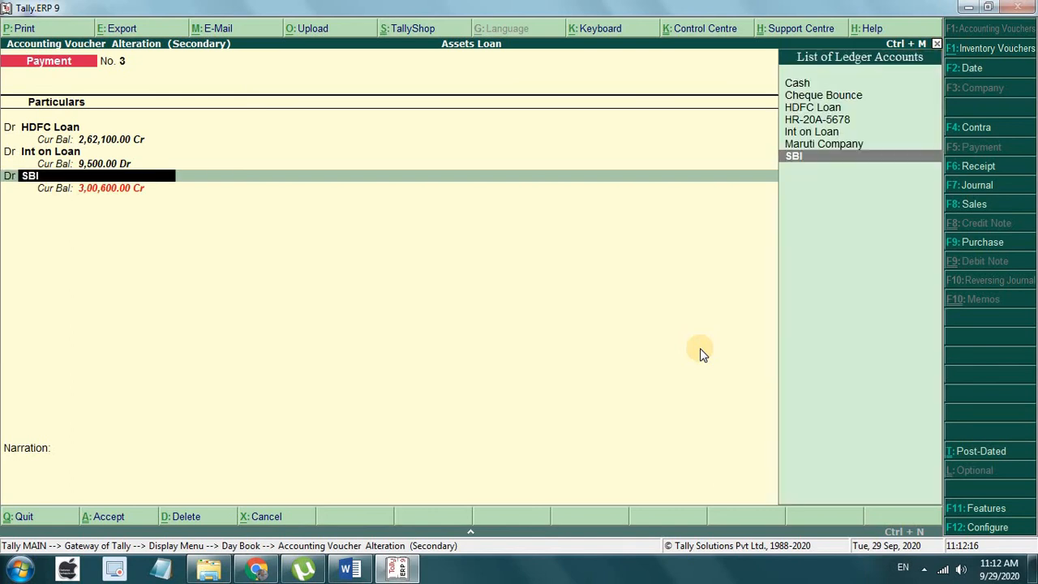
key(Up)
key(Up)
key(Up)
key(Up)
key(Up)
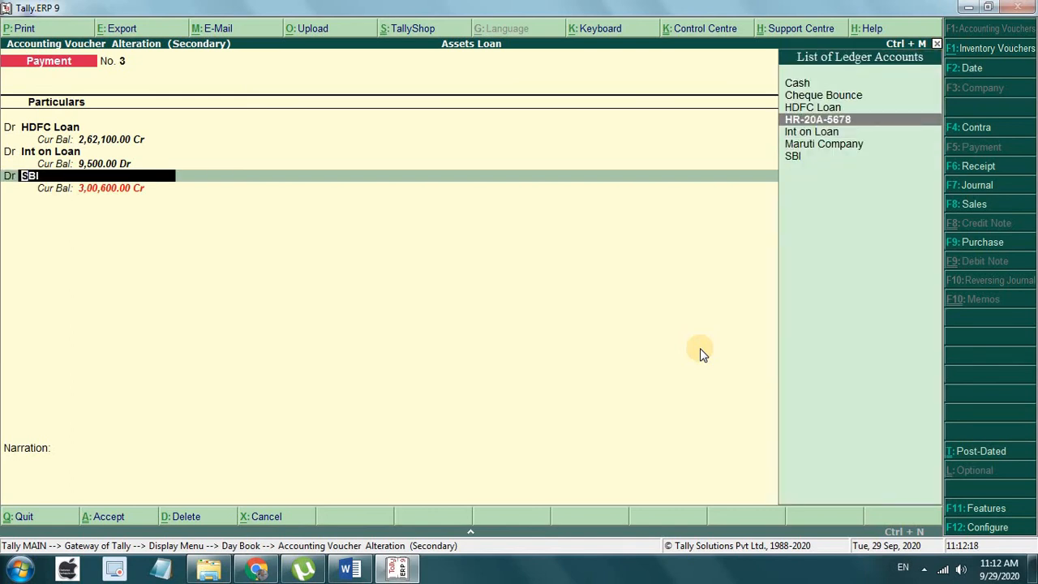
key(Return)
text(600)
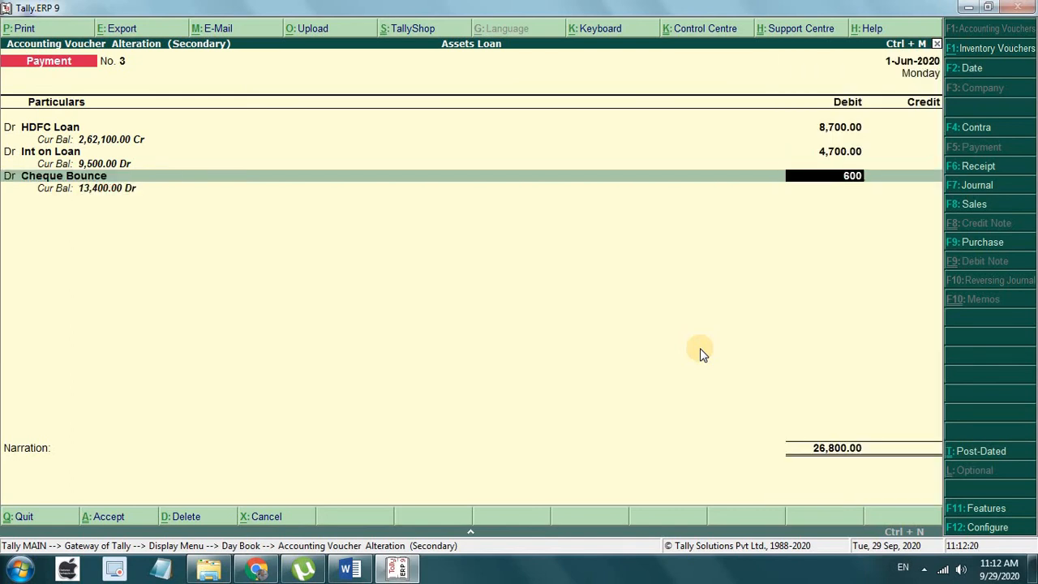
key(Return)
key(Return)
key(Return)
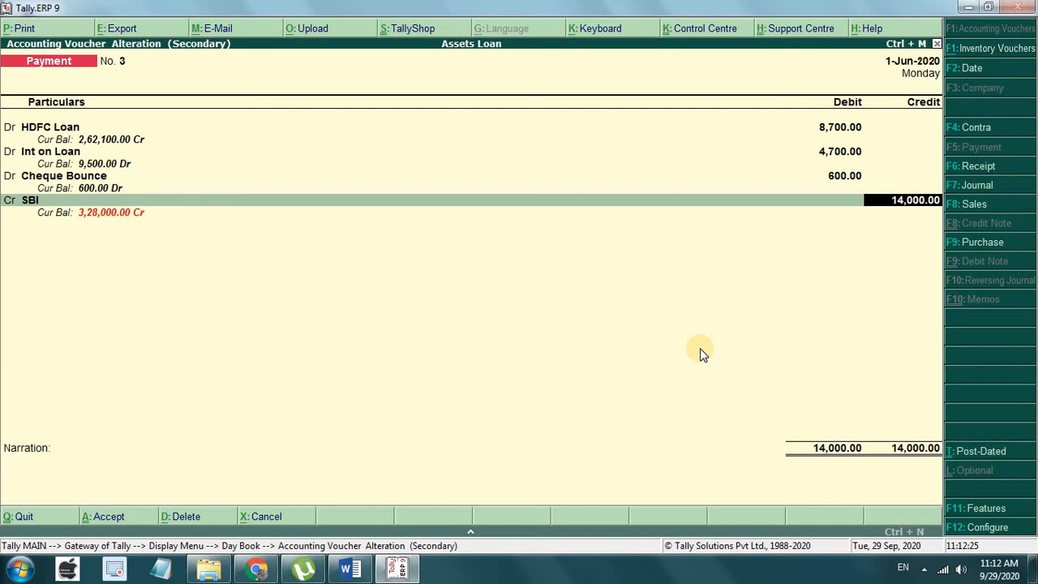
Step: Complete SBI's 14,000 bank allocation and save the voucher to the Day Book
key(Return)
key(Return)
key(Return)
key(Return)
key(Return)
key(Return)
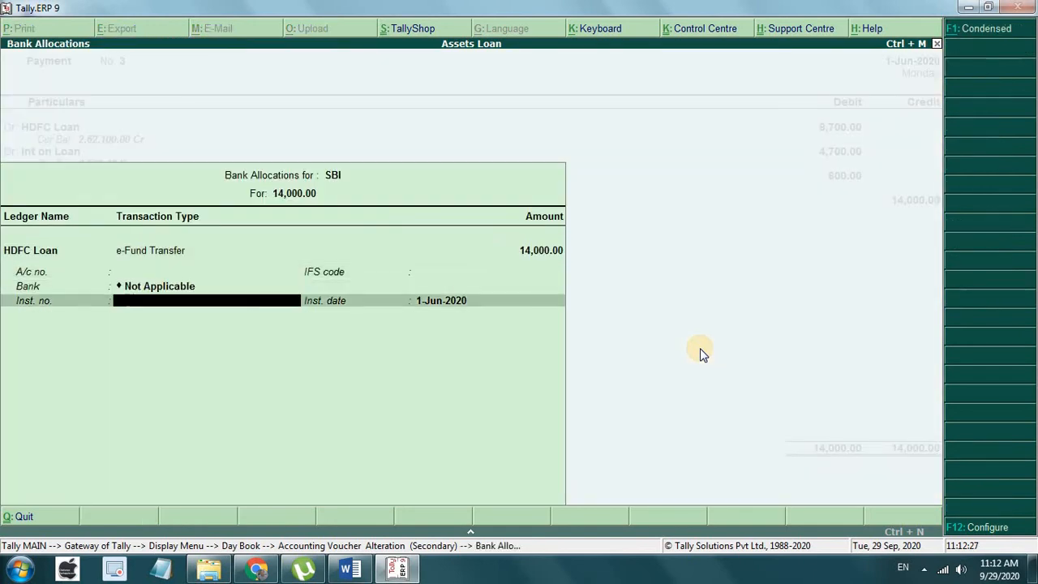
key(Return)
key(Return)
key(Return)
key(Return)
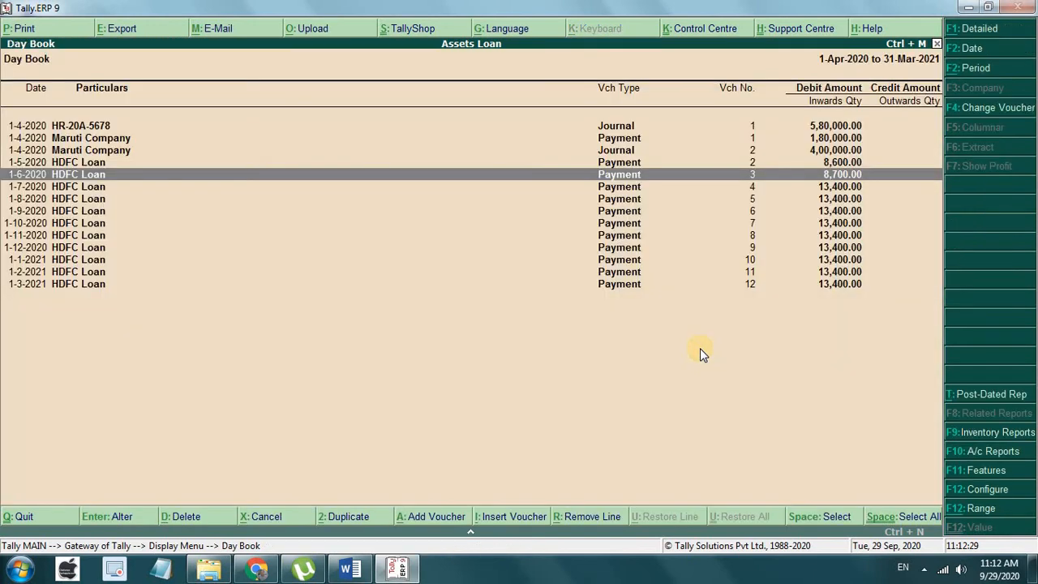
Step: Open July's voucher No. 4 and set the HDFC Loan debit to 8,800 per the EMI table
key(Down)
key(Return)
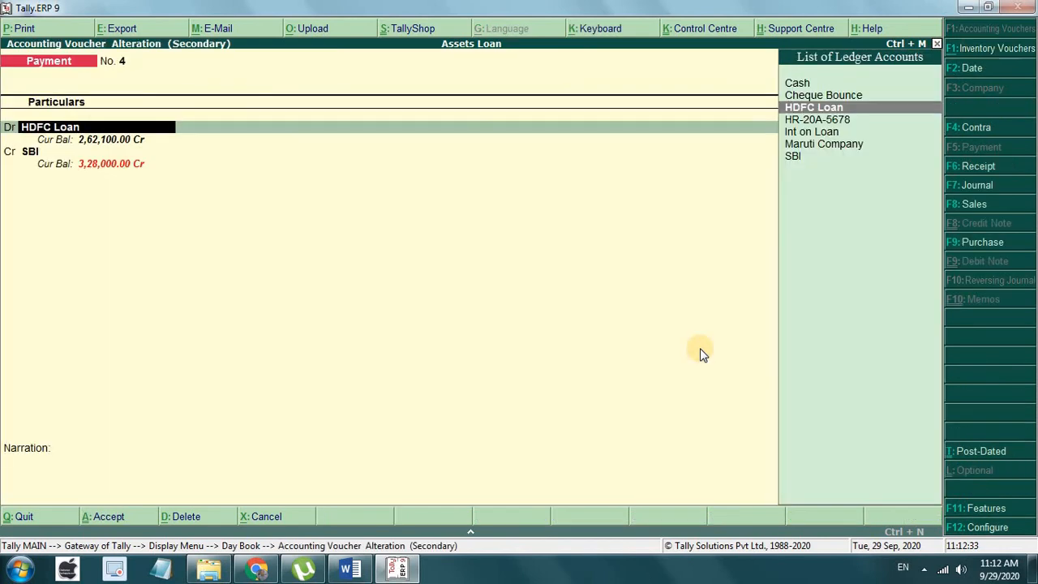
key(Return)
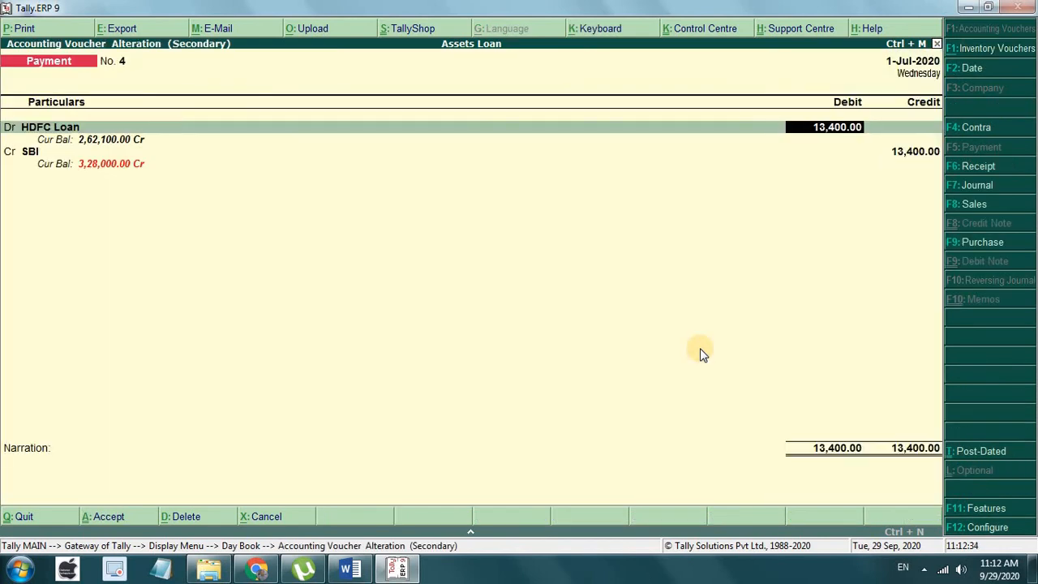
click(348, 570)
scroll(244, 243, up, 5)
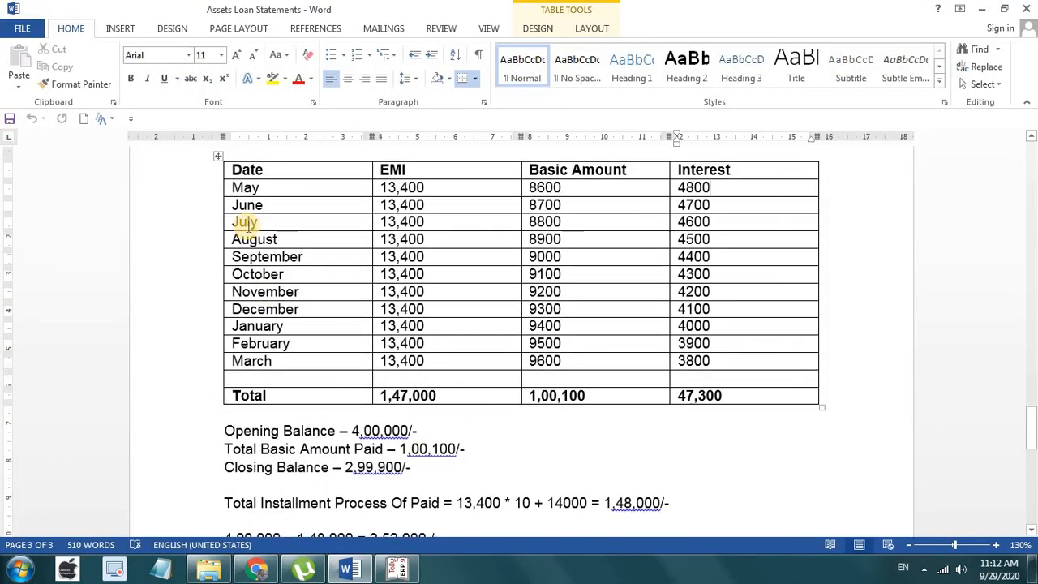
click(725, 221)
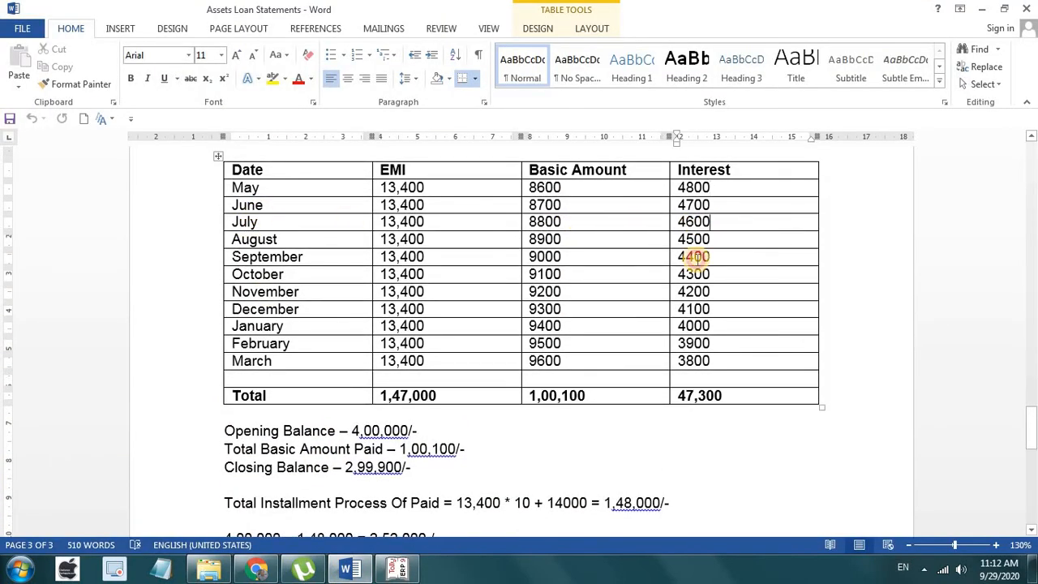
click(398, 570)
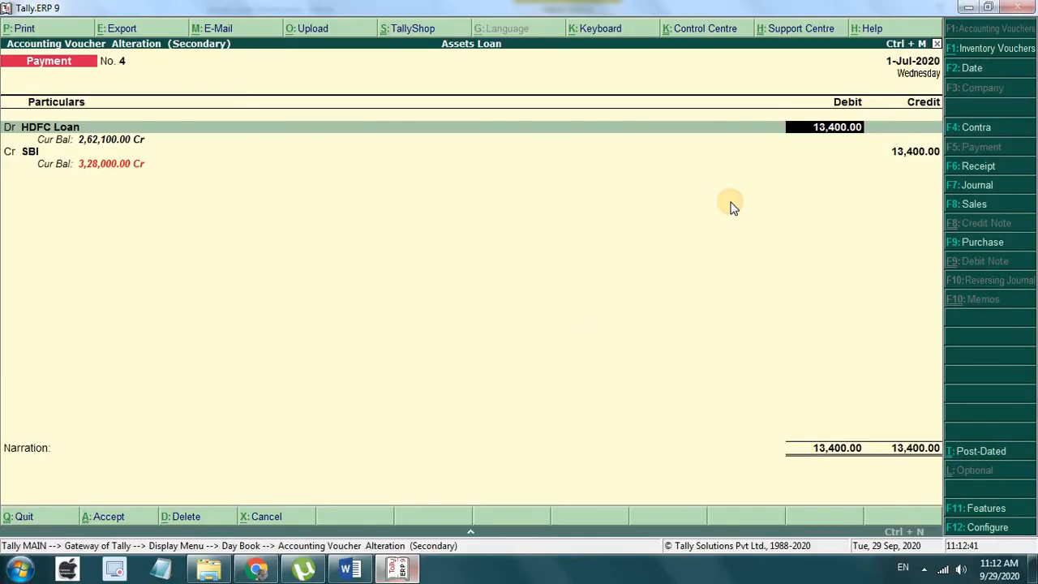
text(800)
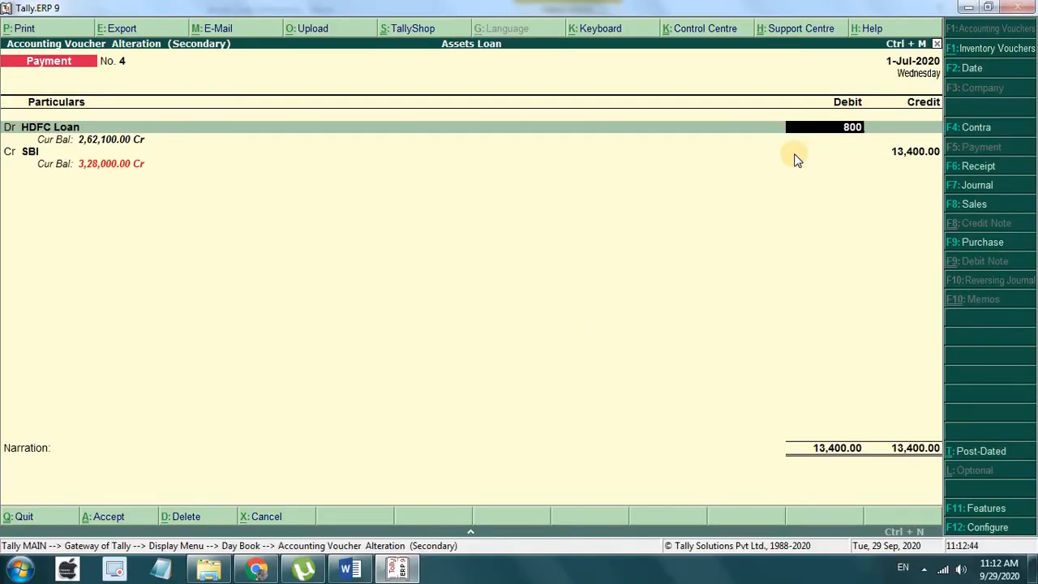
key(BackSpace)
key(BackSpace)
text(800)
key(Return)
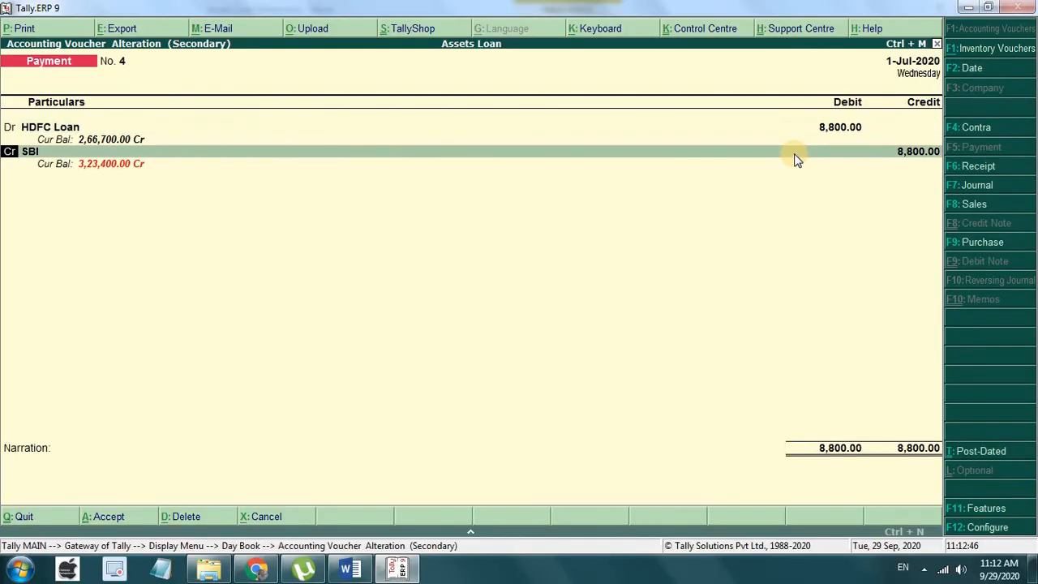
Step: Add an Int on Loan debit of 4,600
key(d)
key(Return)
key(Up)
key(Up)
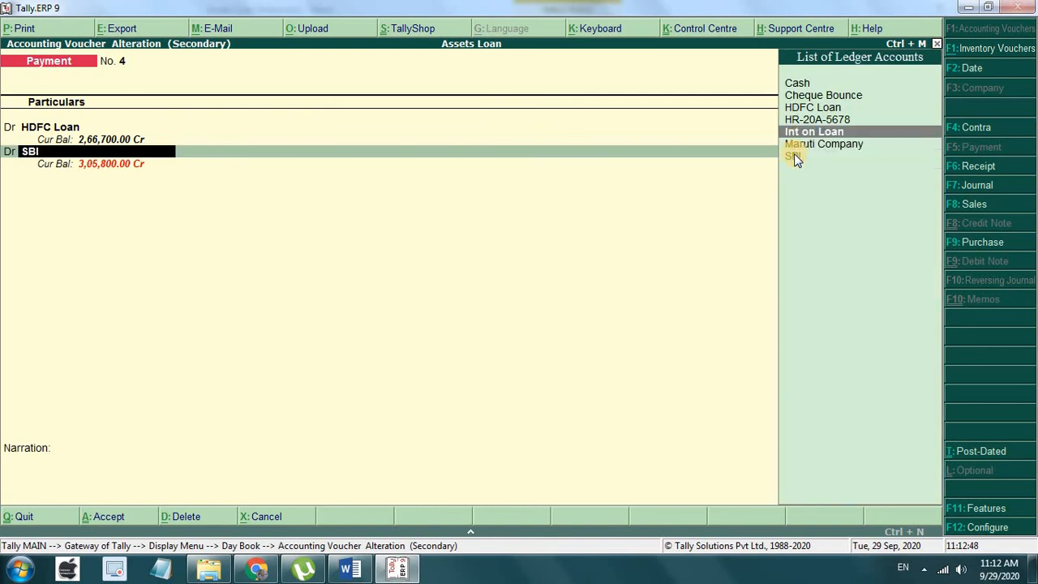
key(Return)
text(4,600)
key(Return)
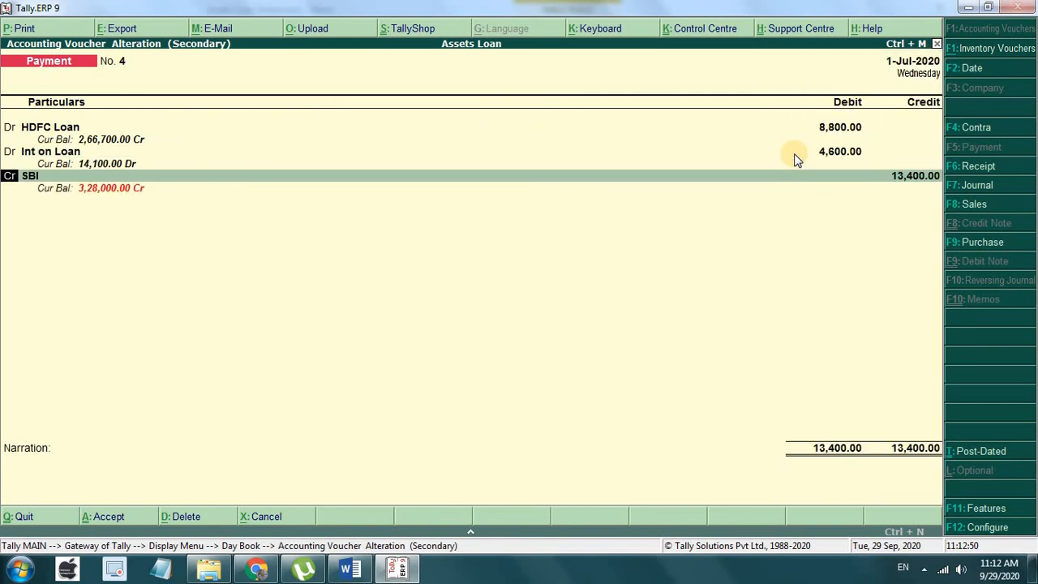
Step: Credit SBI 13,400, complete the bank allocation and save the voucher
key(Return)
key(Return)
key(Return)
key(Return)
key(Return)
key(Return)
key(Return)
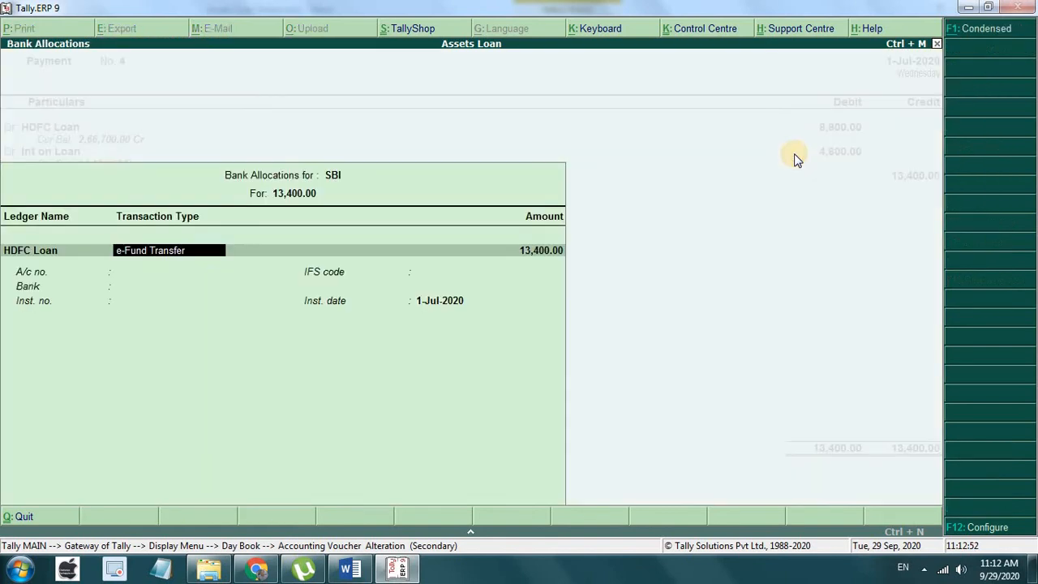
key(Return)
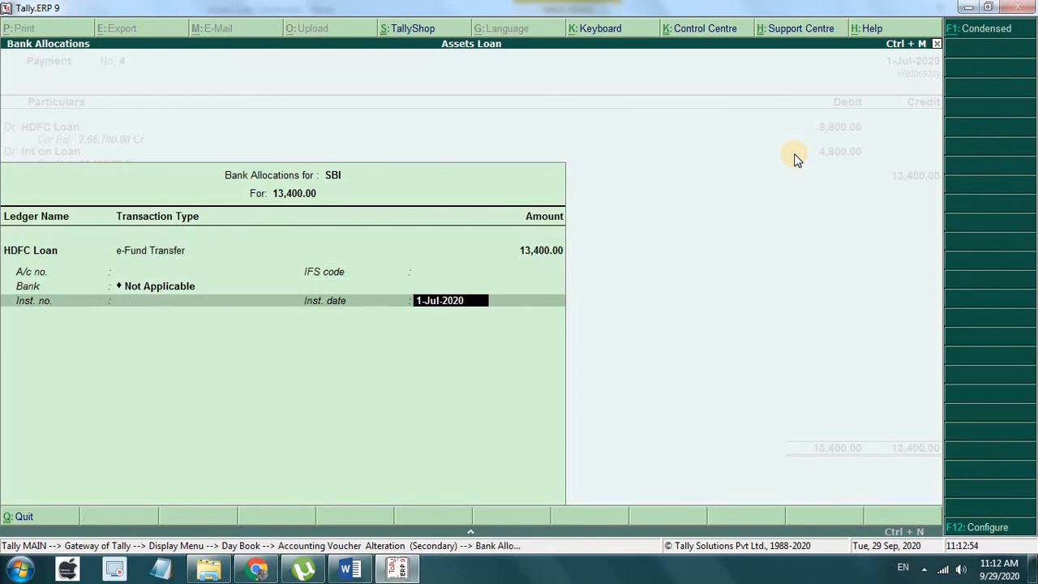
key(Return)
key(Return)
key(Return)
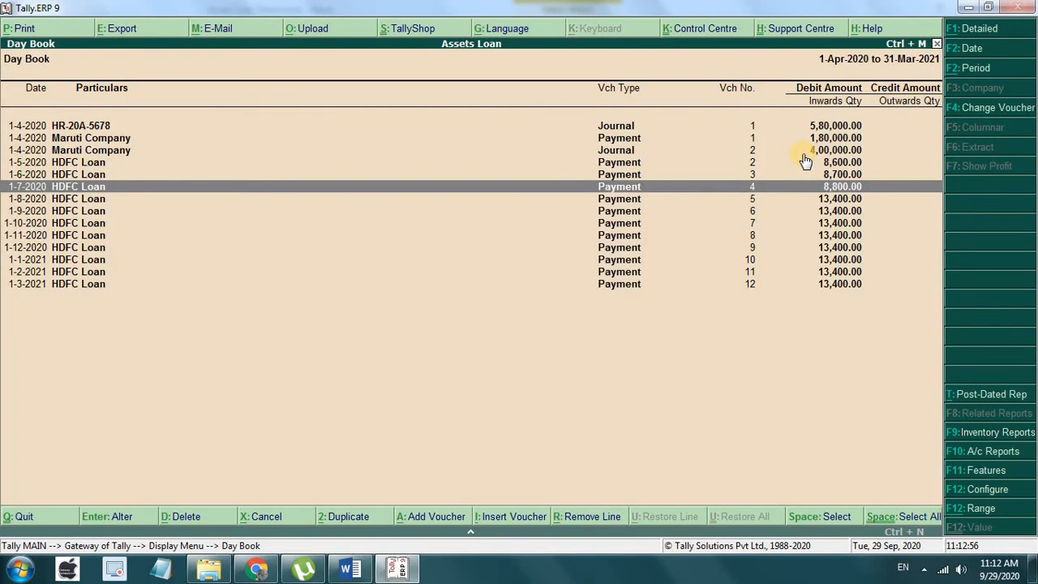
Step: Open August's voucher No. 5 and set the HDFC Loan debit to 8,900
key(Down)
key(Return)
key(Return)
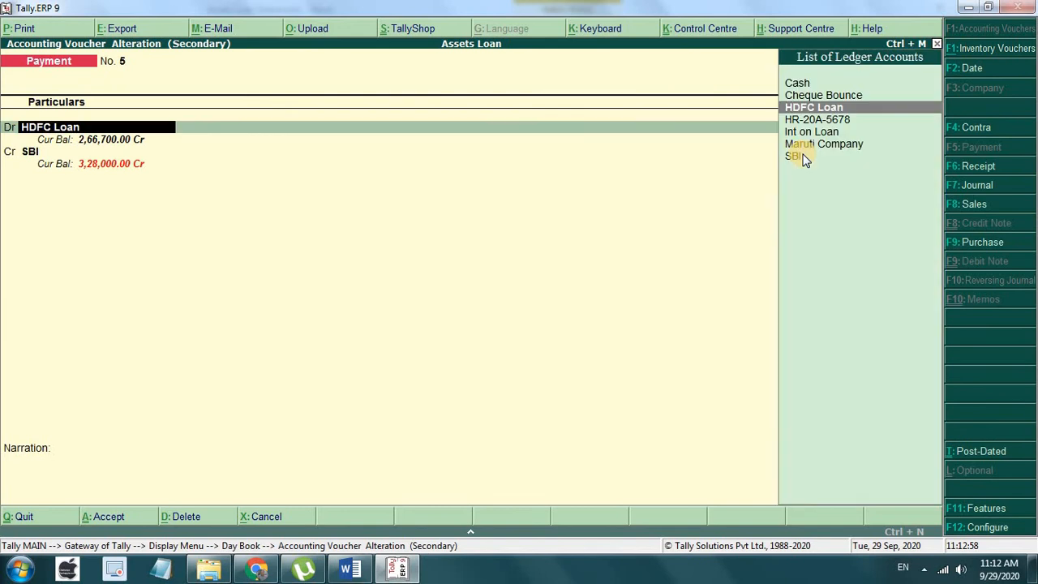
key(Return)
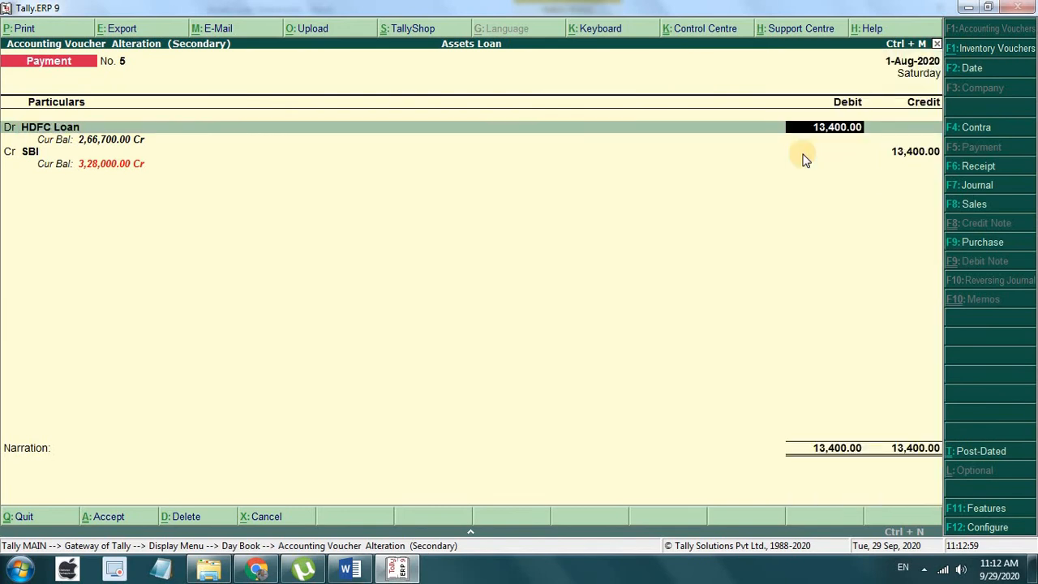
click(355, 570)
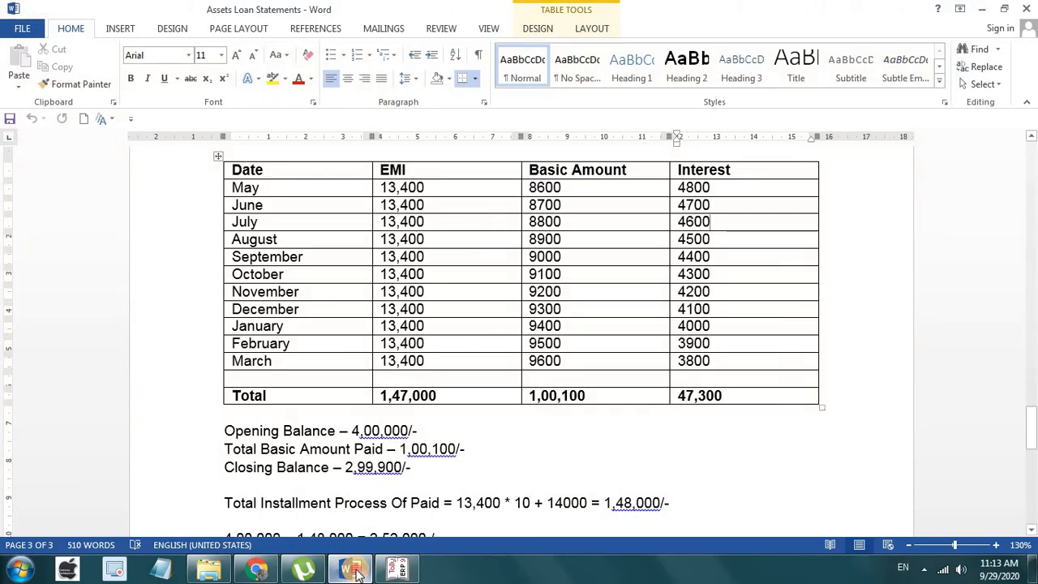
click(355, 570)
text(8900)
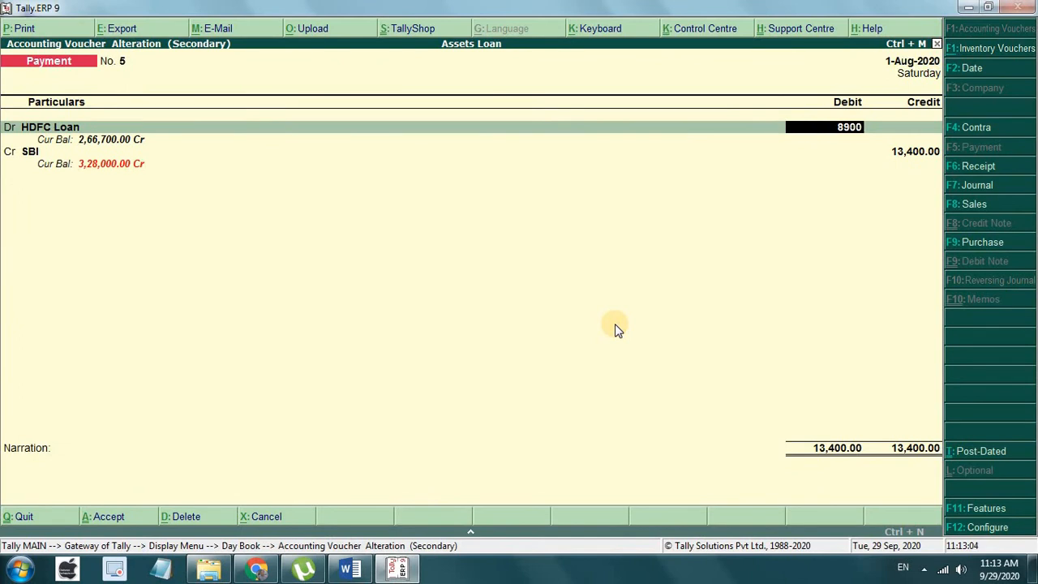
key(Return)
key(Return)
Step: Add an Int on Loan debit of 4,500, checked against the Word notes
key(BackSpace)
text(d)
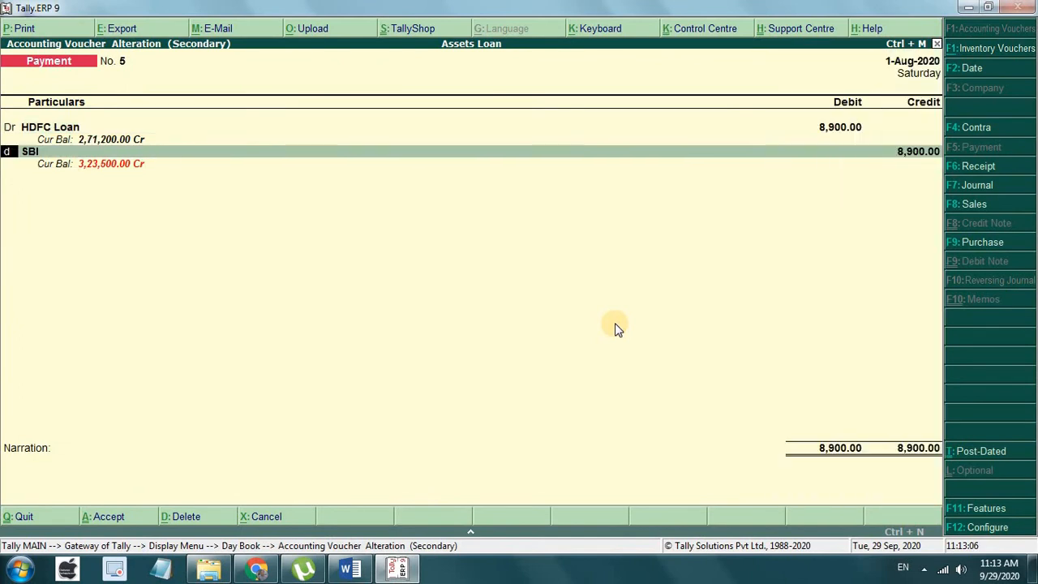
key(Return)
key(Up)
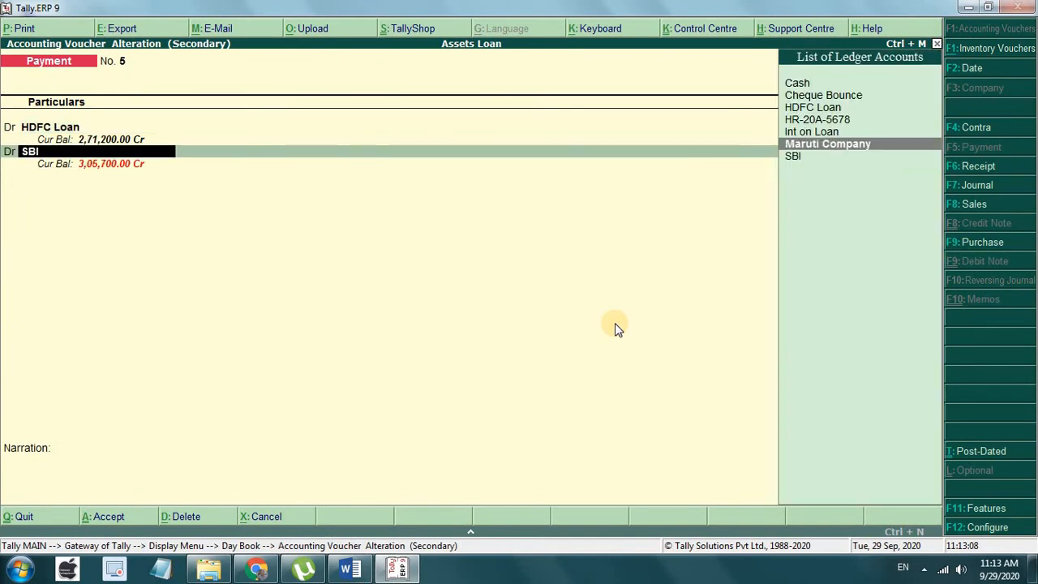
key(Up)
key(Return)
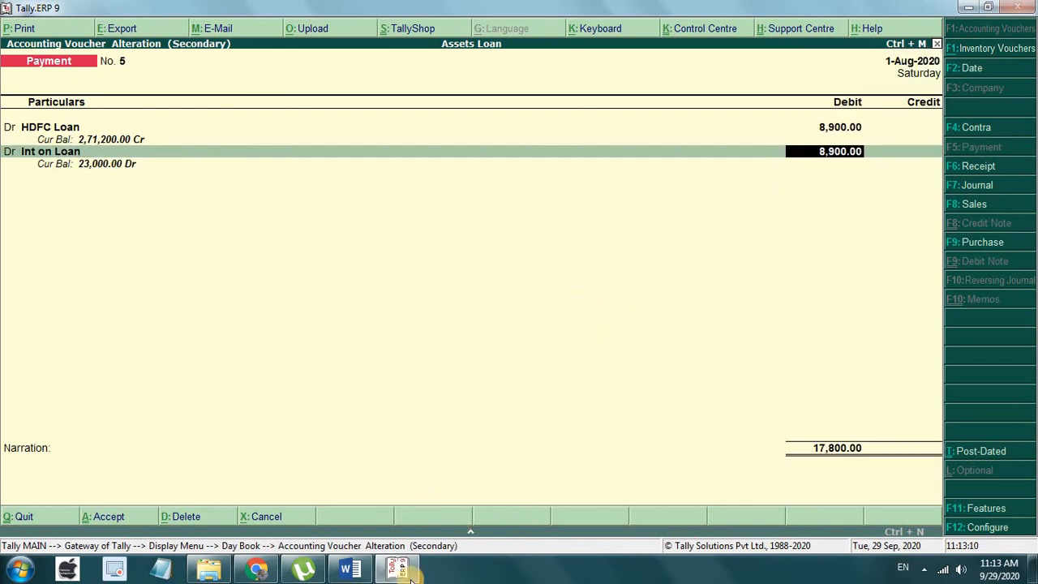
click(343, 571)
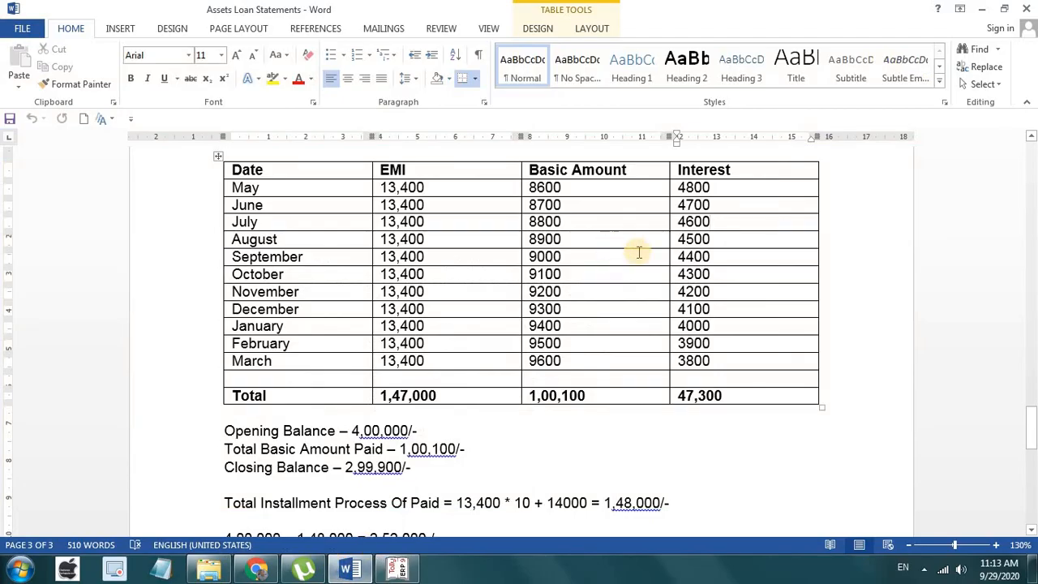
click(397, 571)
text(4500)
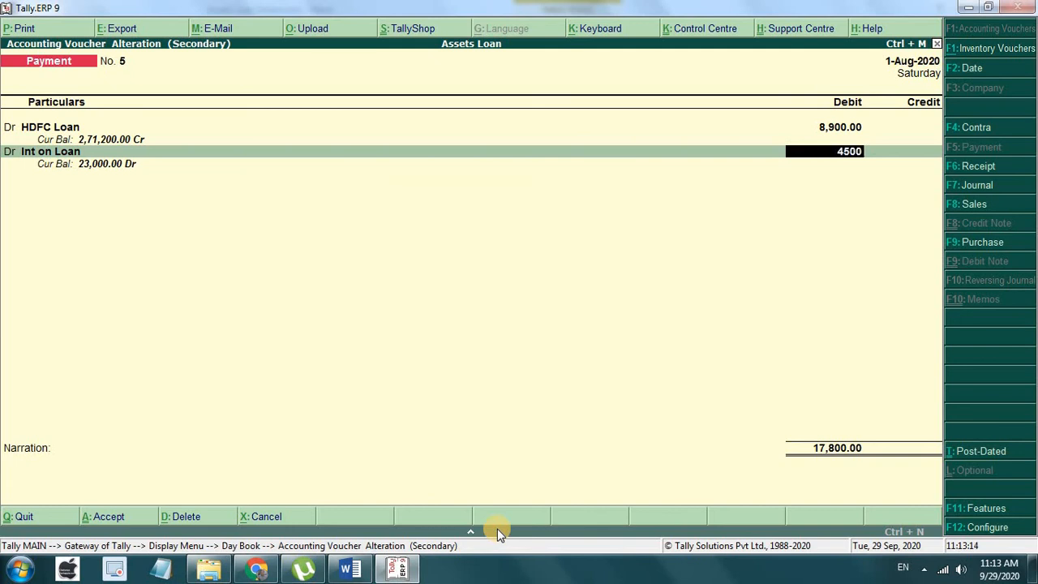
key(Return)
Step: Credit SBI 13,400, complete the bank allocation and save the voucher
key(Return)
key(Return)
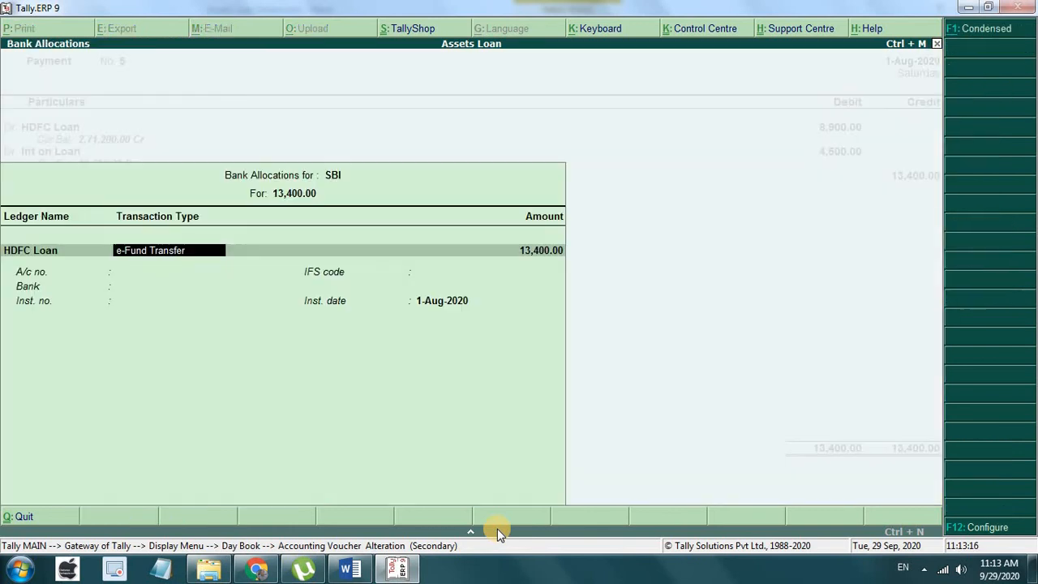
key(Return)
key(Return)
key(Return)
key(Return)
key(Return)
key(Return)
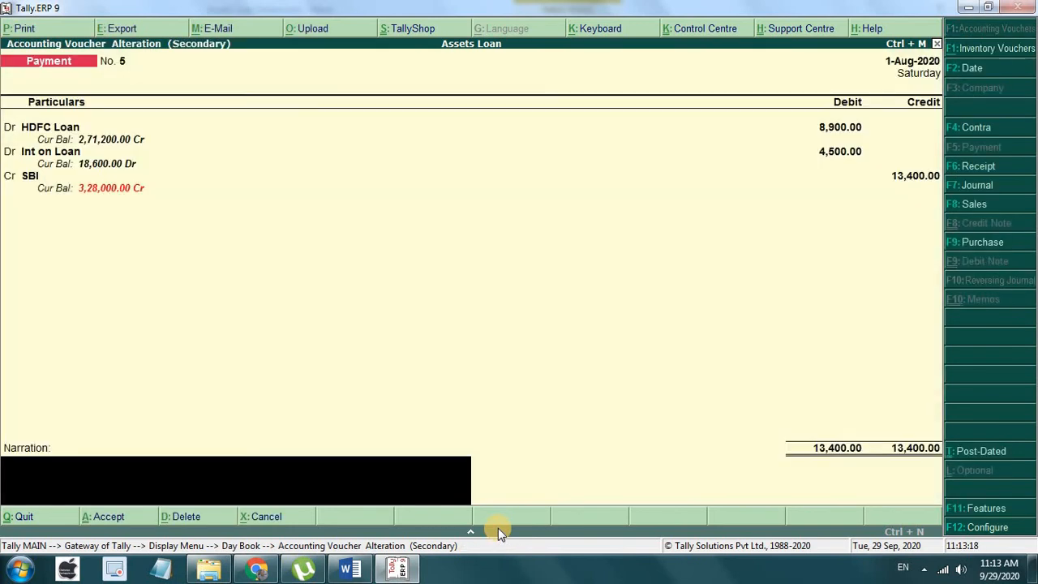
key(Return)
key(Return)
key(Down)
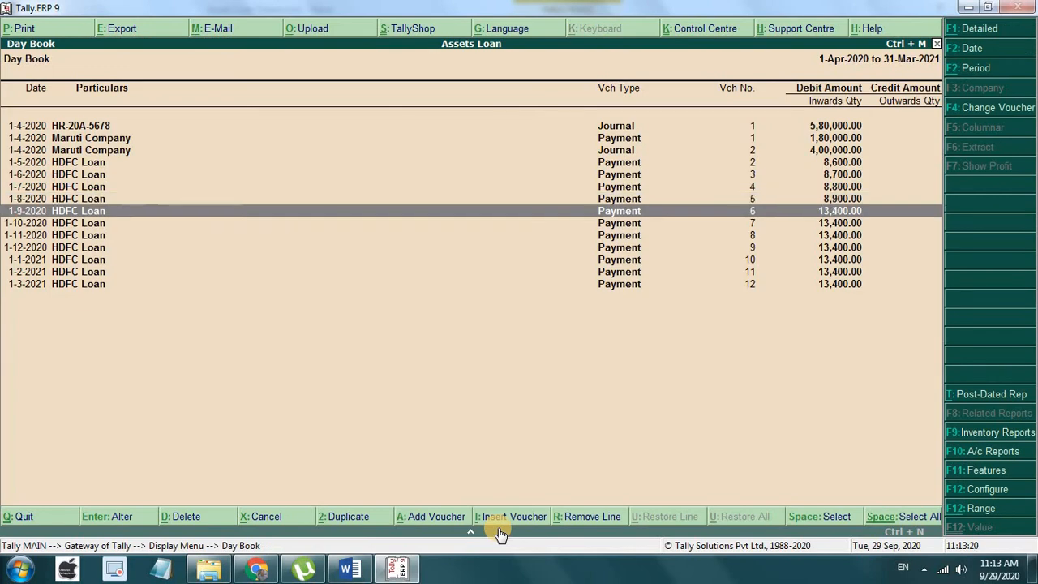
Step: Open September voucher No. 6 and set the HDFC Loan principal debit to 9,000
key(Return)
key(Return)
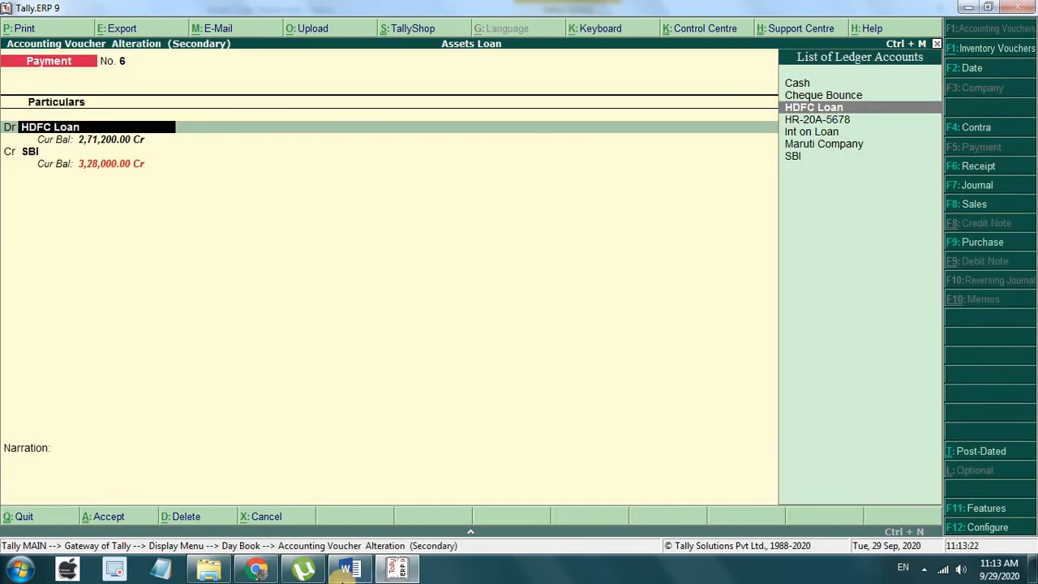
click(349, 570)
click(348, 569)
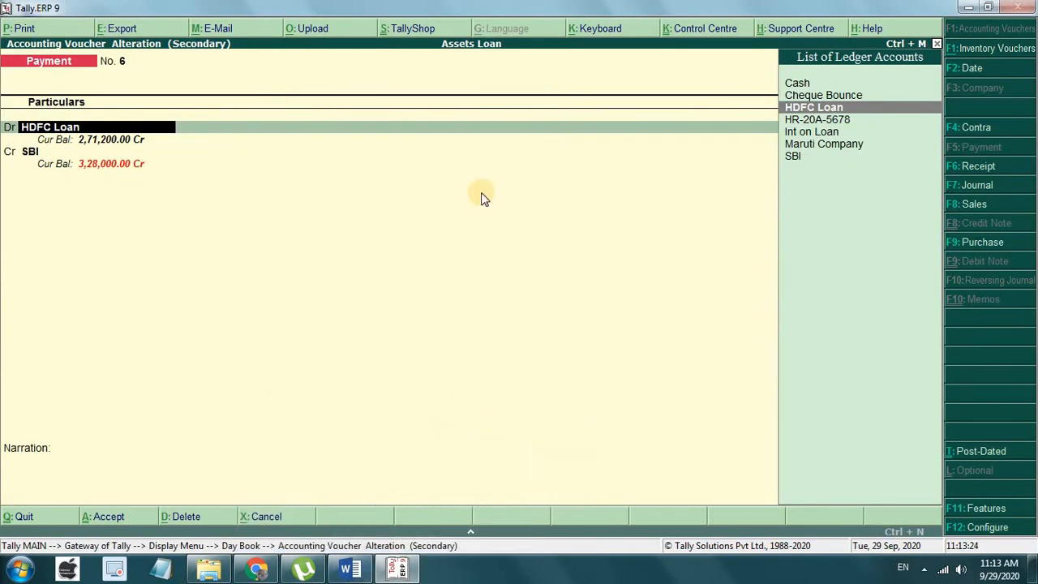
key(Return)
text(9000)
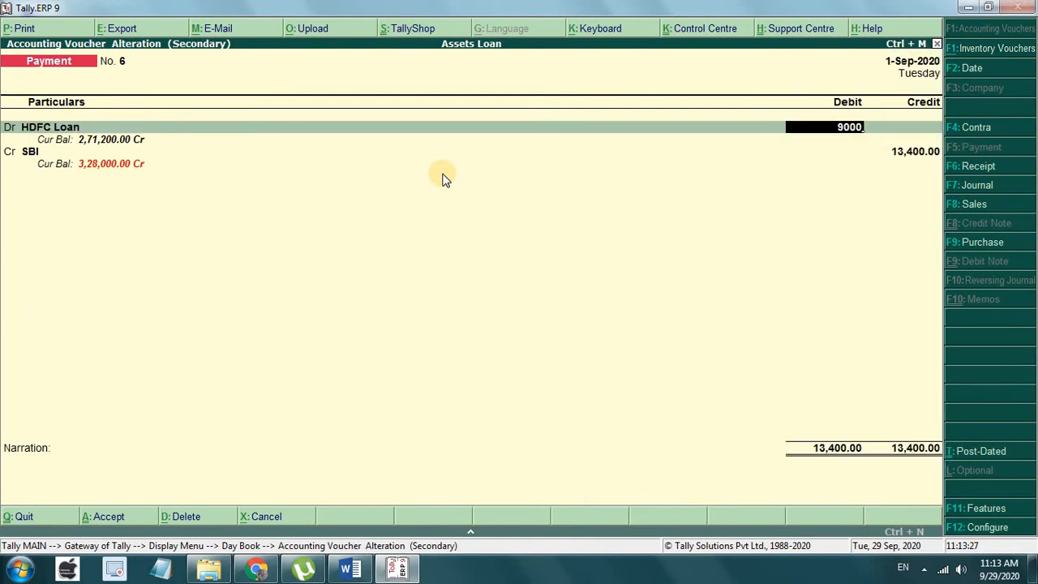
key(Return)
Step: Add an Int on Loan debit of 4,400 and accept the 13,400 SBI credit
key(d)
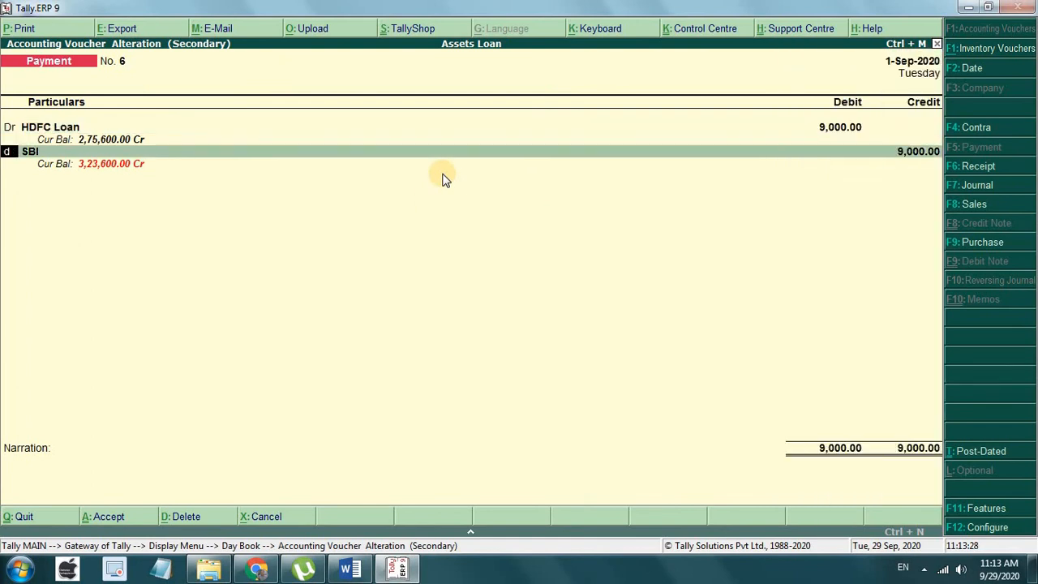
key(Return)
key(Up)
key(Up)
key(Return)
text(4)
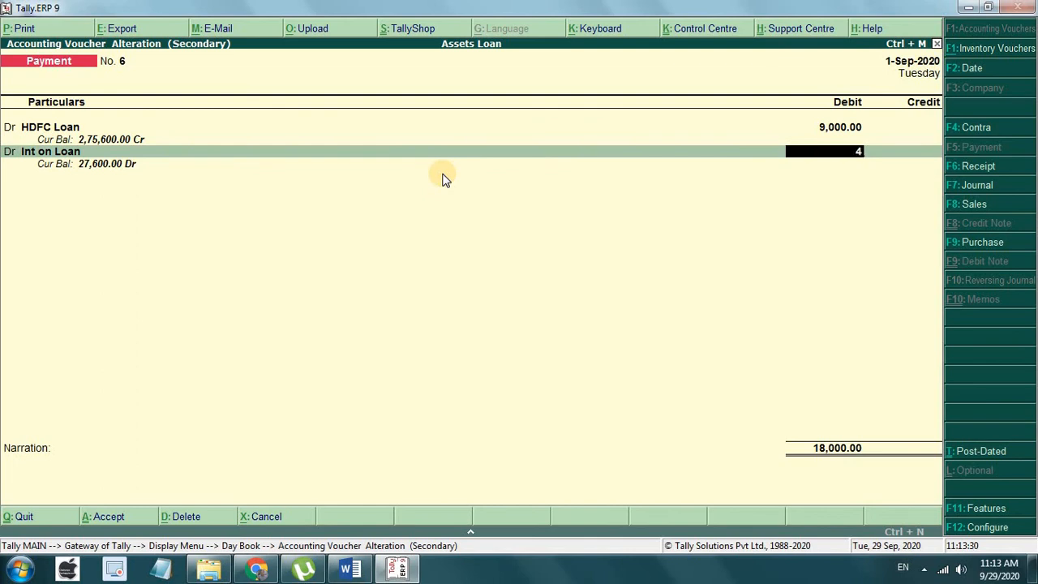
text(400)
key(Return)
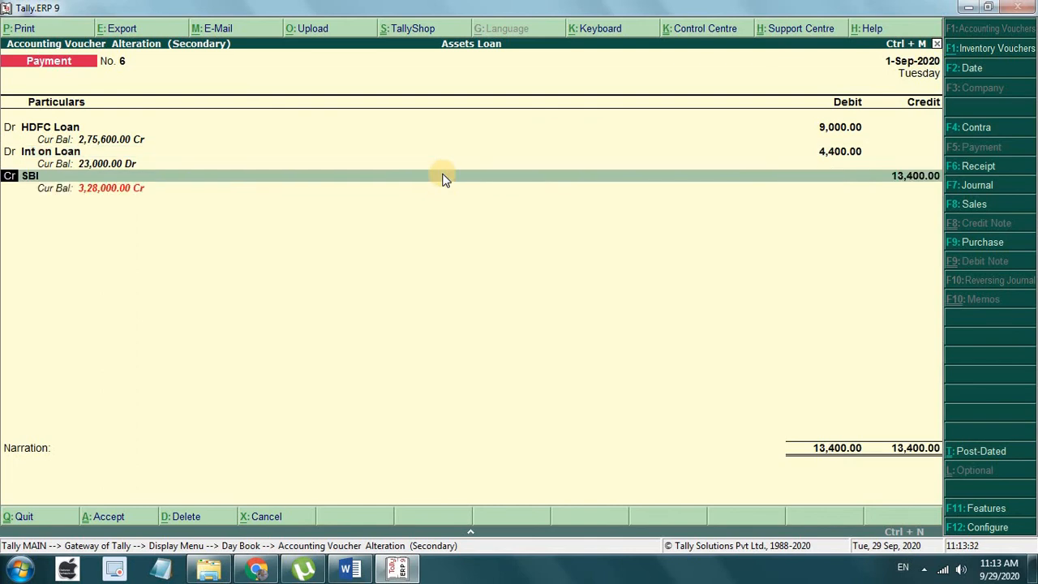
key(Return)
key(Return)
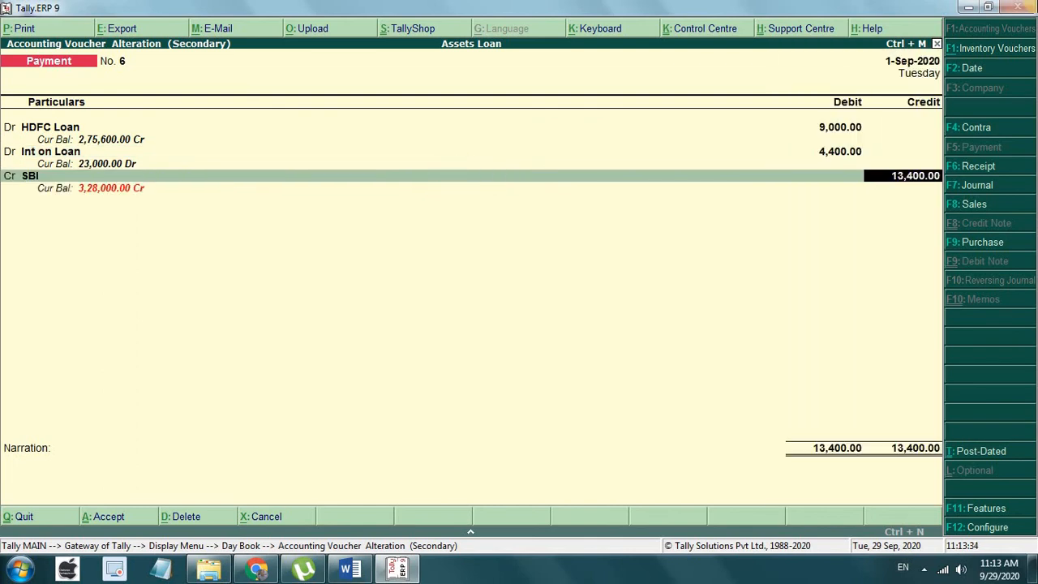
key(Return)
key(Return)
key(Return)
key(Return)
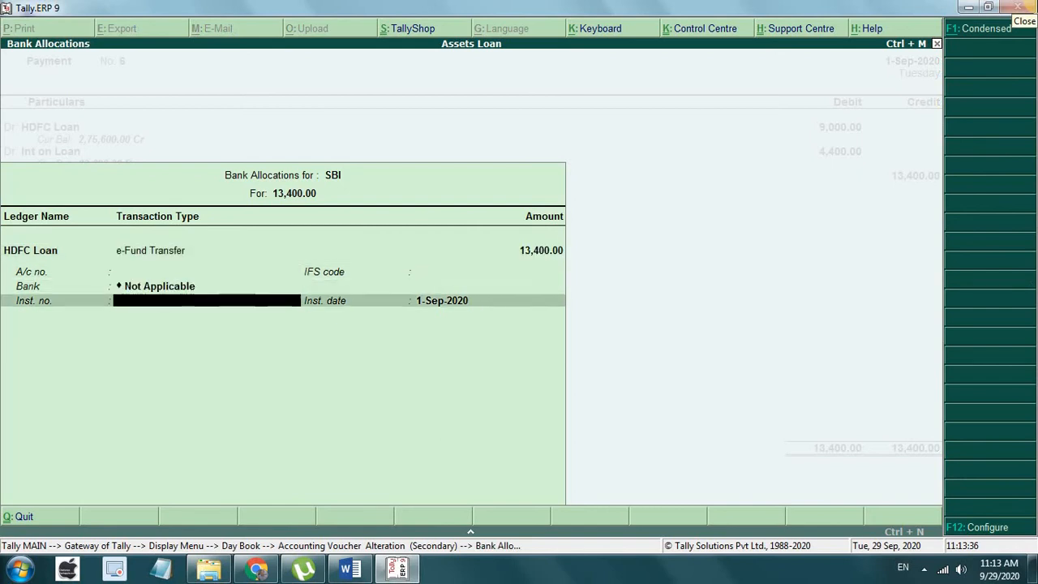
key(Return)
key(Return)
key(Return)
key(Return)
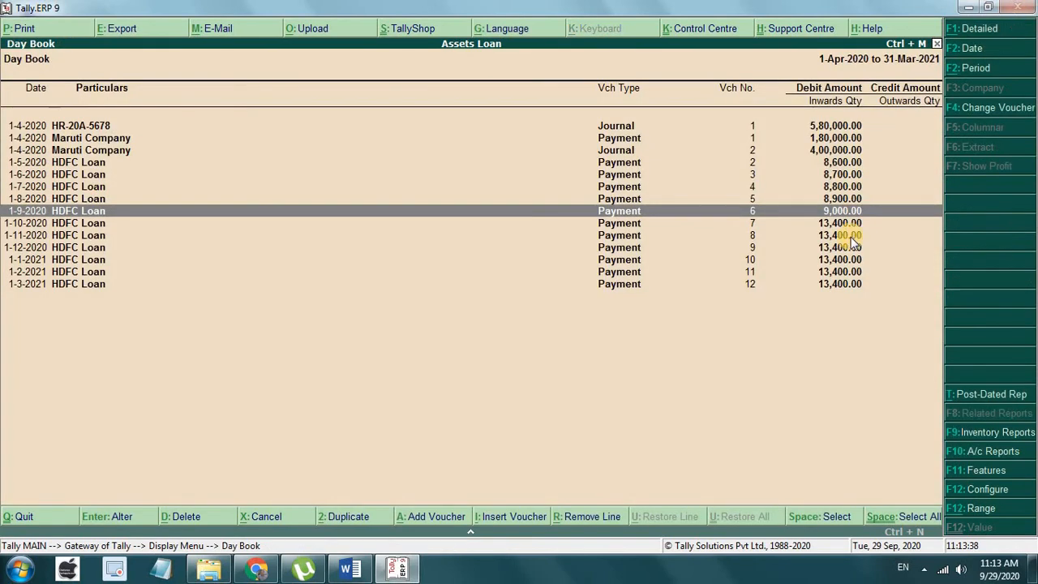
Step: After checking the October row in Word, set voucher No. 7's HDFC Loan debit to 9,100
click(349, 569)
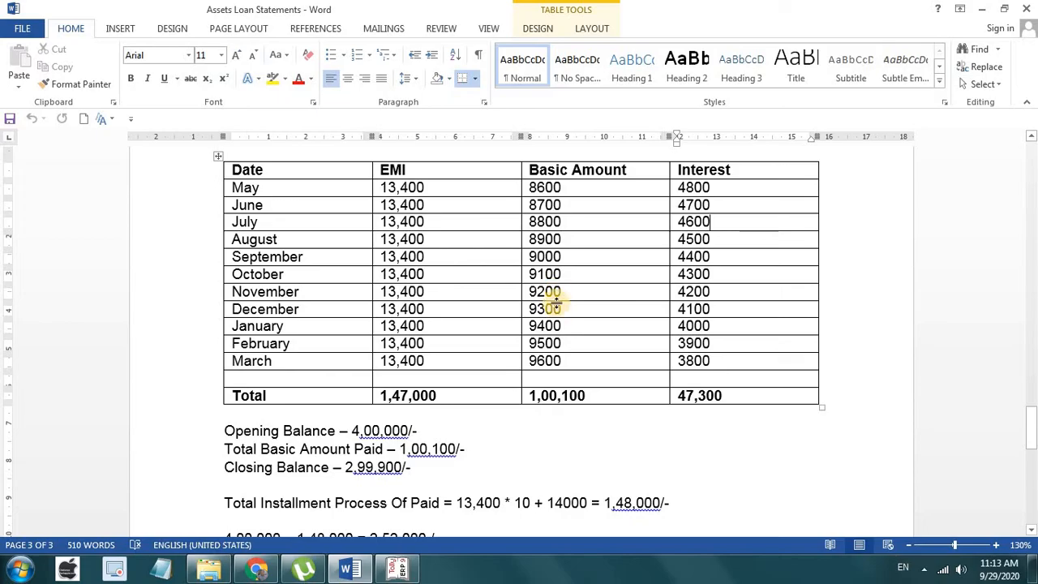
click(397, 570)
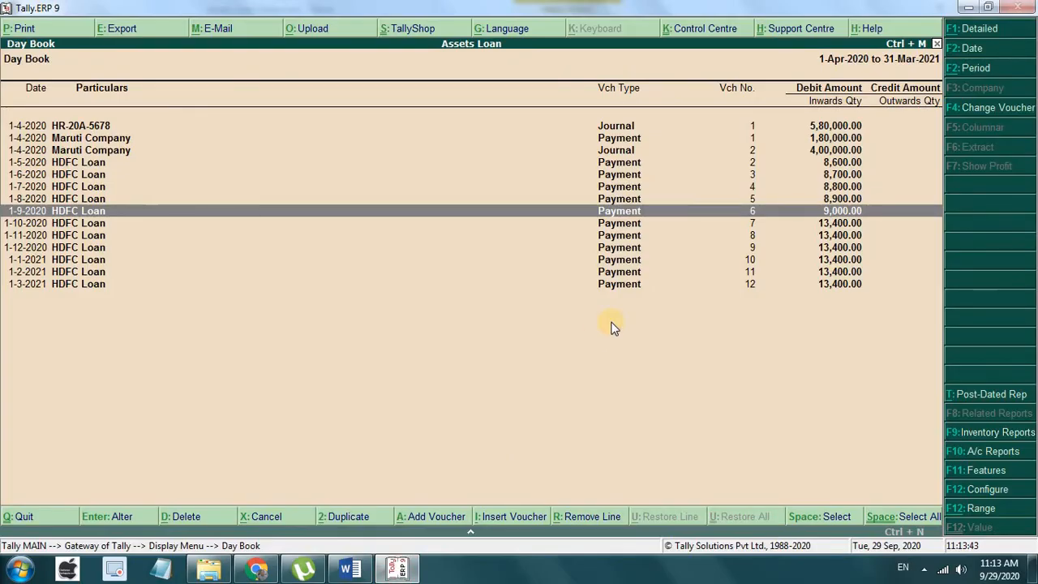
key(Down)
key(Return)
key(Return)
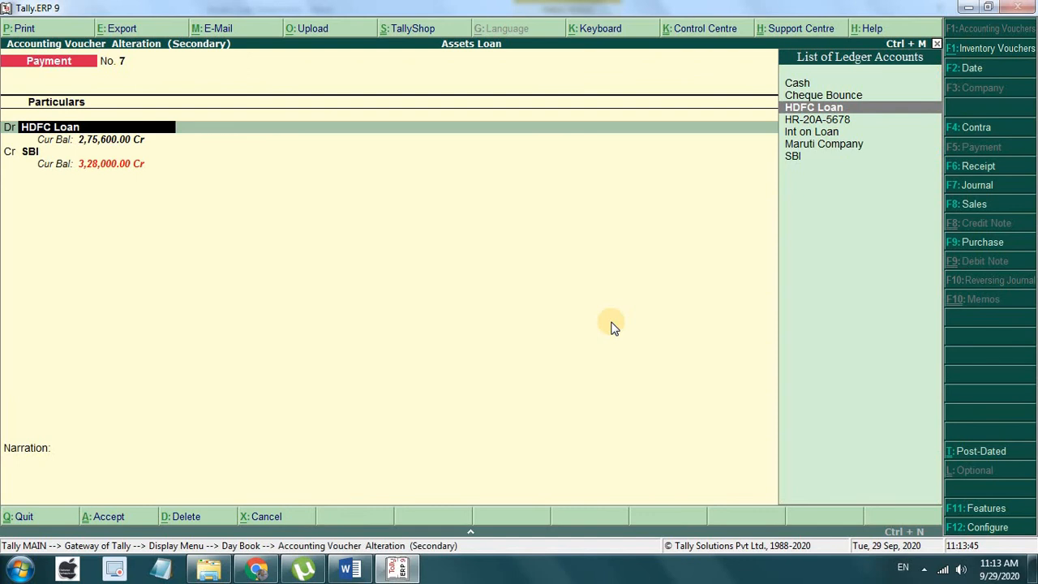
key(Return)
text(9100)
key(Return)
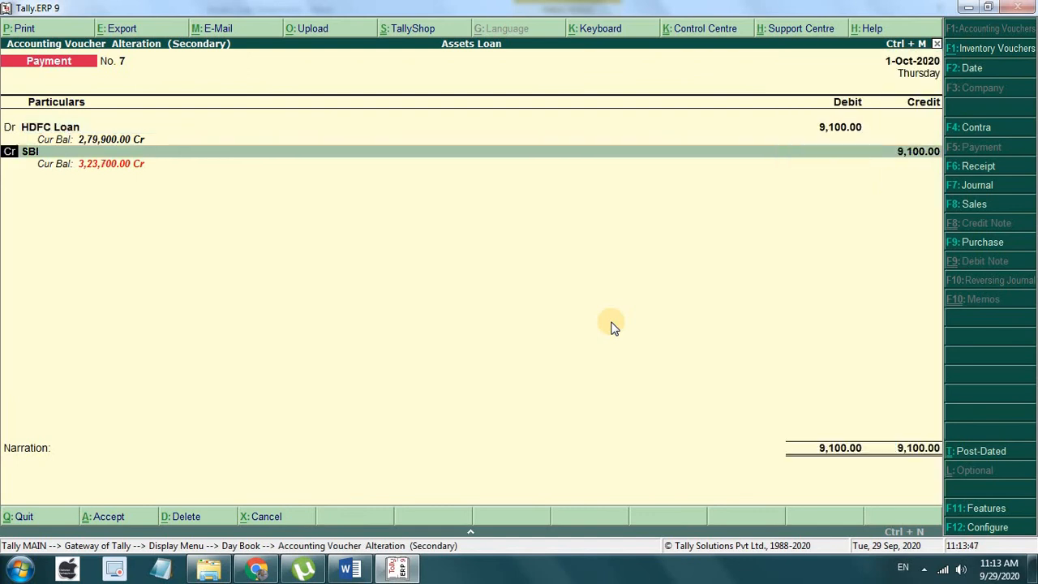
Step: Add a 4,300 Int on Loan debit, keep SBI credit 13,400, and save voucher 7
key(Return)
key(BackSpace)
text(d)
key(Return)
key(Up)
key(Up)
key(Return)
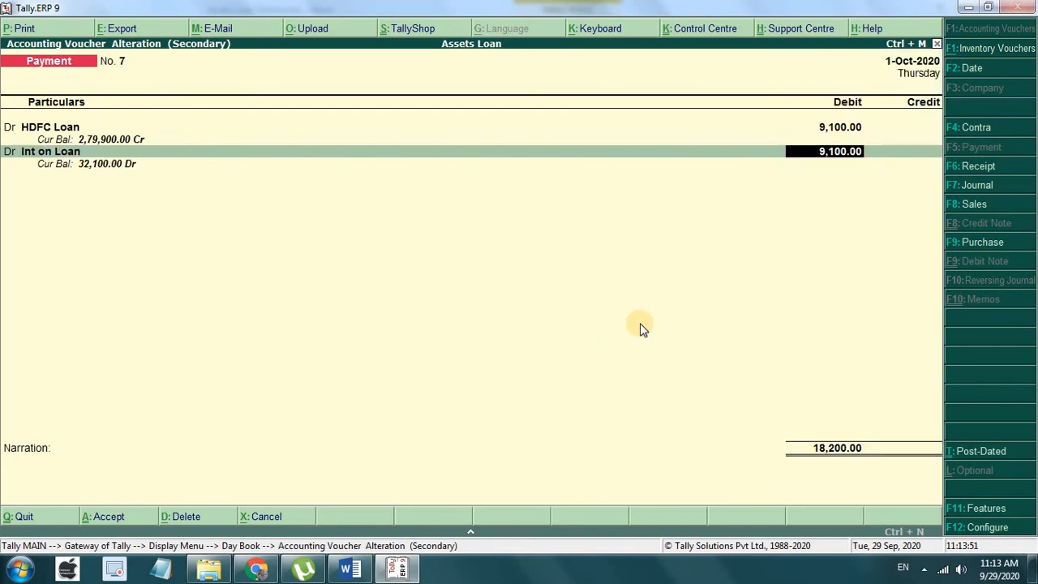
click(350, 569)
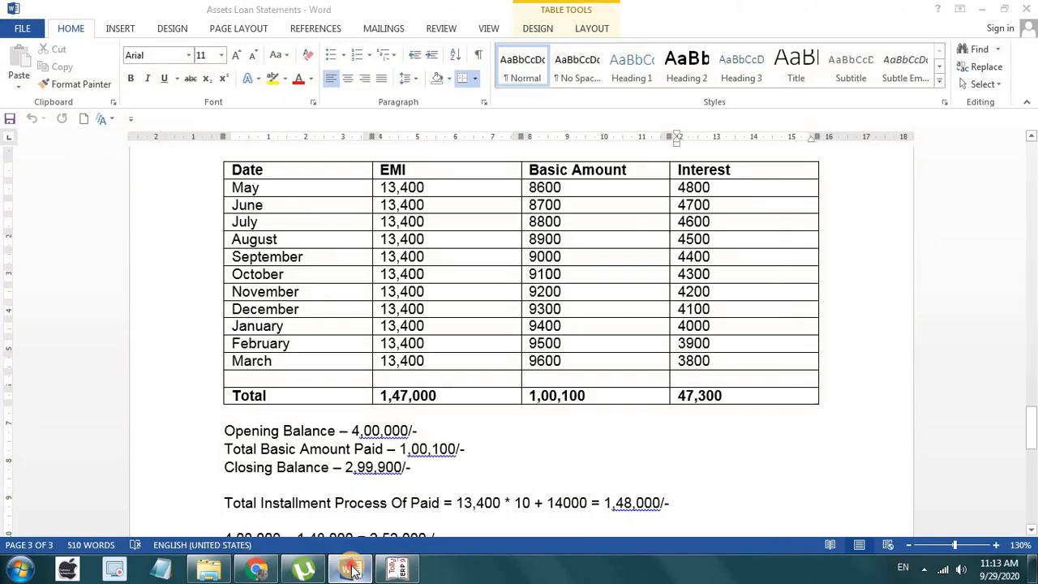
click(351, 569)
text(4300)
key(Return)
key(Return)
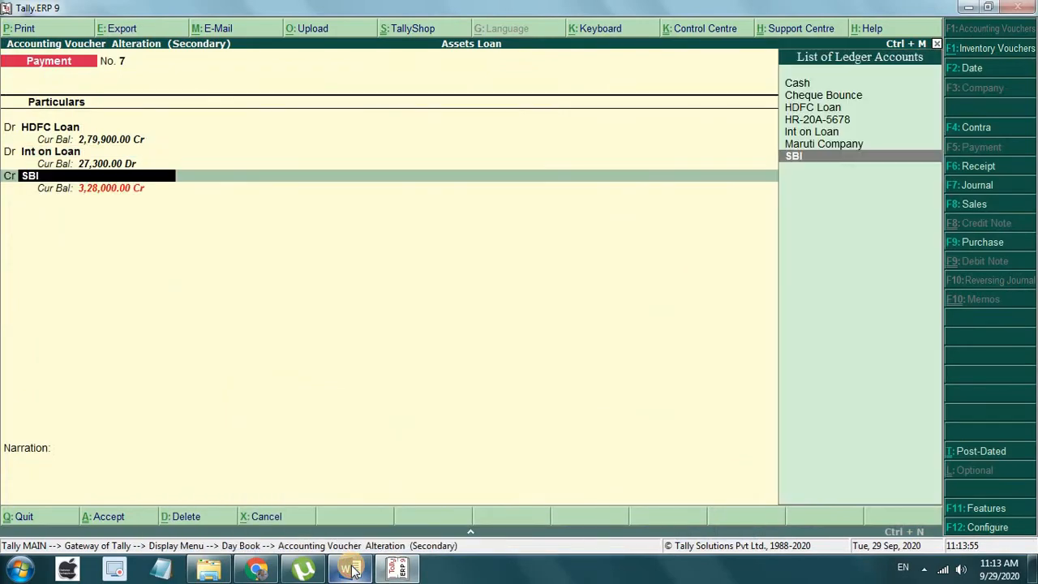
key(Return)
key(Return)
key(Return)
key(Return)
key(Return)
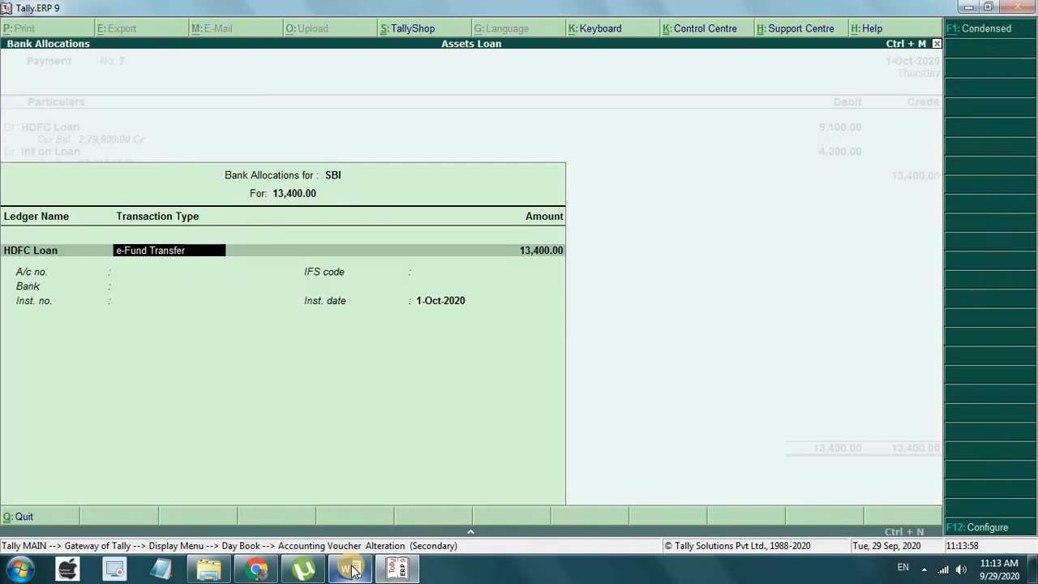
key(Return)
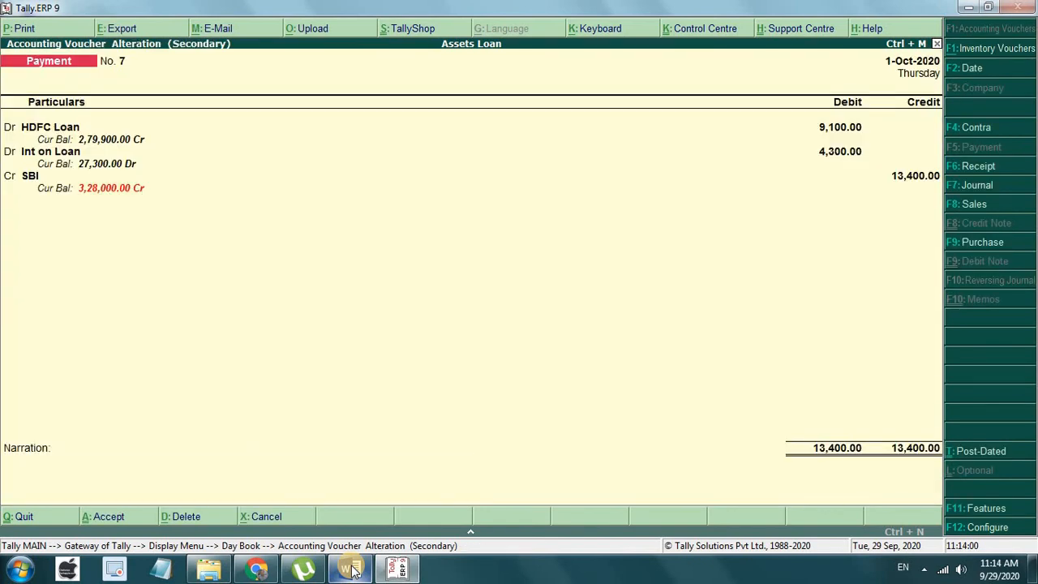
key(Return)
key(Return)
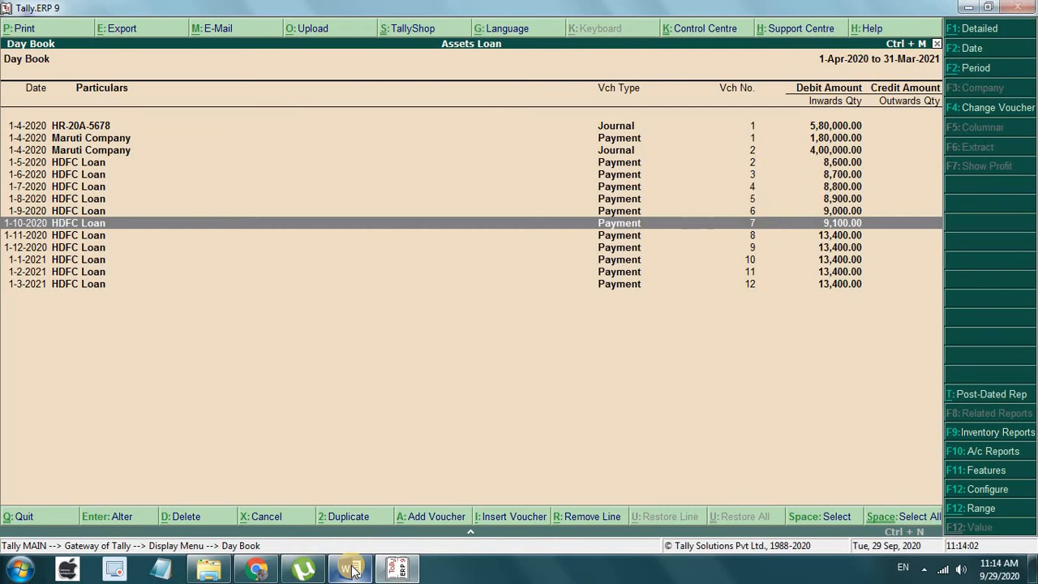
Step: Open November voucher No. 8 and change the HDFC Loan principal debit to 9,200
key(Down)
key(Return)
key(Return)
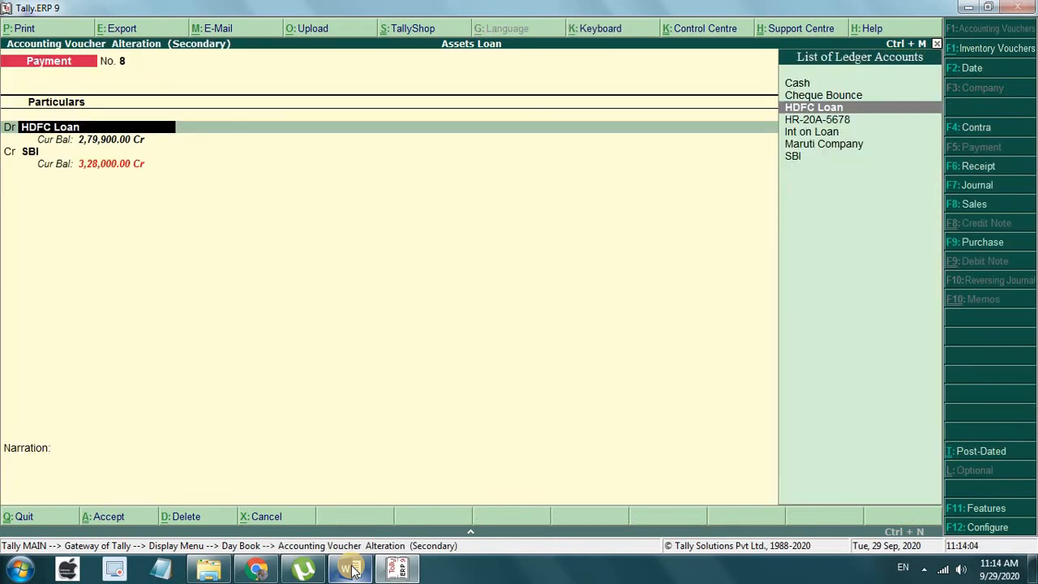
key(Return)
text(9200)
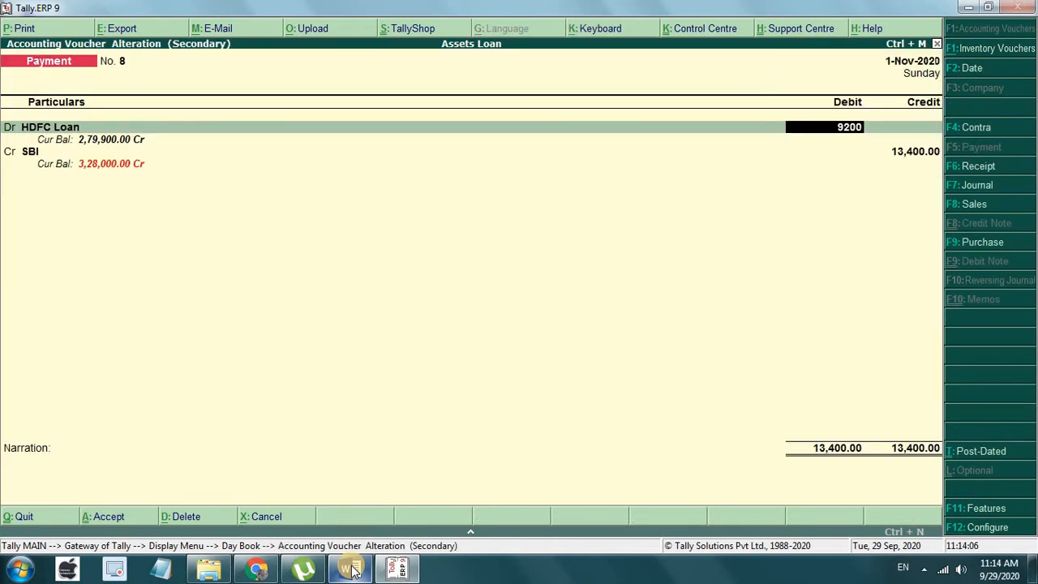
key(Return)
Step: Add a 4,200 Int on Loan debit, keep SBI credit 13,400, and save voucher 8
key(Return)
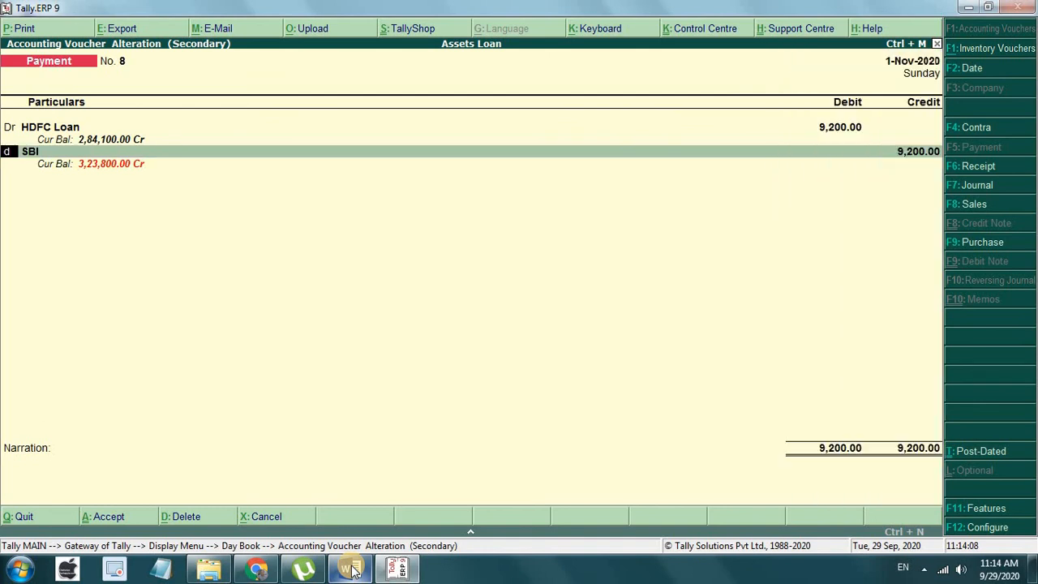
key(Return)
key(Up)
key(Up)
key(Return)
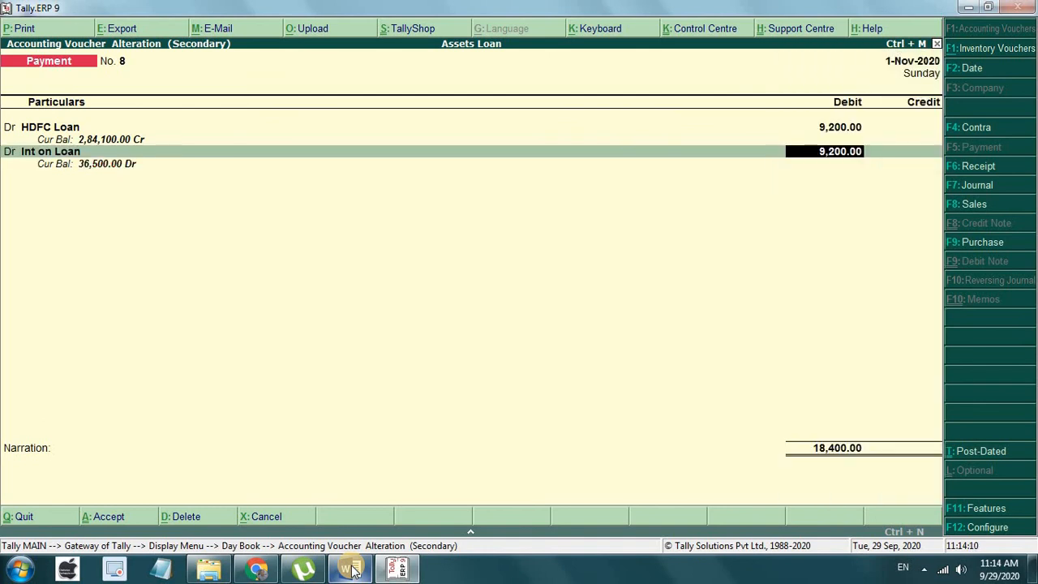
text(4200)
key(Return)
key(Return)
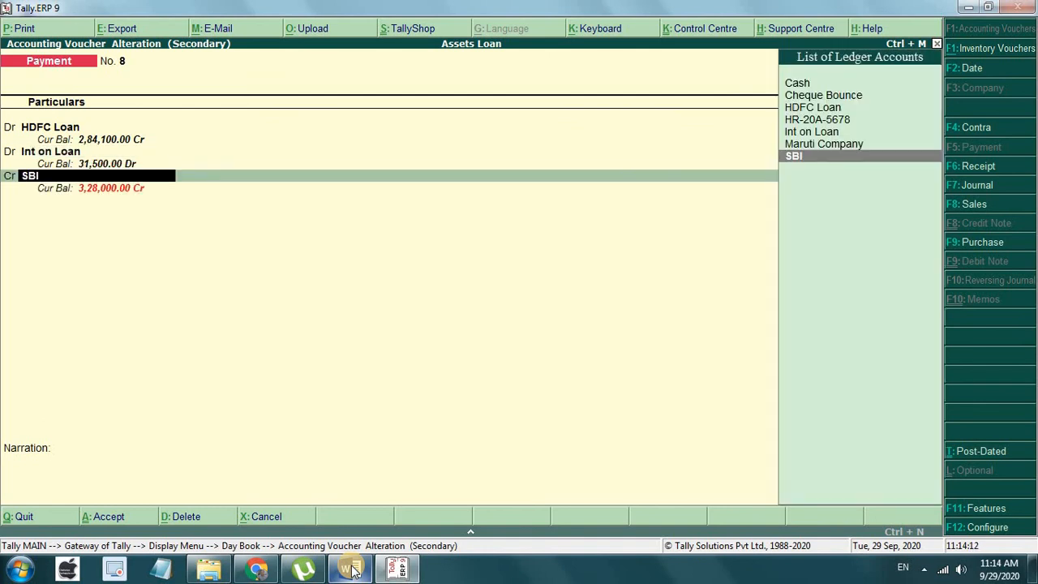
key(Return)
key(Return)
key(Return)
key(Return)
key(Return)
key(Return)
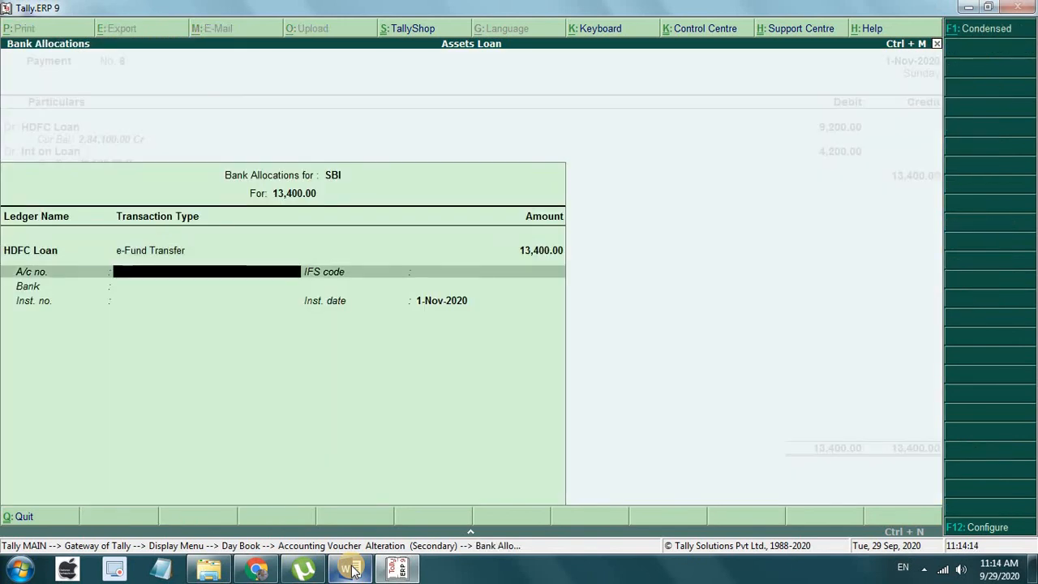
key(Return)
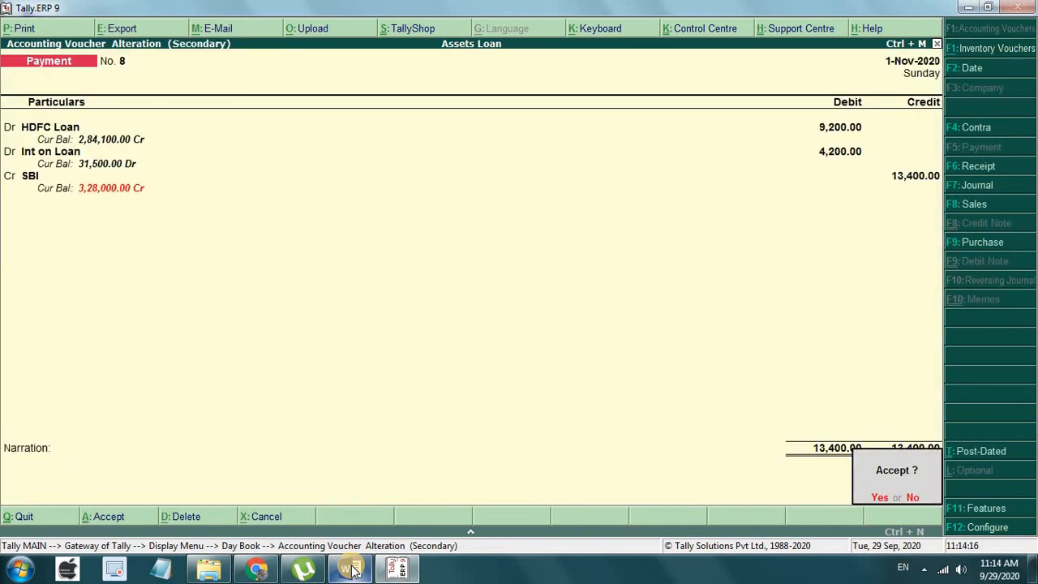
key(Return)
key(Down)
Step: Alter December voucher No. 9 to HDFC Loan 9,300 and Int on Loan 4,100 against SBI 13,400
key(Return)
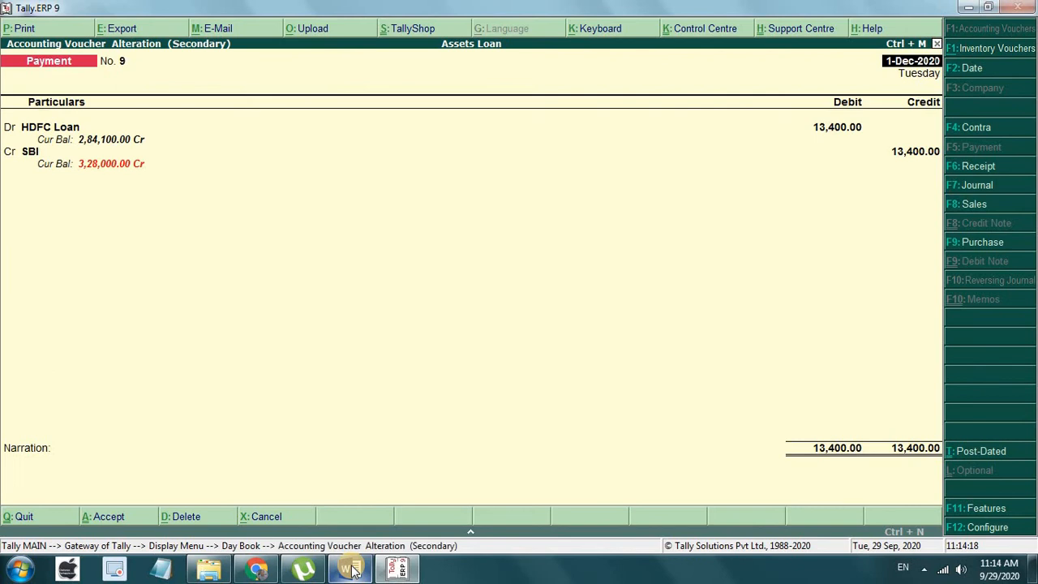
key(Return)
key(Return)
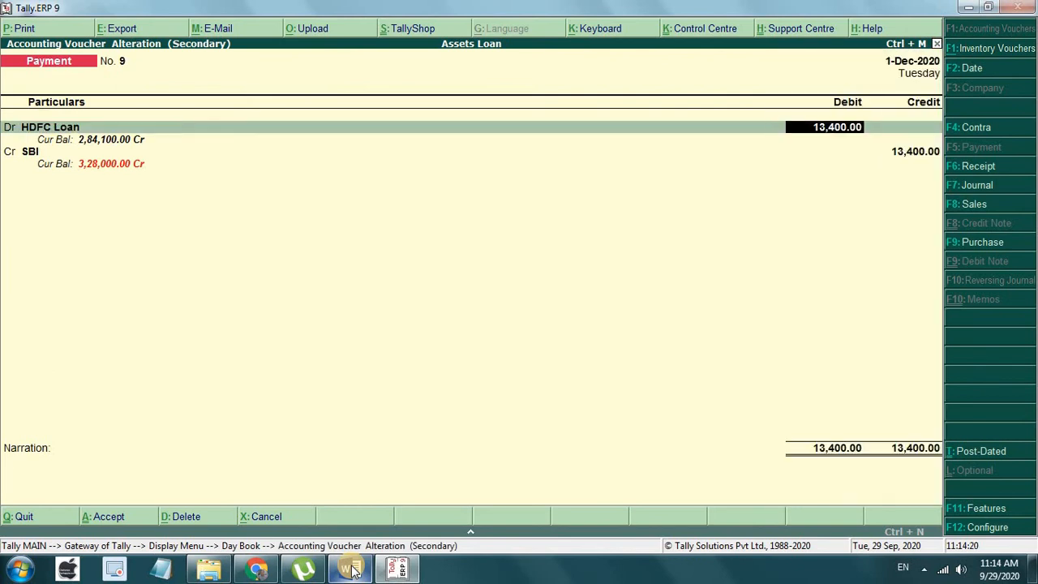
text(9,3)
text(00)
key(Return)
text(d)
key(Return)
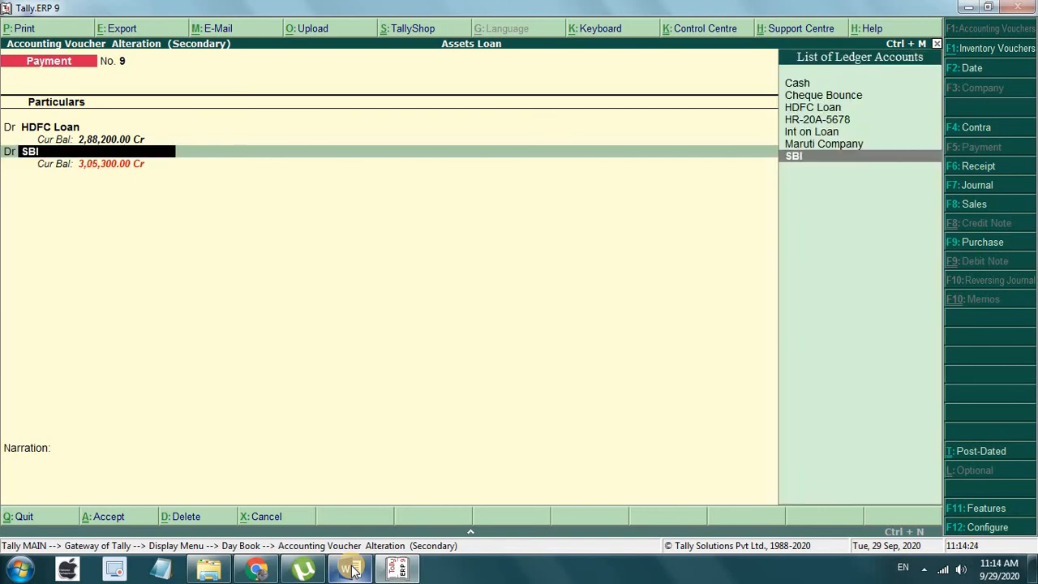
key(Up)
key(Up)
key(Return)
text(4)
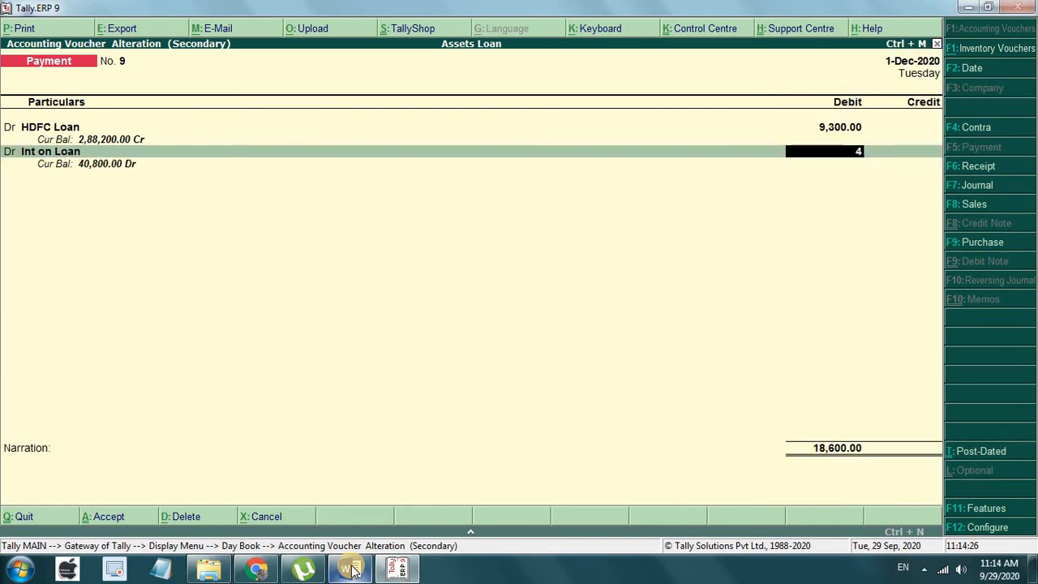
text(,100)
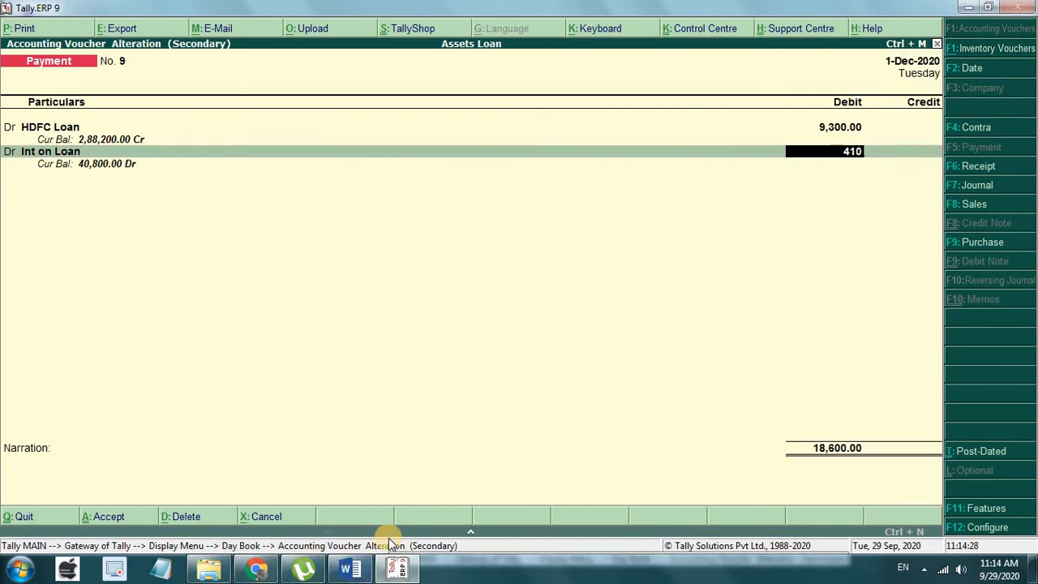
key(Return)
key(Return)
key(Return)
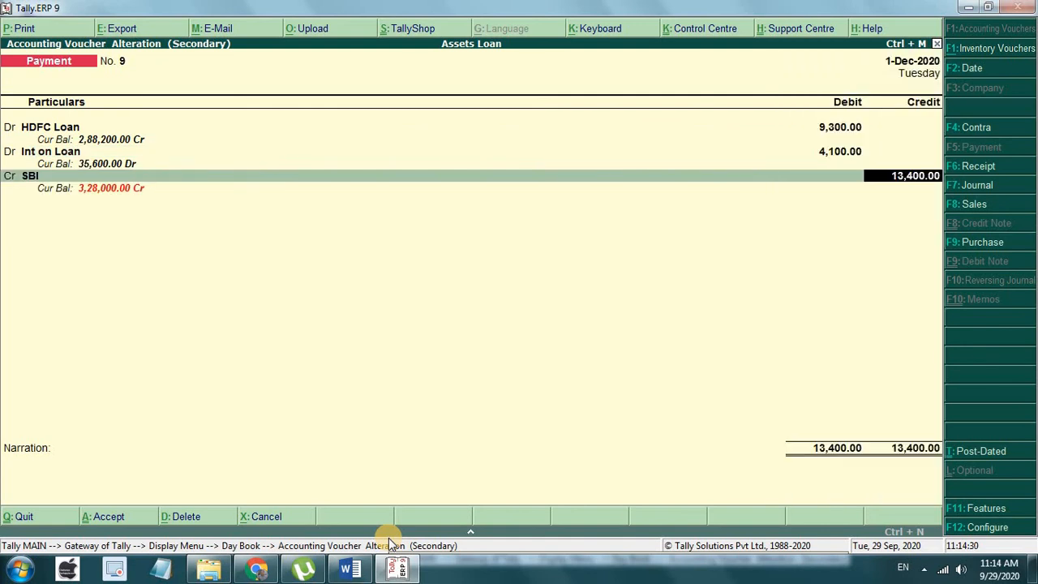
key(Return)
key(Return)
key(Return)
key(Return)
key(Return)
key(Return)
key(Return)
key(Return)
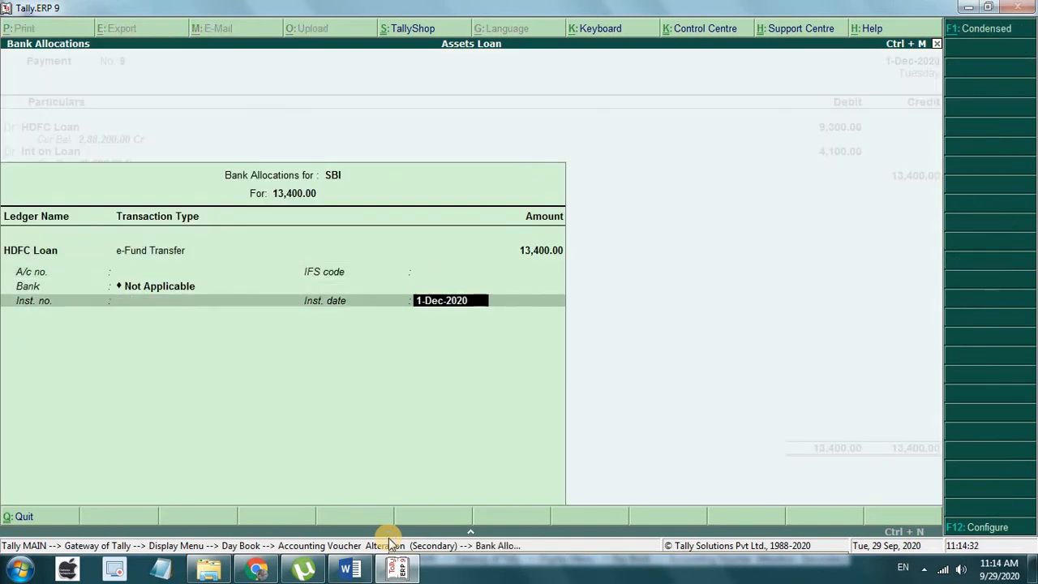
key(Return)
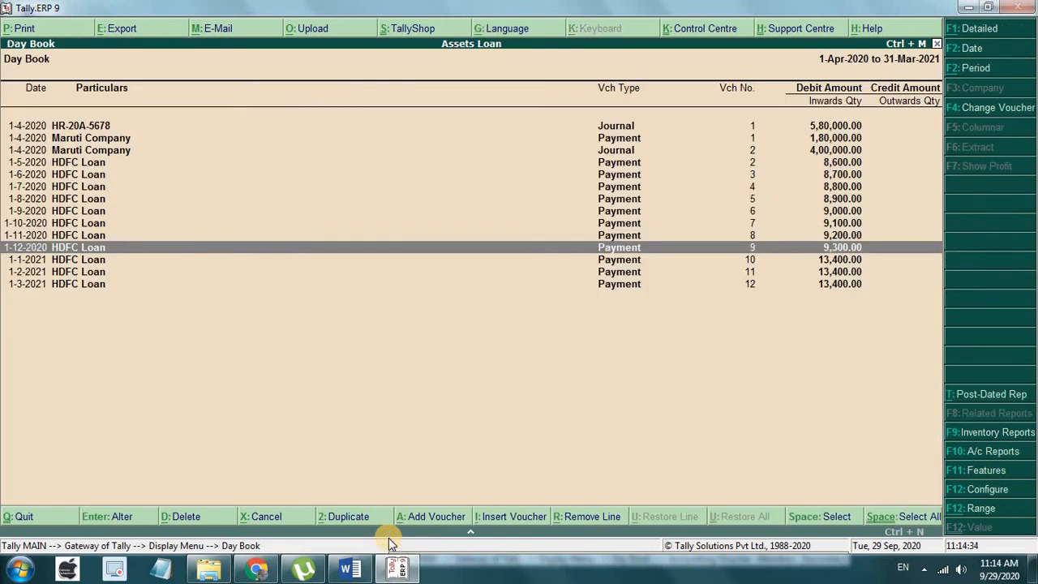
Step: Open January voucher No. 10 and, per the Word schedule, set HDFC Loan principal to 9,400
key(Down)
key(Return)
key(Return)
key(Return)
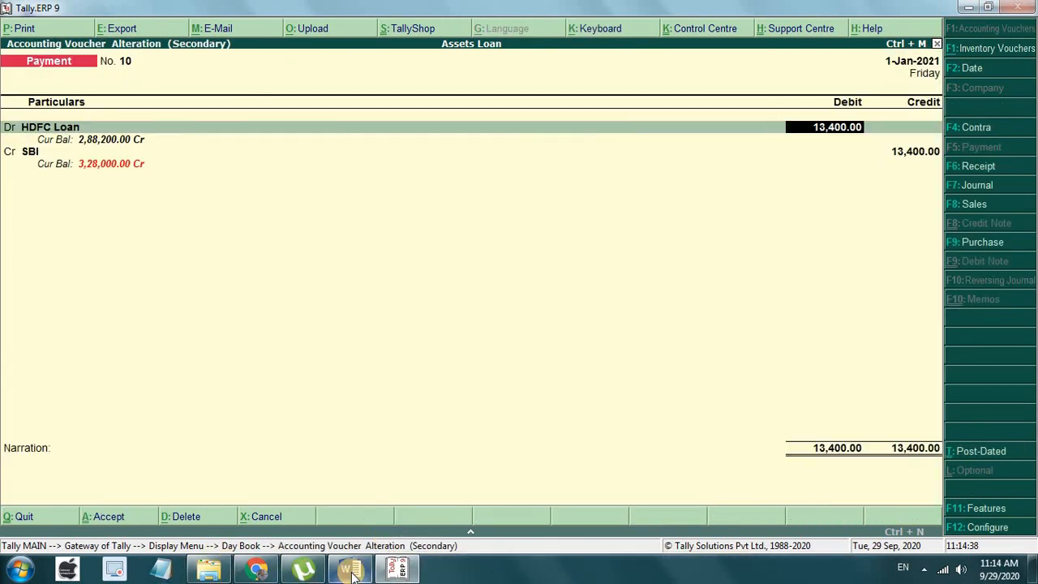
key(alt+Tab)
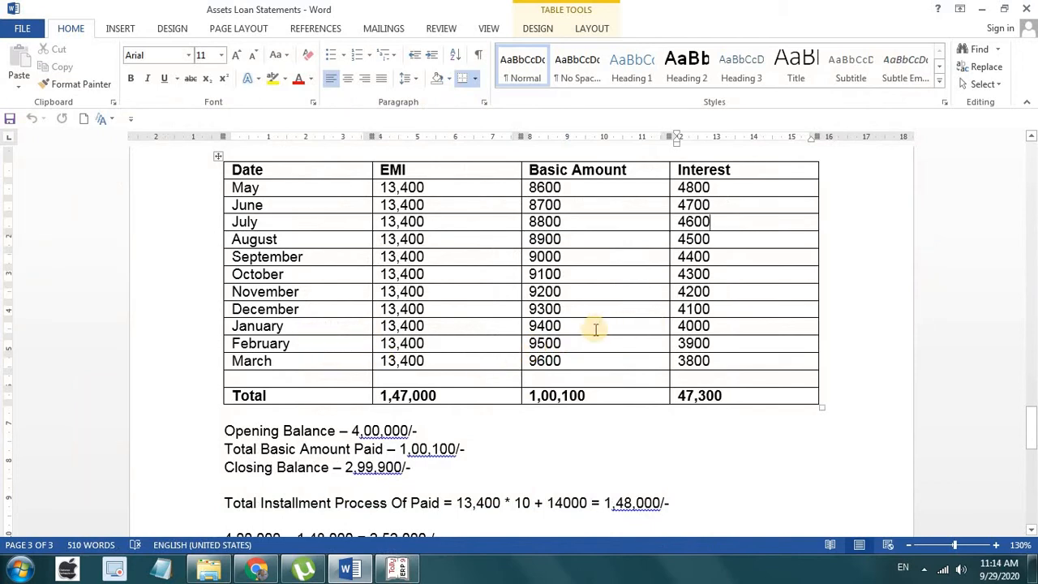
click(418, 570)
text(9400)
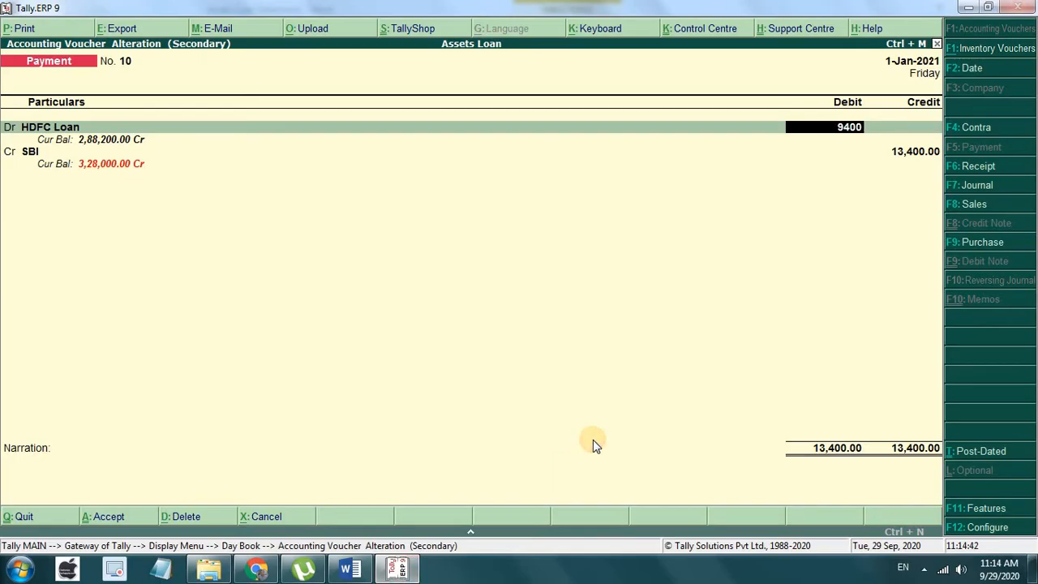
key(Return)
Step: Add a 4,000 Int on Loan debit, accept the SBI credit, and save the January voucher
text(d)
key(Return)
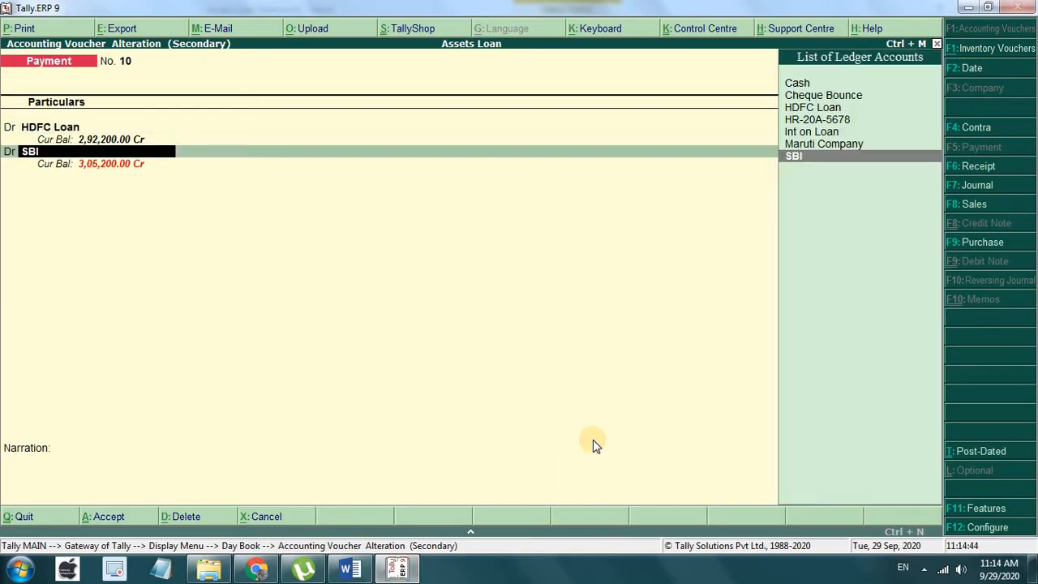
key(Up)
key(Up)
key(Return)
text(4,00)
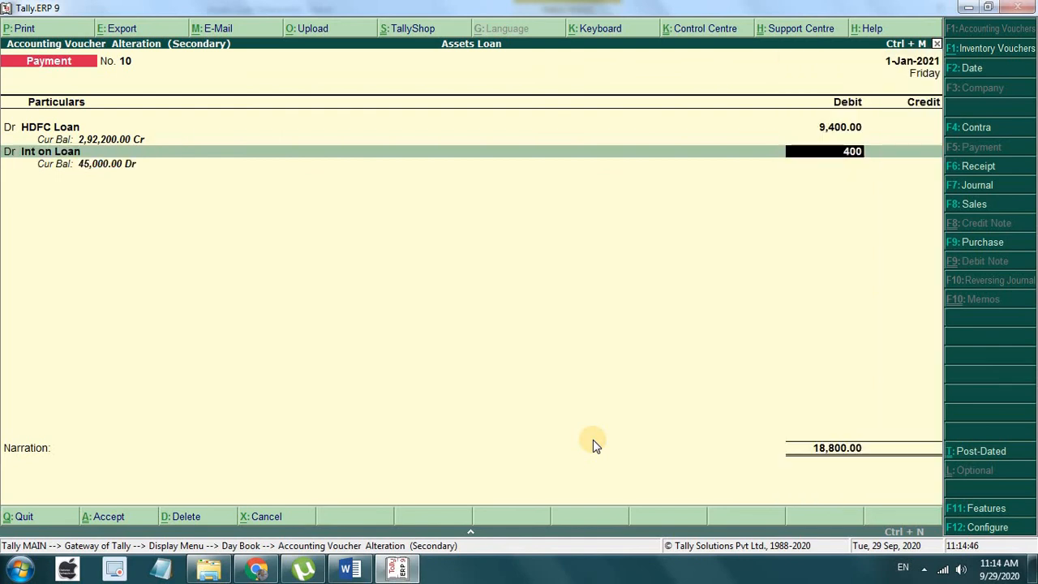
text(0)
key(Return)
key(Return)
key(Return)
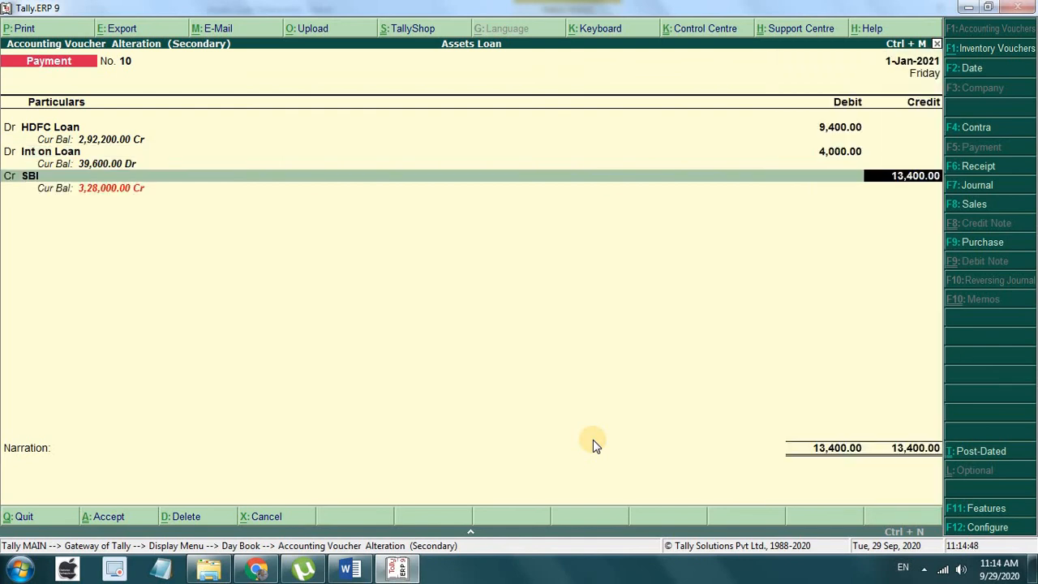
key(Return)
key(Return)
key(Return)
key(Return)
key(Return)
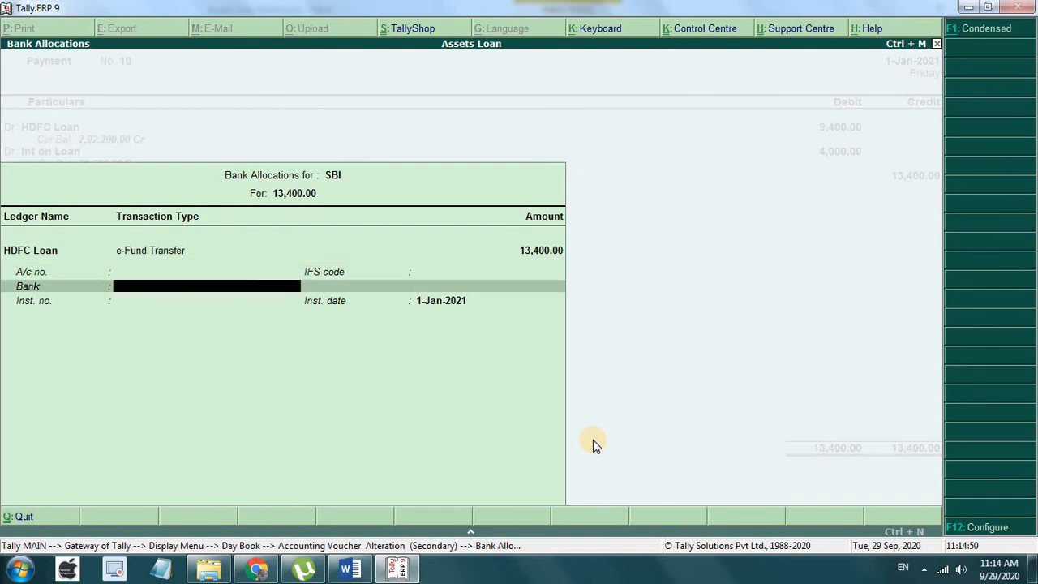
key(Return)
key(Return)
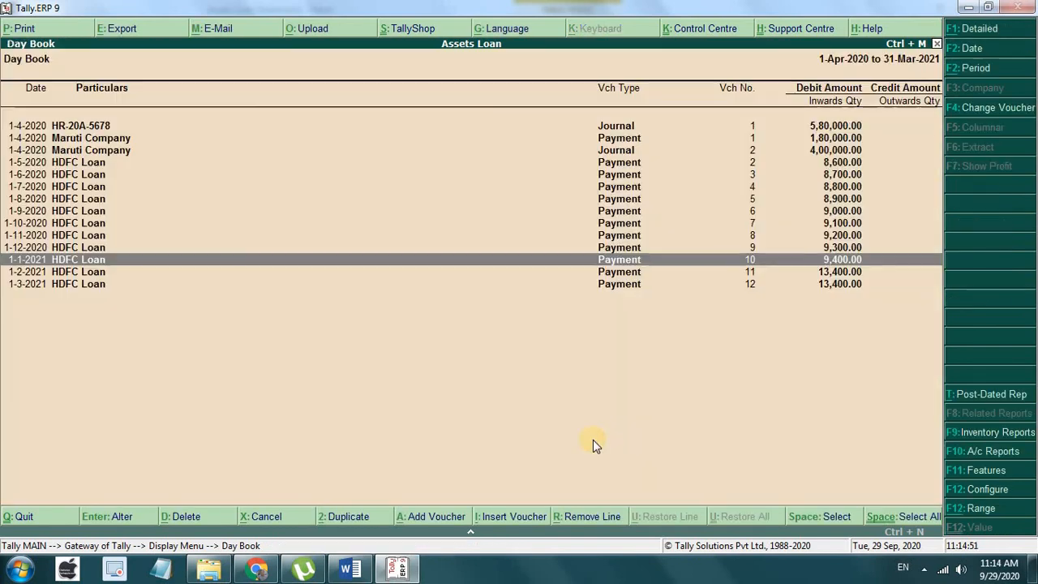
key(Down)
Step: Open February voucher No. 11 and, per the Word notes, set HDFC Loan principal to 9,500
key(Return)
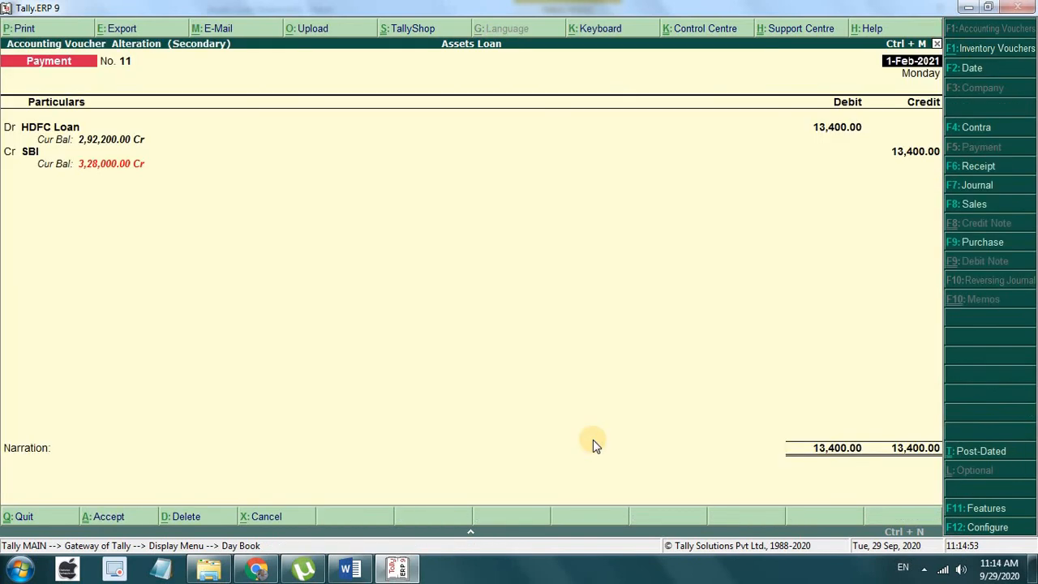
key(Return)
key(Return)
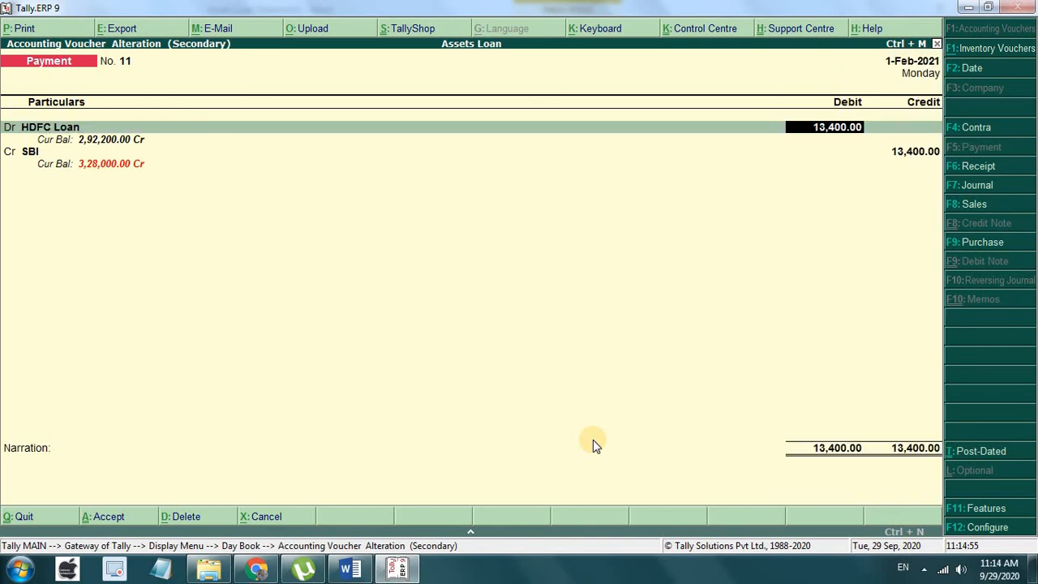
click(350, 569)
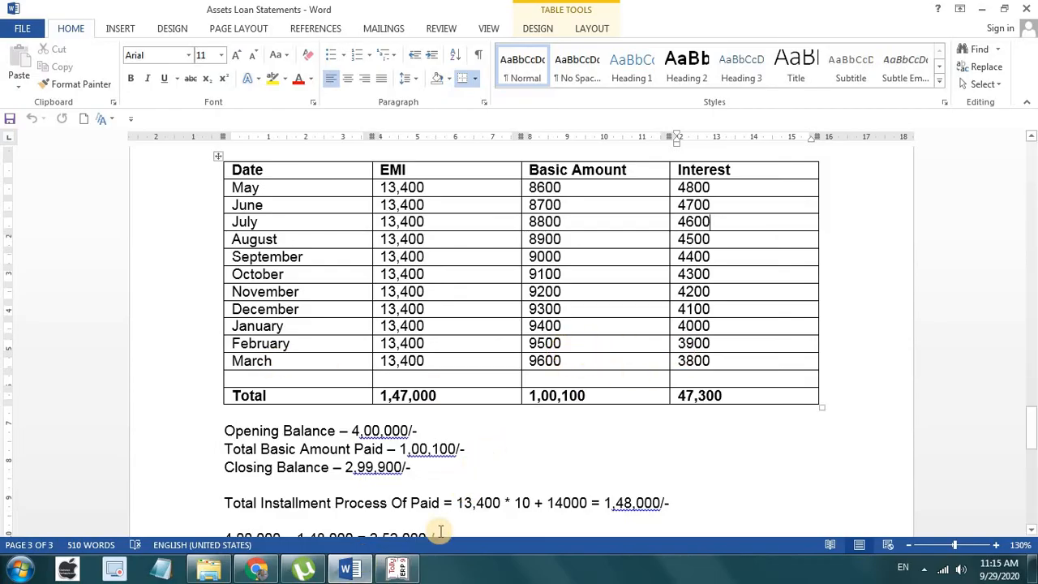
click(397, 569)
text(9,50)
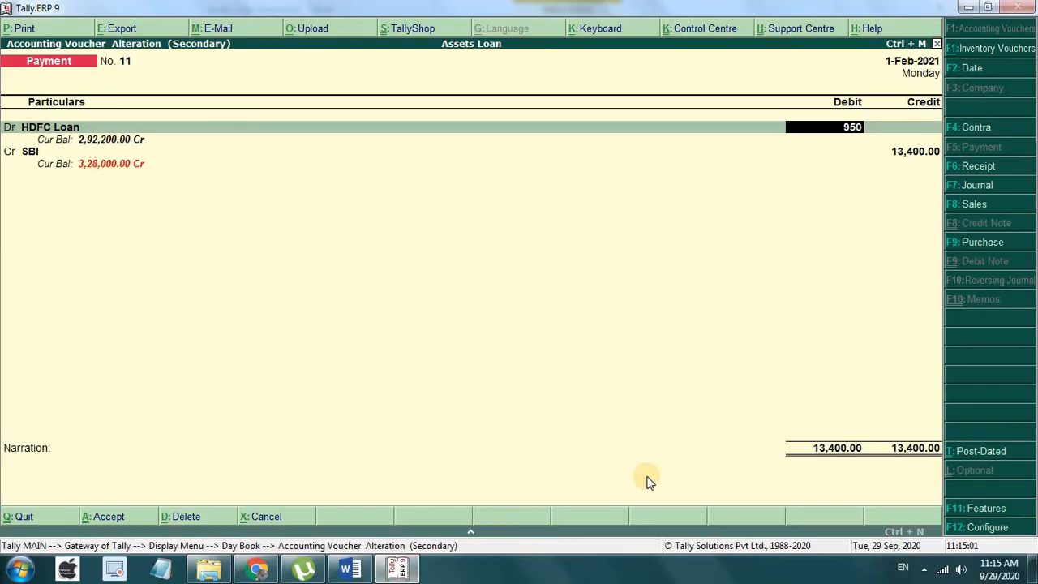
text(0)
key(Return)
Step: Add a 3,900 Int on Loan debit, accept the SBI credit, and save the February voucher
text(d)
key(Return)
key(Up)
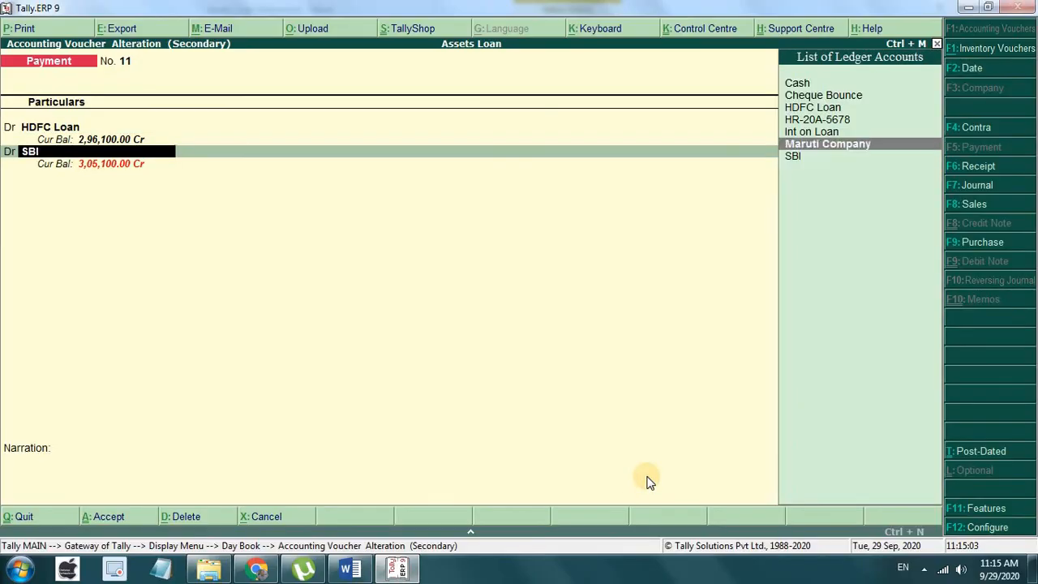
key(Up)
key(Return)
text(3900)
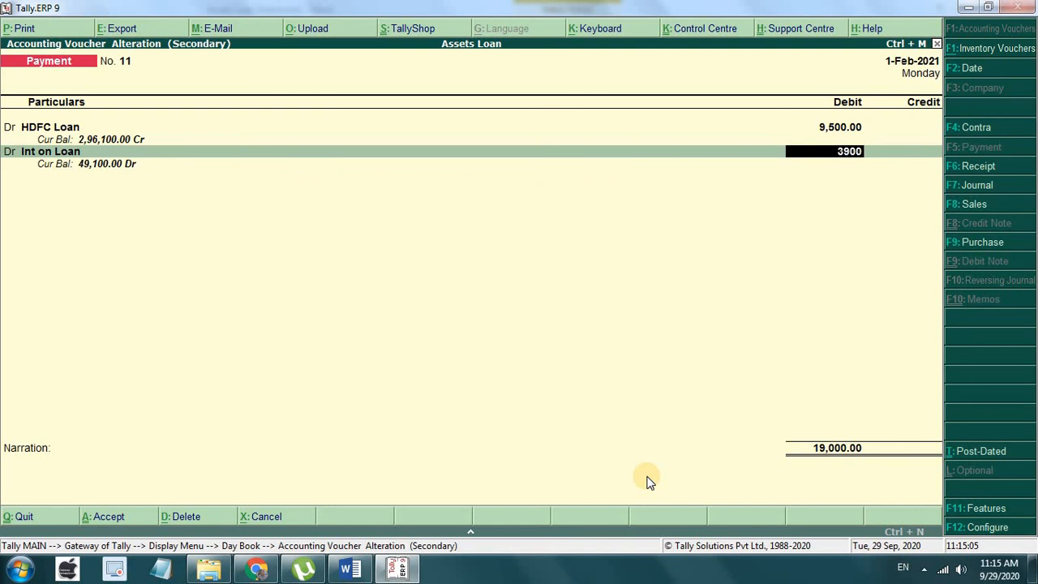
key(Return)
key(Return)
key(Return)
key(Return)
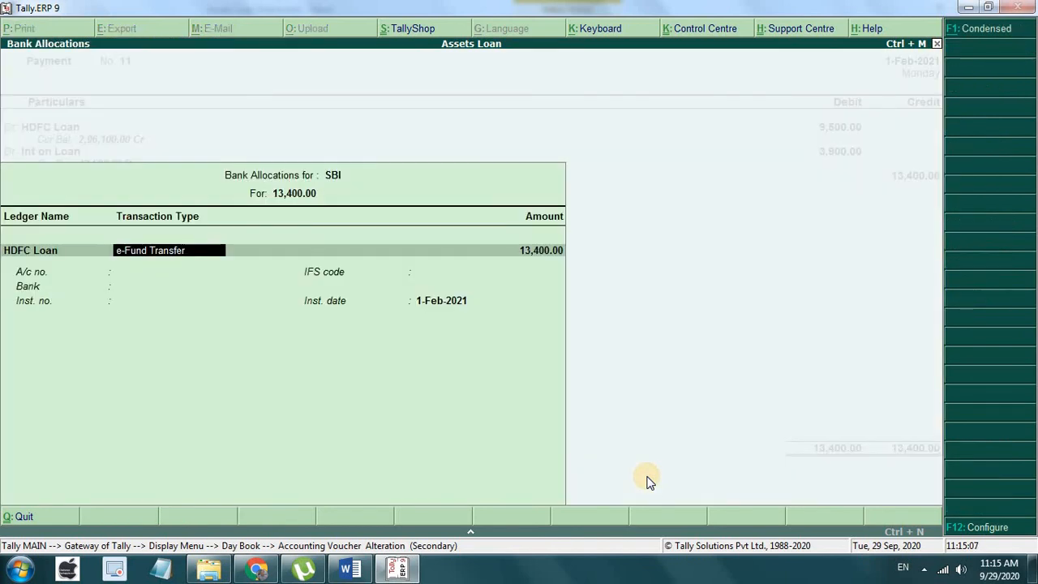
key(Return)
key(Return)
key(Return)
key(Return)
key(Return)
key(Return)
key(Return)
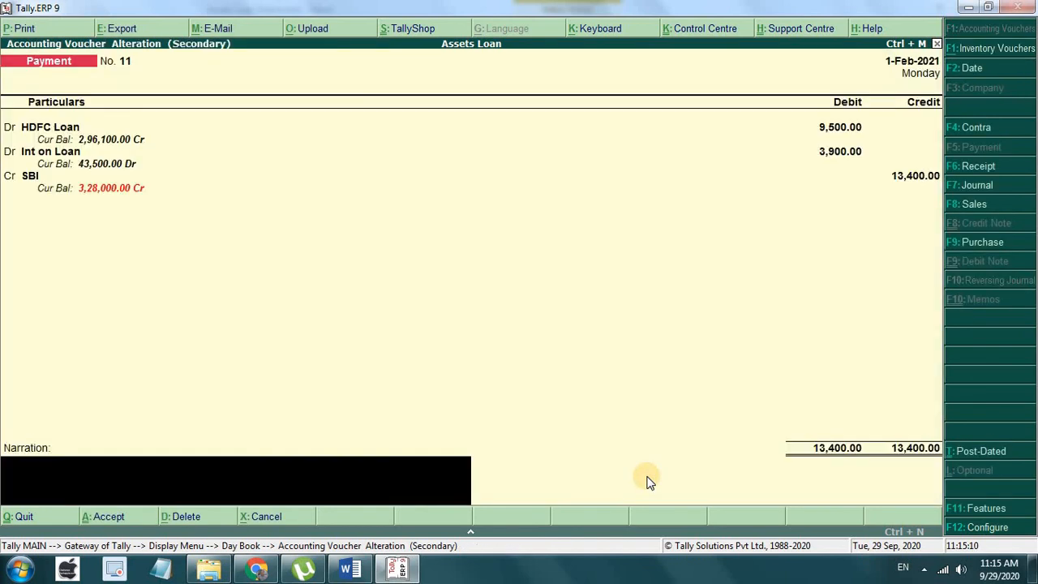
key(Return)
key(Return)
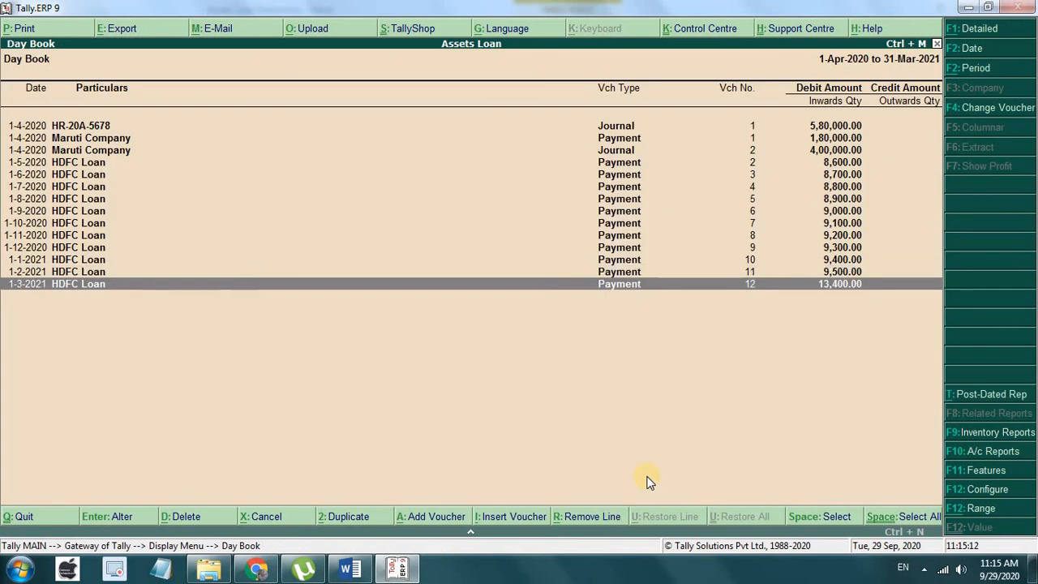
key(Return)
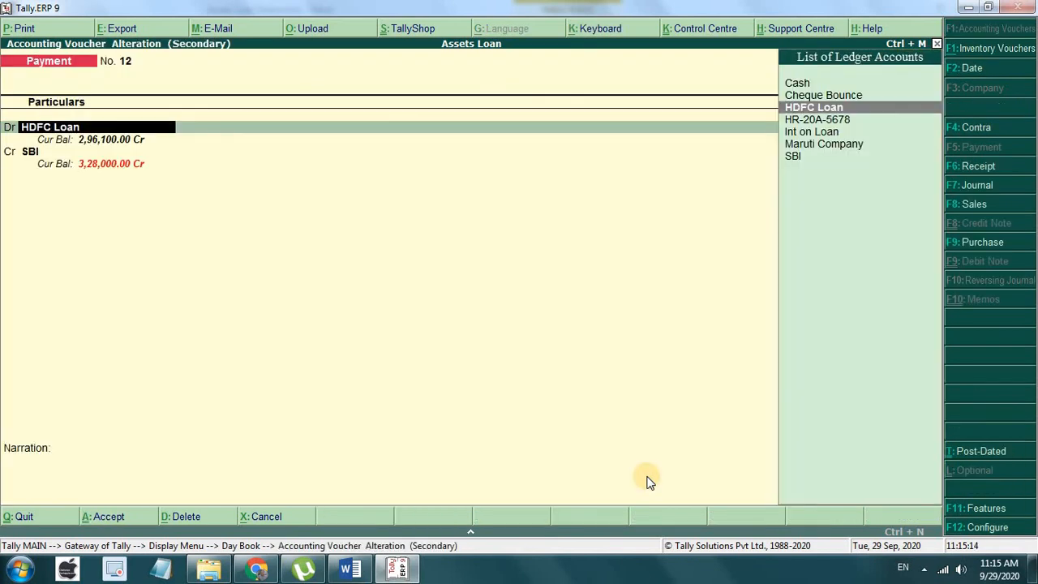
Step: Check the March figures in Word and set voucher No. 12's HDFC Loan debit to 9,600
key(Return)
click(356, 573)
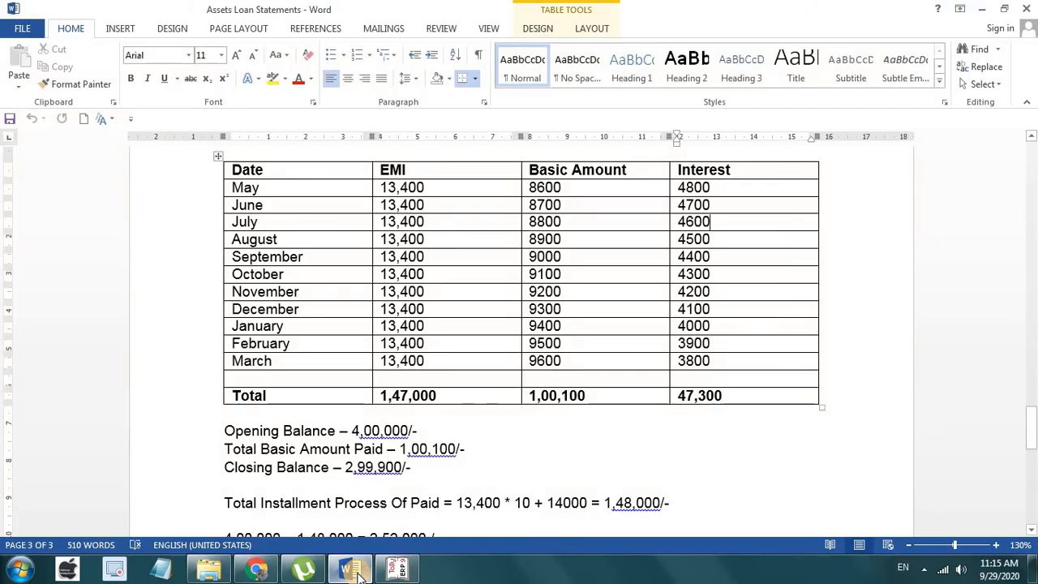
click(397, 569)
text(96)
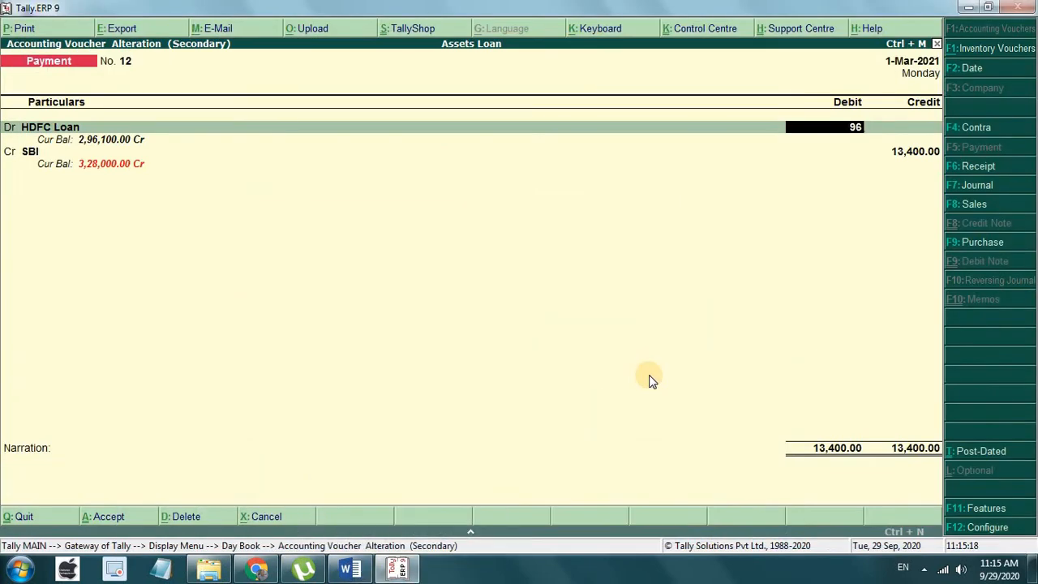
text(00)
key(Return)
Step: Add a second SBI debit line of 3,800, keep SBI credit 13,400, and save
key(Return)
key(BackSpace)
text(d)
key(Return)
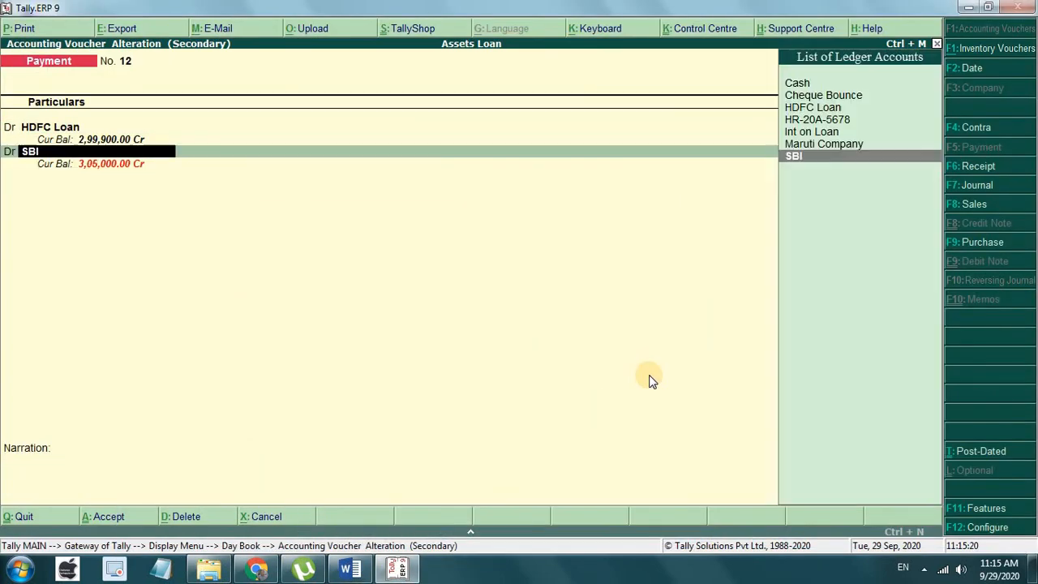
key(Return)
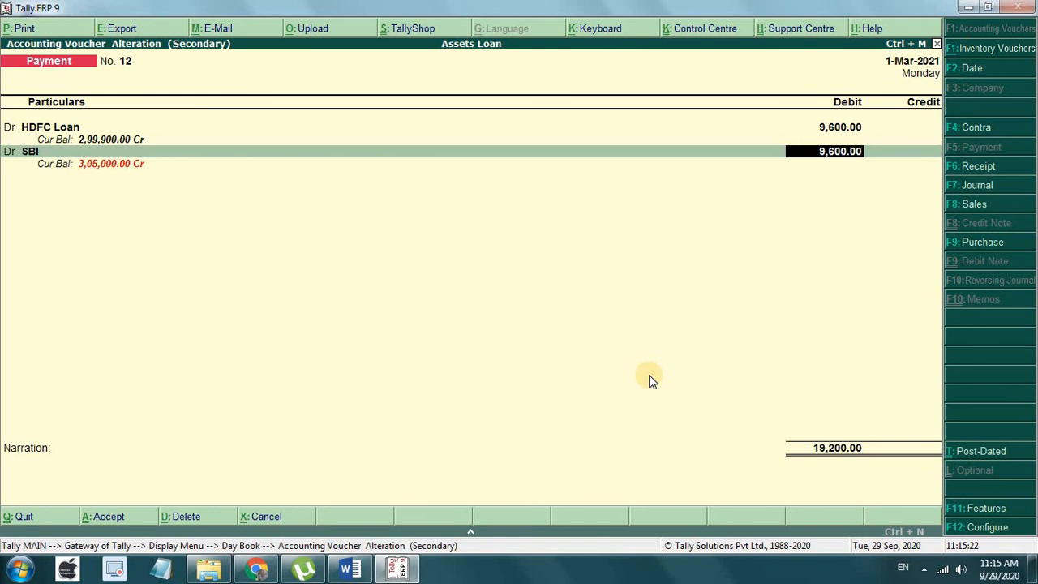
text(3800)
key(Return)
key(Return)
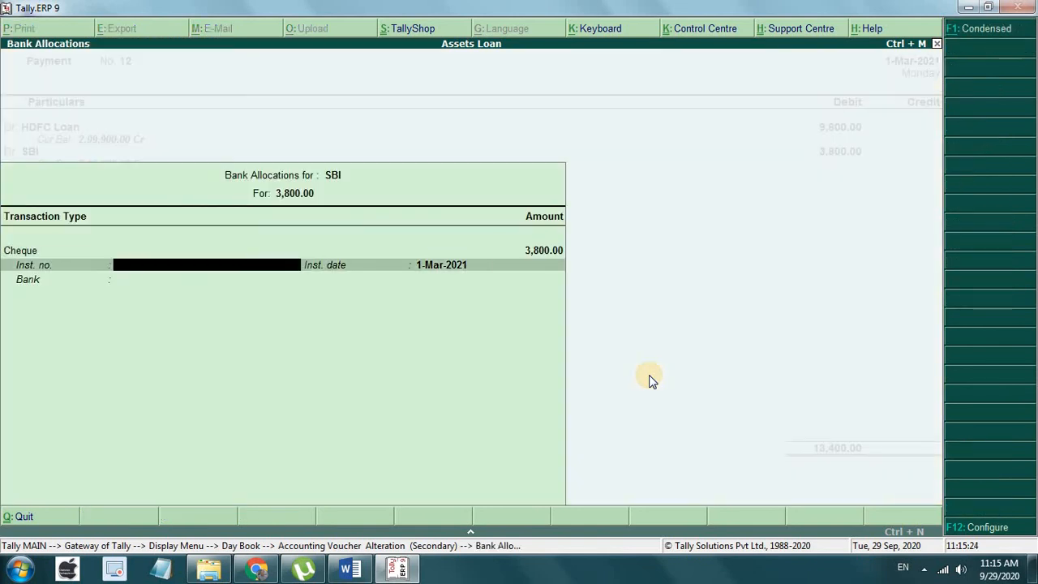
key(Return)
key(Return)
key(Return)
key(Return)
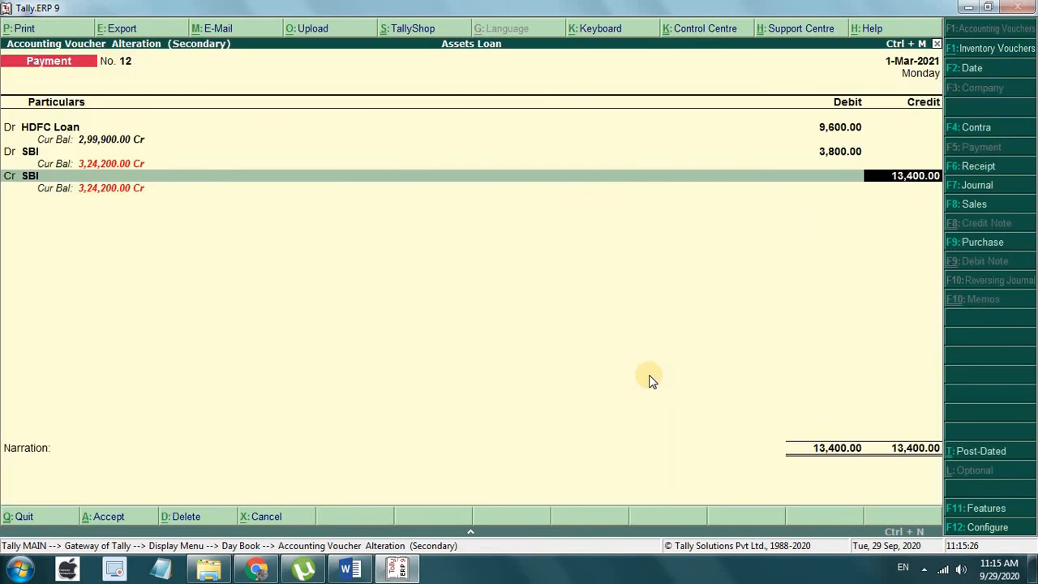
key(Return)
key(Return)
key(Return)
key(Return)
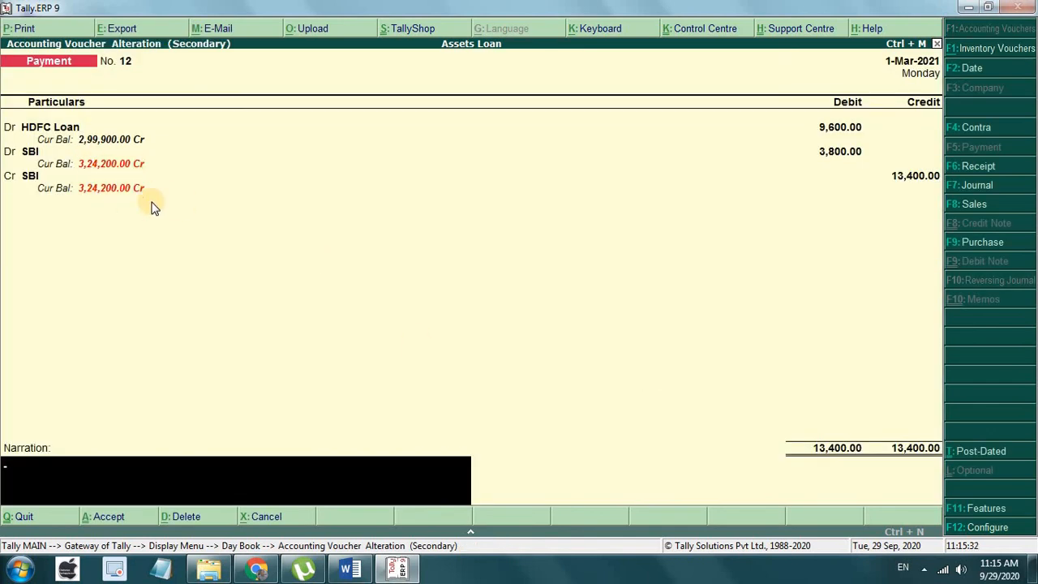
key(Return)
key(Return)
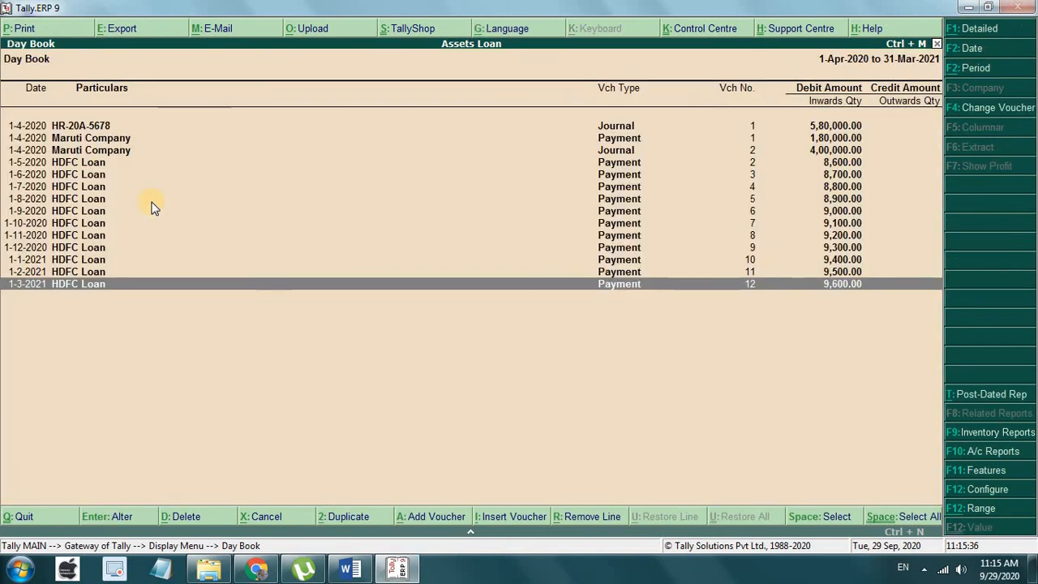
Step: View the HR-20A-5678 ledger vouchers showing the 5,80,000 Maruti Company journal debit
key(Escape)
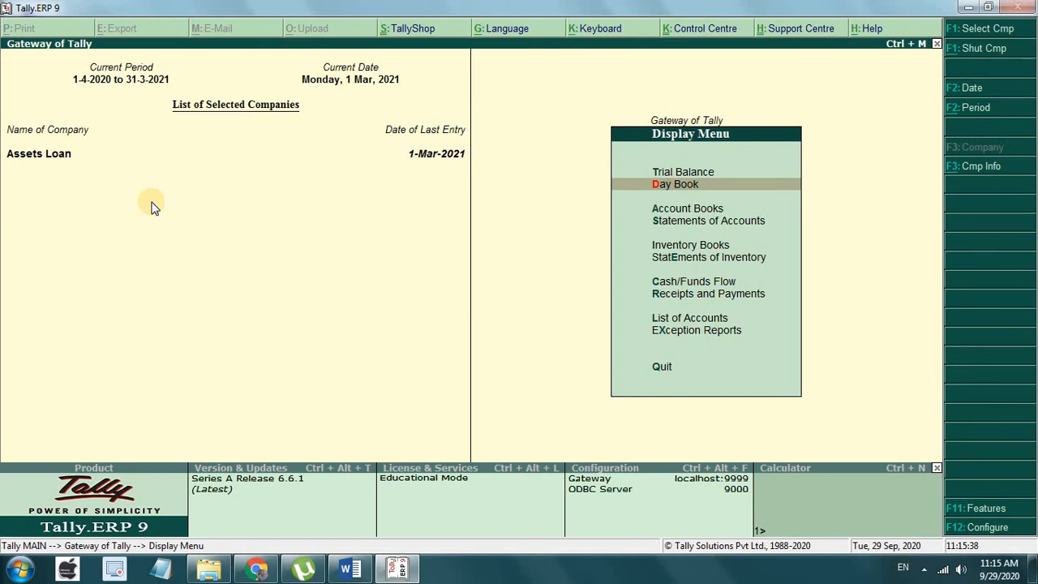
key(Down)
key(Return)
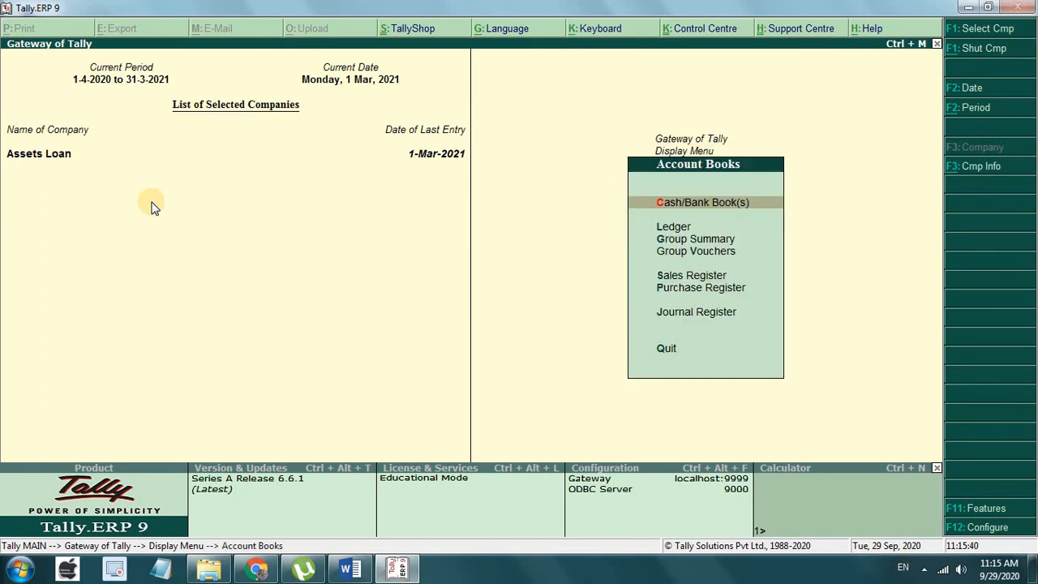
key(Down)
key(Return)
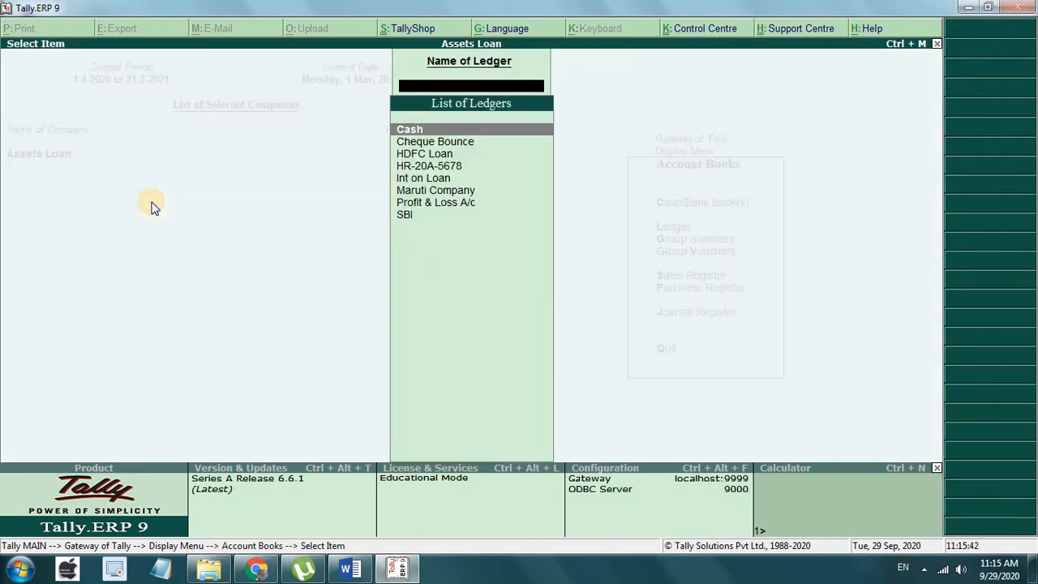
key(Down)
key(Down)
key(Down)
key(Return)
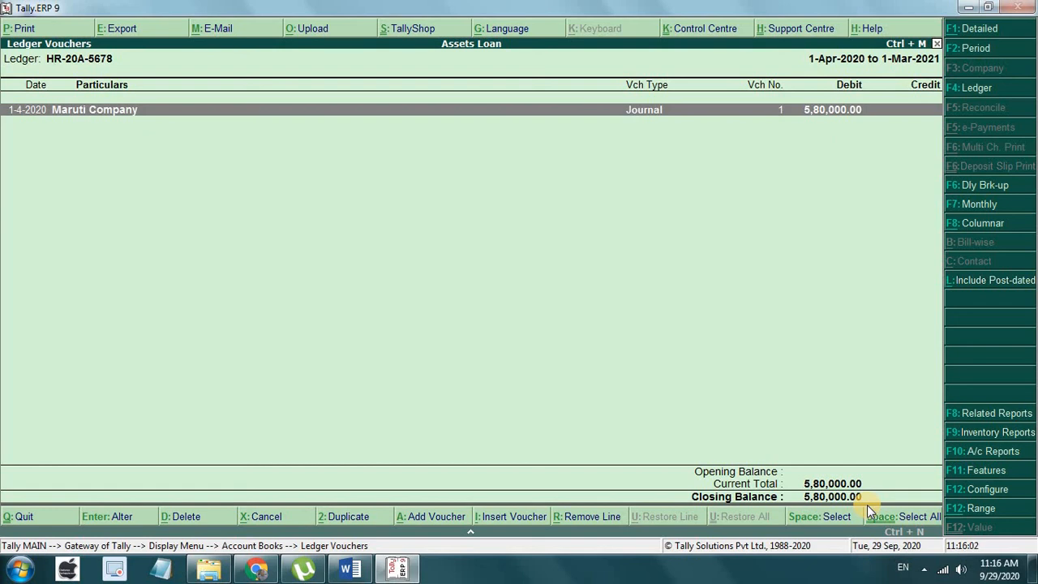
key(Escape)
key(Escape)
key(Escape)
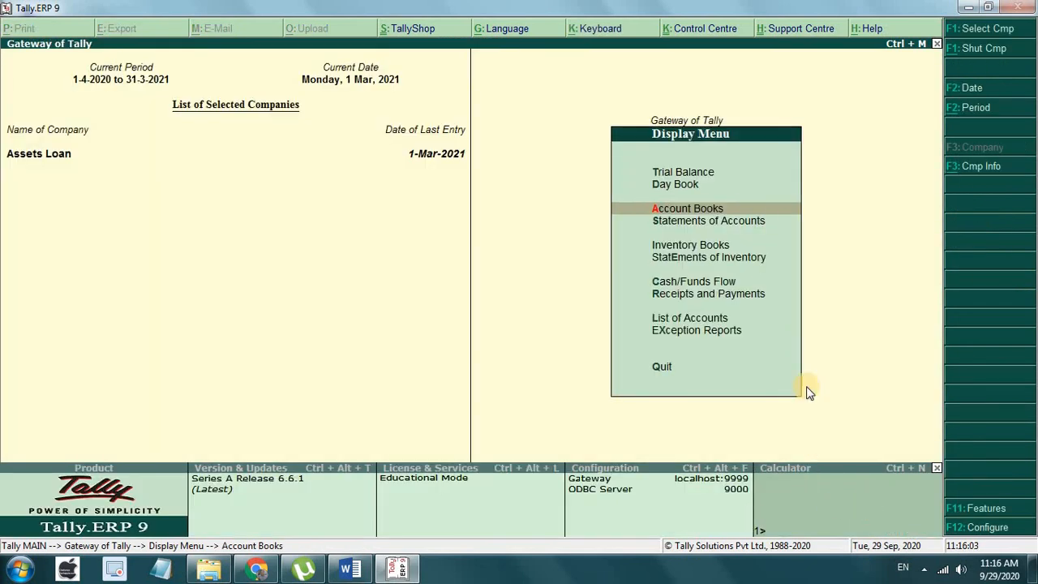
Step: Show the Assets Loan Day Book for the period 1.4 to 31.3 (full year)
click(689, 183)
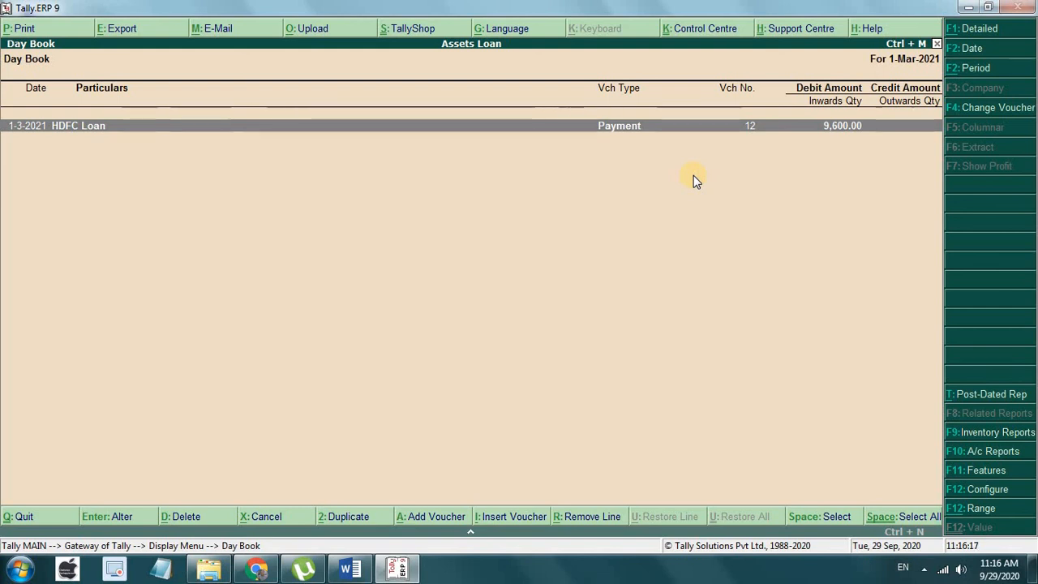
key(alt+F2)
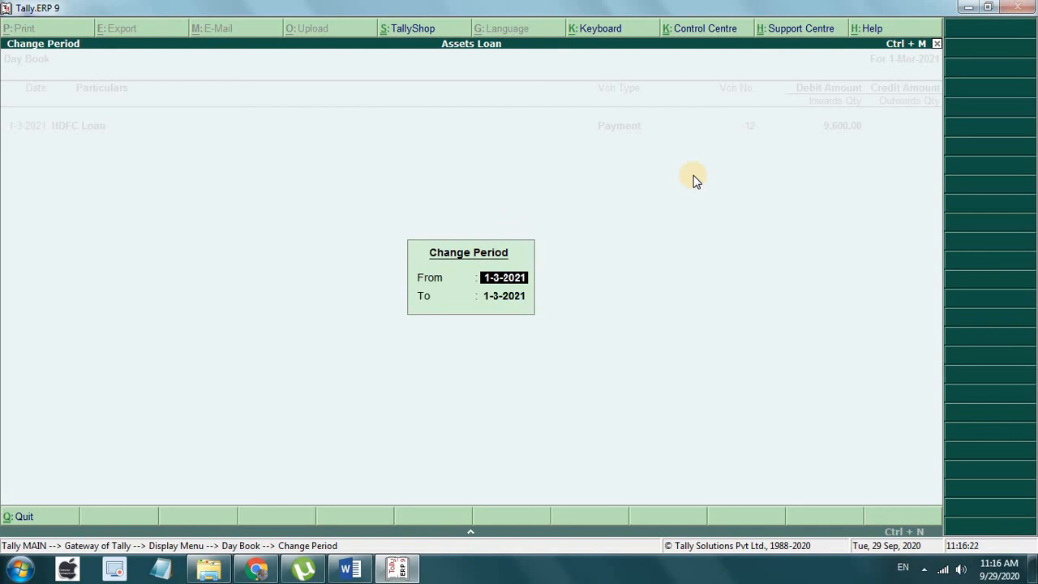
text(1.4)
key(Return)
text(31.3)
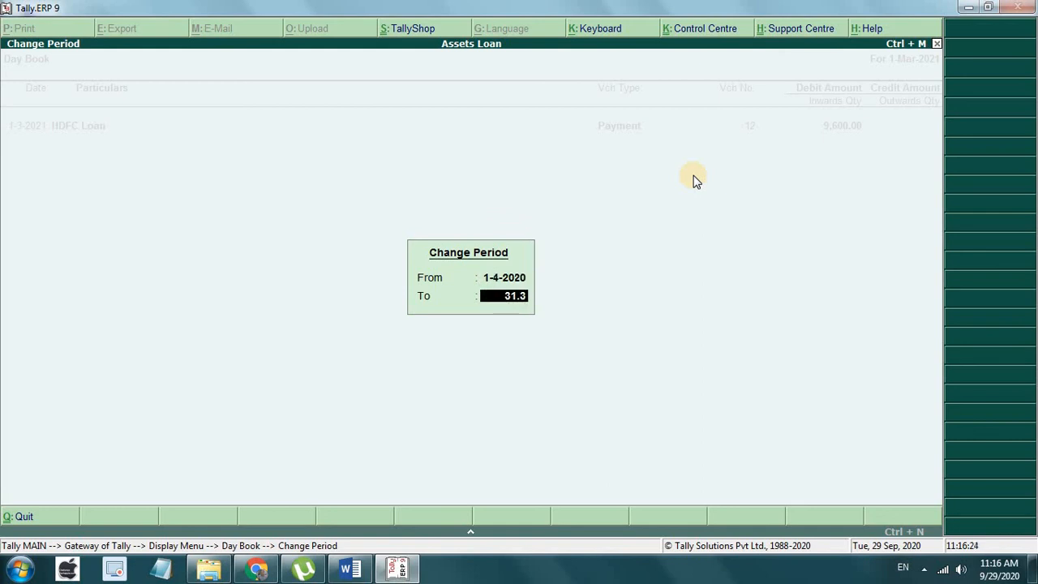
key(Return)
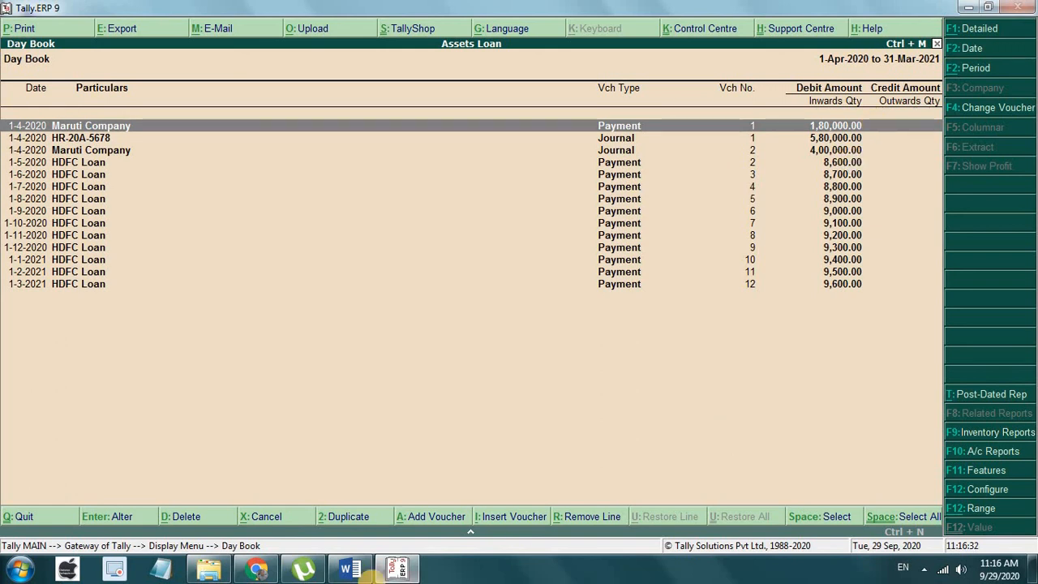
Step: Review the Word notes' difference lines: 2,99,900 – 2,52,000 = 47,900, including the 600 penalty
mouse_move(361, 571)
click(360, 571)
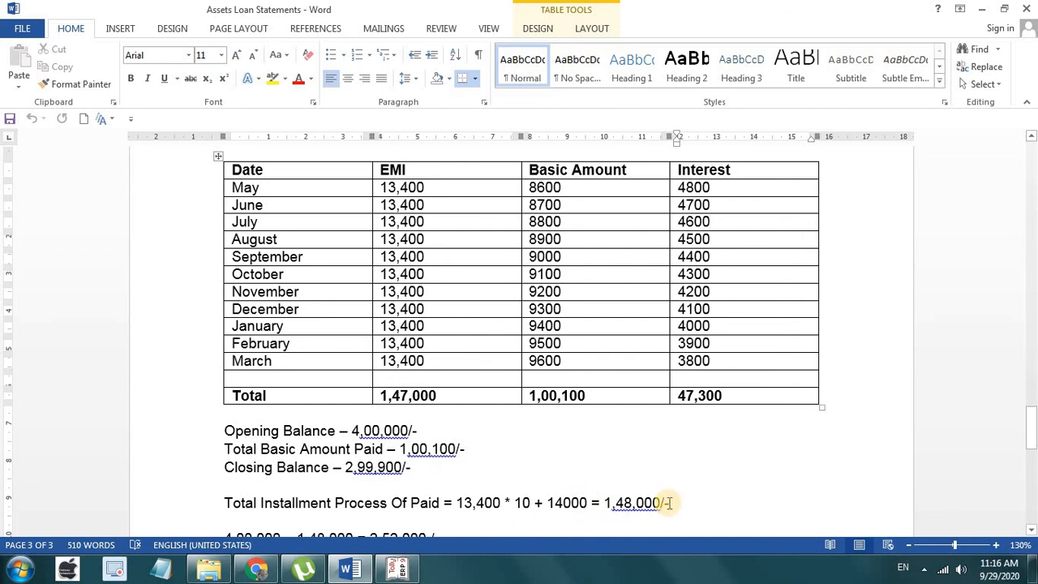
scroll(670, 503, down, 4)
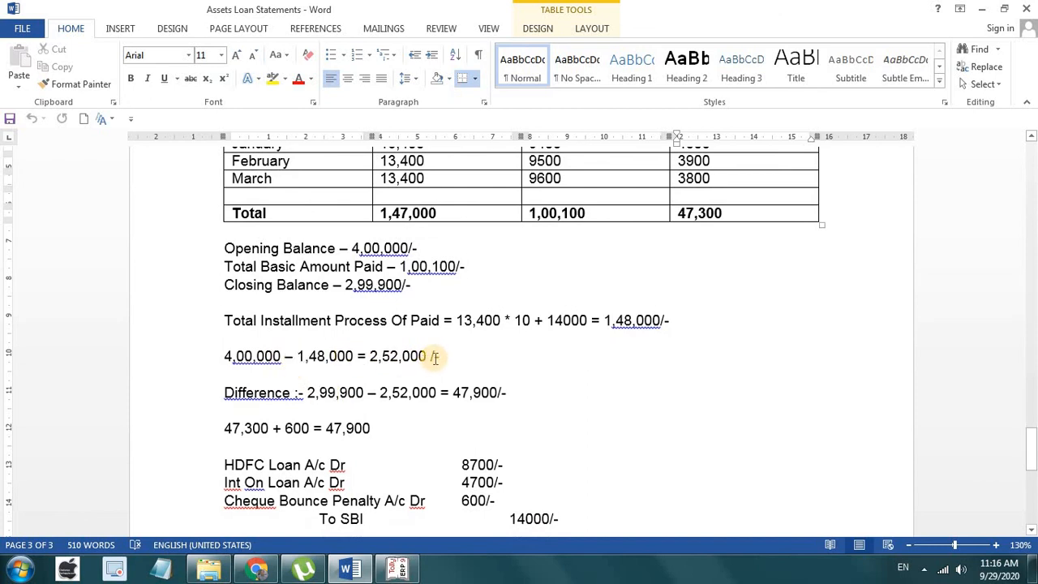
click(443, 357)
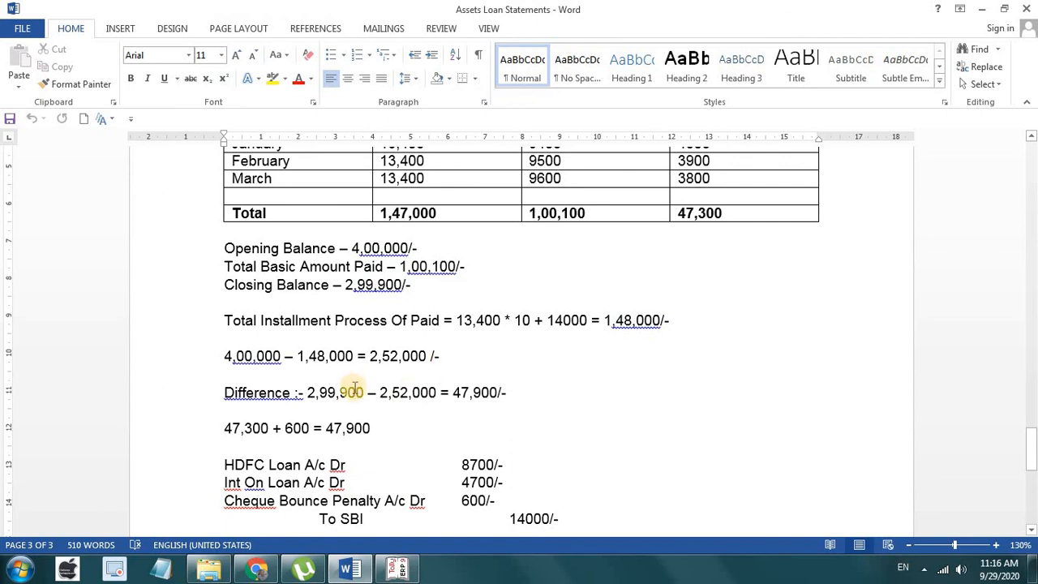
click(364, 392)
double_click(318, 394)
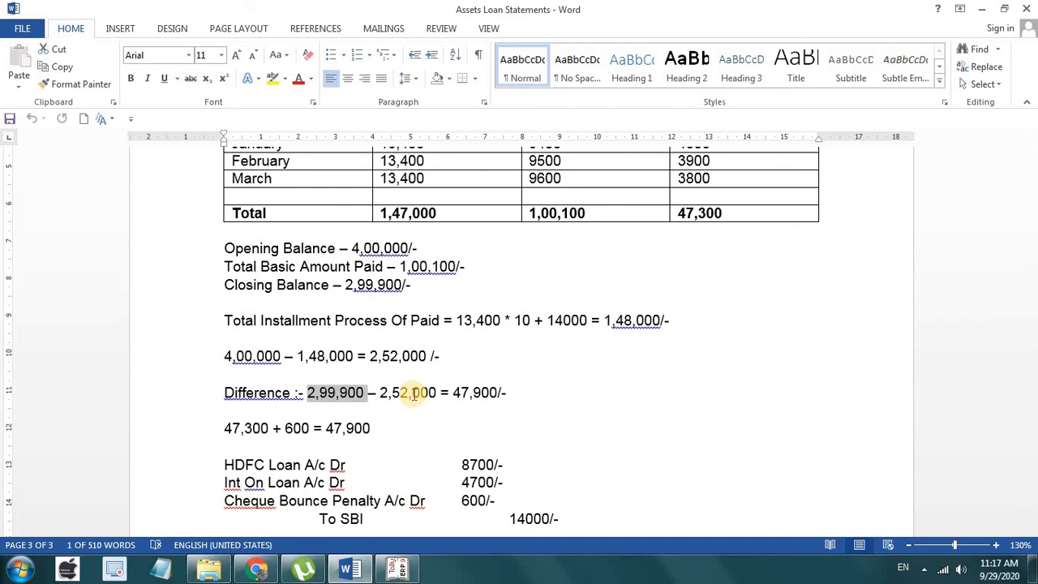
scroll(770, 257, up, 5)
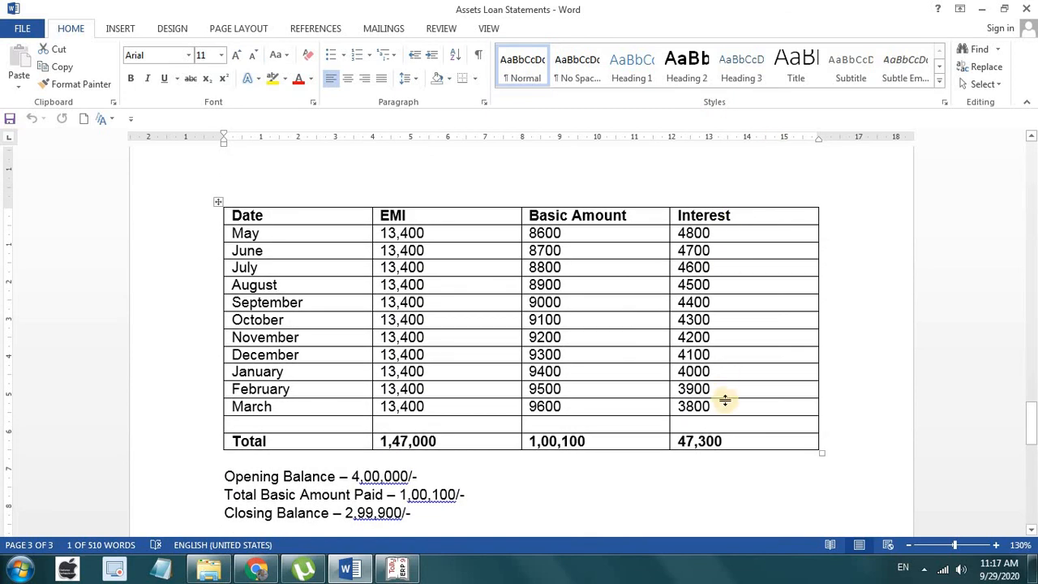
scroll(738, 438, down, 6)
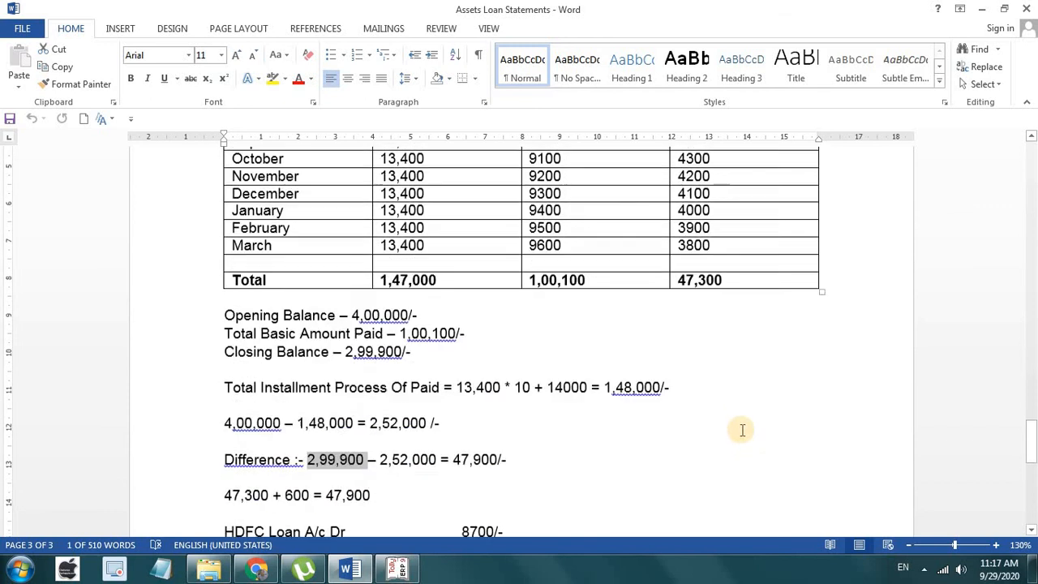
click(309, 382)
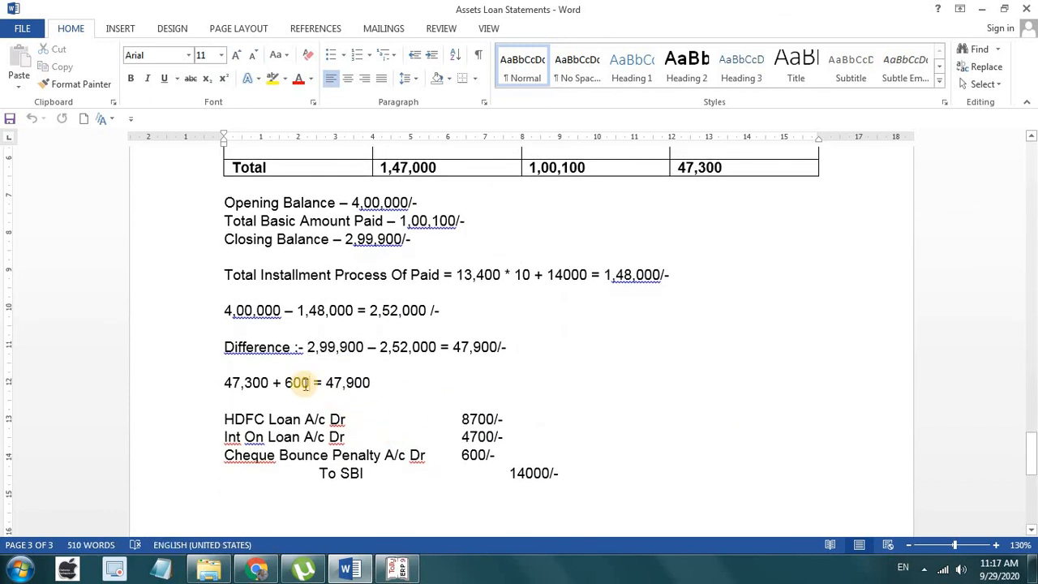
click(377, 384)
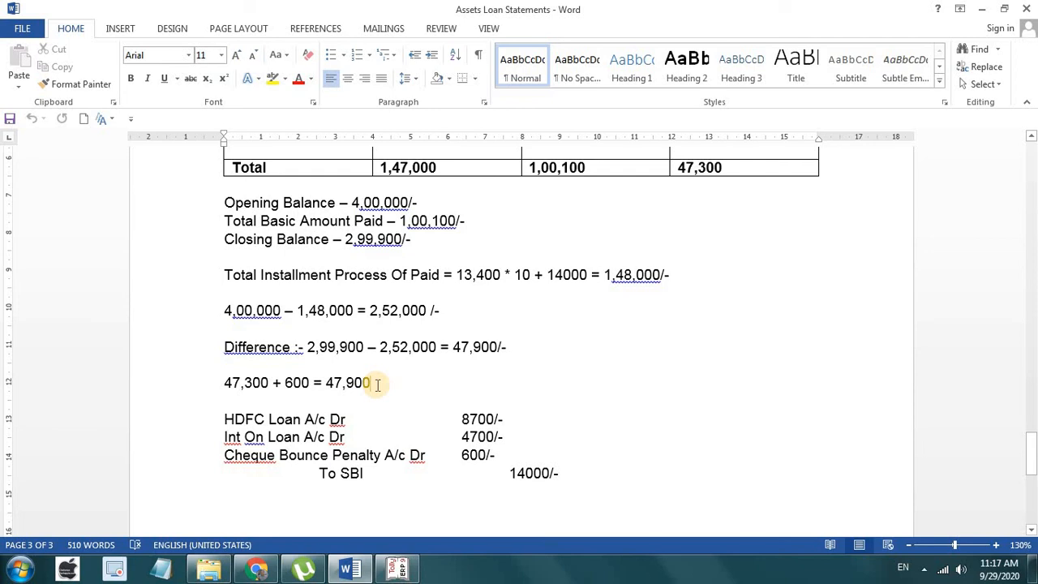
Step: Back in Tally, display the HDFC Loan ledger vouchers closing at 2,99,900.00
click(399, 568)
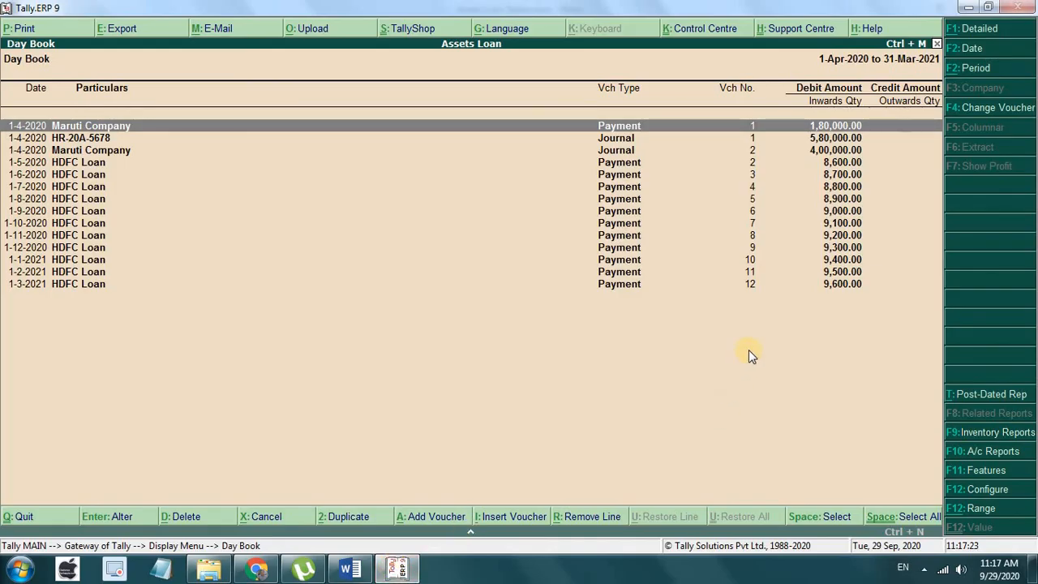
key(Escape)
key(Down)
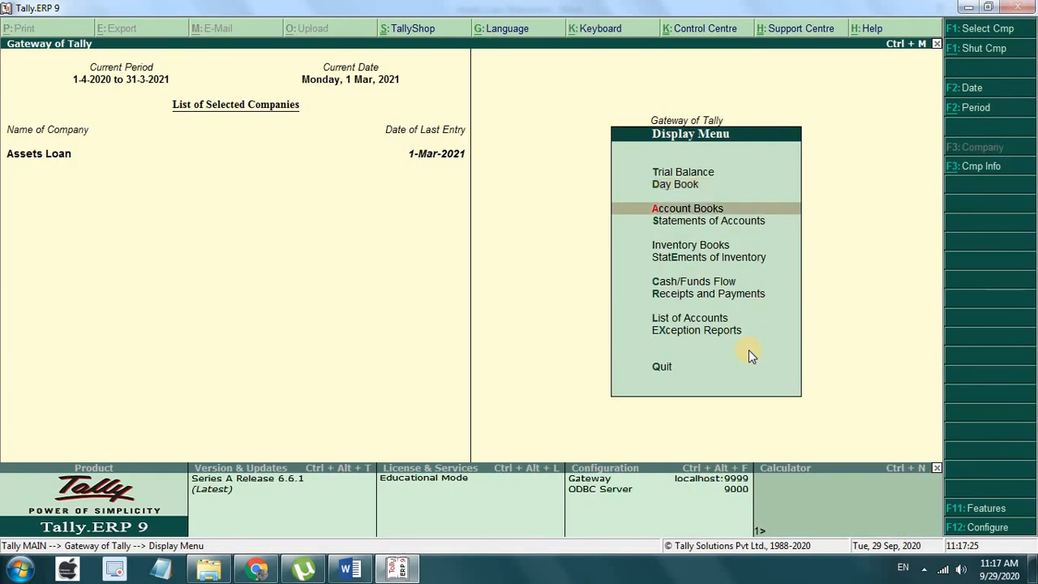
key(Return)
key(Down)
key(Return)
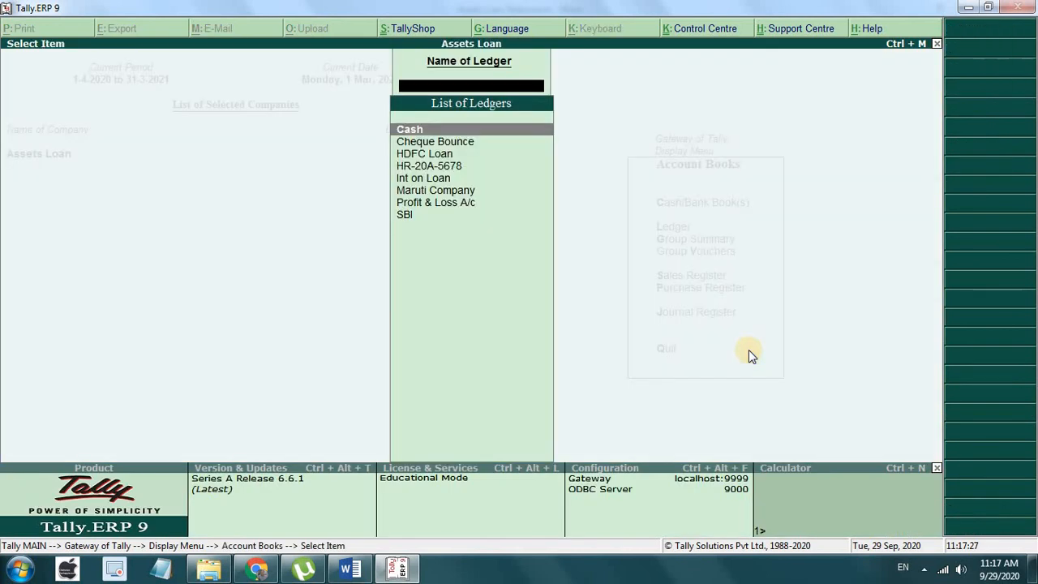
key(Down)
key(Down)
key(Return)
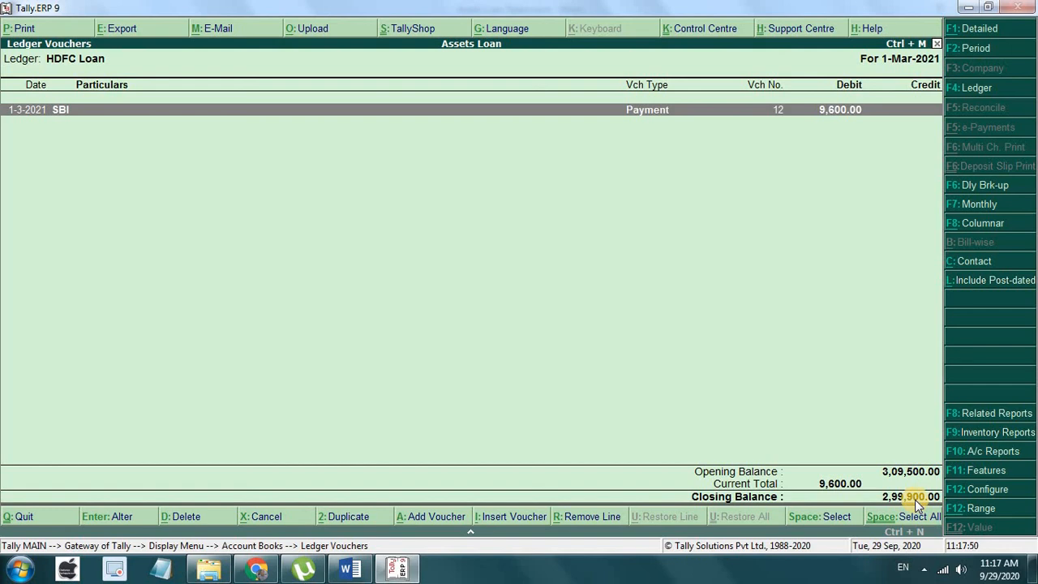
Step: Review the journal lines and table in the Word Assets Loan Statements notes, then close them
click(350, 569)
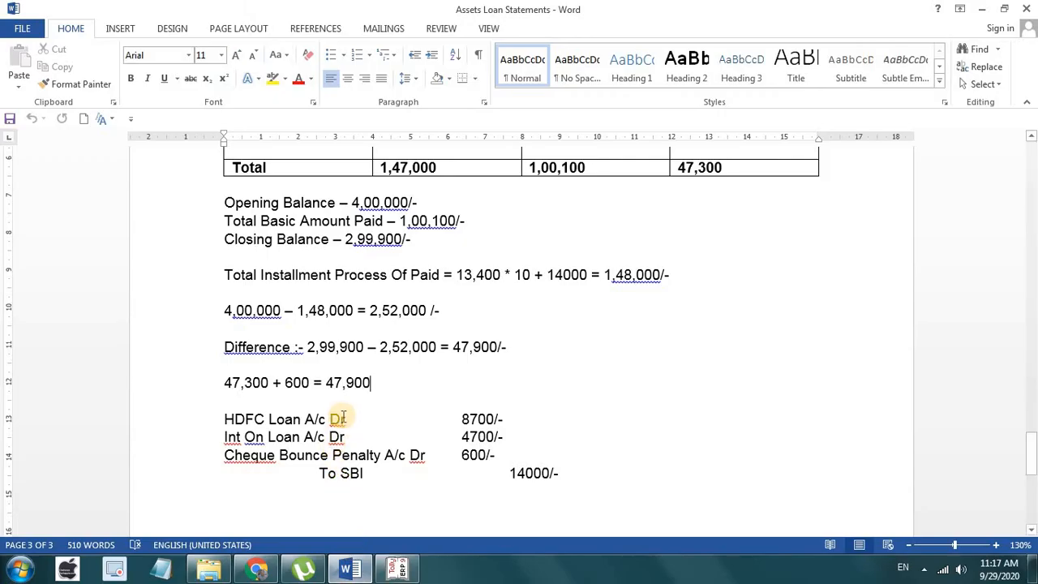
scroll(551, 286, up, 8)
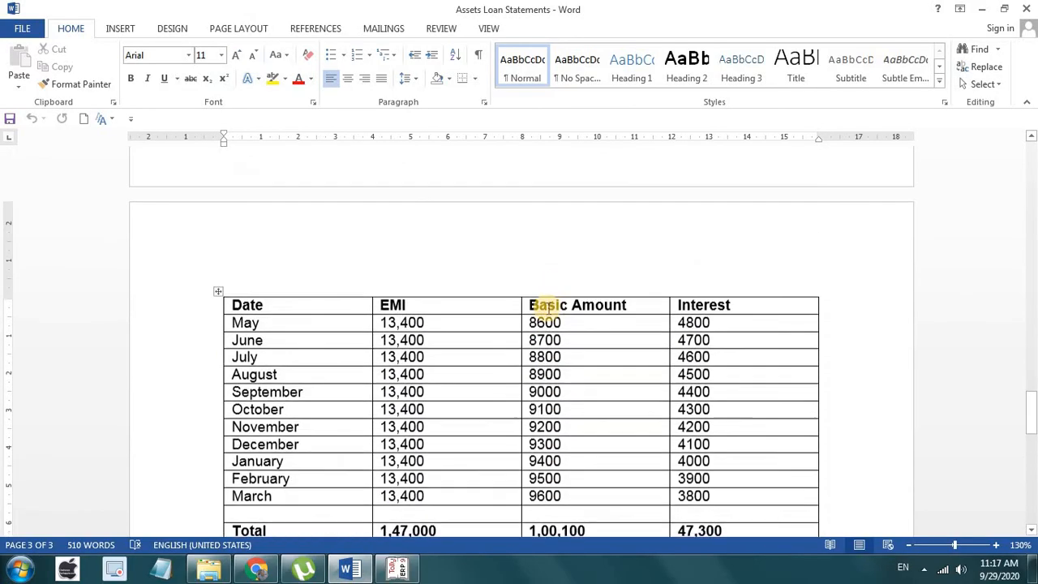
scroll(542, 347, down, 6)
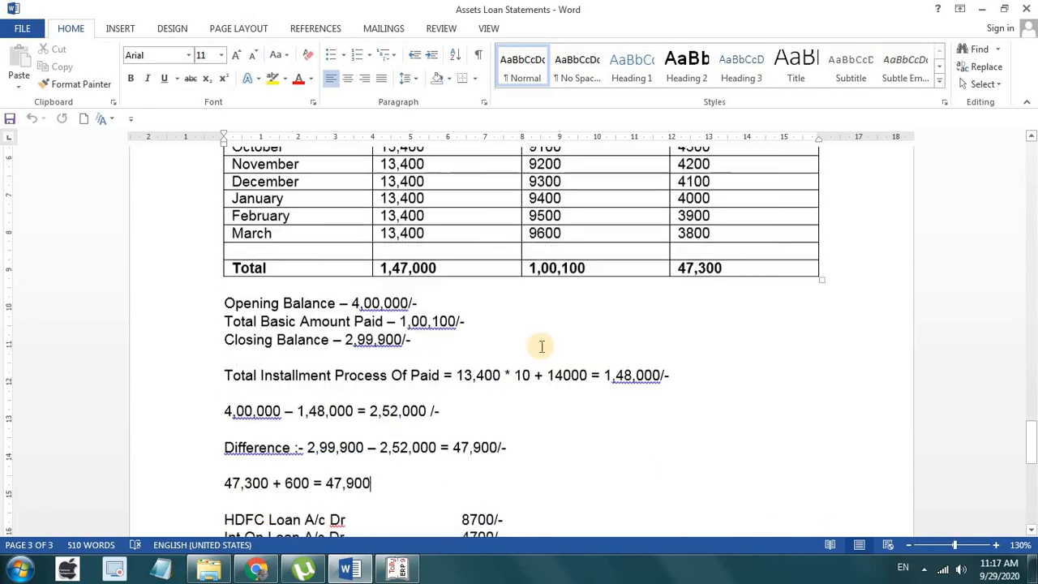
scroll(542, 347, down, 4)
drag(566, 381, 219, 328)
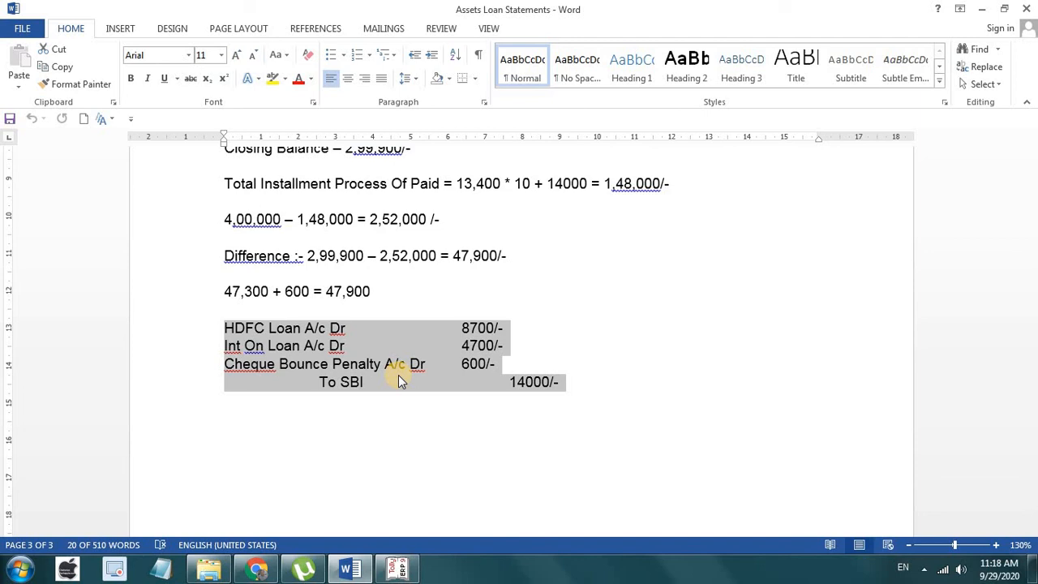
scroll(398, 378, up, 8)
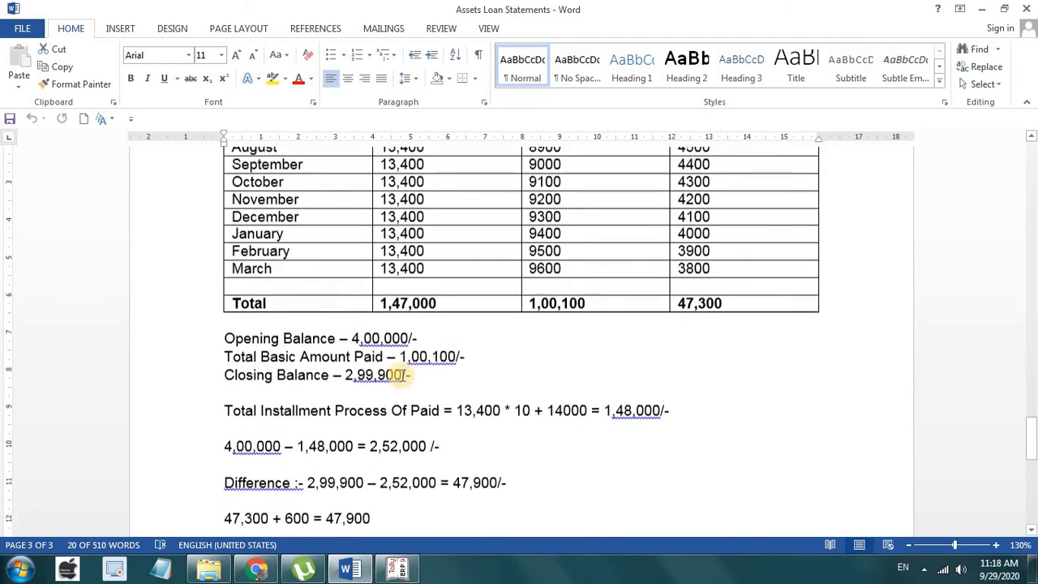
scroll(400, 374, up, 10)
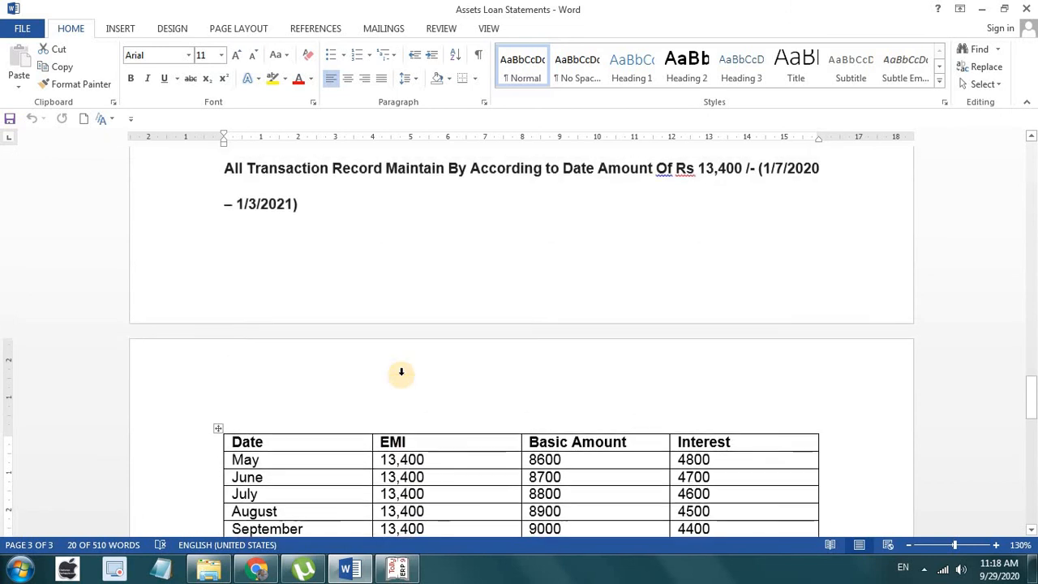
scroll(402, 374, up, 6)
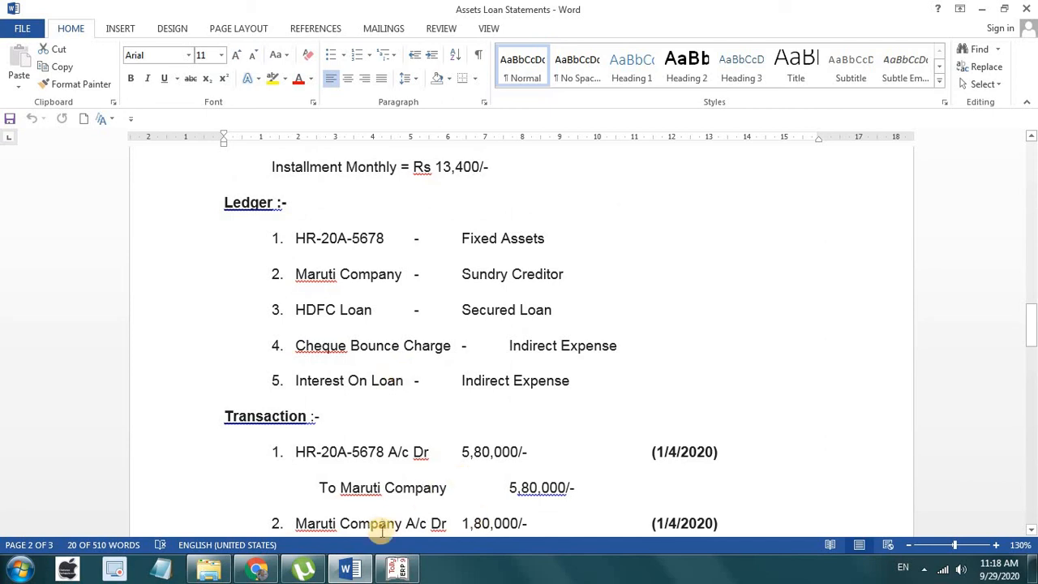
scroll(539, 364, up, 3)
scroll(539, 364, up, 4)
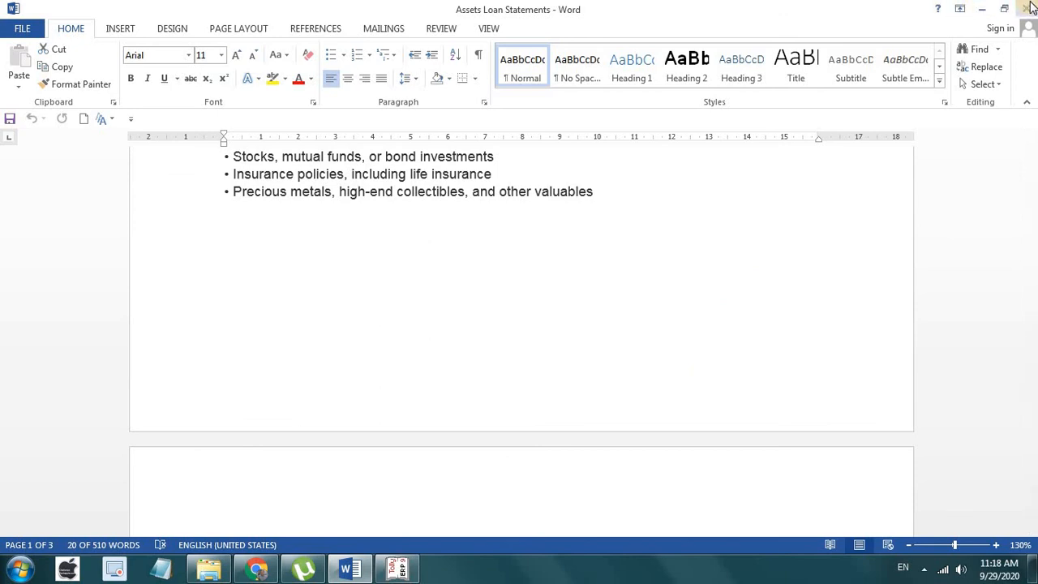
click(1027, 8)
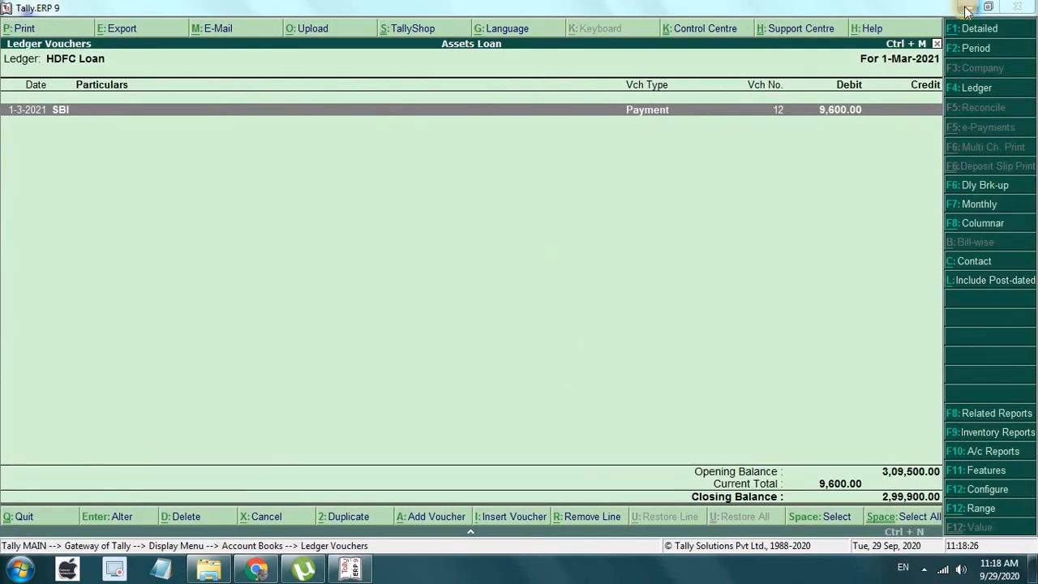